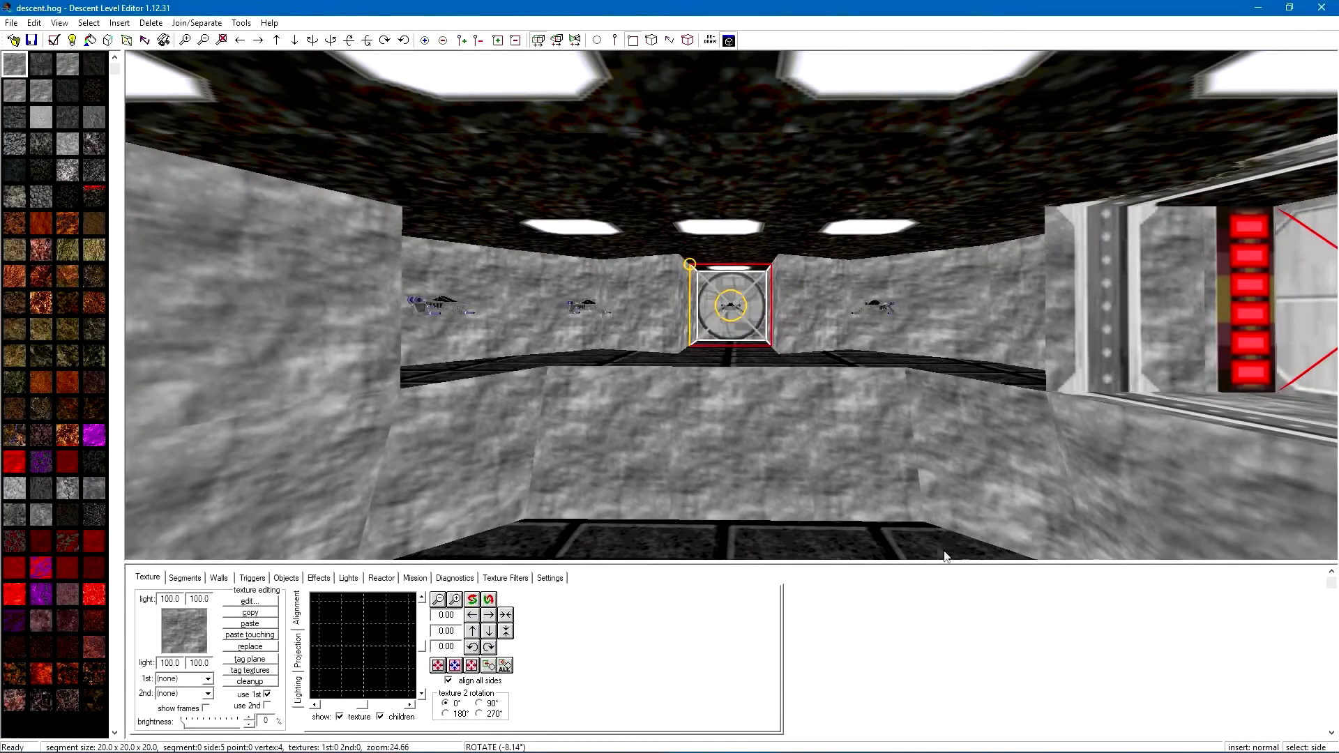
- Examine the level's geometry from several angles, from the starting room and Alpha area to the surrounding corridors and lava room
{"action": "middle_click_drag", "start_coordinate": [848, 423], "coordinate": [823, 462]}
{"action": "left_click_drag", "start_coordinate": [823, 463], "coordinate": [712, 544]}
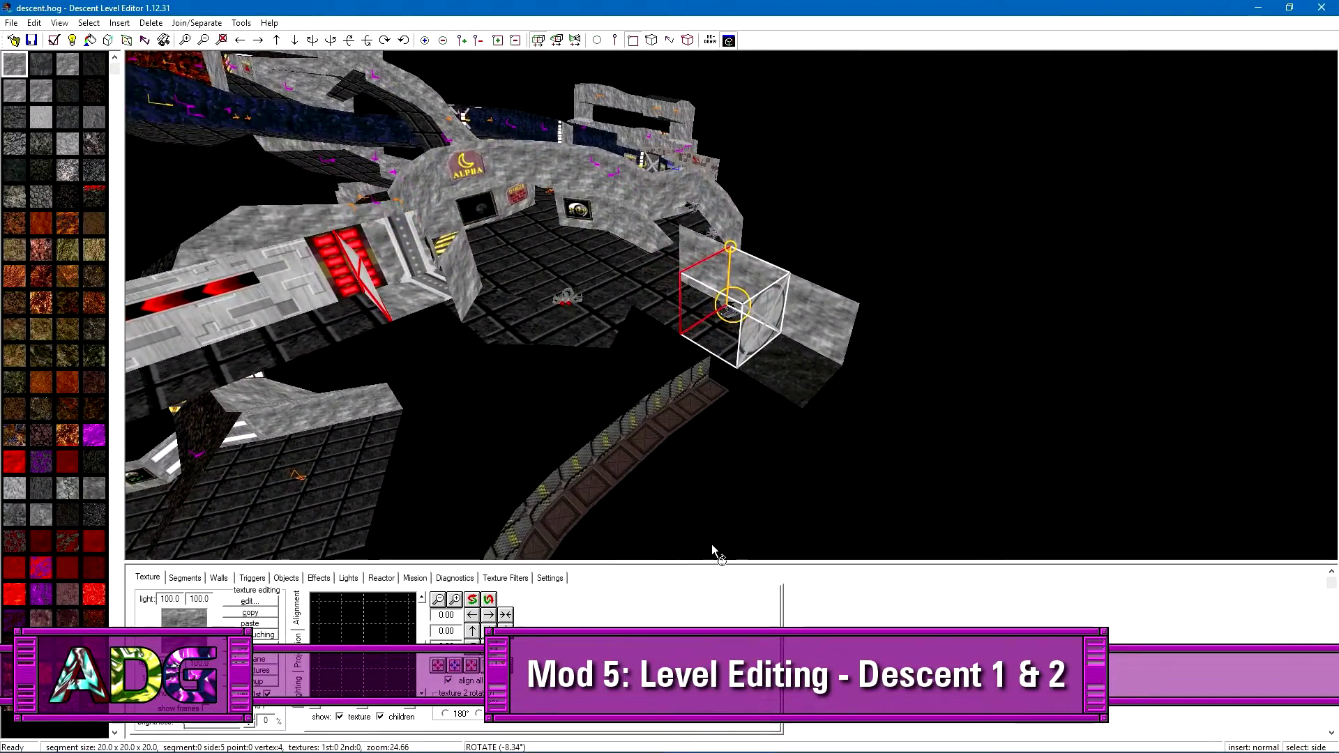
{"action": "left_click", "coordinate": [534, 242]}
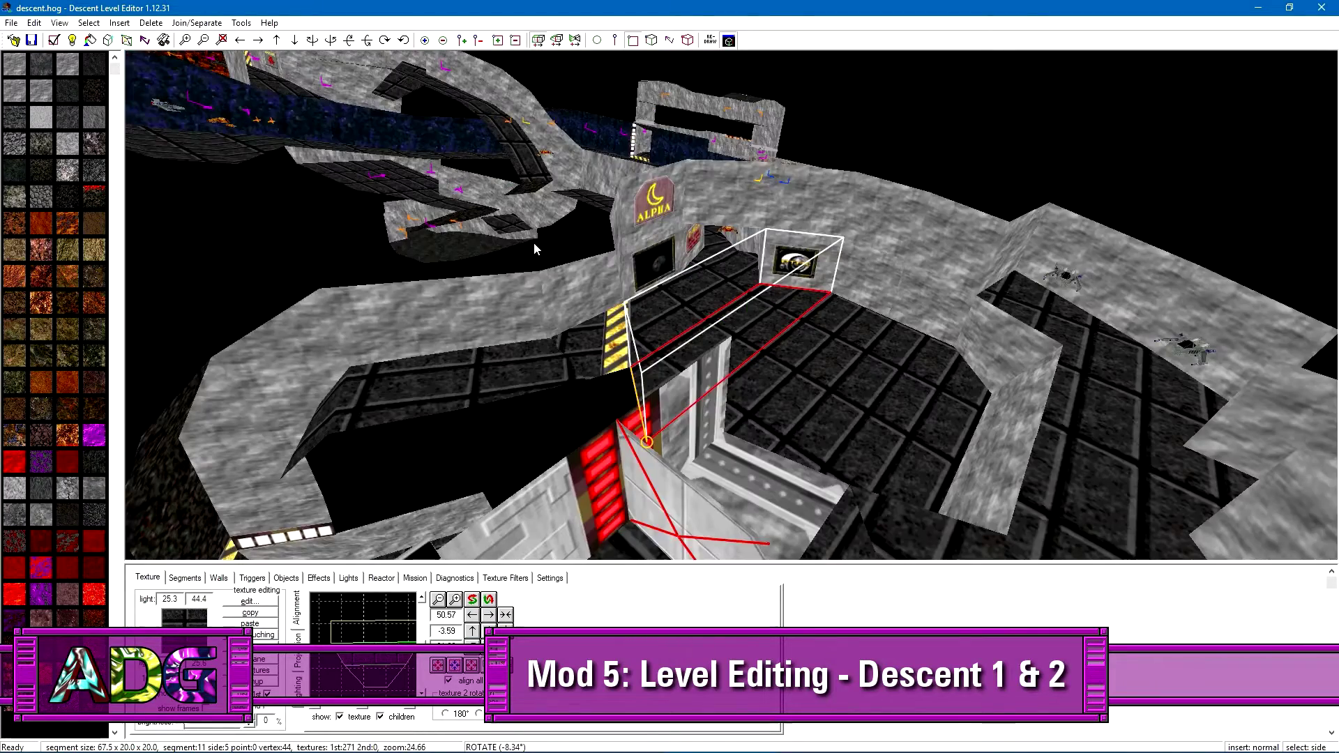
{"action": "scroll", "coordinate": [768, 321], "scroll_direction": "down", "scroll_amount": 4}
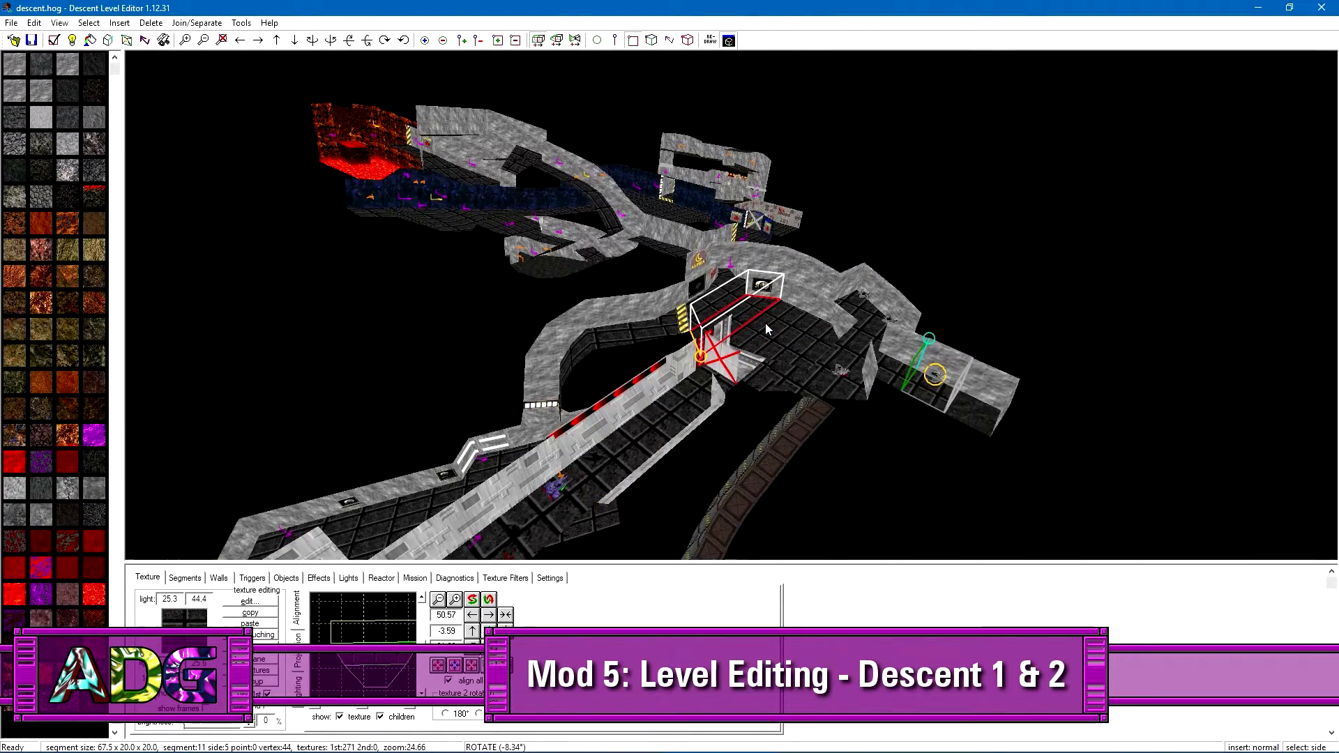
{"action": "scroll", "coordinate": [764, 323], "scroll_direction": "up", "scroll_amount": 5}
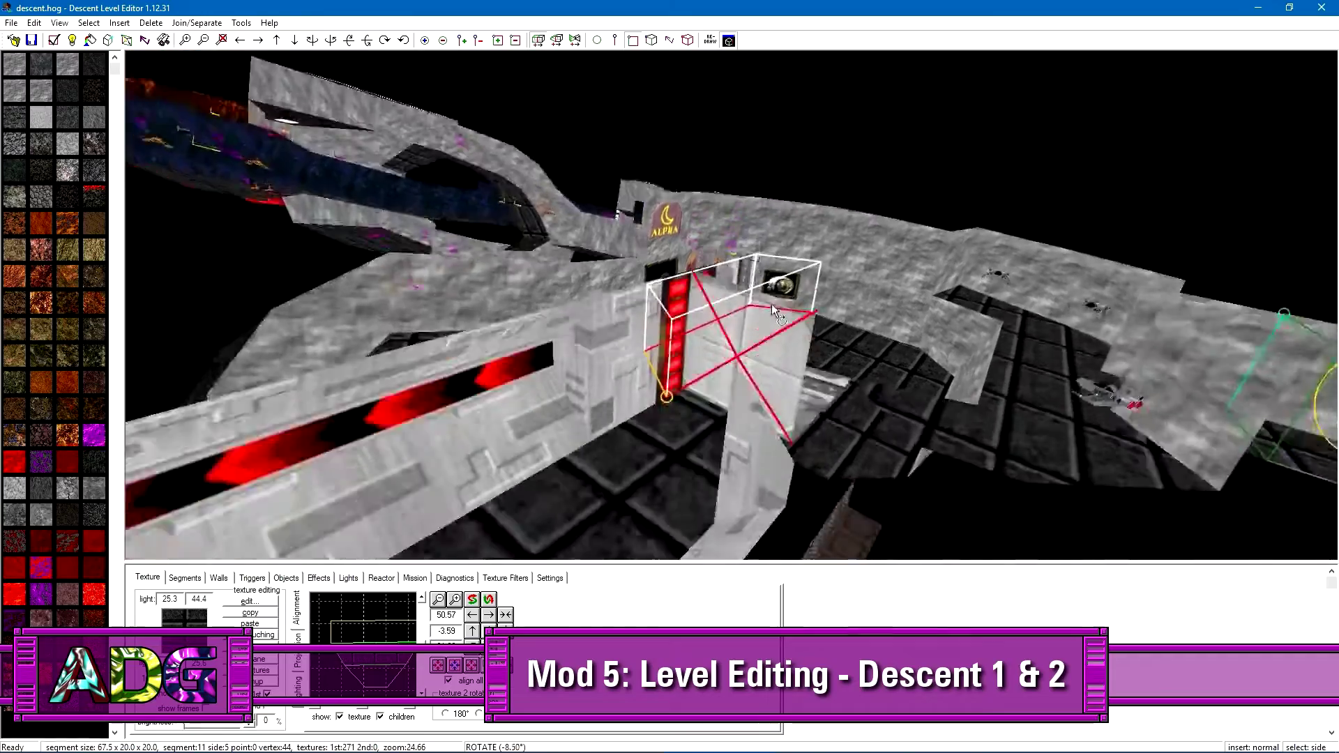
{"action": "left_click_drag", "start_coordinate": [771, 303], "coordinate": [433, 304]}
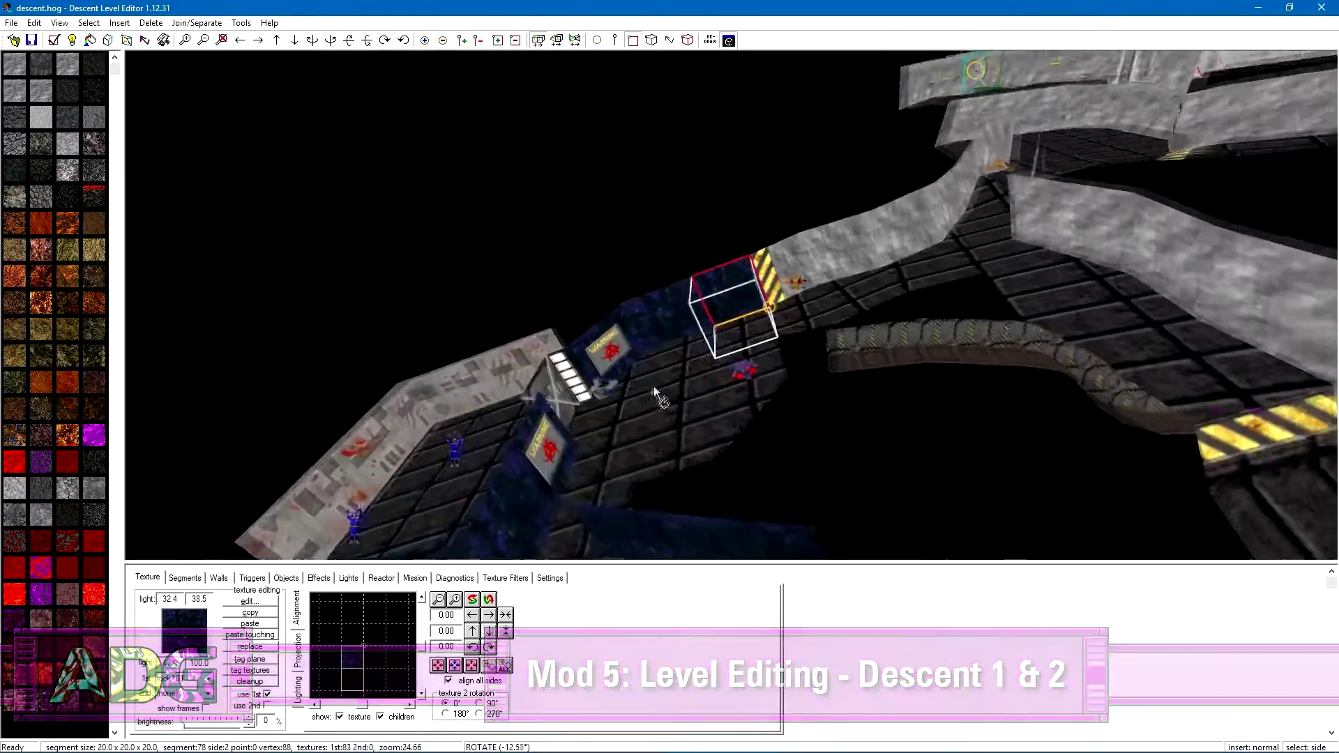
{"action": "left_click_drag", "start_coordinate": [654, 386], "coordinate": [551, 344]}
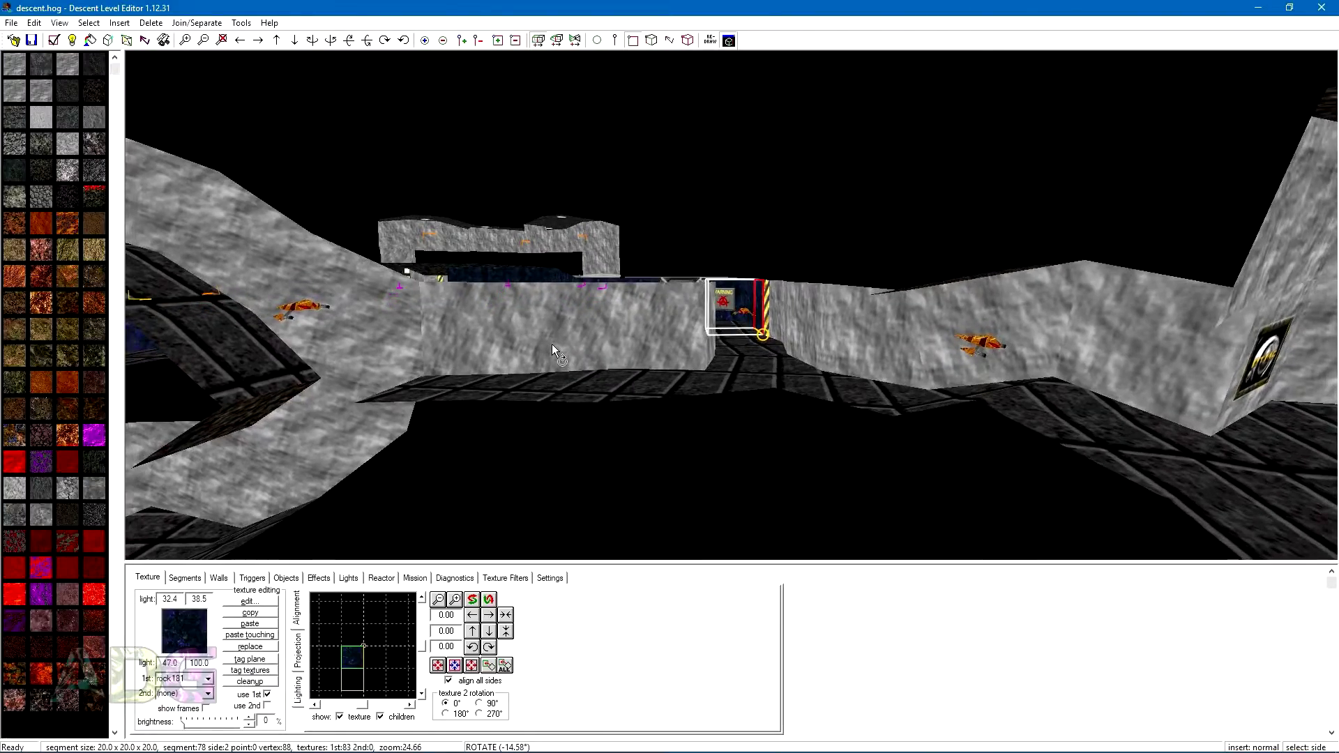
{"action": "middle_click_drag", "start_coordinate": [573, 333], "coordinate": [643, 313]}
{"action": "right_click_drag", "start_coordinate": [643, 314], "coordinate": [1064, 336]}
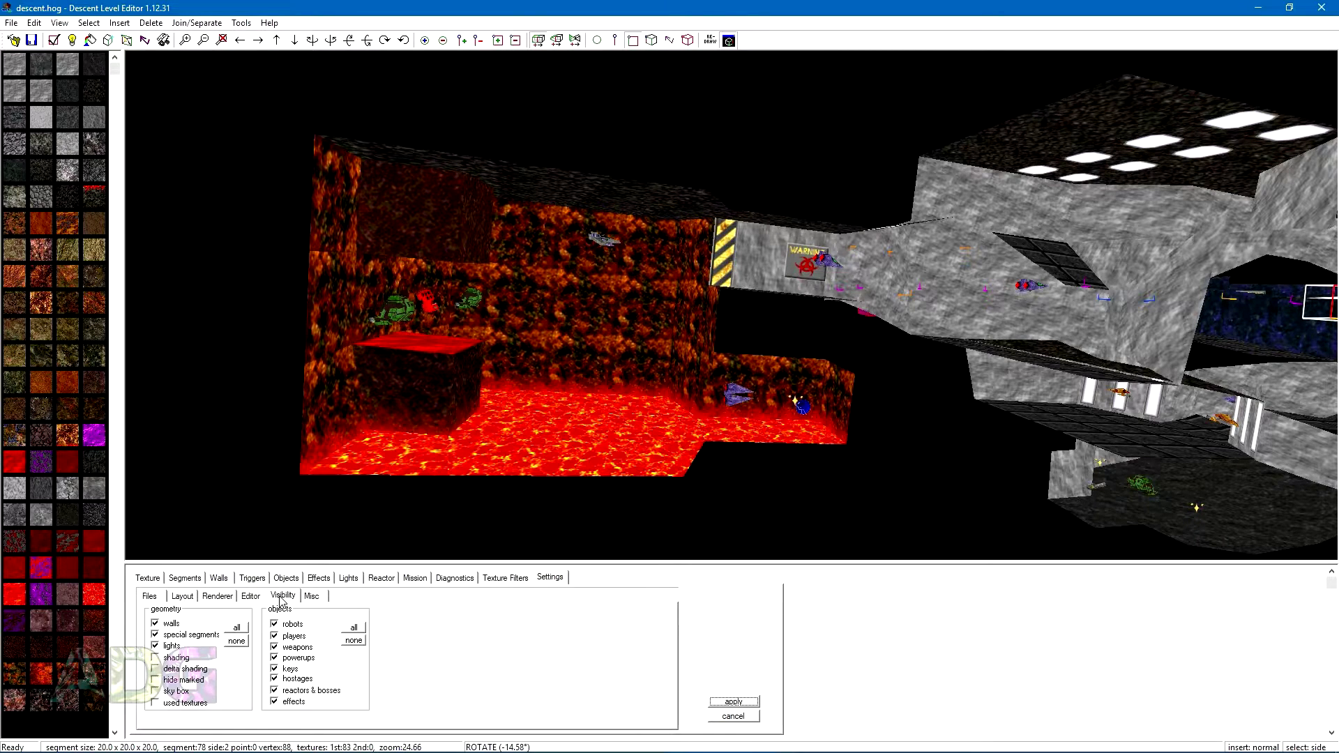
- Inspect the level's lighting with geometry shading shown, and hide the shading when done
{"action": "left_click", "coordinate": [157, 659]}
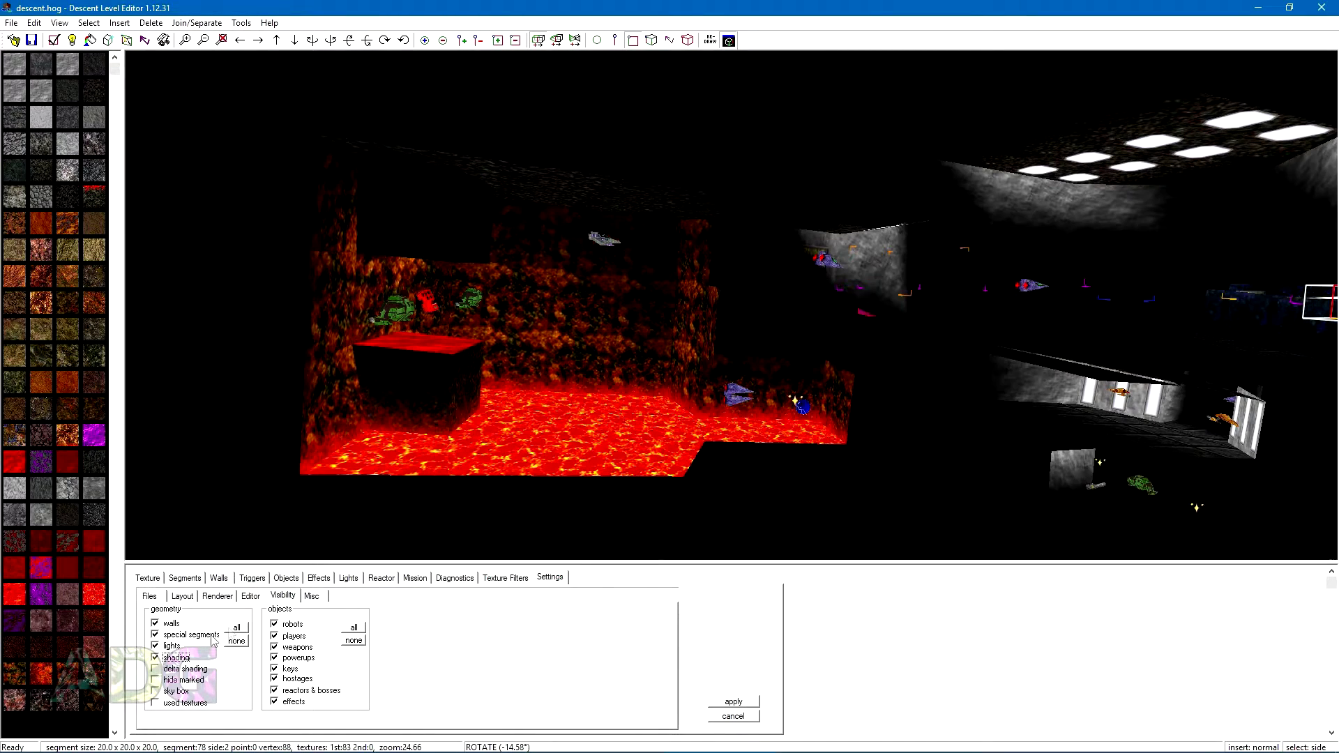
{"action": "left_click_drag", "start_coordinate": [885, 448], "coordinate": [555, 463]}
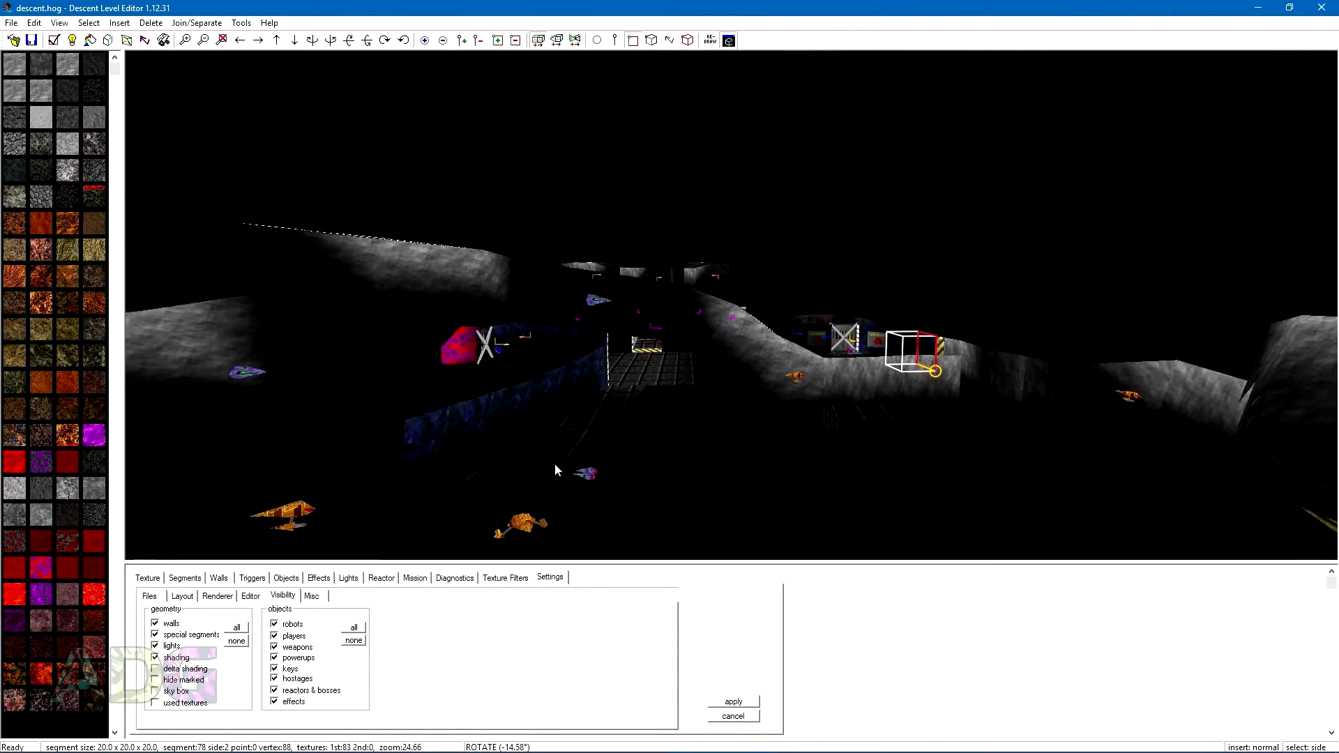
{"action": "left_click_drag", "start_coordinate": [713, 419], "coordinate": [718, 472]}
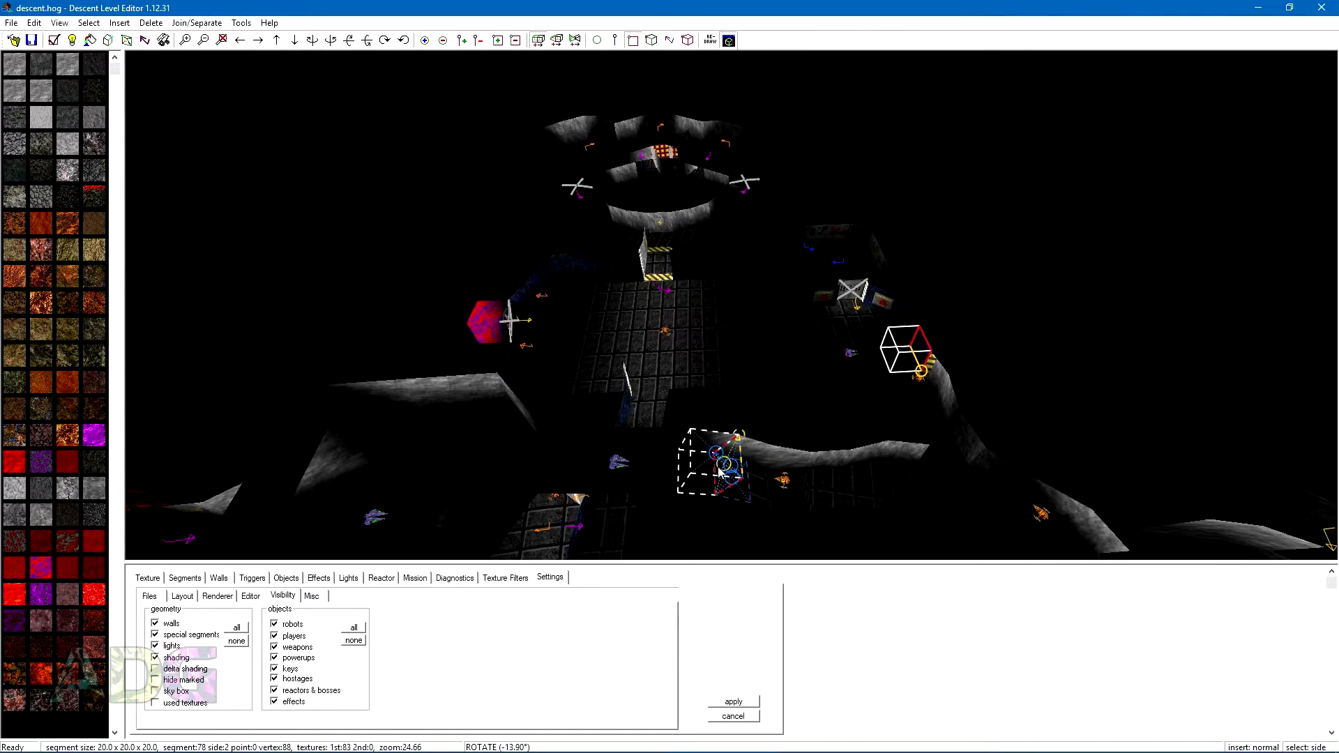
{"action": "middle_click_drag", "start_coordinate": [726, 376], "coordinate": [749, 300]}
{"action": "scroll", "coordinate": [735, 243], "scroll_direction": "up", "scroll_amount": 4}
{"action": "left_click_drag", "start_coordinate": [750, 307], "coordinate": [741, 415]}
{"action": "key", "text": "c"}
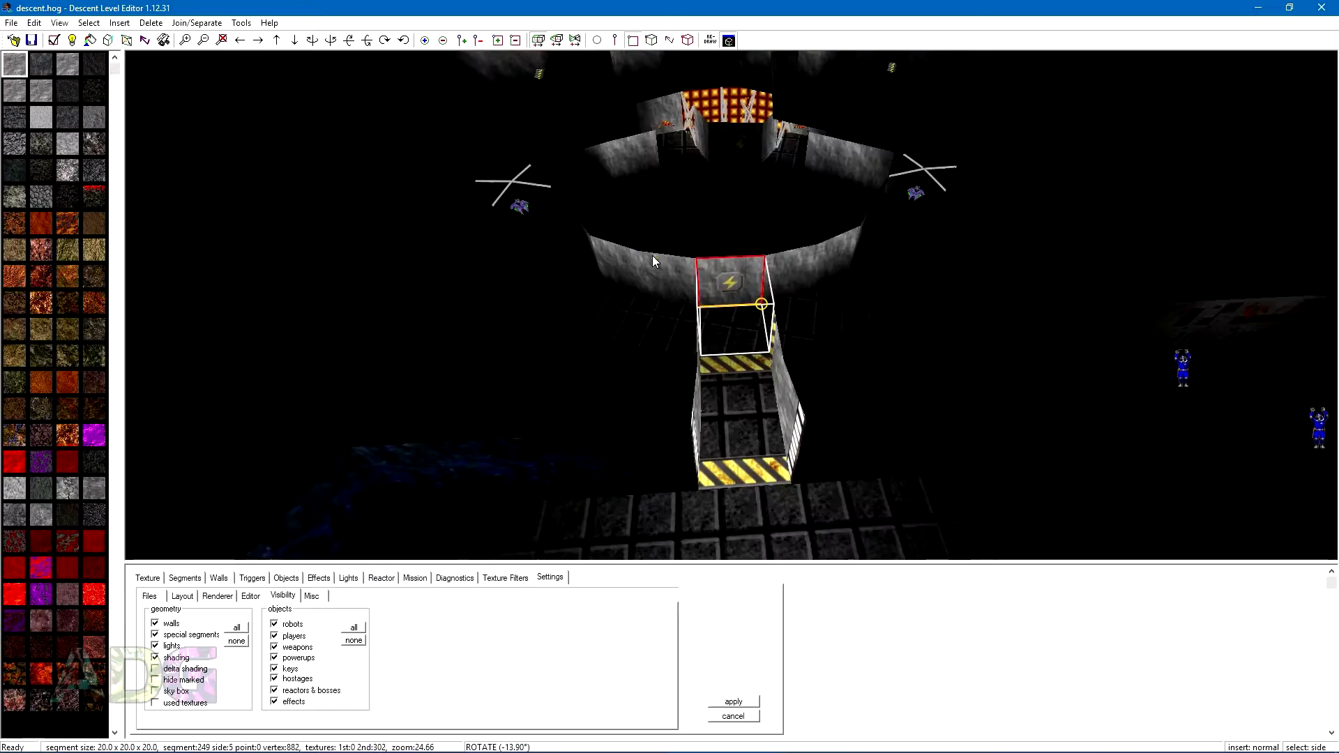
{"action": "left_click_drag", "start_coordinate": [652, 253], "coordinate": [400, 219]}
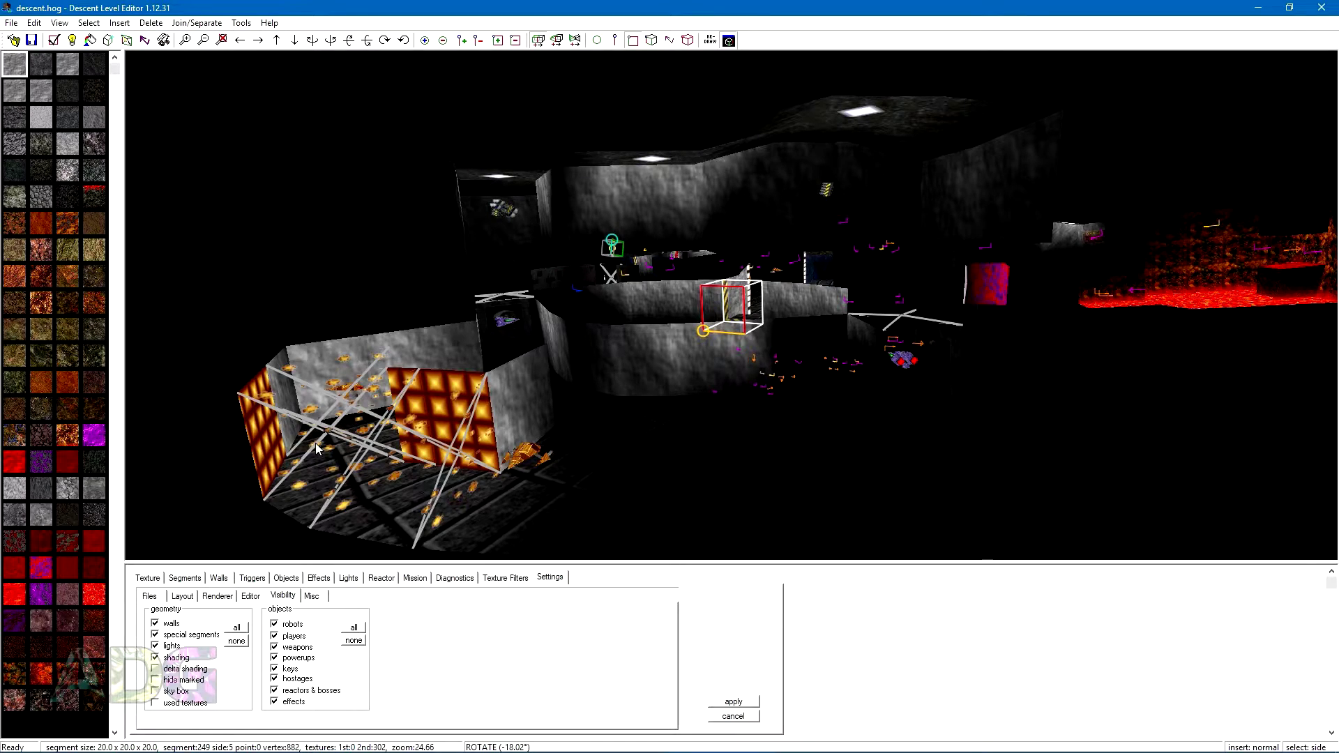
{"action": "left_click", "coordinate": [156, 658]}
- Examine the unshaded level's blue-rock halls, hostage room and lower rooms, centring the view on segment 80
{"action": "left_click_drag", "start_coordinate": [714, 454], "coordinate": [451, 335]}
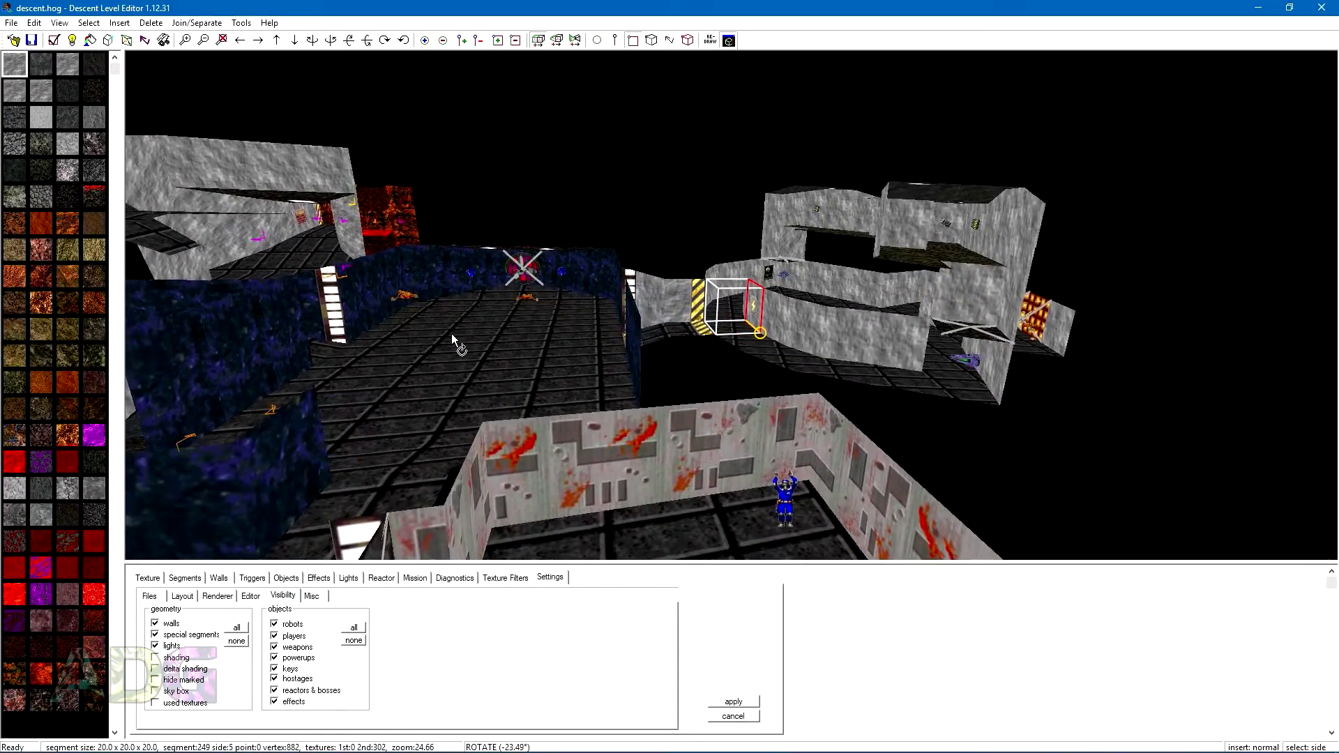
{"action": "scroll", "coordinate": [537, 391], "scroll_direction": "down", "scroll_amount": 3}
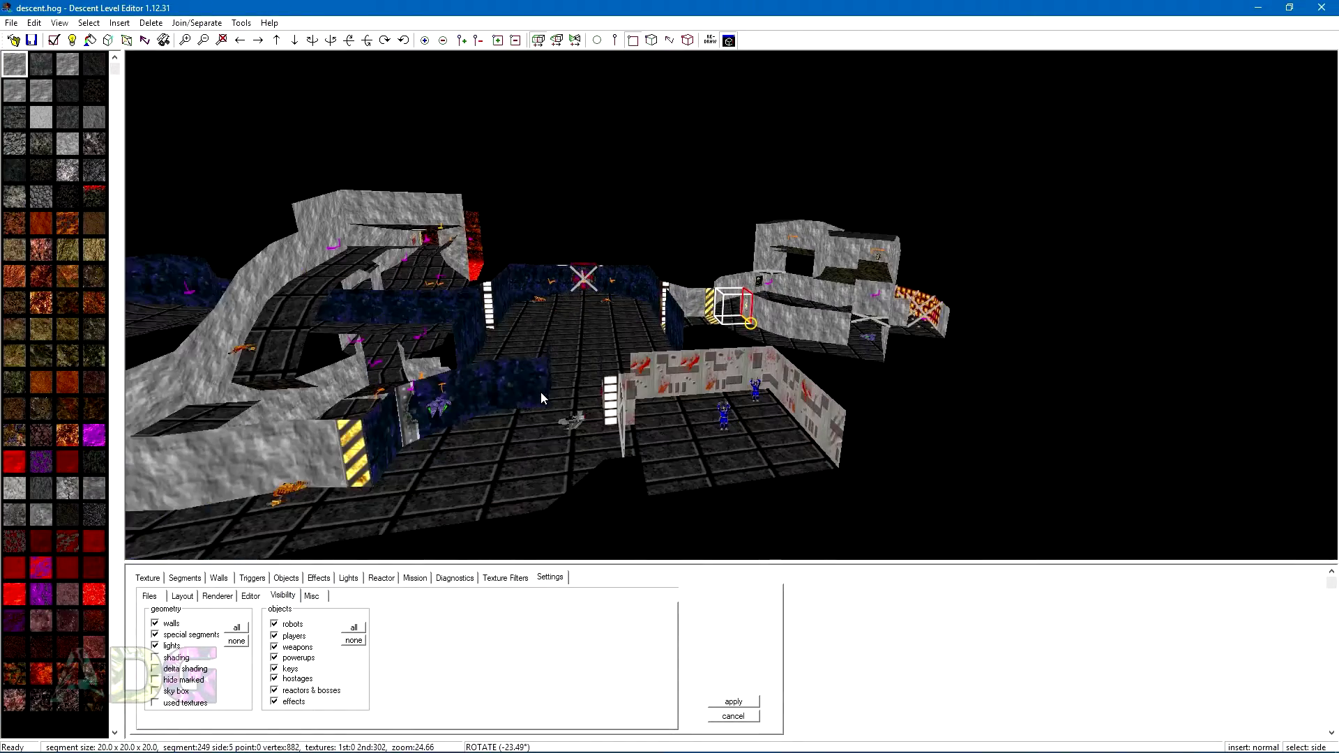
{"action": "middle_click_drag", "start_coordinate": [598, 423], "coordinate": [738, 385]}
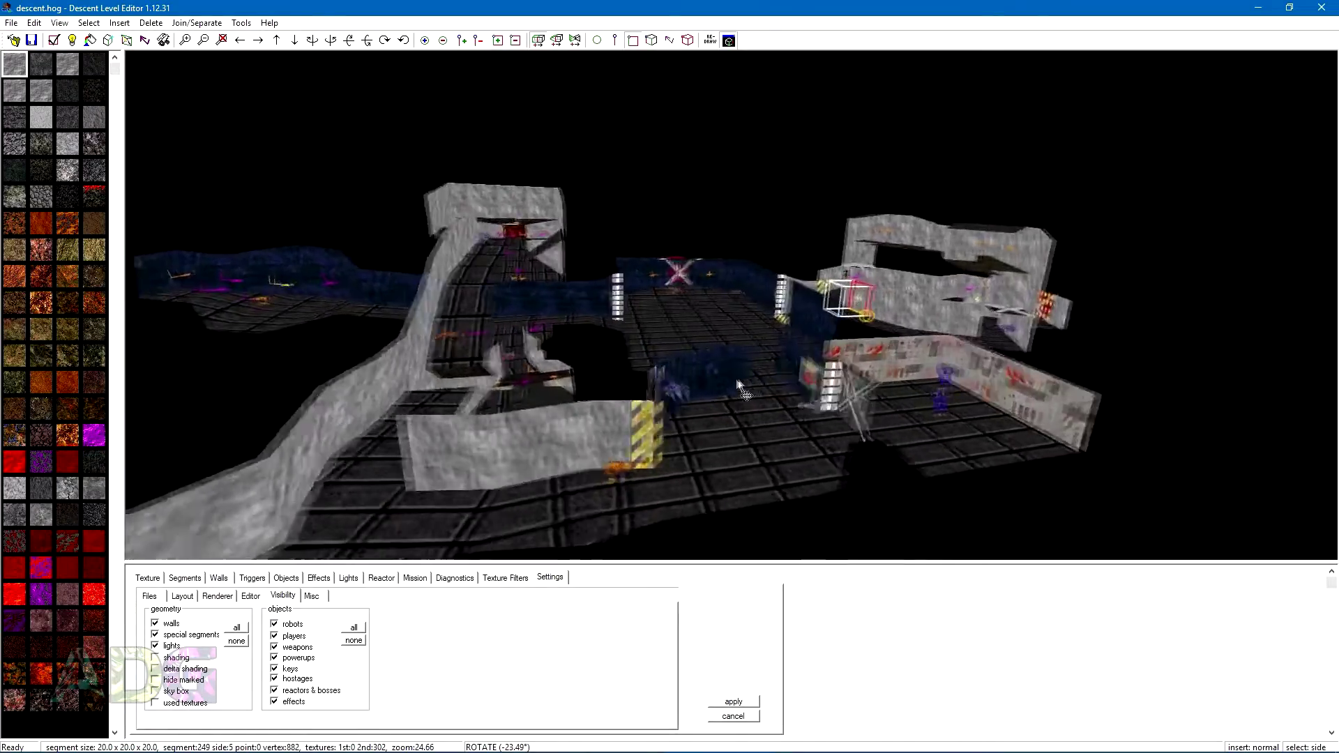
{"action": "left_click_drag", "start_coordinate": [740, 386], "coordinate": [842, 330]}
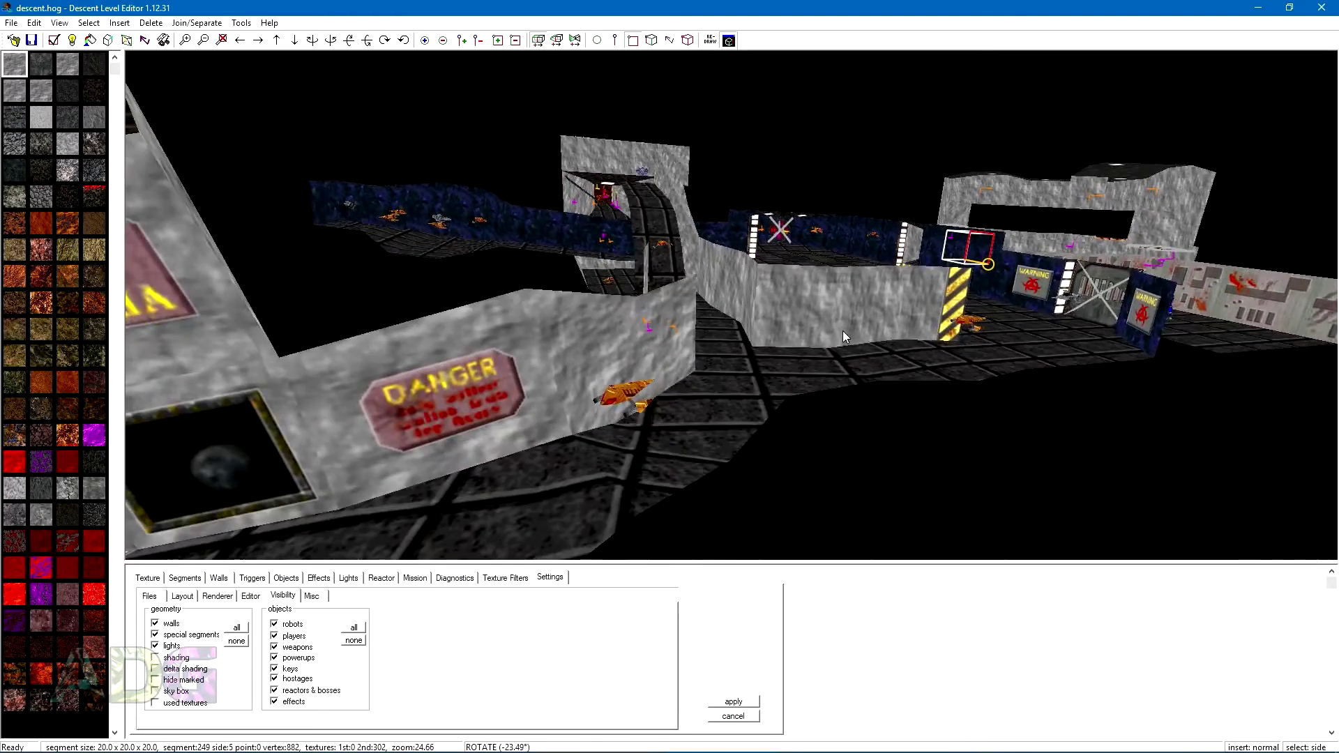
{"action": "middle_click_drag", "start_coordinate": [818, 328], "coordinate": [742, 328]}
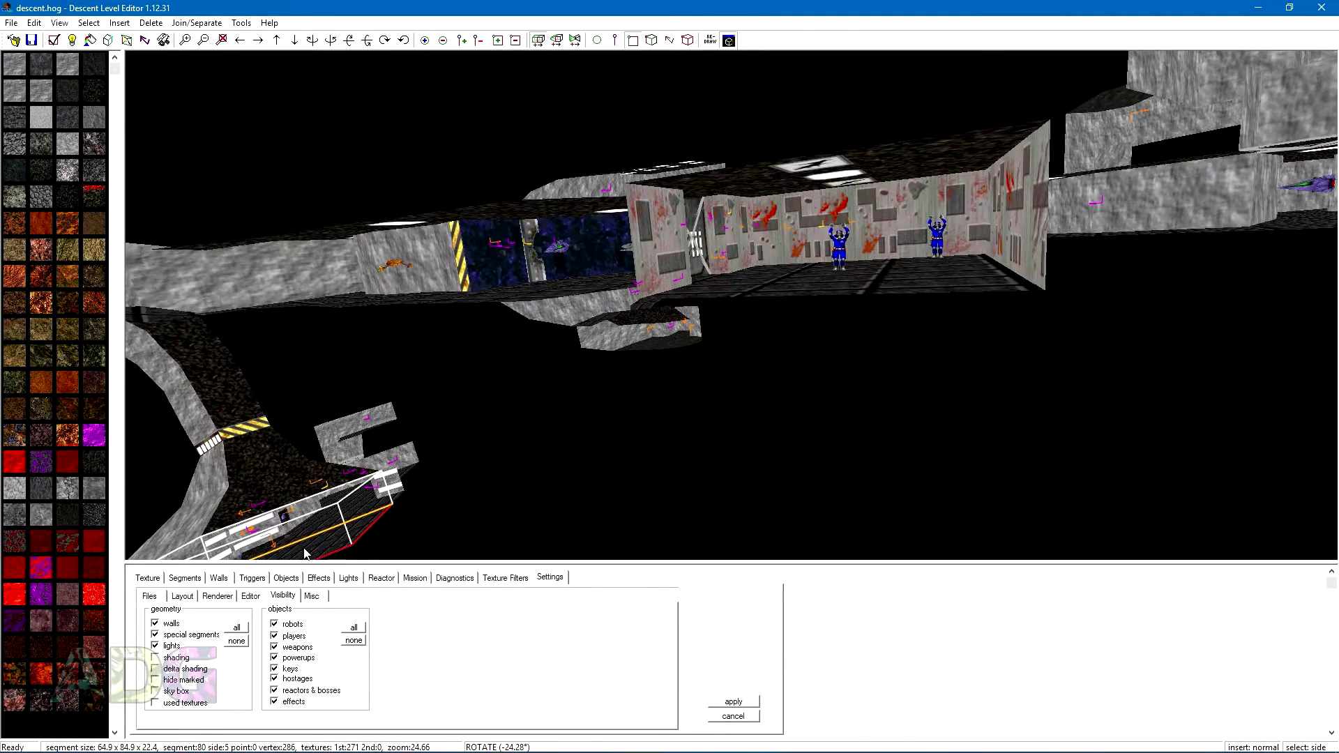
{"action": "key", "text": "c"}
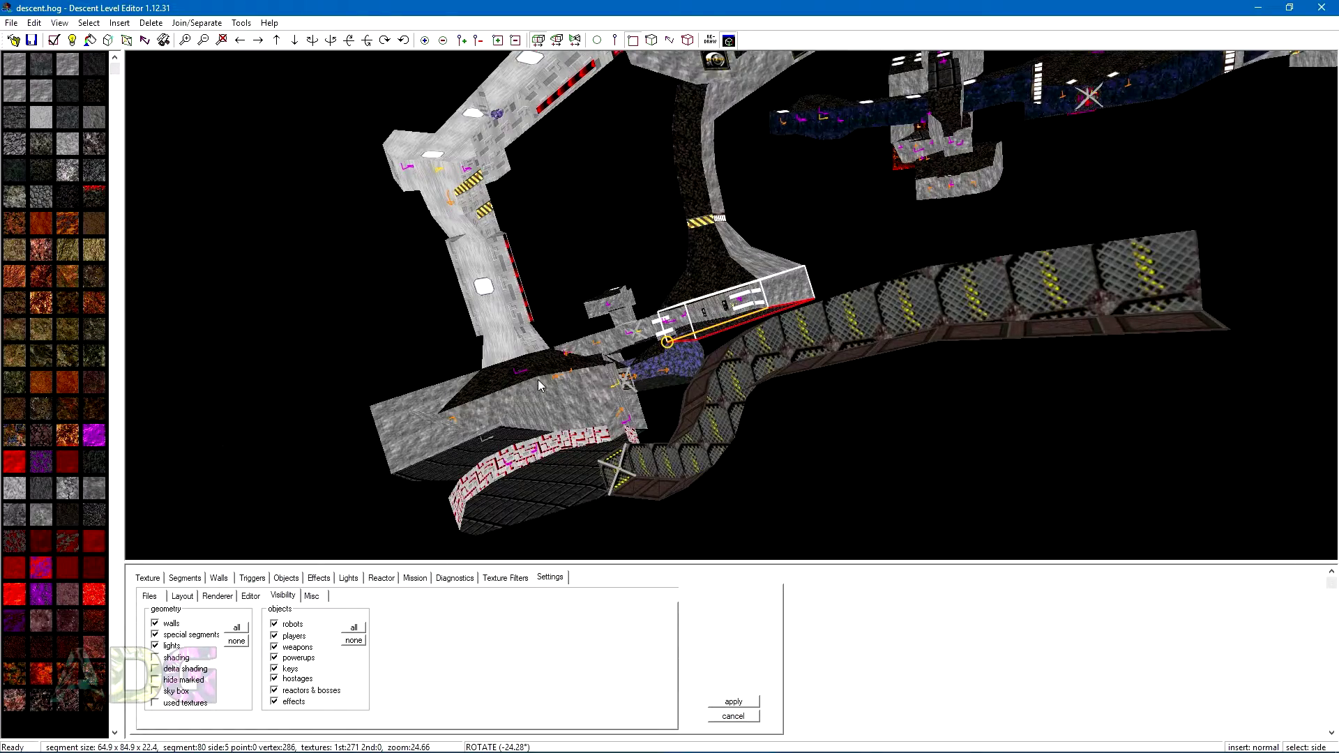
{"action": "left_click_drag", "start_coordinate": [538, 379], "coordinate": [518, 358]}
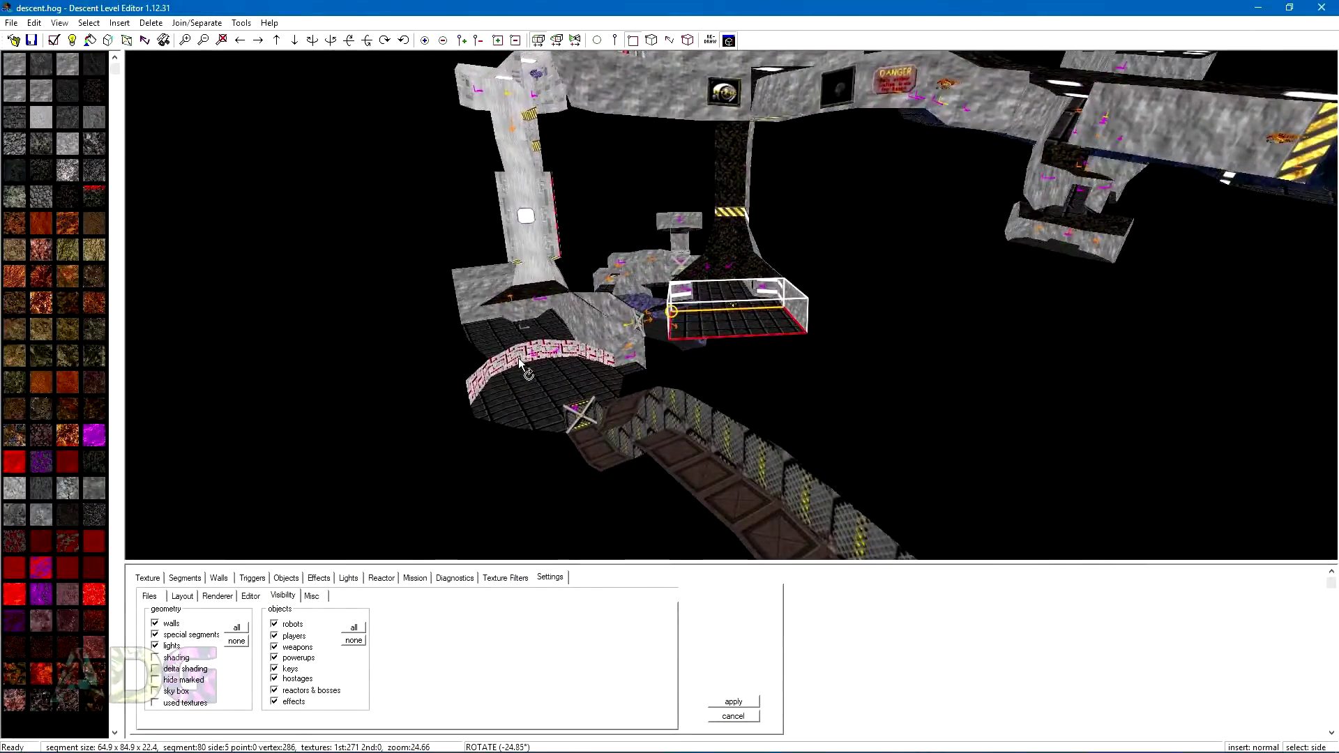
{"action": "scroll", "coordinate": [683, 308], "scroll_direction": "up", "scroll_amount": 3}
{"action": "left_click_drag", "start_coordinate": [684, 308], "coordinate": [728, 304]}
{"action": "scroll", "coordinate": [683, 286], "scroll_direction": "down", "scroll_amount": 10}
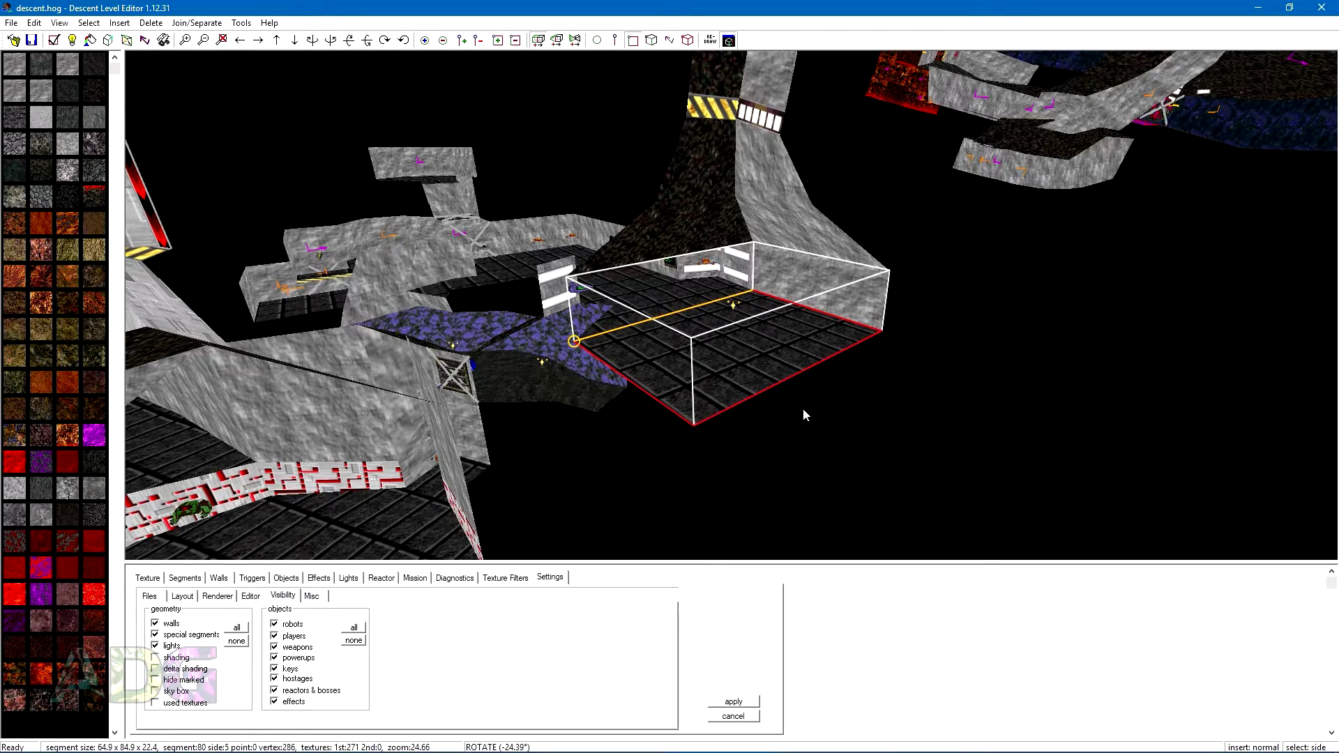
- Cycle the current side around segment 80 and move the selection forward into adjoining segment 81
{"action": "key", "text": "s"}
{"action": "key", "text": "s"}
{"action": "key", "text": "s"}
{"action": "key", "text": "s"}
{"action": "key", "text": "s"}
{"action": "key", "text": "s"}
{"action": "key", "text": "s"}
{"action": "key", "text": "s"}
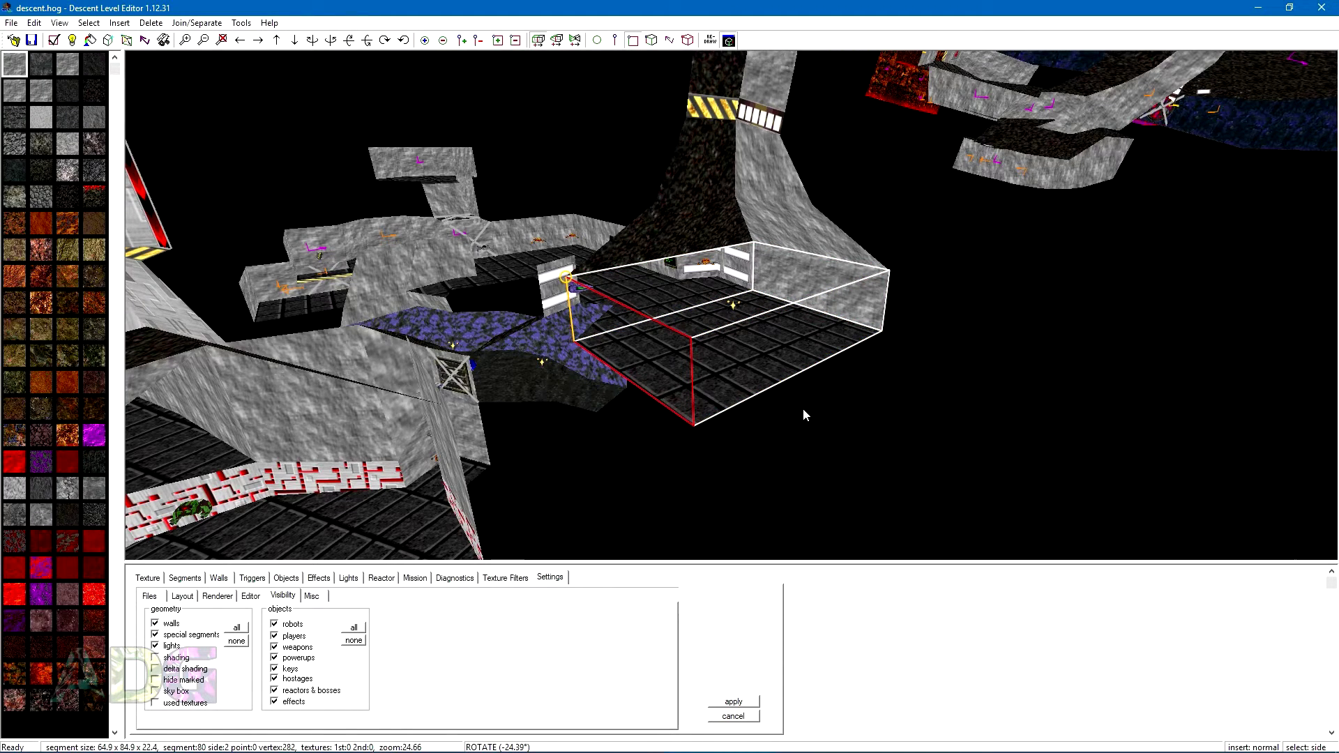
{"action": "key", "text": "s"}
{"action": "key", "text": "f"}
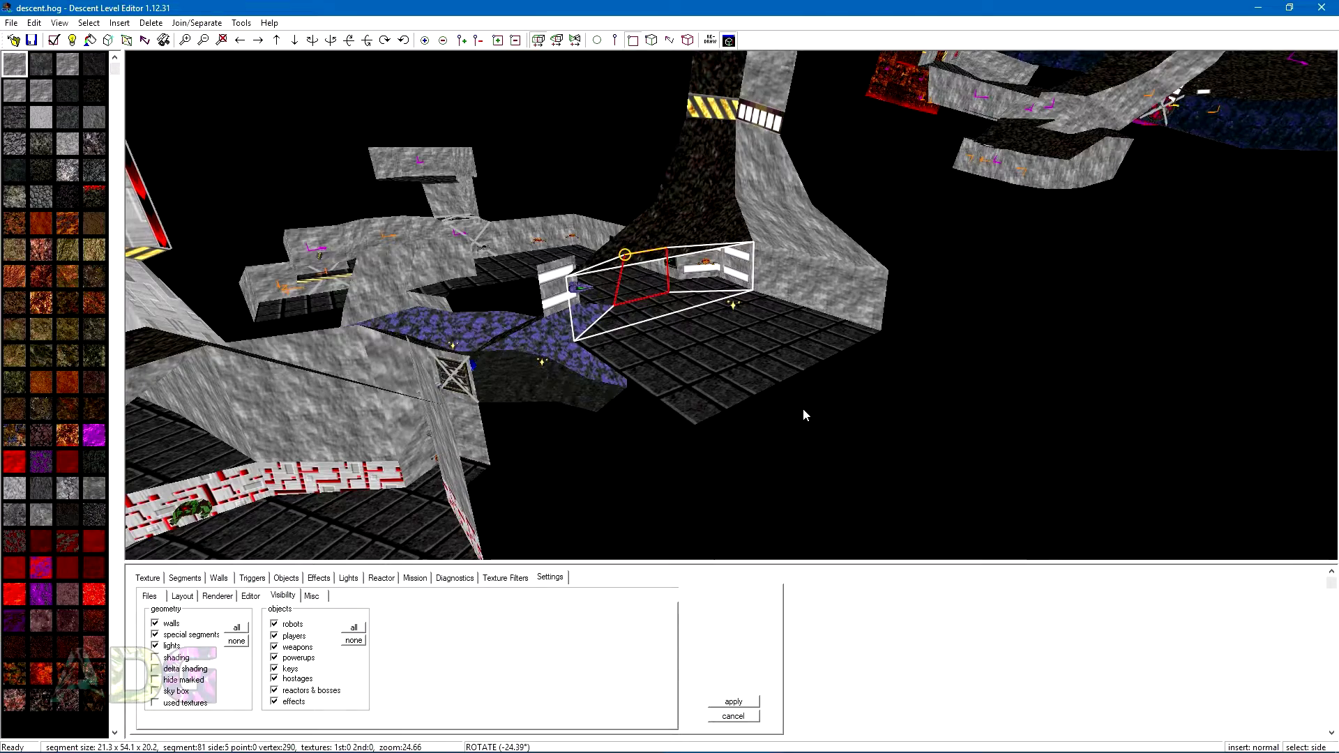
- Cycle through the sides of segment 81 and advance the selection to segment 82
{"action": "left_click_drag", "start_coordinate": [793, 400], "coordinate": [853, 423]}
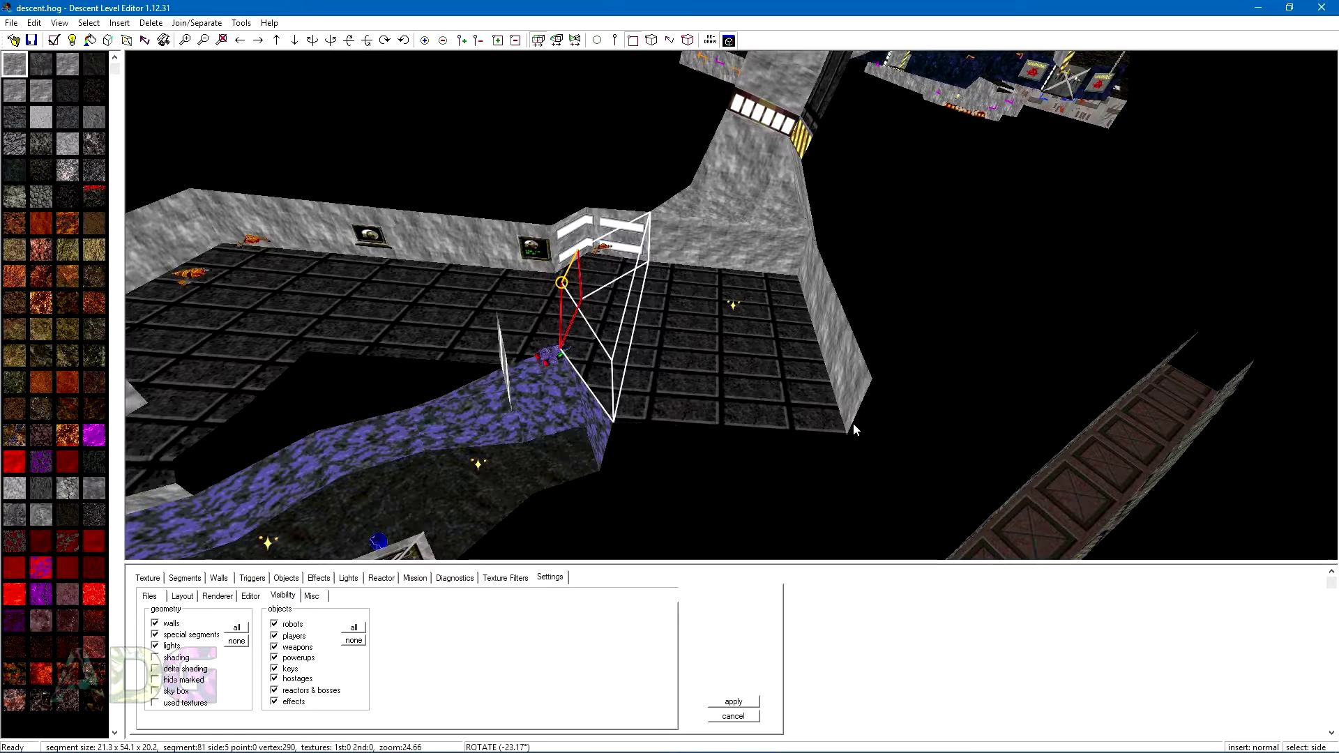
{"action": "key", "text": "s"}
{"action": "key", "text": "space"}
{"action": "key", "text": "space"}
{"action": "key", "text": "space"}
{"action": "key", "text": "space"}
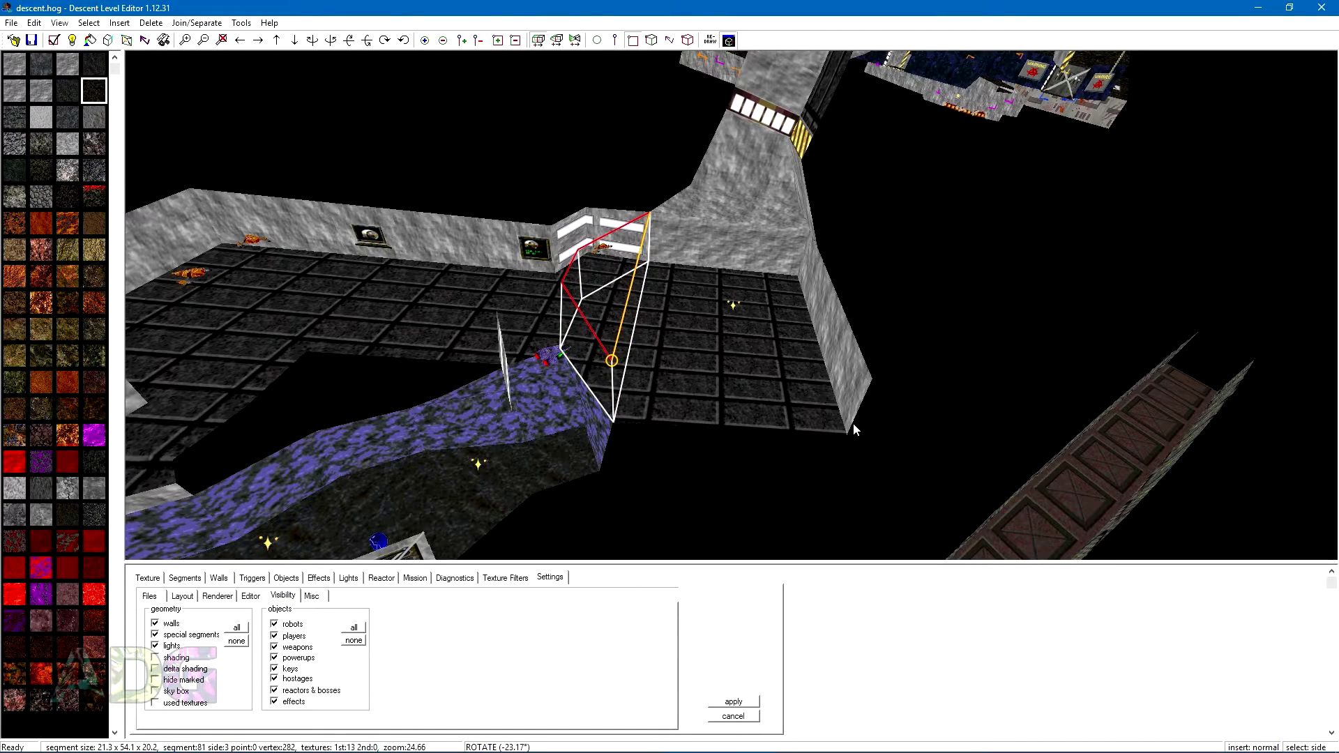
{"action": "key", "text": "f"}
{"action": "key", "text": "s"}
{"action": "key", "text": "s"}
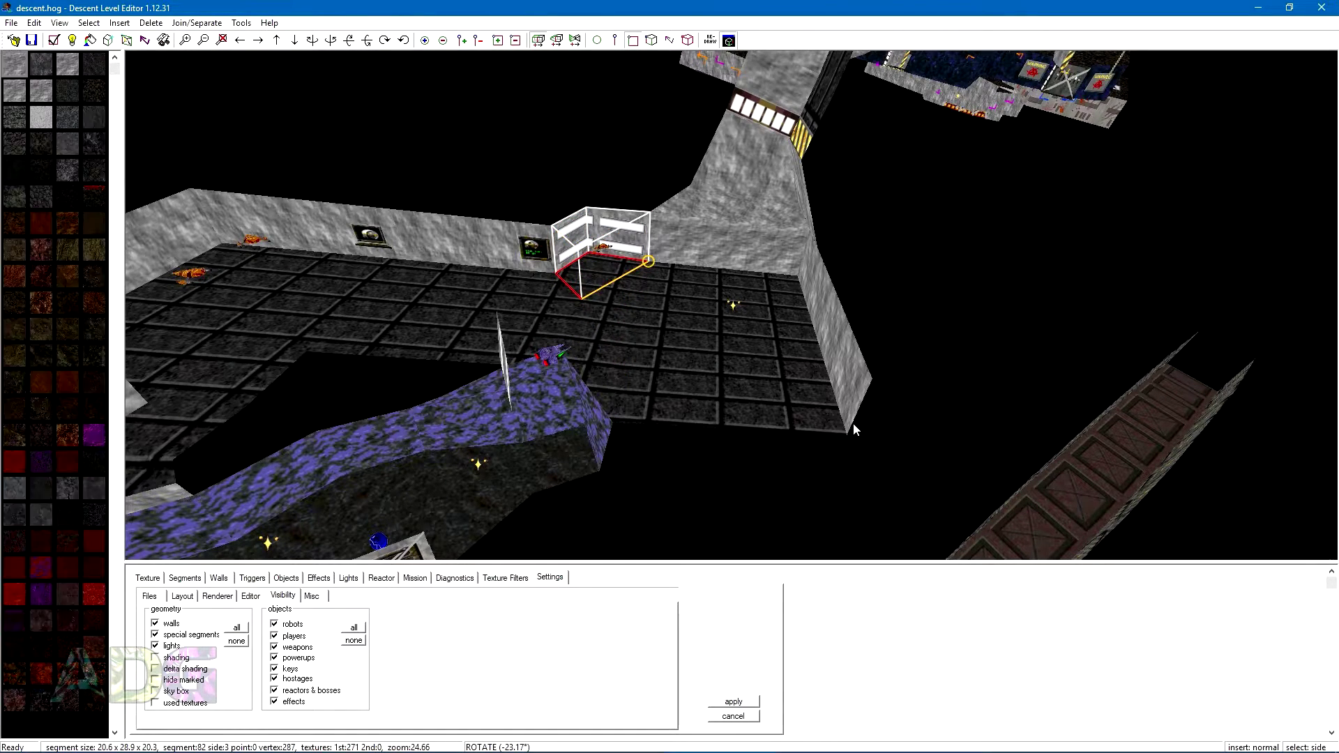
- Advance the selection from segment 82 through the dark-floored room to segment 94
{"action": "key", "text": "f"}
{"action": "key", "text": "s"}
{"action": "key", "text": "s"}
{"action": "key", "text": "s"}
{"action": "key", "text": "o"}
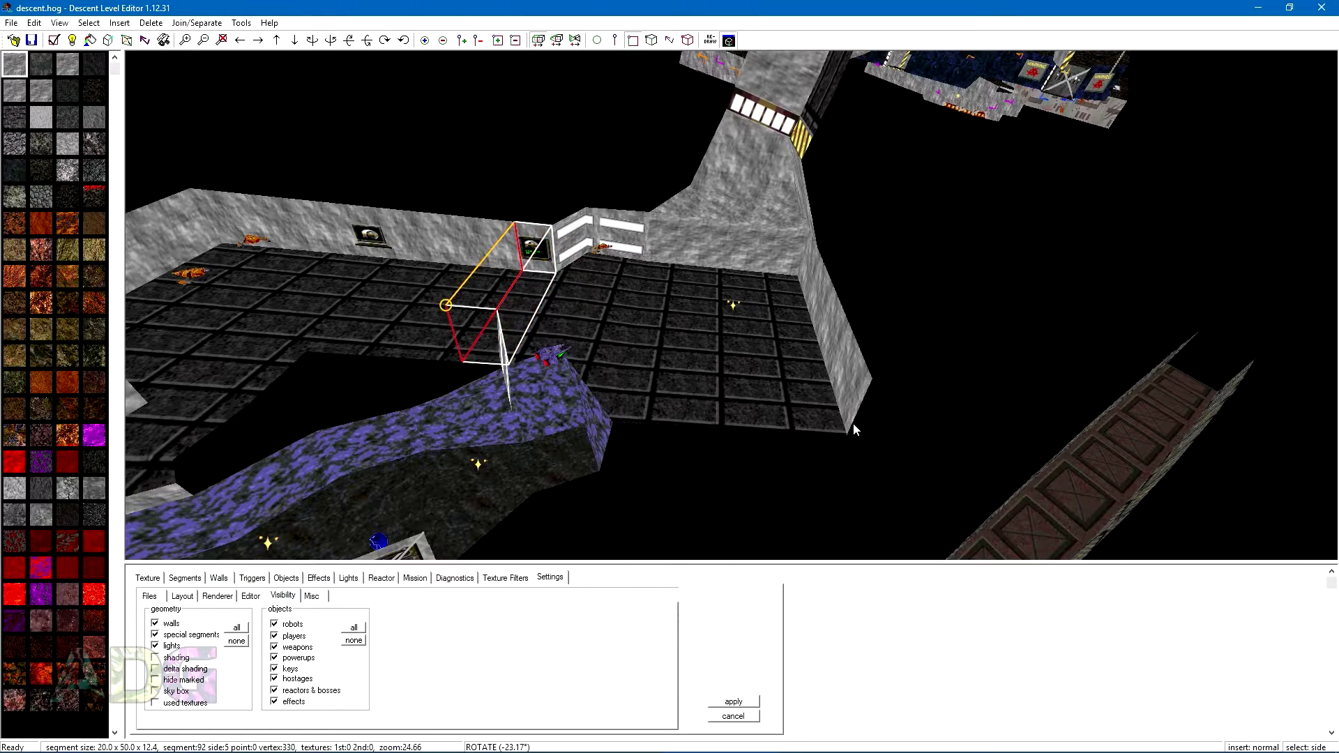
{"action": "key", "text": "o"}
{"action": "key", "text": "o"}
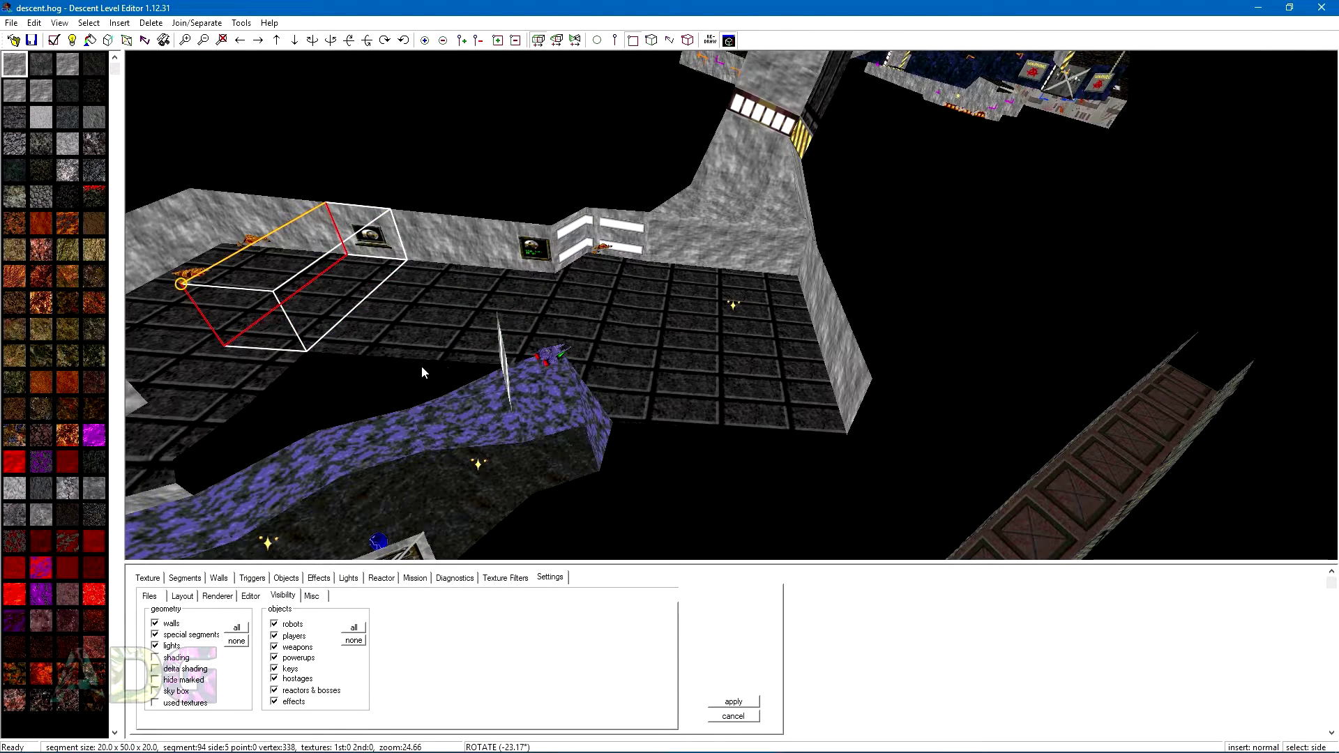
- Move the selection forward from segment 94 to segment 95, cycle its sides, and continue into segment 100
{"action": "left_click_drag", "start_coordinate": [421, 365], "coordinate": [605, 370]}
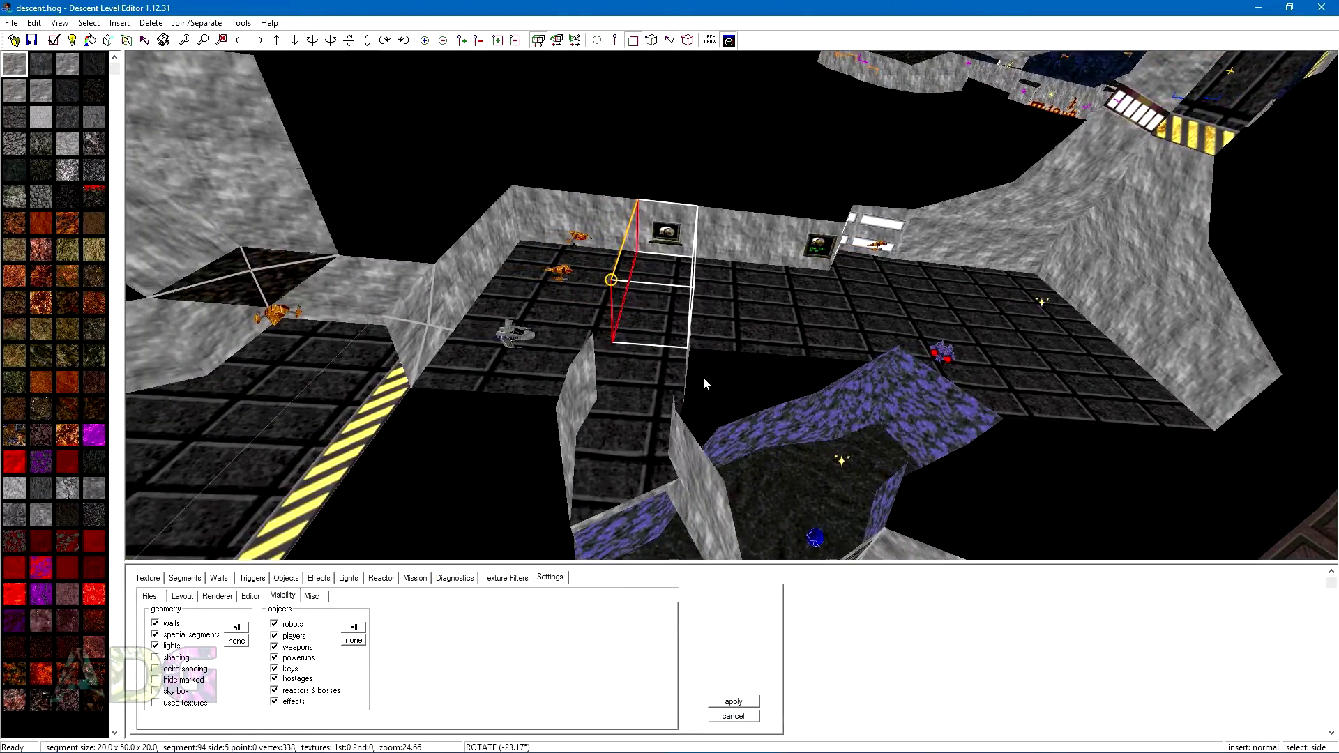
{"action": "left_click_drag", "start_coordinate": [703, 378], "coordinate": [535, 442]}
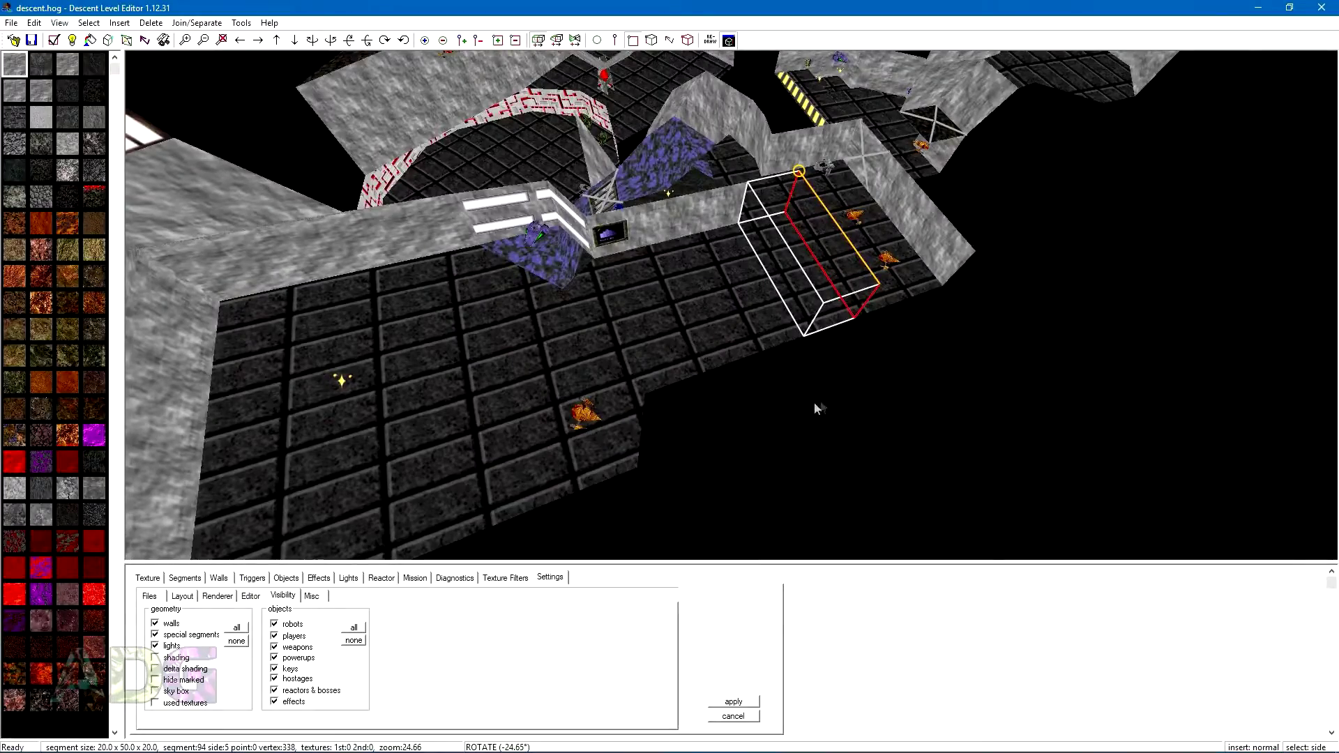
{"action": "left_click_drag", "start_coordinate": [886, 381], "coordinate": [810, 428]}
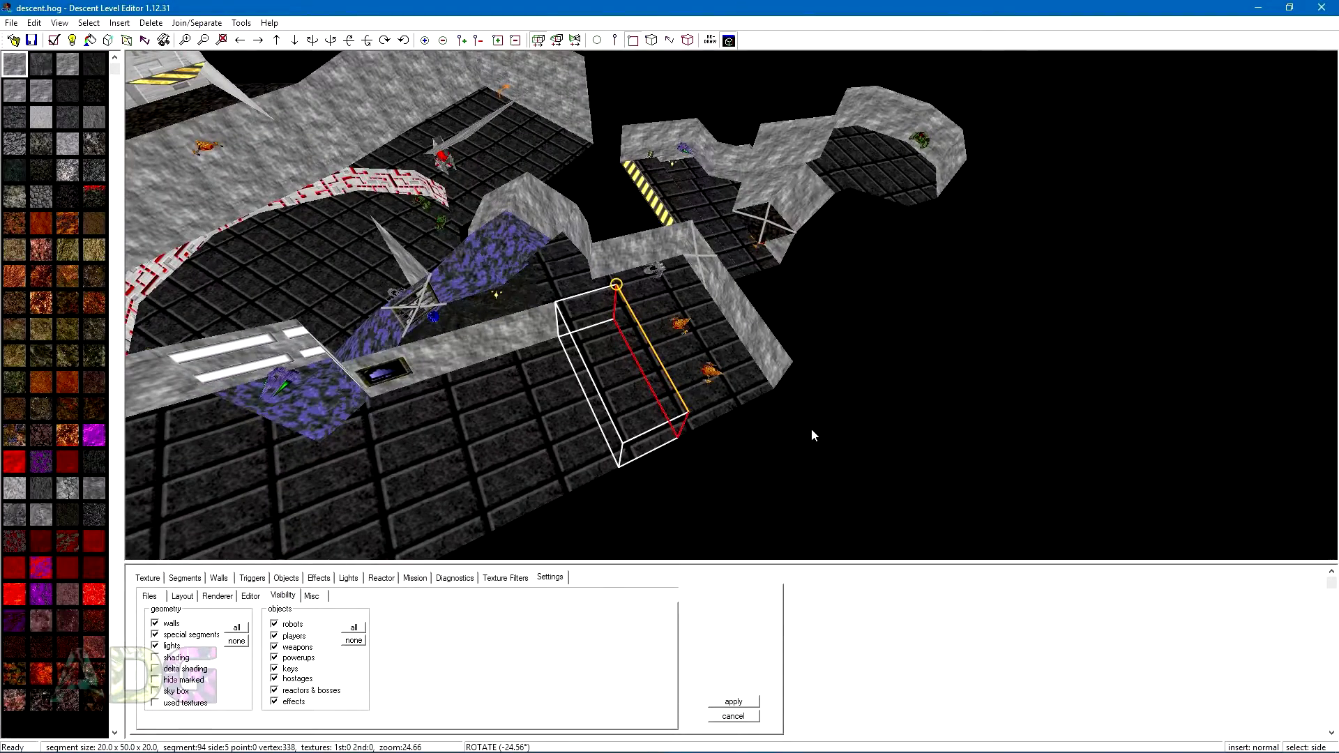
{"action": "key", "text": "f"}
{"action": "key", "text": "s"}
{"action": "key", "text": "s"}
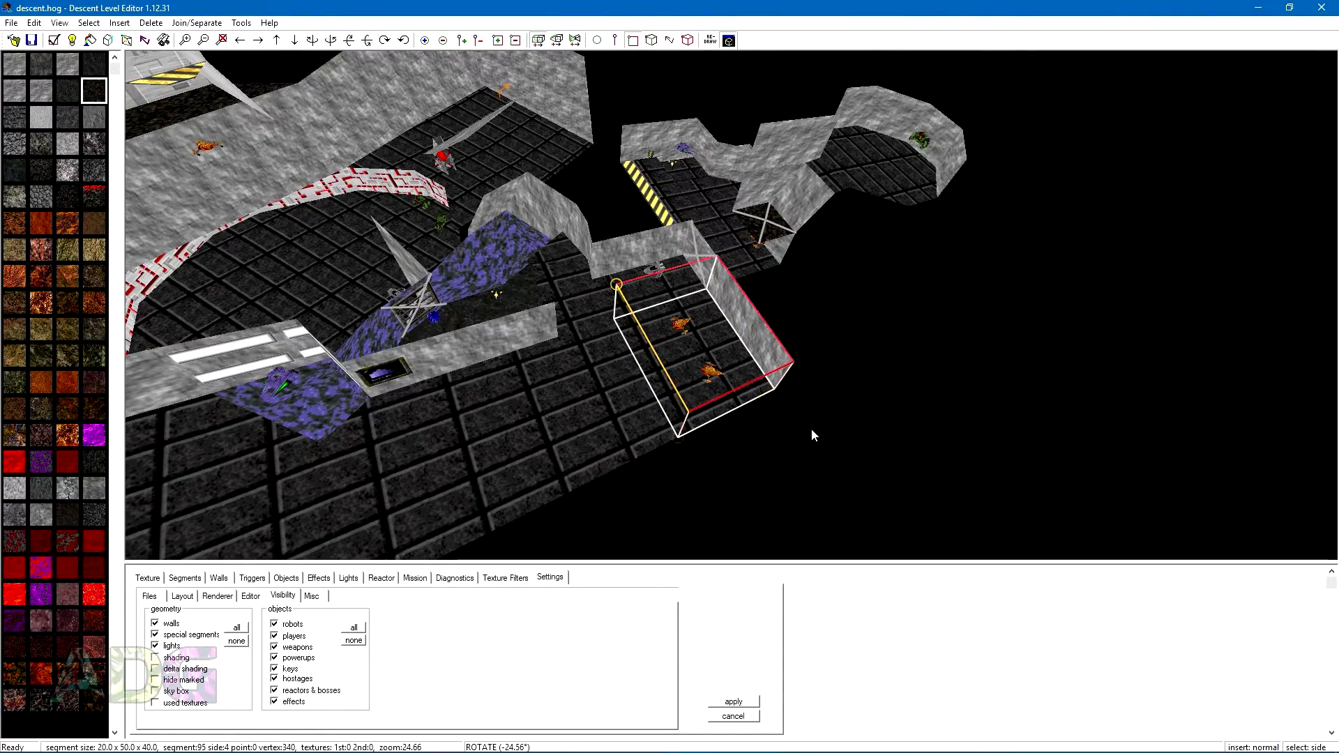
{"action": "key", "text": "s"}
{"action": "key", "text": "s"}
{"action": "key", "text": "f"}
{"action": "key", "text": "s"}
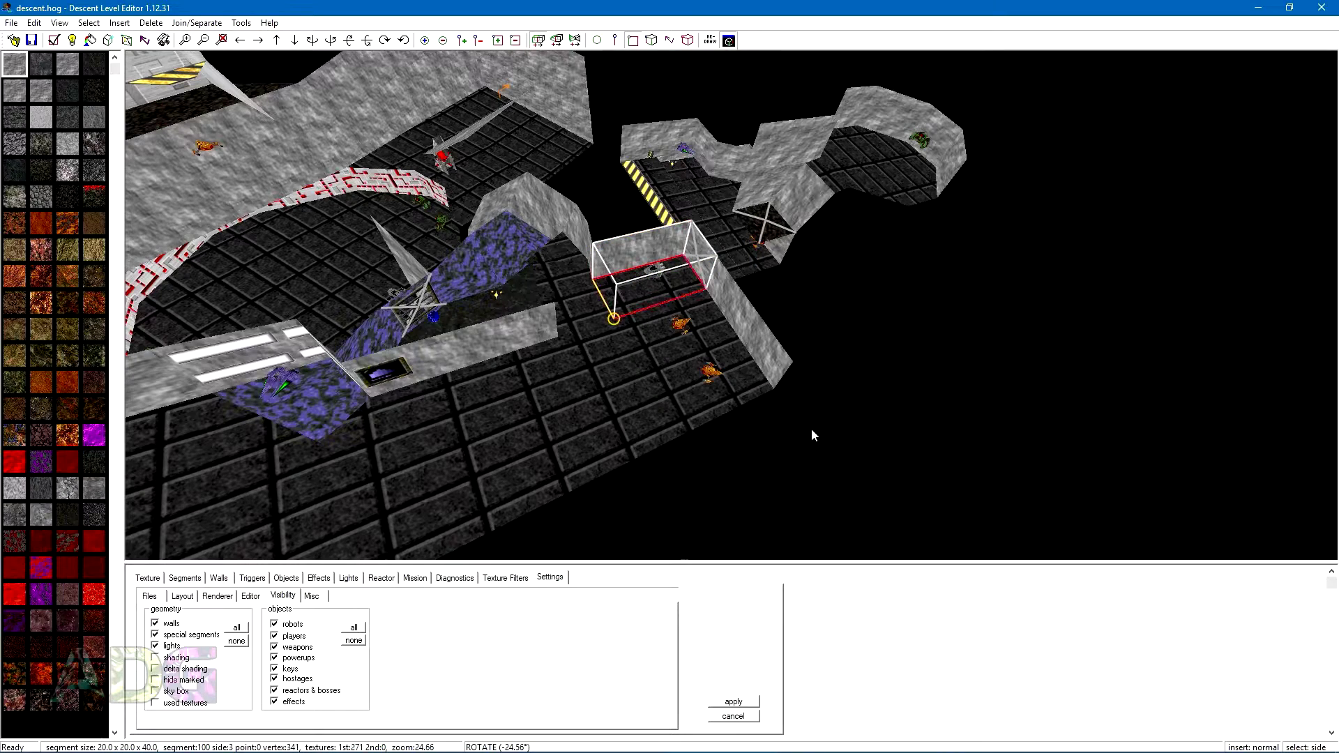
- Switch the selection to segment 96 and cycle through its sides and neighbouring elements
{"action": "key", "text": "Tab"}
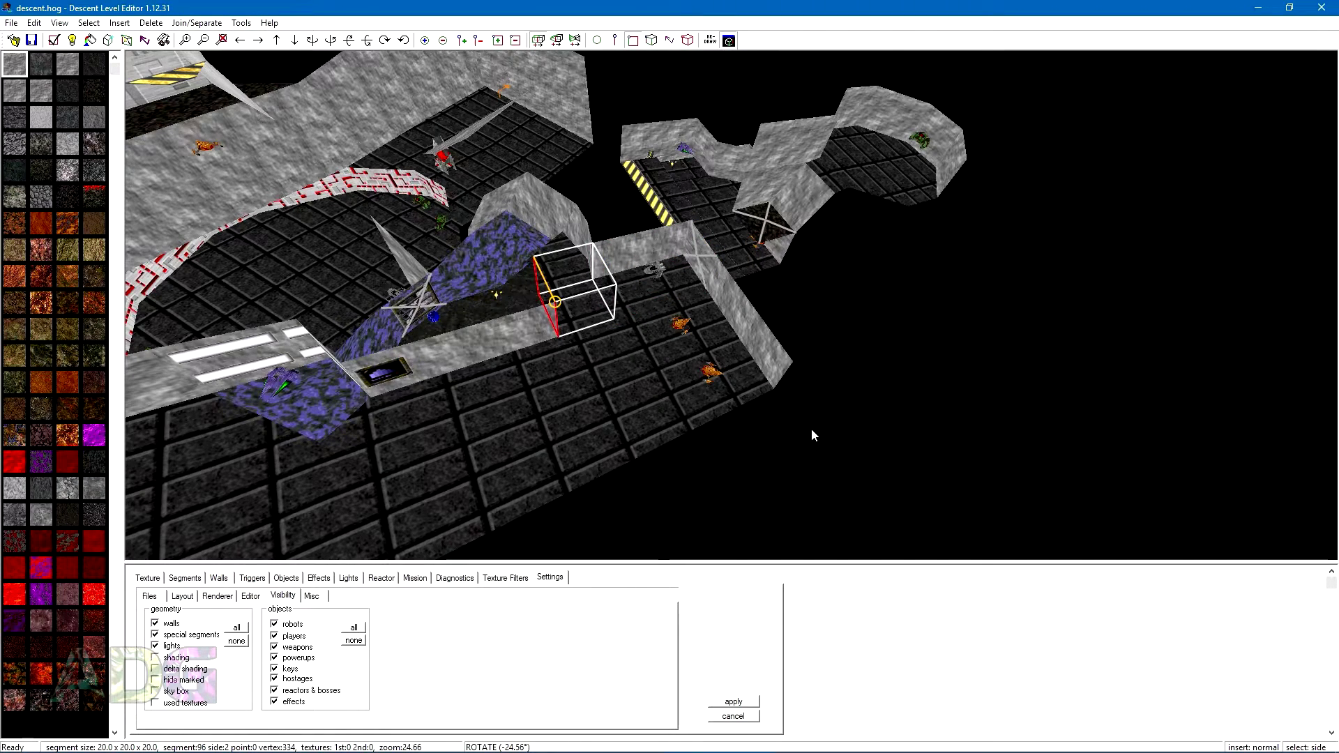
{"action": "key", "text": "s"}
{"action": "key", "text": "s"}
{"action": "key", "text": "Tab"}
{"action": "key", "text": "Tab"}
{"action": "key", "text": "Tab"}
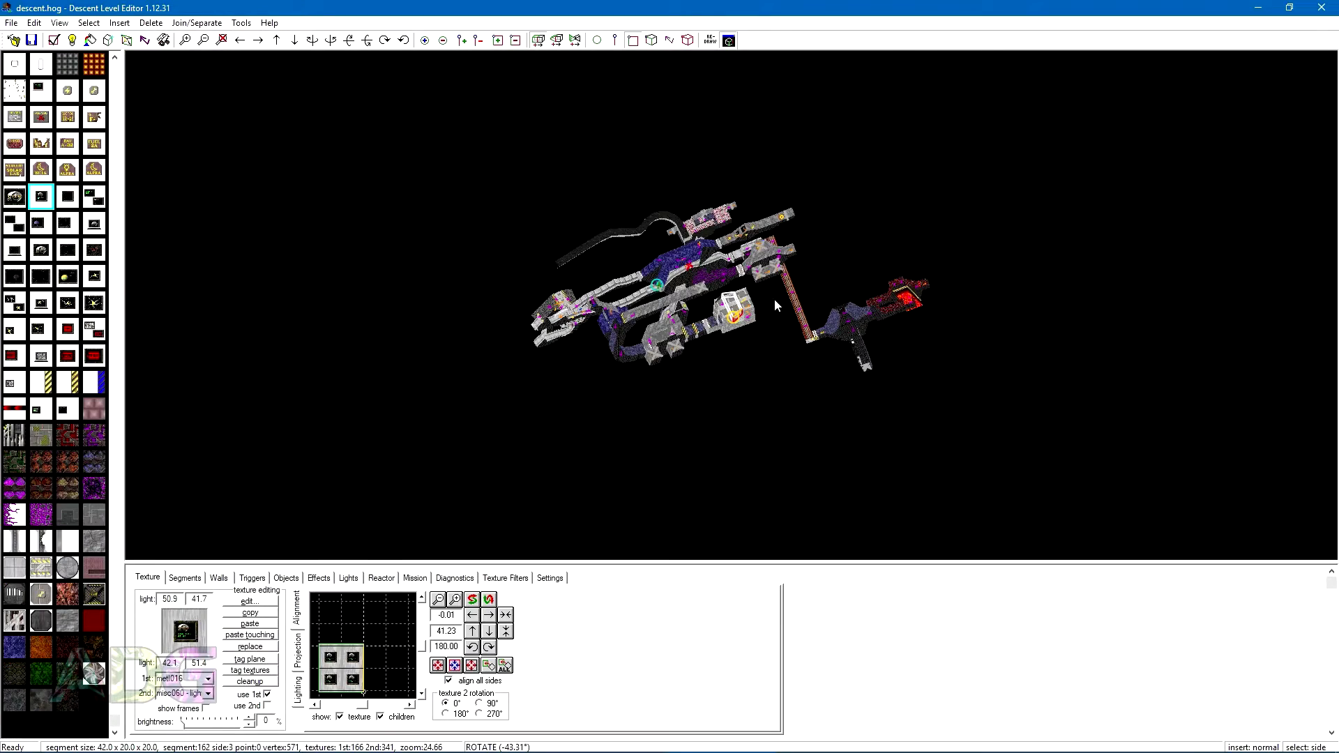
- Examine the tall room around segment 162's four-monitor side from several angles
{"action": "scroll", "coordinate": [780, 322], "scroll_direction": "up", "scroll_amount": 3}
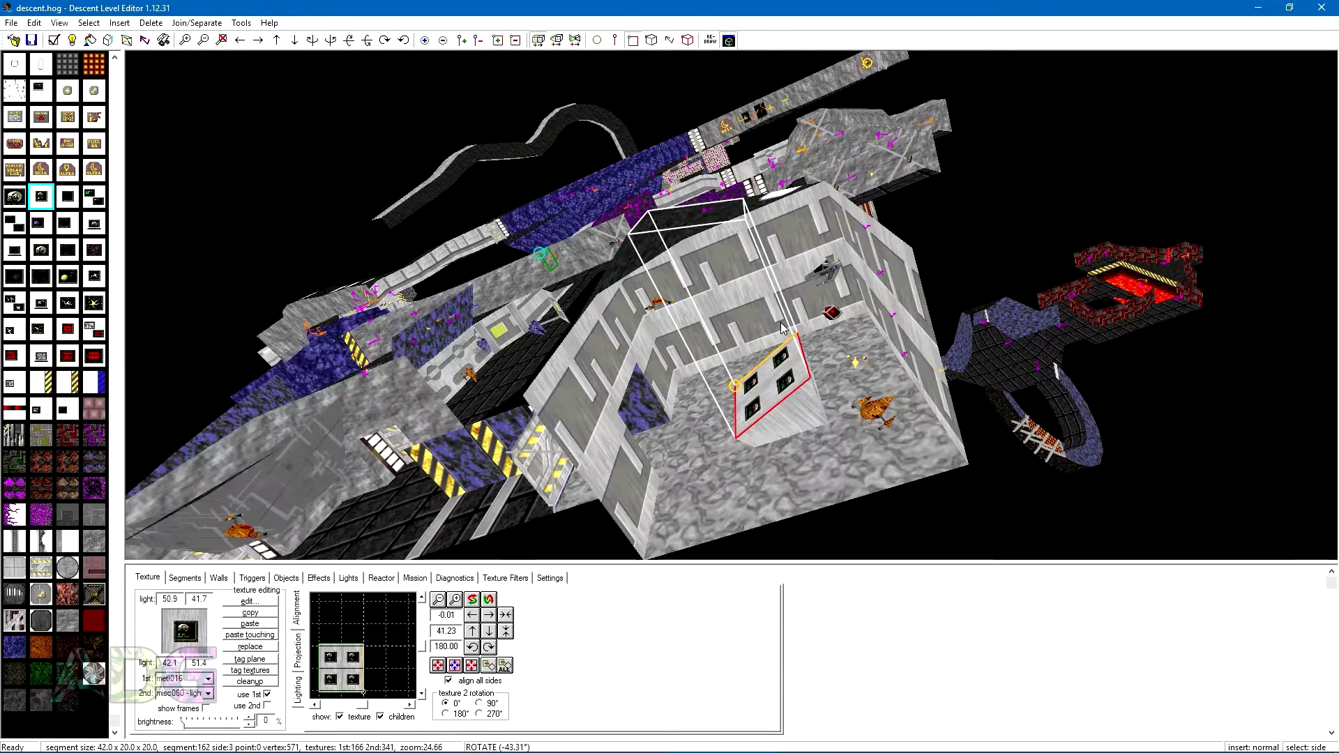
{"action": "middle_click_drag", "start_coordinate": [780, 323], "coordinate": [888, 278]}
{"action": "left_click_drag", "start_coordinate": [889, 277], "coordinate": [791, 248]}
{"action": "left_click", "coordinate": [525, 302]}
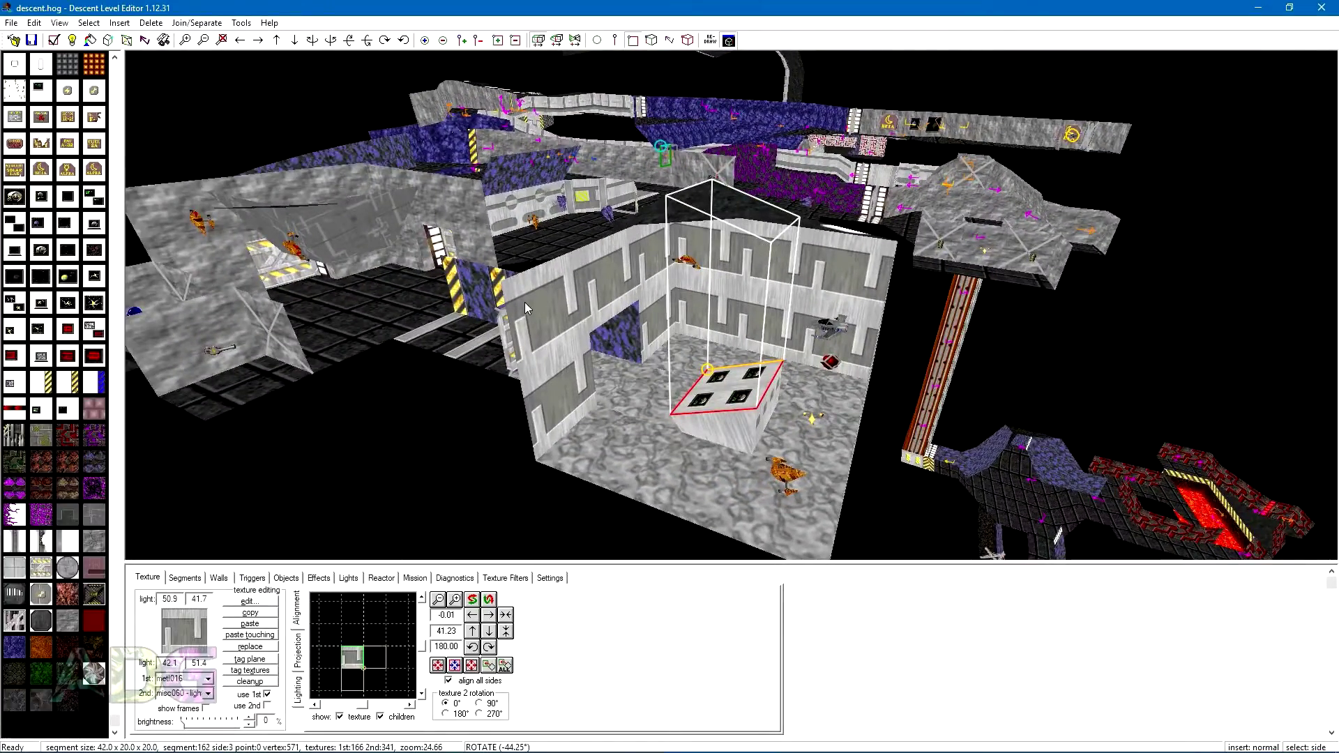
{"action": "left_click_drag", "start_coordinate": [584, 305], "coordinate": [418, 385]}
{"action": "left_click", "coordinate": [586, 385]}
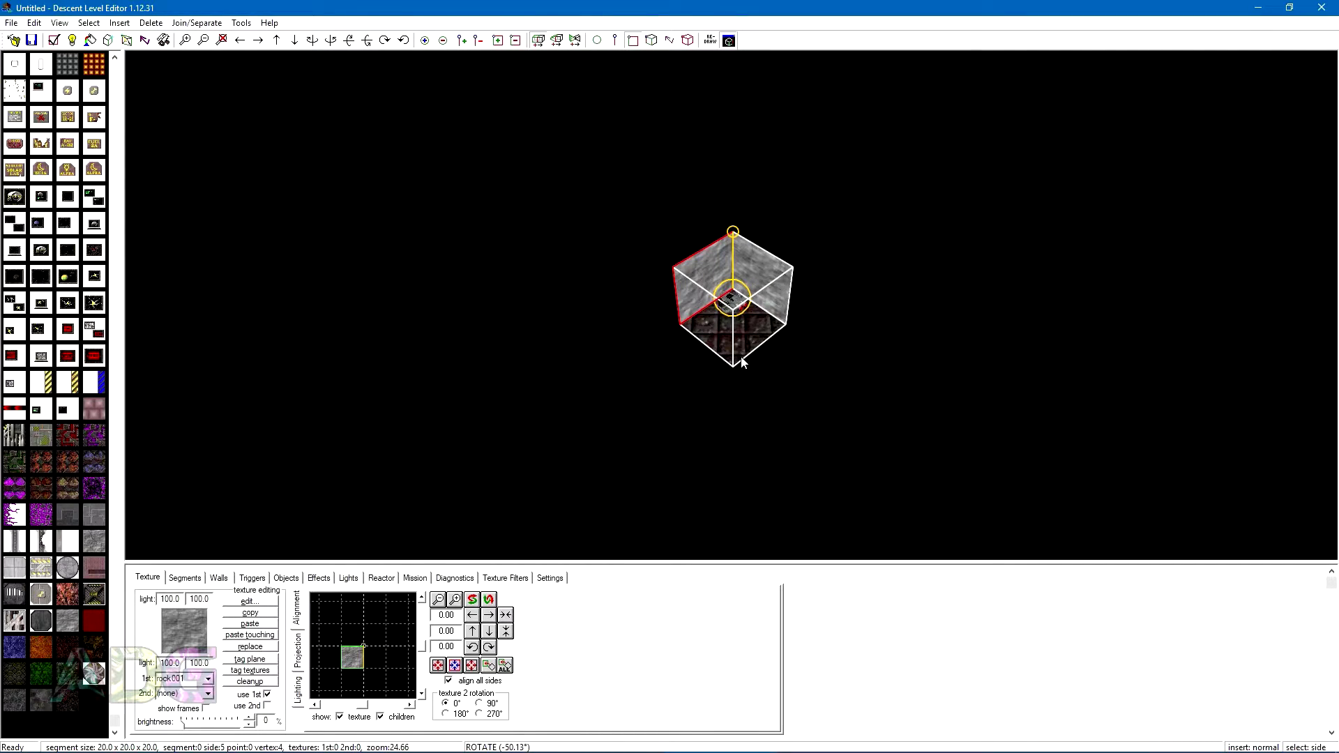
- Insert a new segment on side 6 of the new level's starting cube
{"action": "left_click_drag", "start_coordinate": [741, 361], "coordinate": [655, 315]}
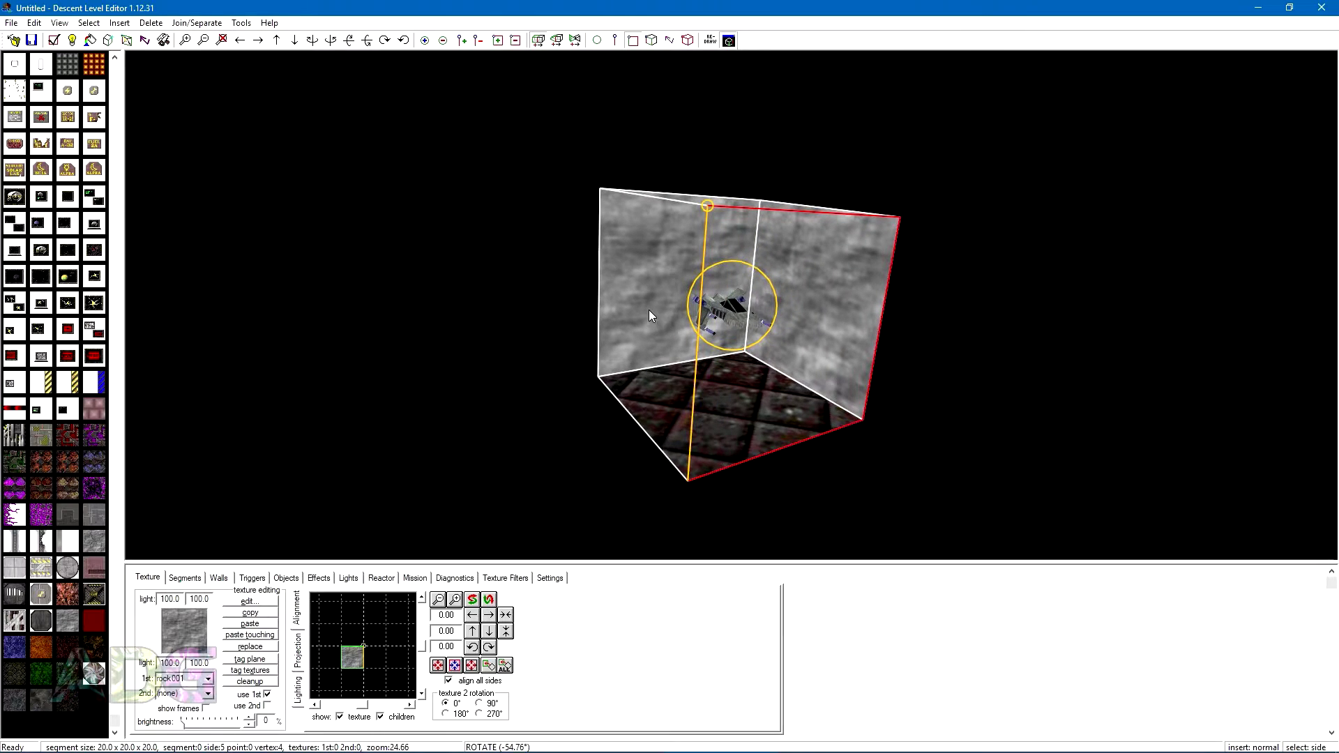
{"action": "left_click", "coordinate": [648, 310]}
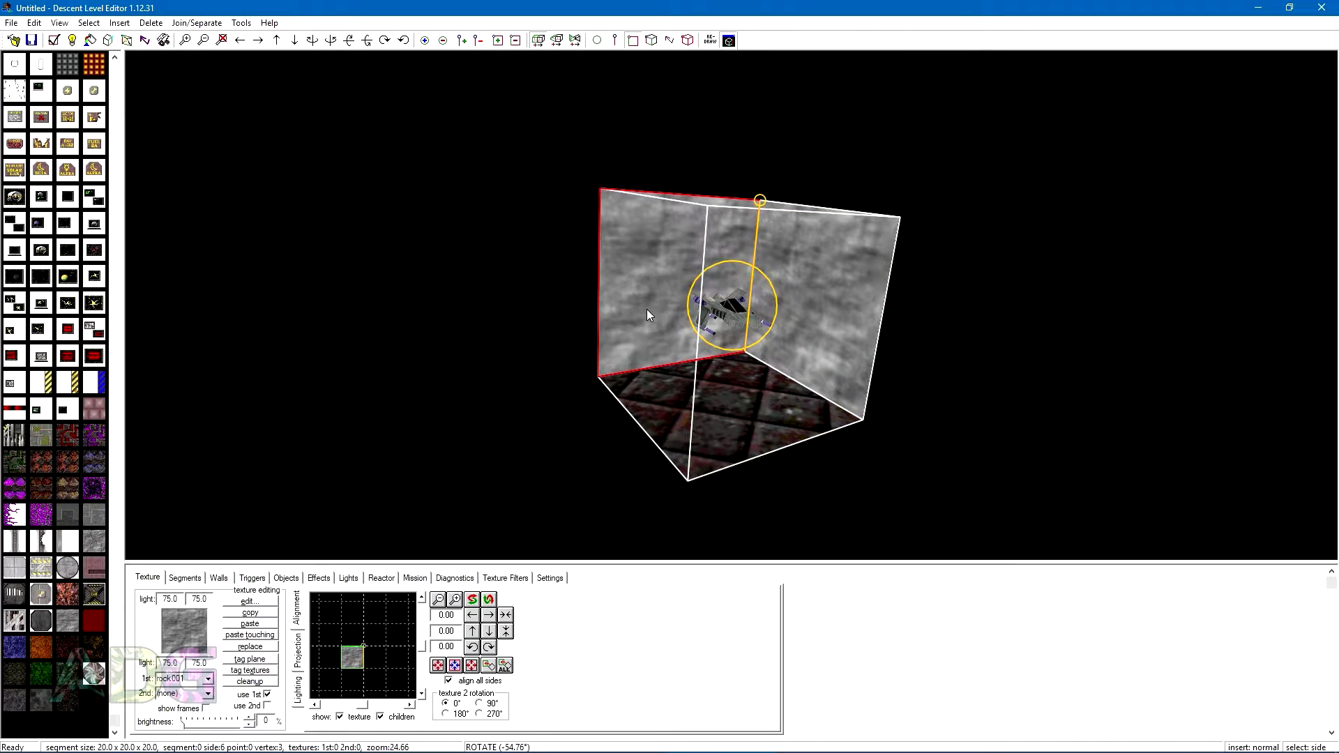
{"action": "key", "text": "Insert"}
{"action": "mouse_move", "coordinate": [626, 291]}
{"action": "left_mouse_down"}
{"action": "mouse_move", "coordinate": [641, 278]}
{"action": "mouse_move", "coordinate": [740, 305]}
{"action": "mouse_move", "coordinate": [663, 287]}
{"action": "mouse_move", "coordinate": [638, 299]}
{"action": "left_mouse_up"}
- Select the side shared by the two segments, side 6 of segment 0, and add an illusion wall to it
{"action": "left_click", "coordinate": [698, 403]}
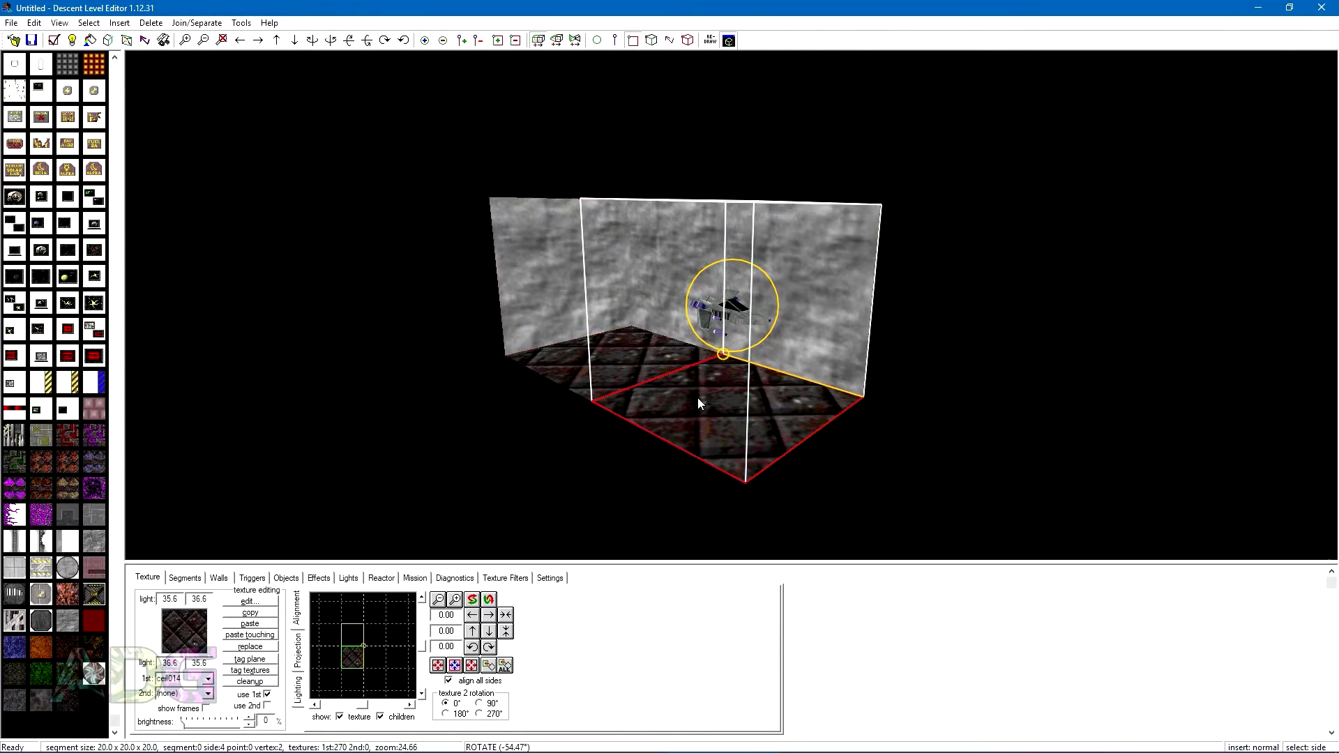
{"action": "key", "text": "c"}
{"action": "key", "text": "c"}
{"action": "key", "text": "c"}
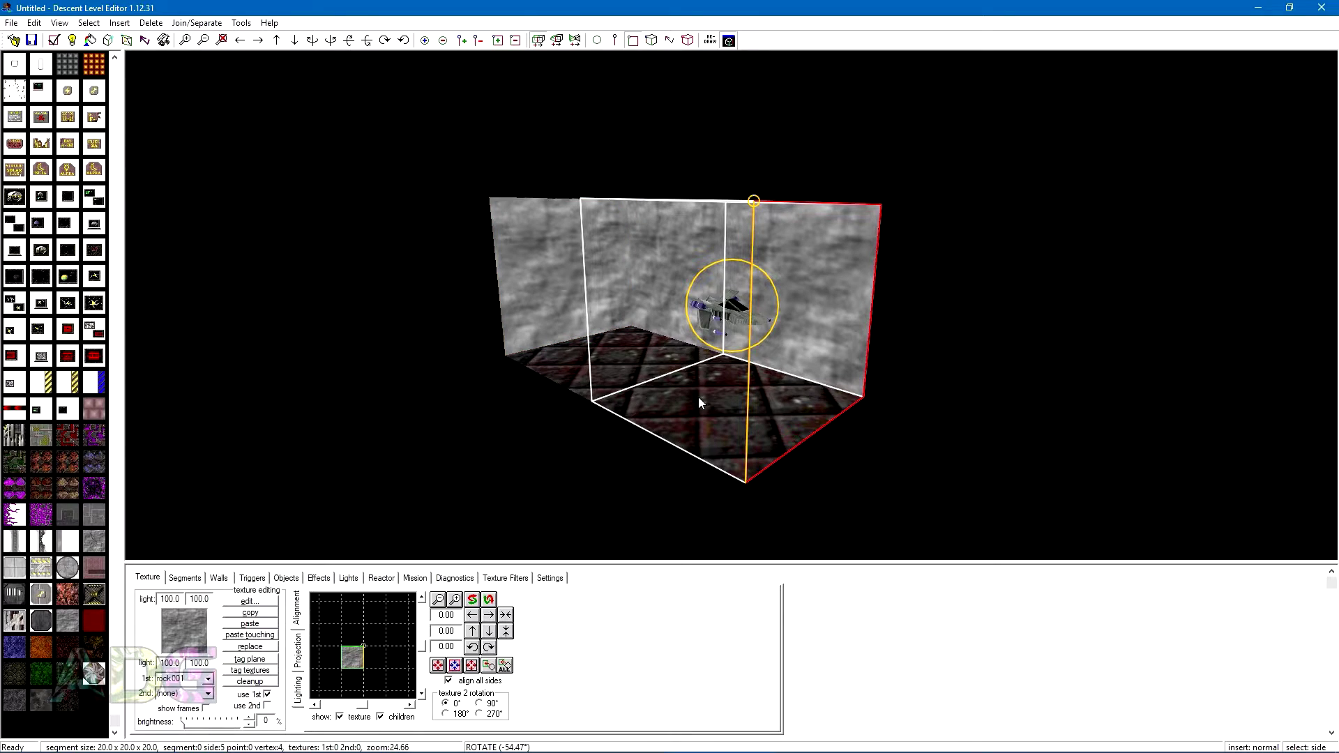
{"action": "left_click", "coordinate": [699, 398]}
{"action": "left_click", "coordinate": [699, 398]}
{"action": "left_click", "coordinate": [699, 398]}
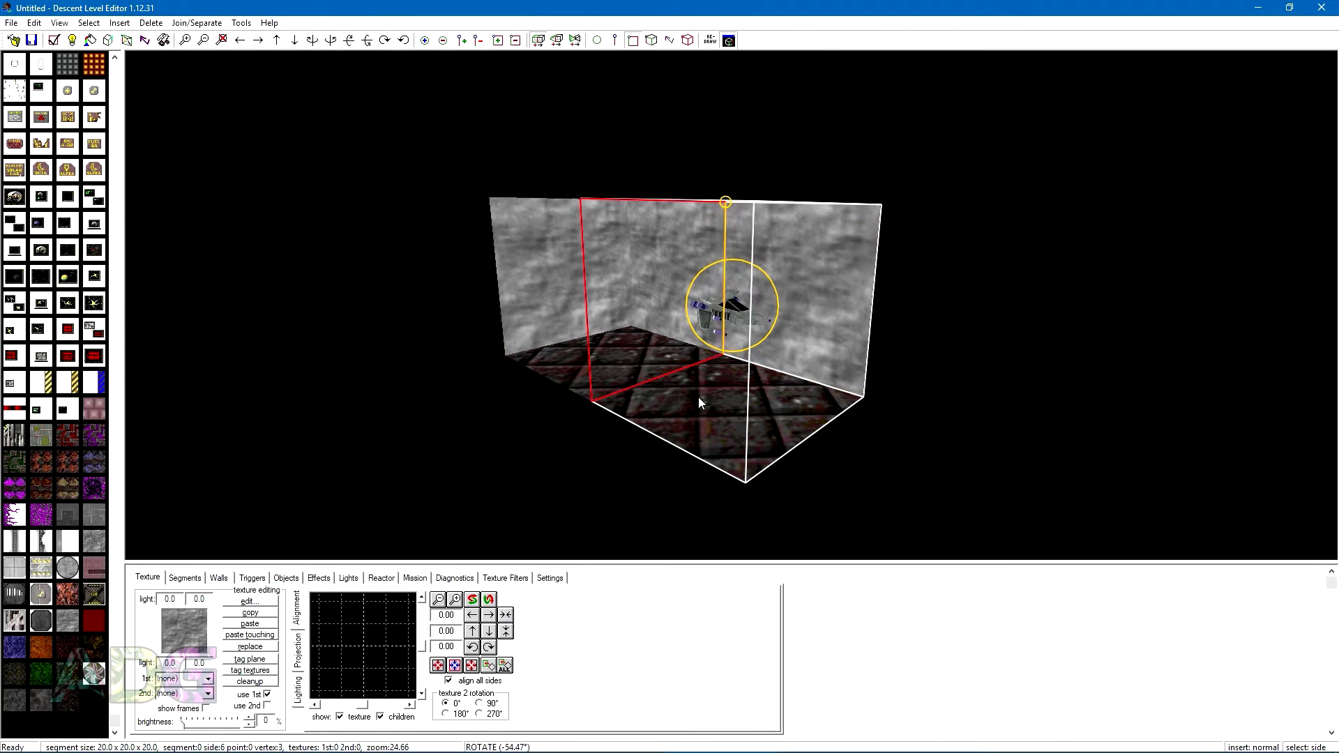
{"action": "left_click", "coordinate": [218, 579]}
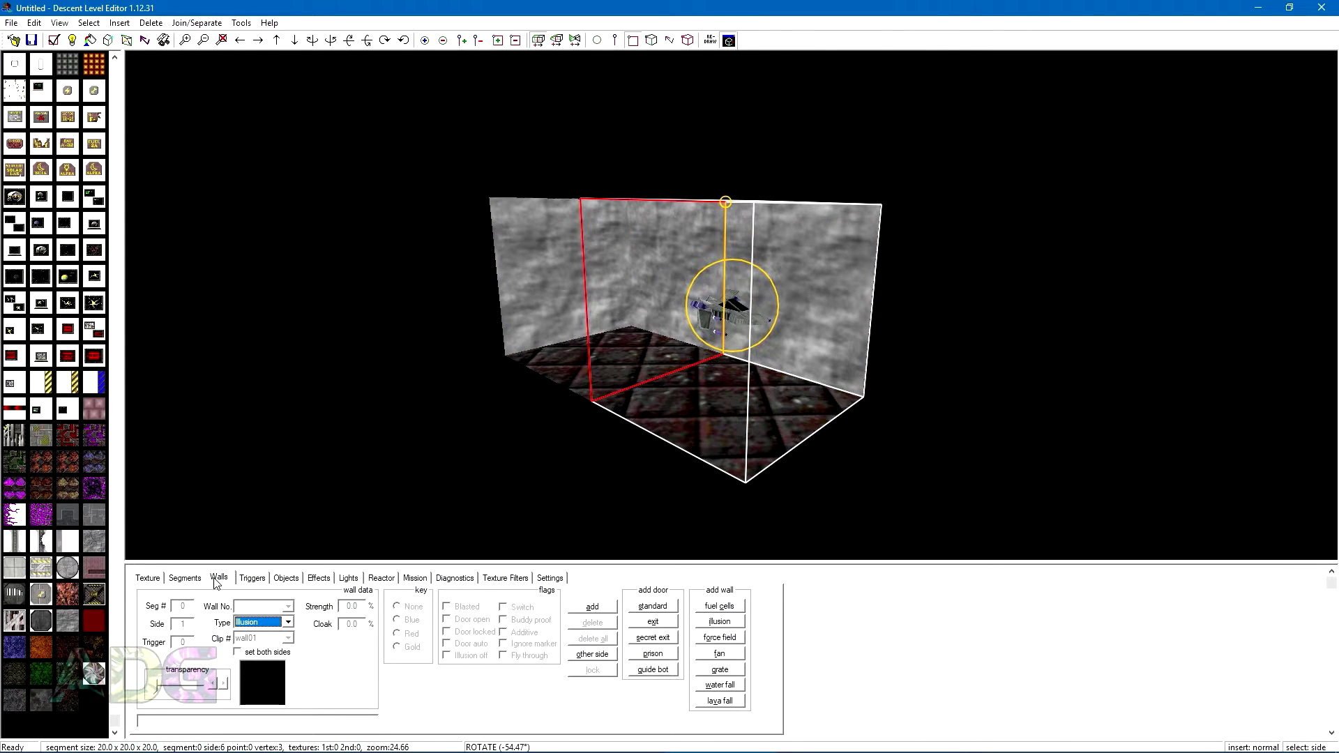
{"action": "left_click", "coordinate": [600, 610]}
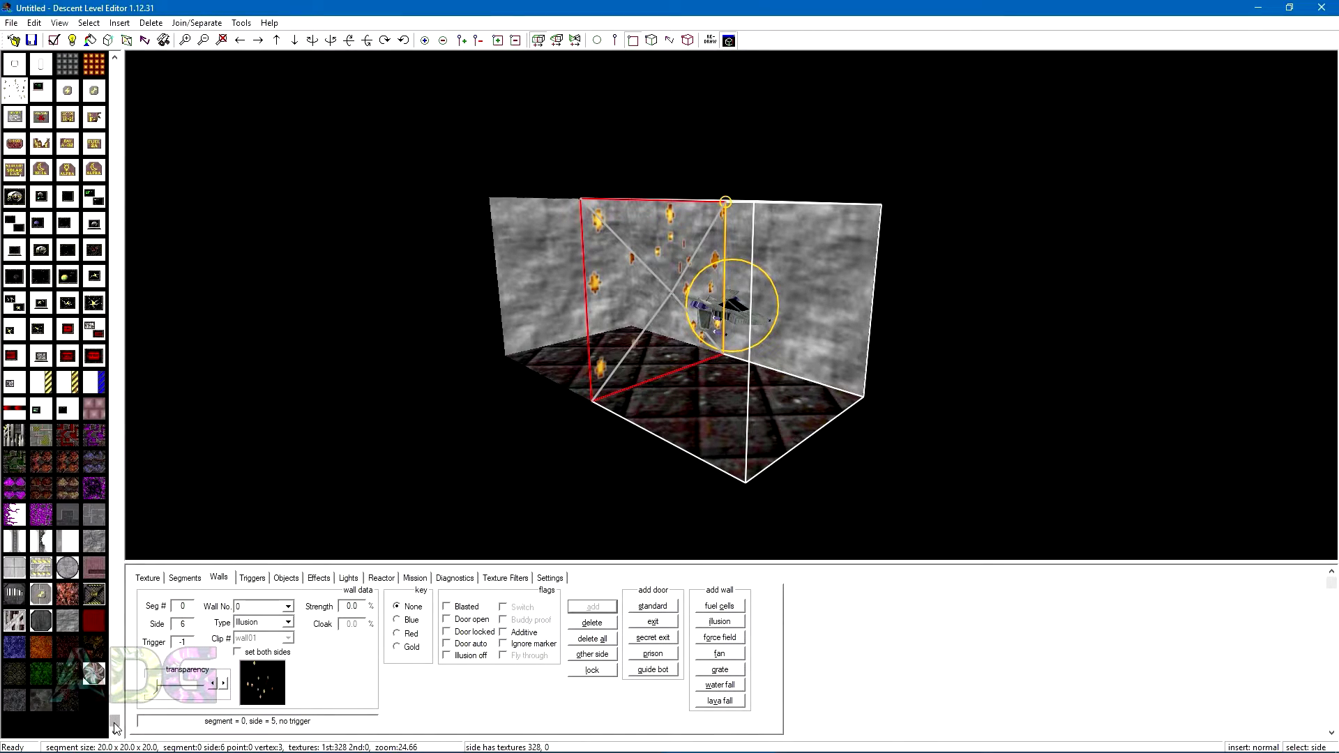
- Turn off all texture filter categories
{"action": "left_click", "coordinate": [505, 578]}
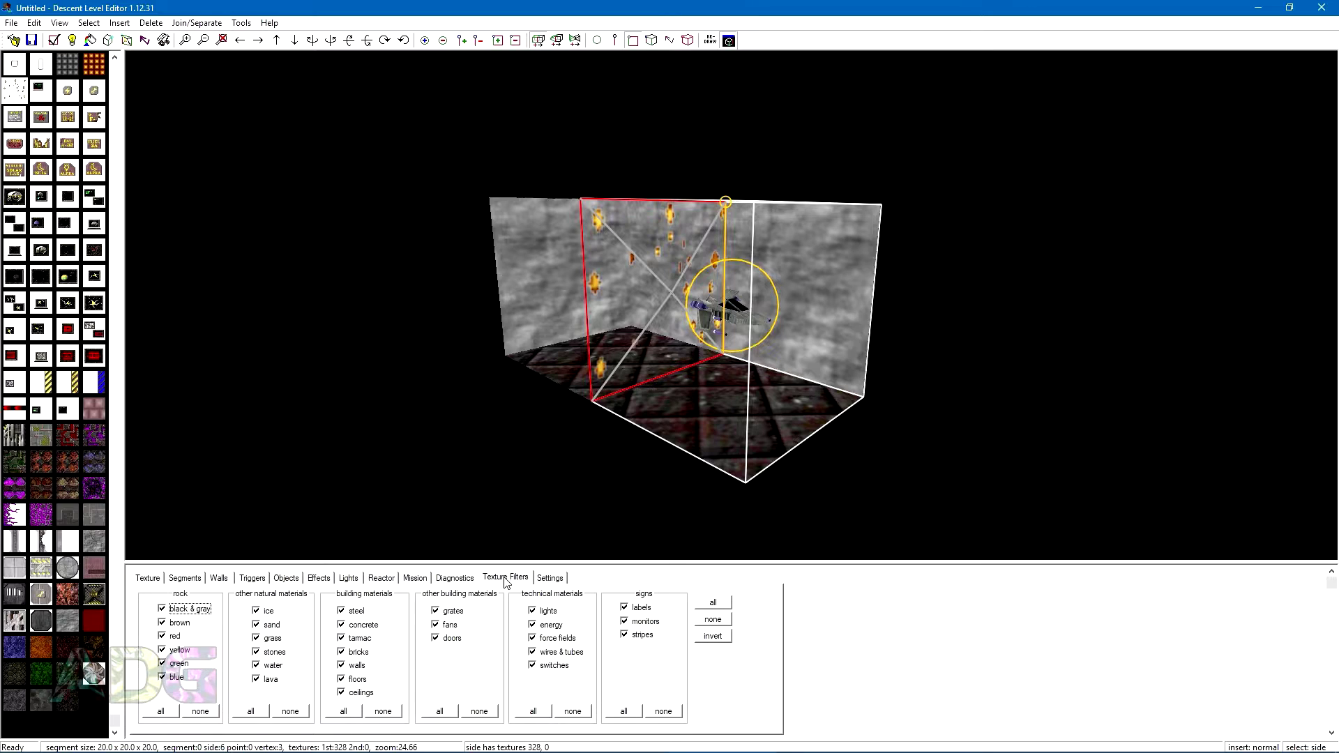
{"action": "left_click", "coordinate": [713, 620]}
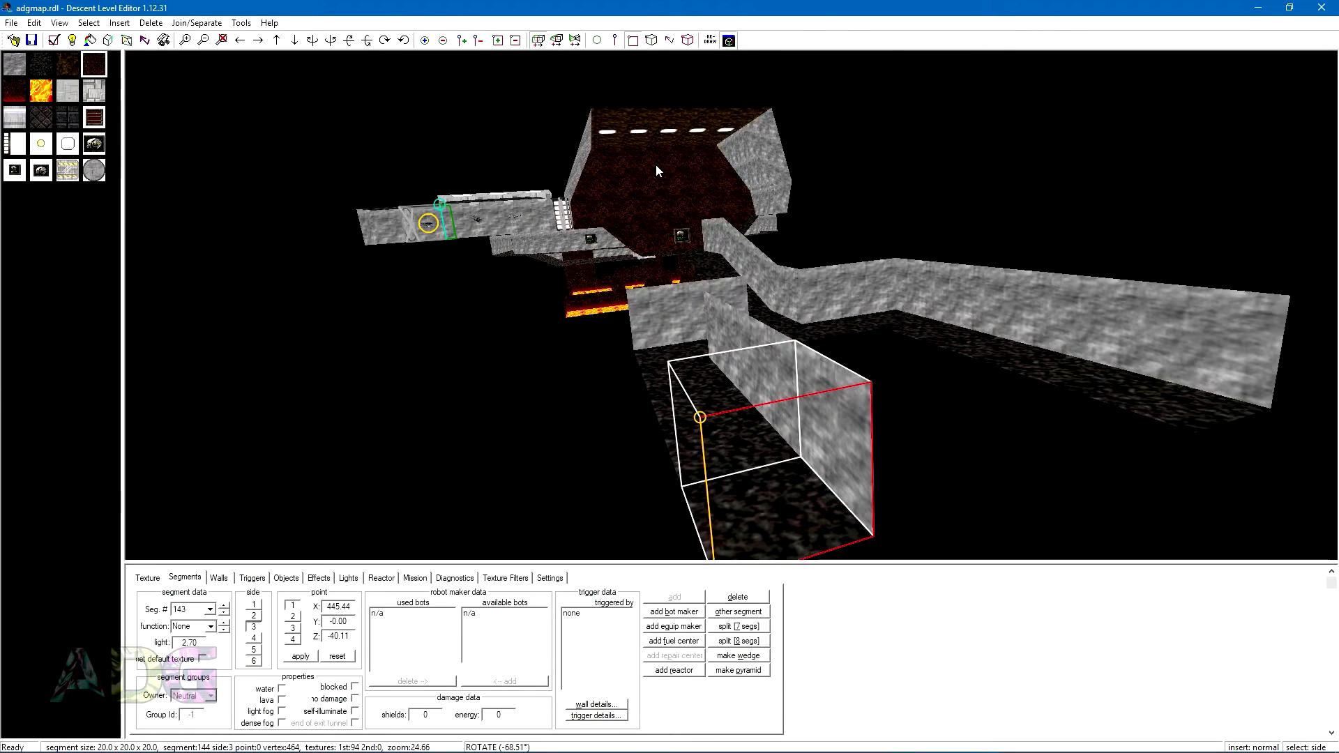
- In adgmap.rdl, insert a segment on side 5 of segment 144 and extend it to 60 units long
{"action": "key", "text": "Right"}
{"action": "key", "text": "Right"}
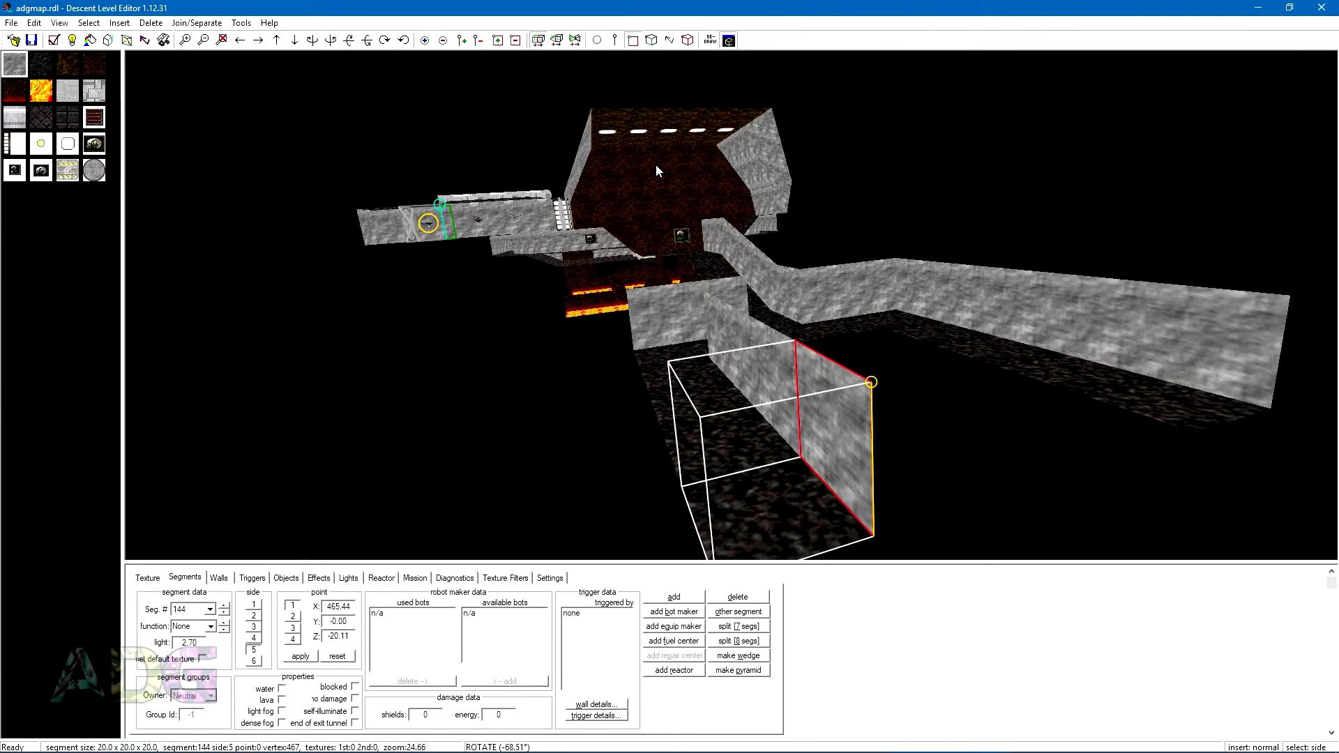
{"action": "key", "text": "Insert"}
{"action": "key", "text": "KP_Add"}
{"action": "key", "text": "KP_Add"}
{"action": "key", "text": "KP_Add"}
{"action": "key", "text": "KP_Add"}
{"action": "key", "text": "KP_Add"}
{"action": "key", "text": "KP_Add"}
{"action": "key", "text": "KP_Add"}
{"action": "key", "text": "KP_Add"}
{"action": "key", "text": "KP_Add"}
{"action": "key", "text": "KP_Add"}
{"action": "key", "text": "KP_Add"}
{"action": "key", "text": "KP_Add"}
{"action": "key", "text": "KP_Add"}
{"action": "key", "text": "KP_Add"}
{"action": "key", "text": "KP_Add"}
{"action": "key", "text": "KP_Add"}
{"action": "key", "text": "KP_Add"}
{"action": "key", "text": "KP_Add"}
{"action": "key", "text": "KP_Add"}
{"action": "key", "text": "KP_Add"}
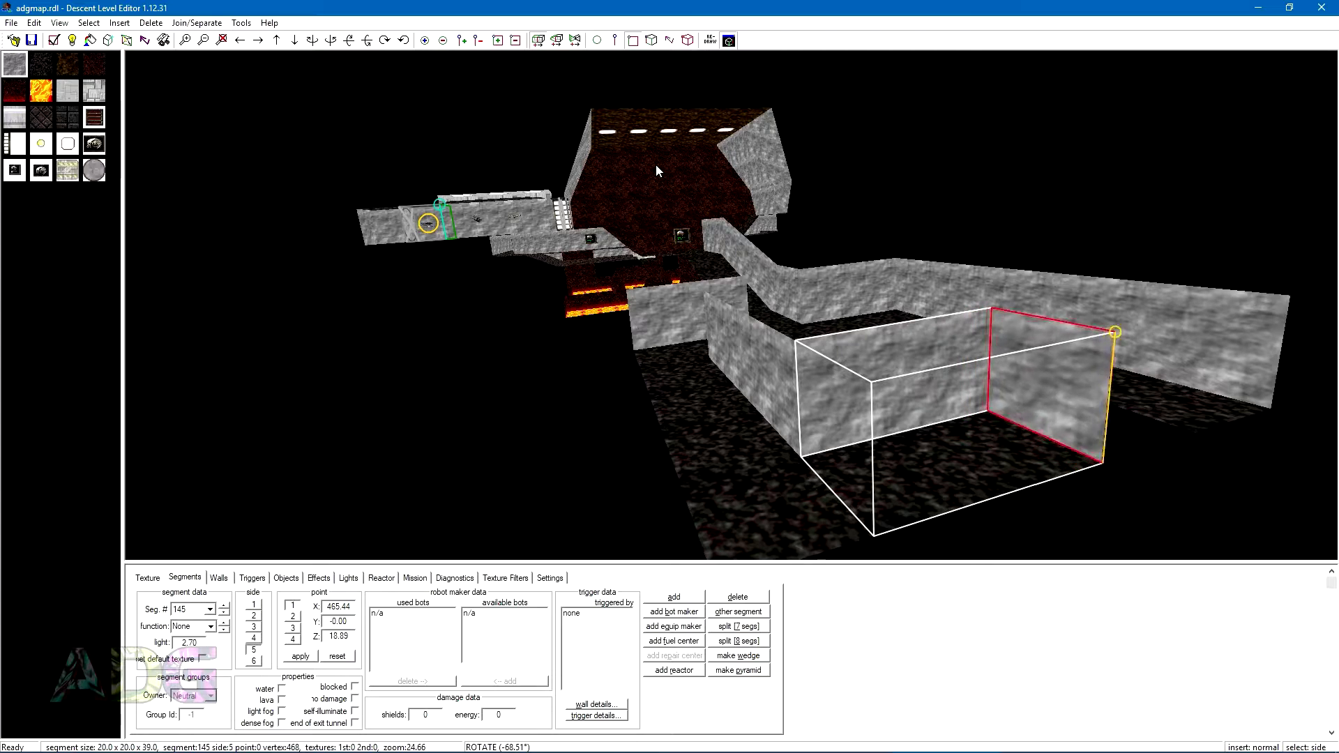
{"action": "key", "text": "Up"}
{"action": "key", "text": "Up"}
{"action": "key", "text": "Up"}
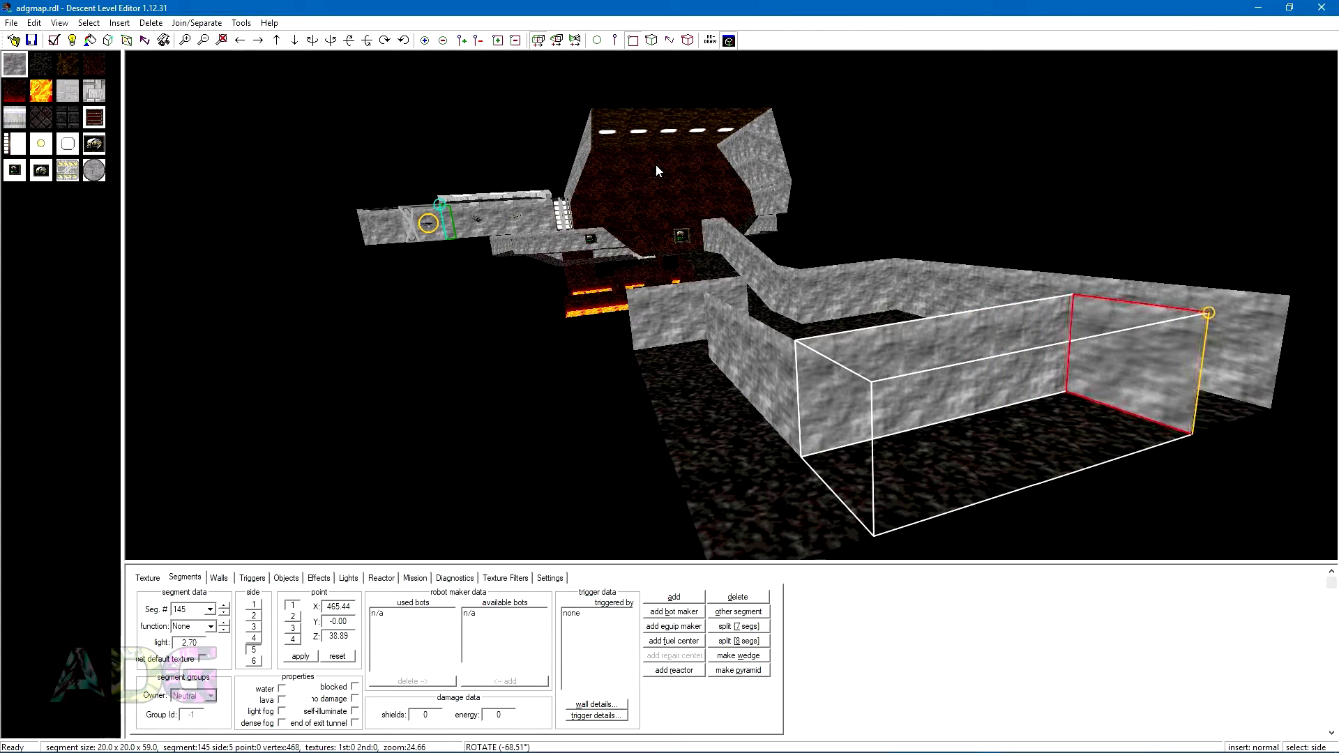
- Join the far side of segment 145 to the adjacent corridor segment
{"action": "key", "text": "j"}
{"action": "middle_click_drag", "start_coordinate": [476, 261], "coordinate": [776, 446]}
{"action": "mouse_move", "coordinate": [841, 409]}
{"action": "middle_mouse_down"}
{"action": "mouse_move", "coordinate": [838, 399]}
{"action": "mouse_move", "coordinate": [856, 425]}
{"action": "mouse_move", "coordinate": [851, 406]}
{"action": "middle_mouse_up"}
{"action": "left_click_drag", "start_coordinate": [851, 404], "coordinate": [848, 413]}
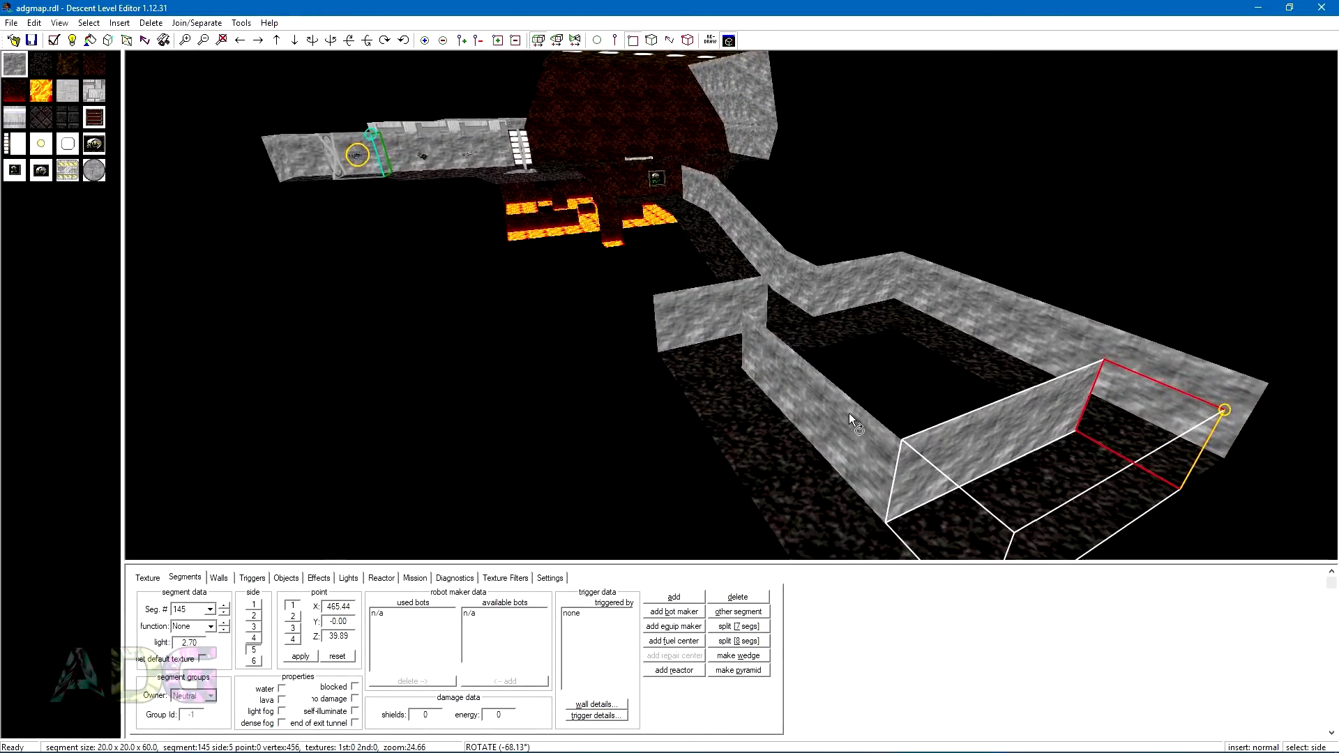
- Try inserting a segment on side 1 of segment 145 with the normal insert mode
{"action": "left_click", "coordinate": [985, 452]}
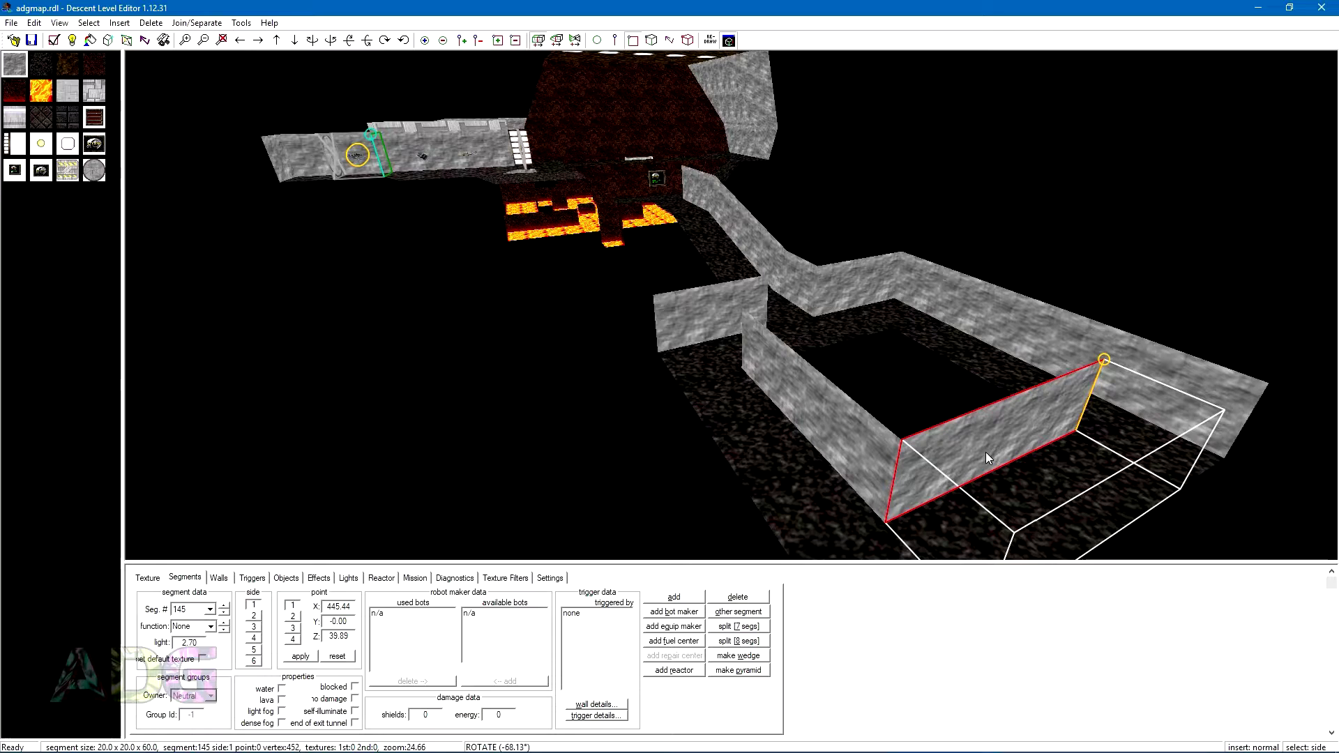
{"action": "key", "text": "Insert"}
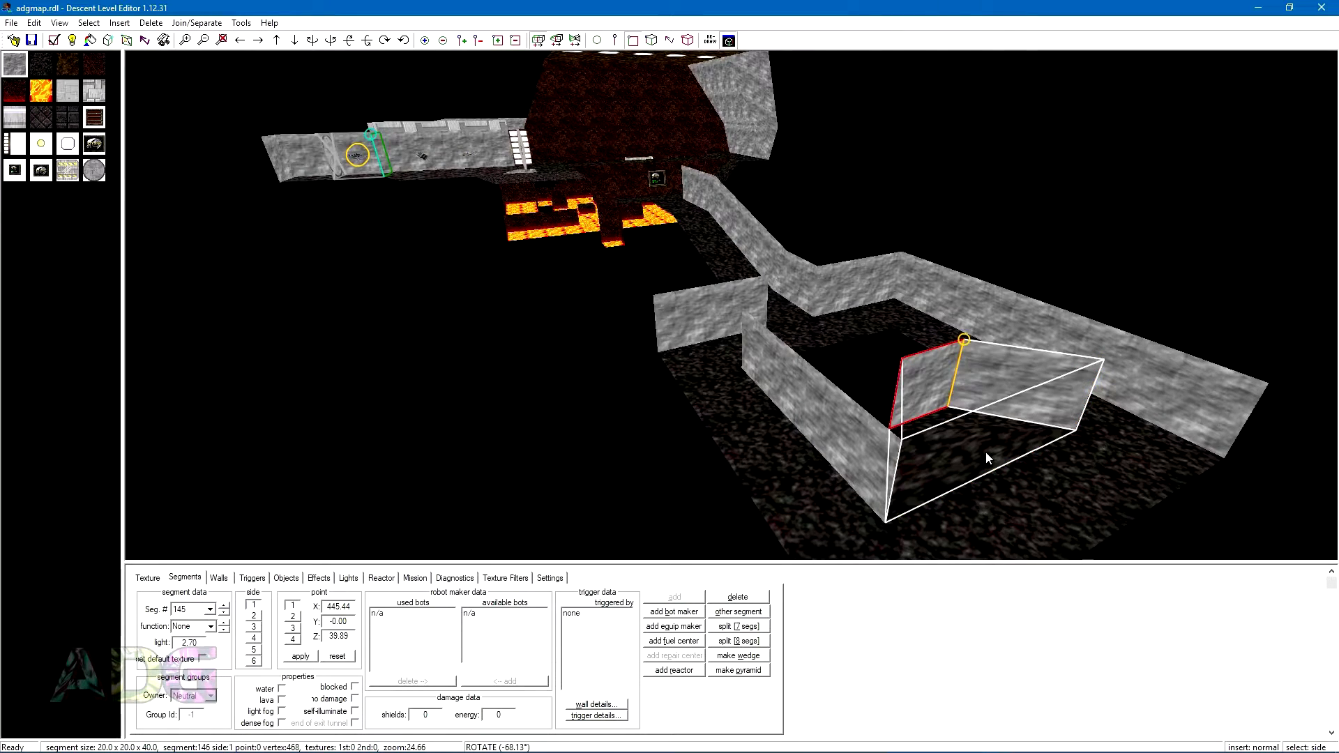
{"action": "left_click", "coordinate": [985, 452]}
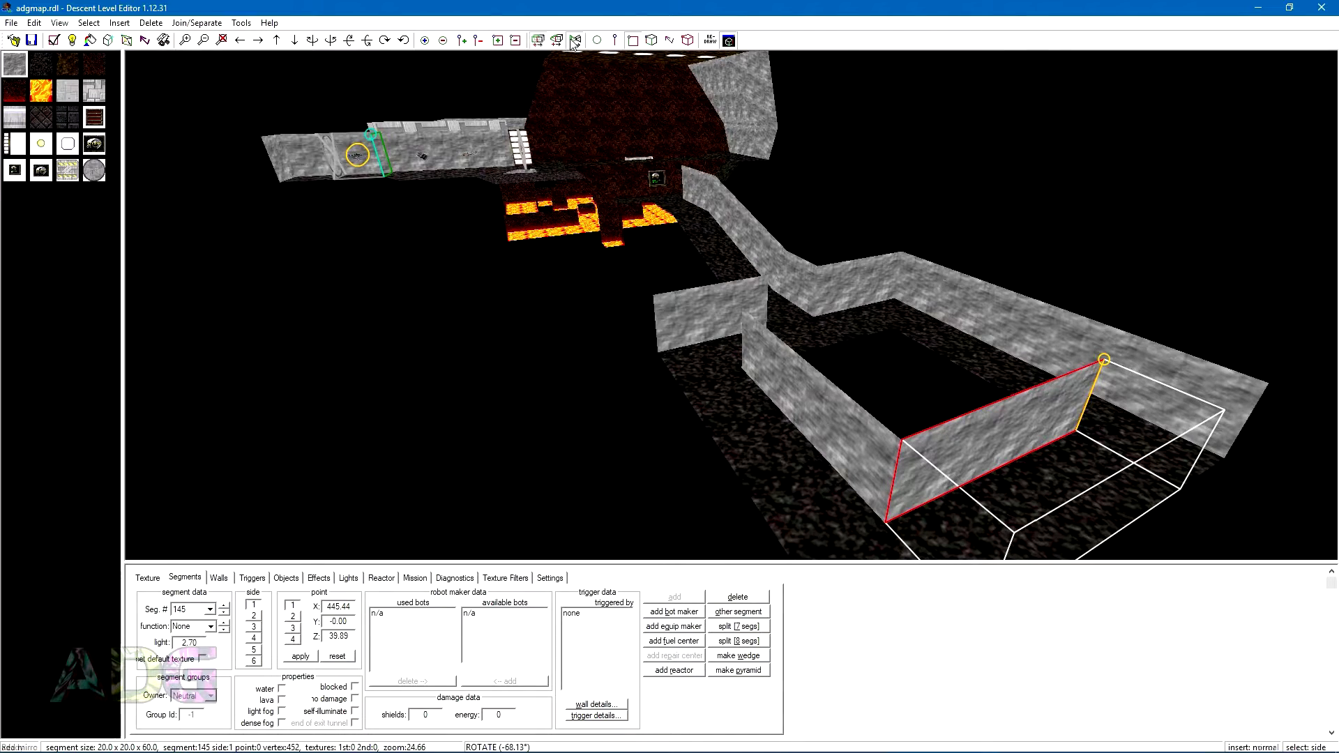
- Insert a mirrored segment on side 1 of segment 145 and extend it to 60 by 60 units
{"action": "key", "text": "Insert"}
{"action": "key", "text": "plus"}
{"action": "key", "text": "plus"}
{"action": "key", "text": "plus"}
{"action": "key", "text": "plus"}
{"action": "key", "text": "plus"}
{"action": "key", "text": "plus"}
{"action": "key", "text": "plus"}
{"action": "key", "text": "plus"}
{"action": "key", "text": "plus"}
{"action": "key", "text": "plus"}
{"action": "key", "text": "plus"}
{"action": "key", "text": "plus"}
{"action": "key", "text": "plus"}
{"action": "key", "text": "plus"}
{"action": "key", "text": "plus"}
{"action": "key", "text": "plus"}
{"action": "key", "text": "plus"}
{"action": "key", "text": "plus"}
{"action": "key", "text": "plus"}
{"action": "key", "text": "plus"}
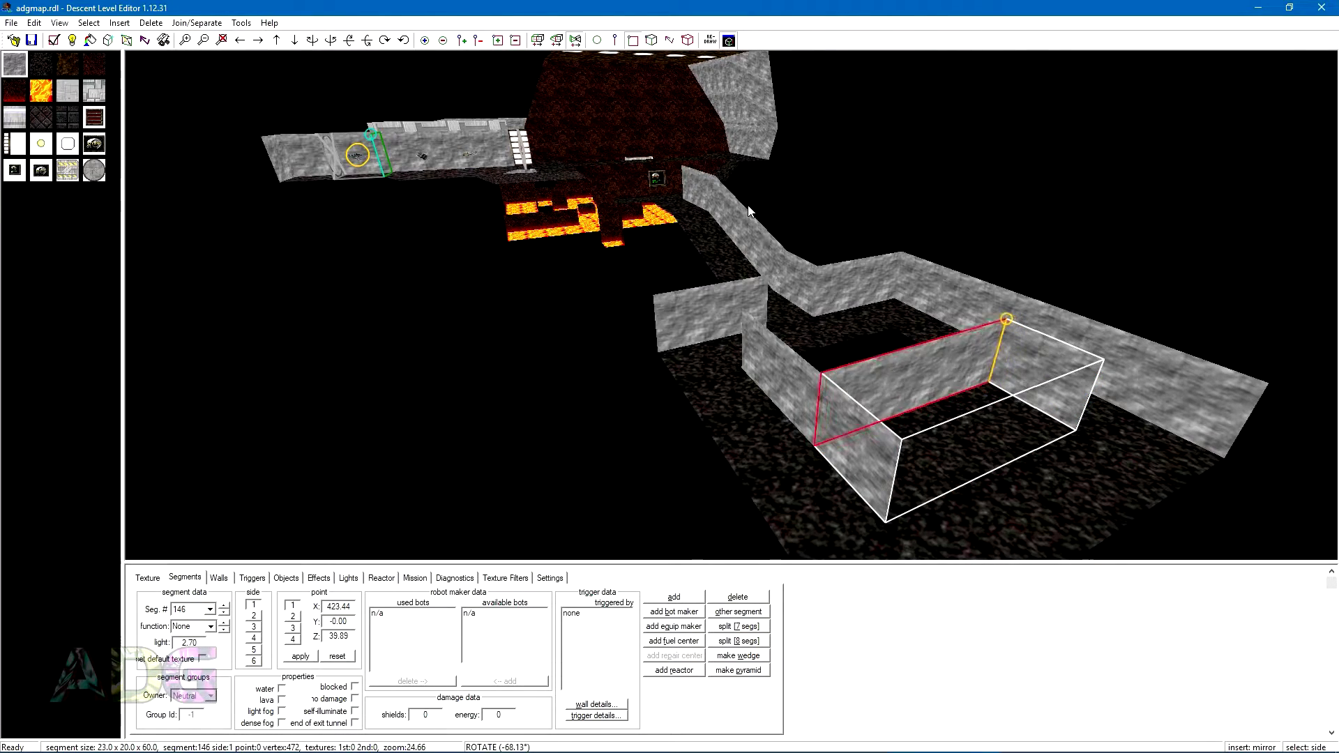
{"action": "key", "text": "Up"}
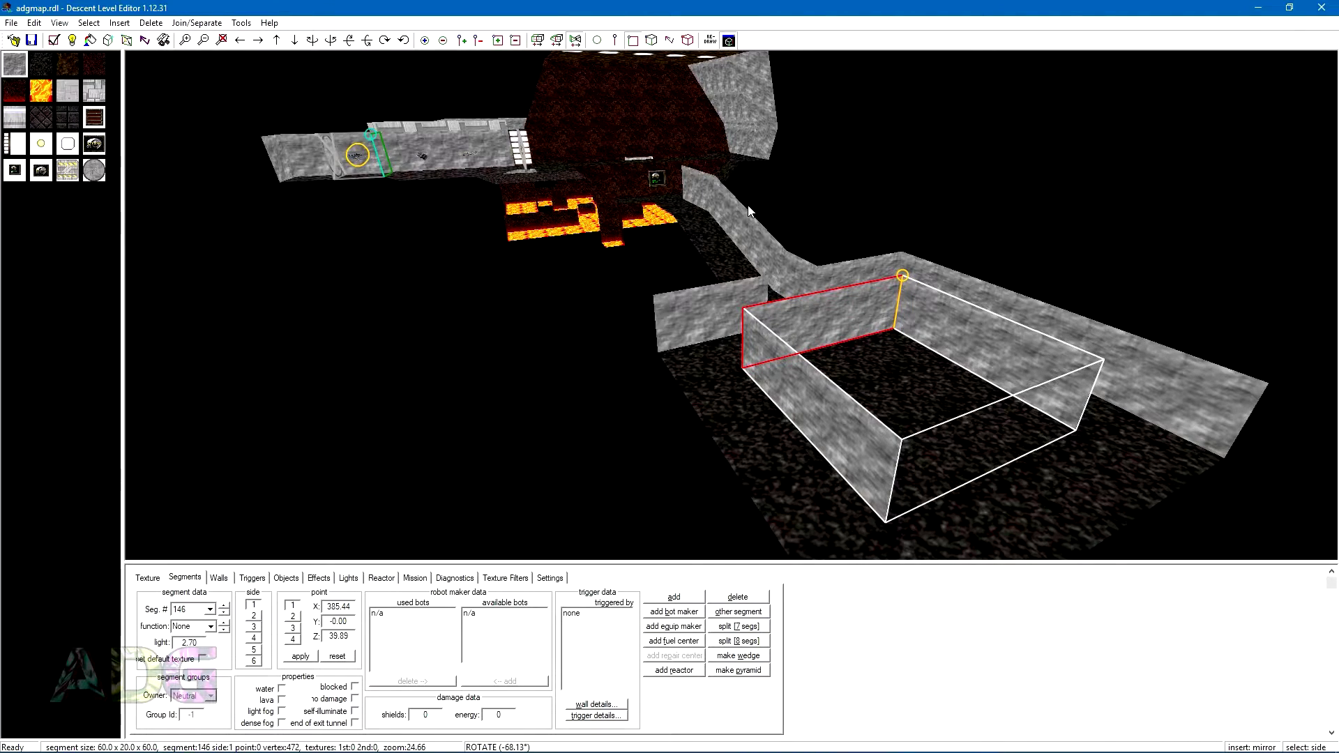
- Join sides 1 and 5 of segment 146 to the neighbouring segments
{"action": "middle_click_drag", "start_coordinate": [748, 205], "coordinate": [981, 304]}
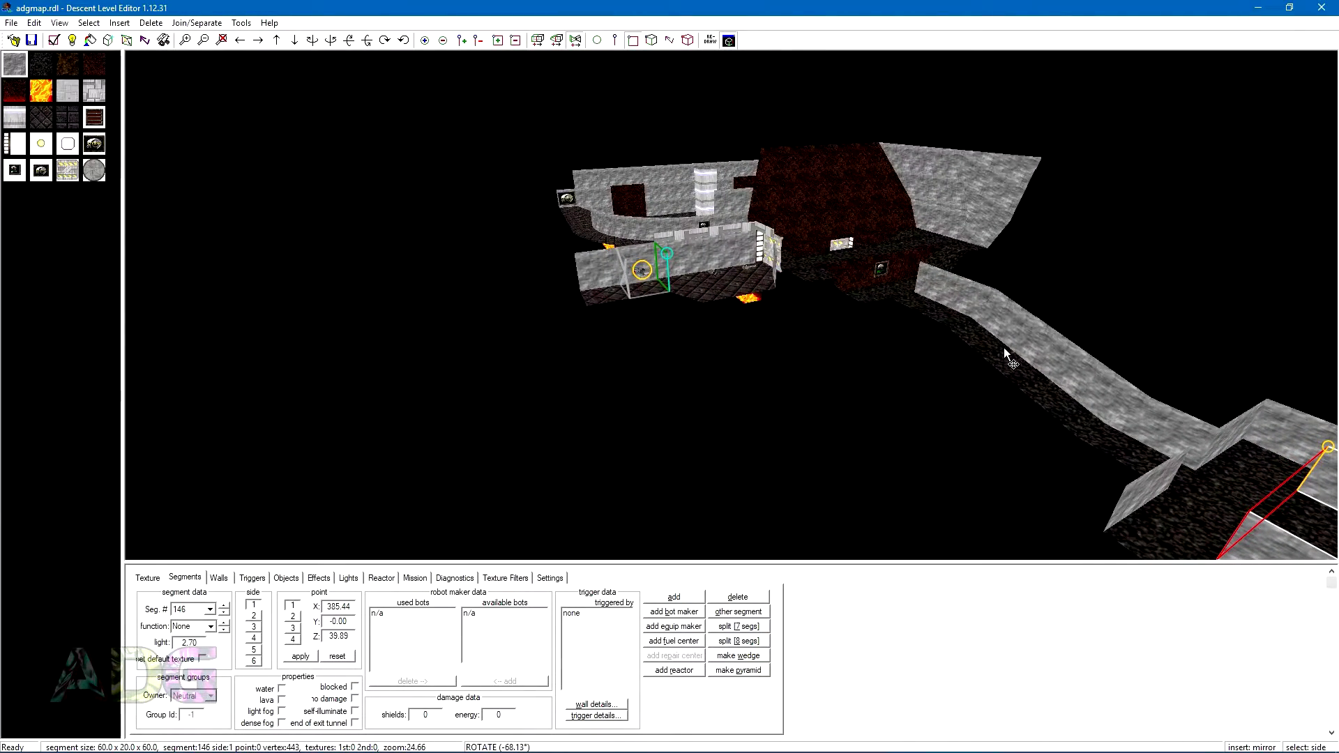
{"action": "middle_click_drag", "start_coordinate": [1004, 348], "coordinate": [801, 259]}
{"action": "left_click", "coordinate": [905, 296]}
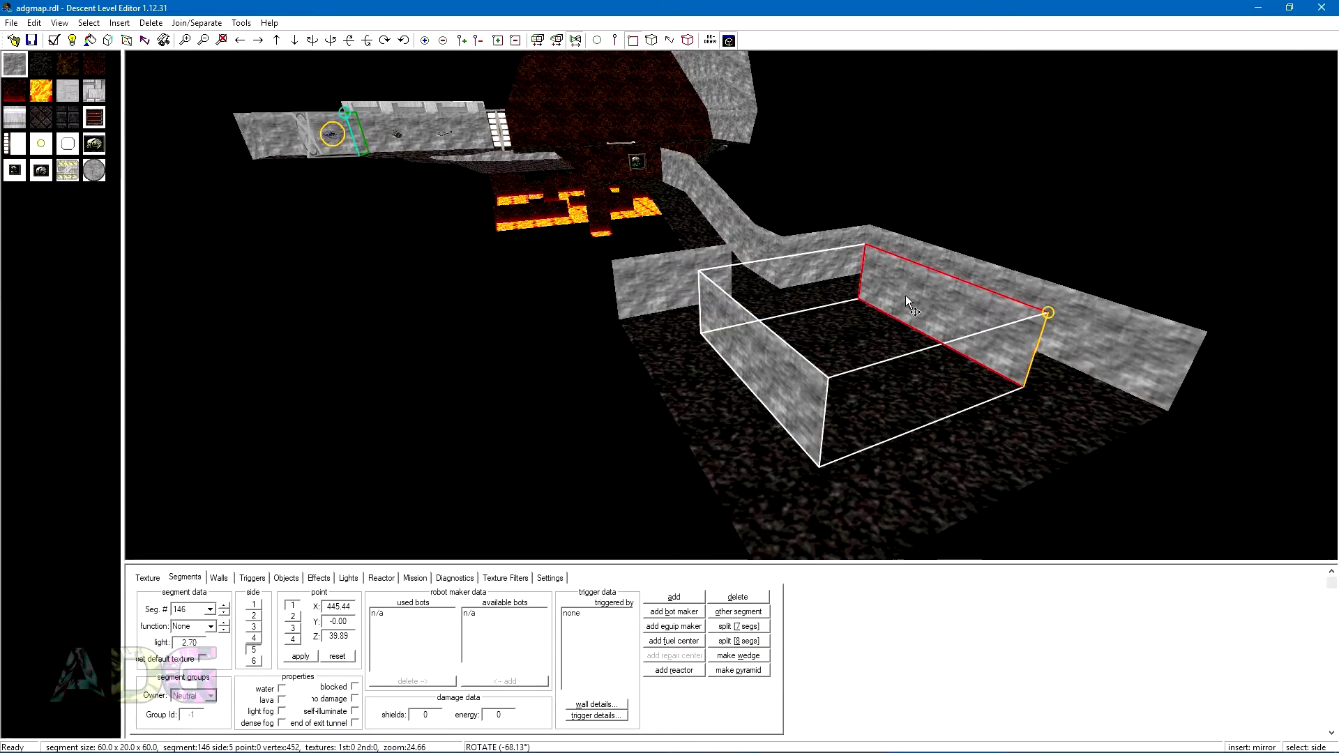
{"action": "key", "text": "j"}
- Cycle to side 6 of segment 146 and join it to the adjacent segment
{"action": "middle_click_drag", "start_coordinate": [852, 355], "coordinate": [842, 336]}
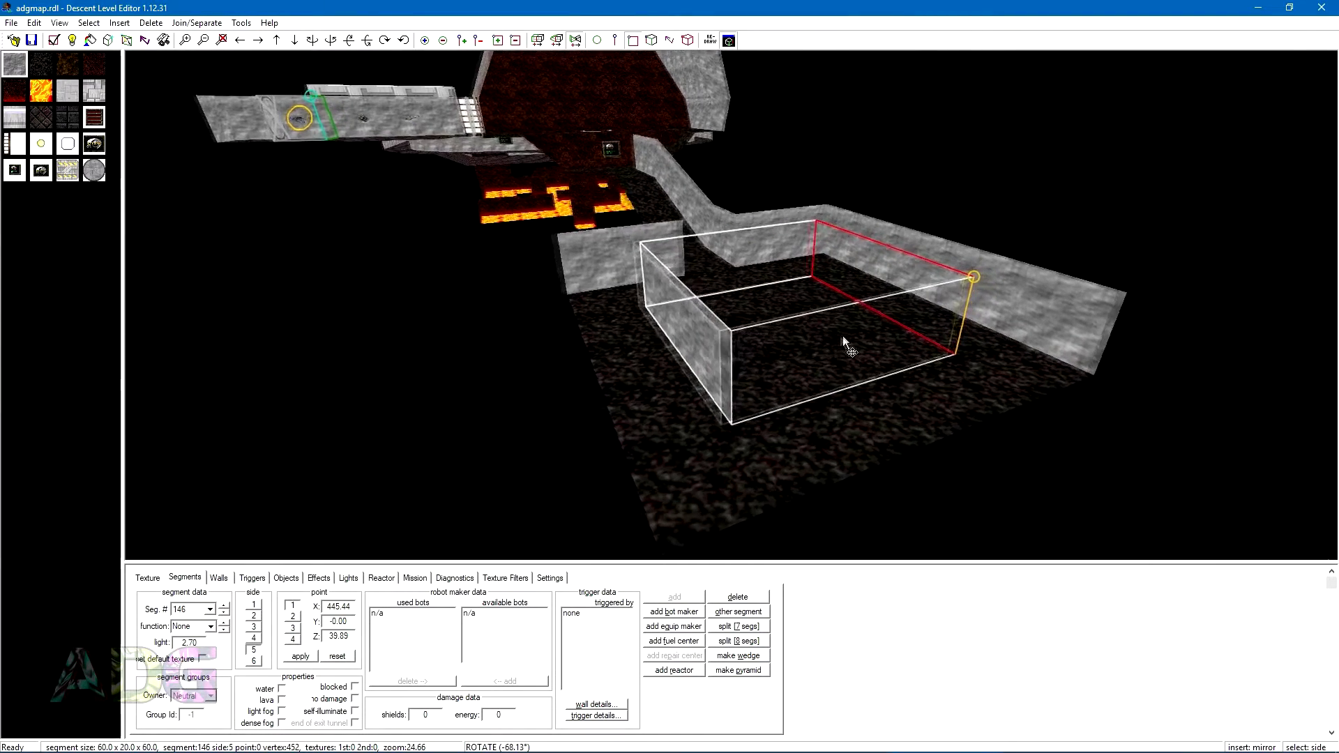
{"action": "left_click_drag", "start_coordinate": [843, 336], "coordinate": [834, 345]}
{"action": "left_click", "coordinate": [834, 345]}
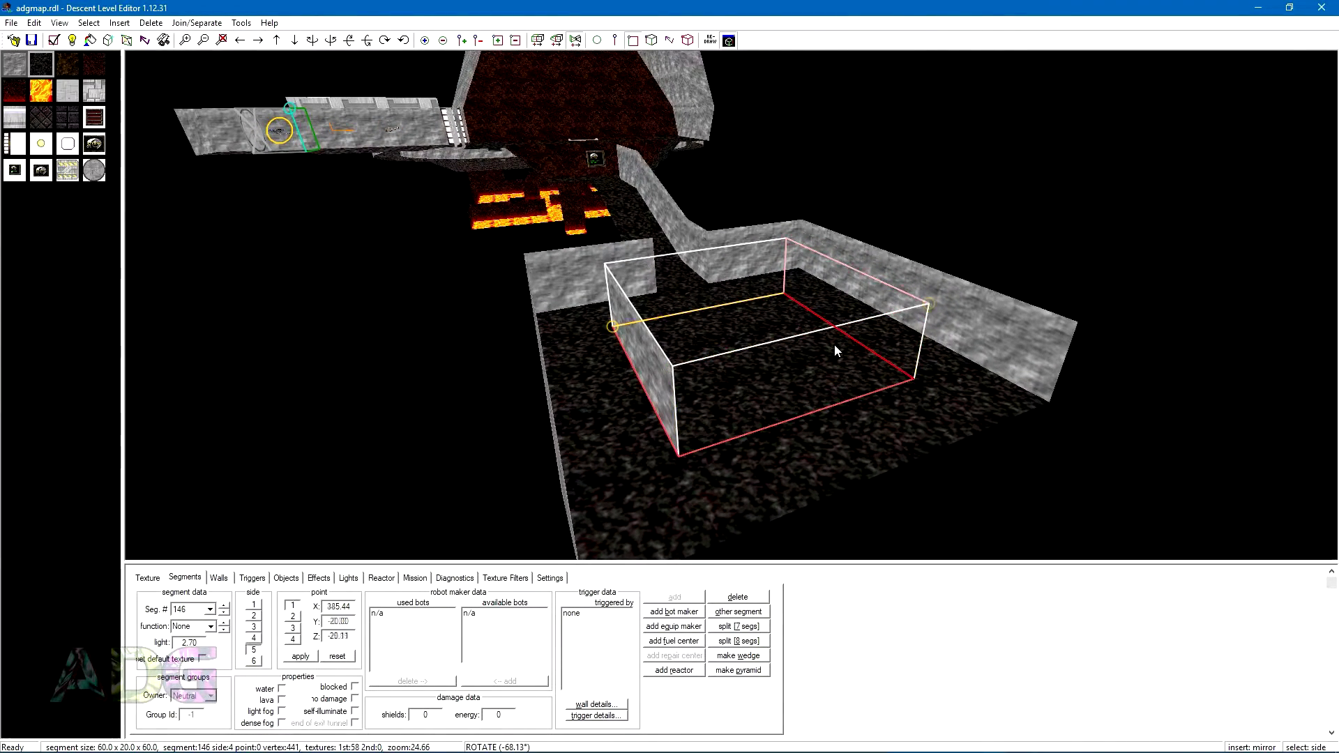
{"action": "key", "text": "s"}
{"action": "key", "text": "s"}
{"action": "key", "text": "shift+s"}
{"action": "key", "text": "j"}
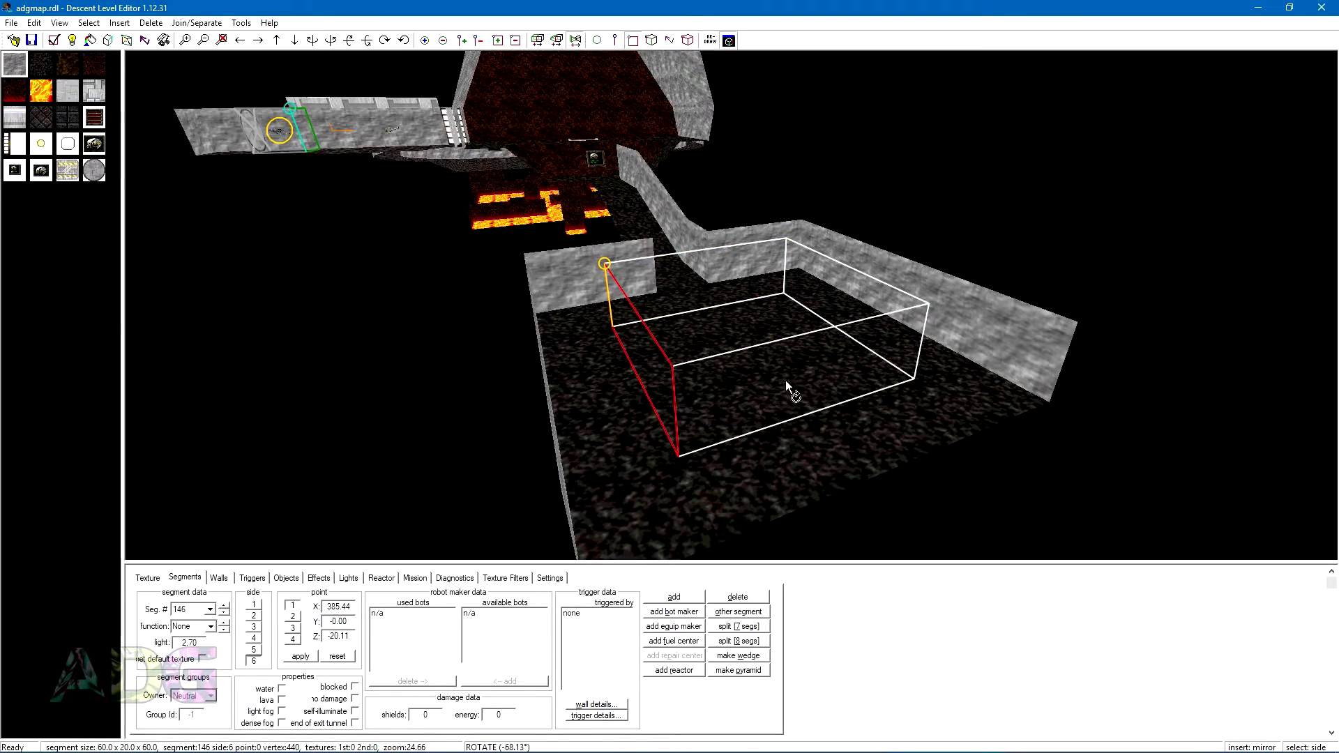
- Select side 3 of segment 145 and, in line selection mode, move its vertical edge inward to Z -4.11
{"action": "middle_click_drag", "start_coordinate": [786, 381], "coordinate": [925, 371]}
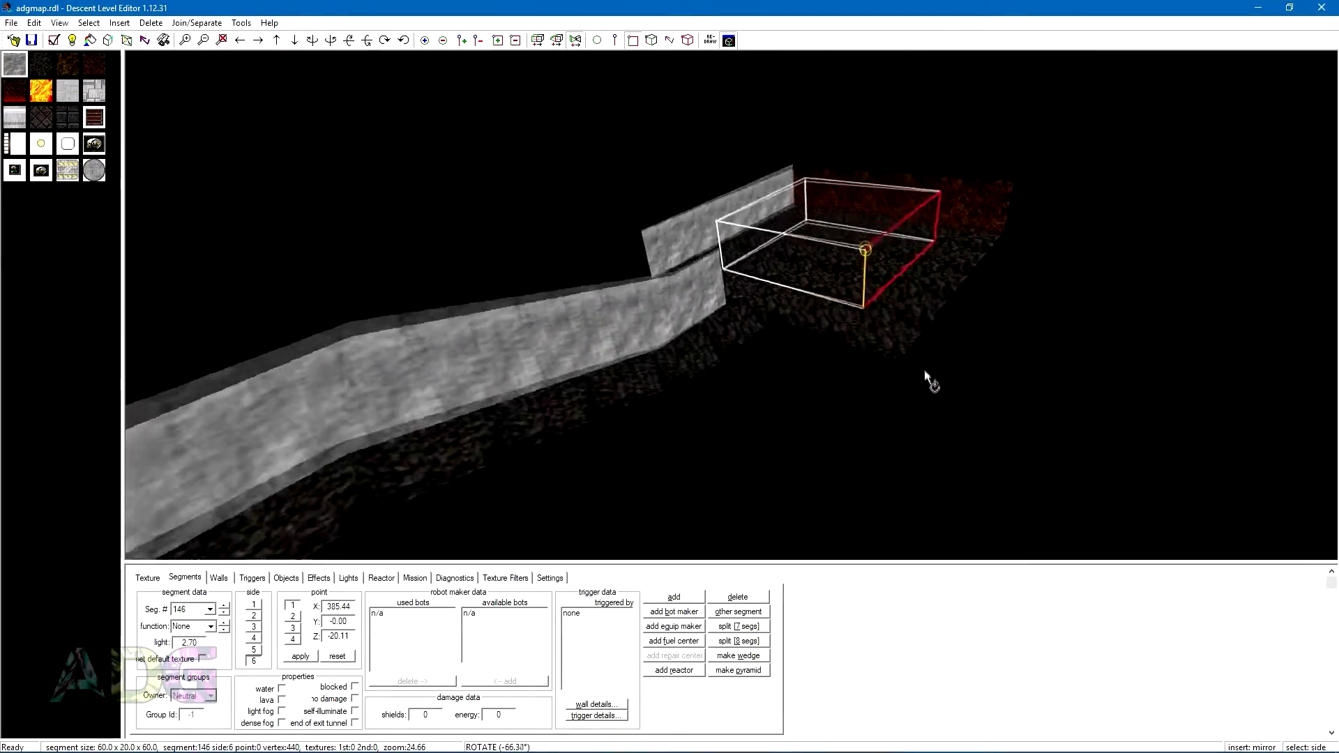
{"action": "left_click_drag", "start_coordinate": [928, 377], "coordinate": [901, 429]}
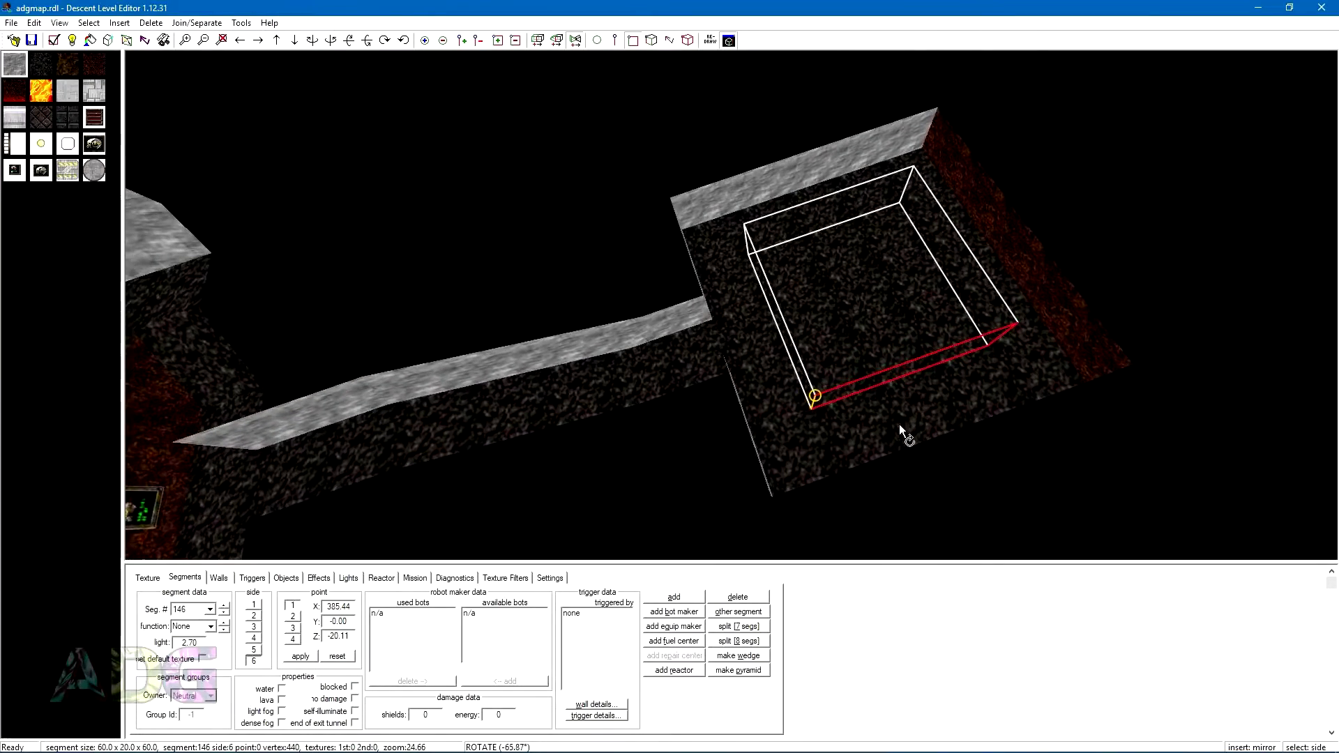
{"action": "left_click", "coordinate": [763, 358]}
{"action": "left_click", "coordinate": [983, 274]}
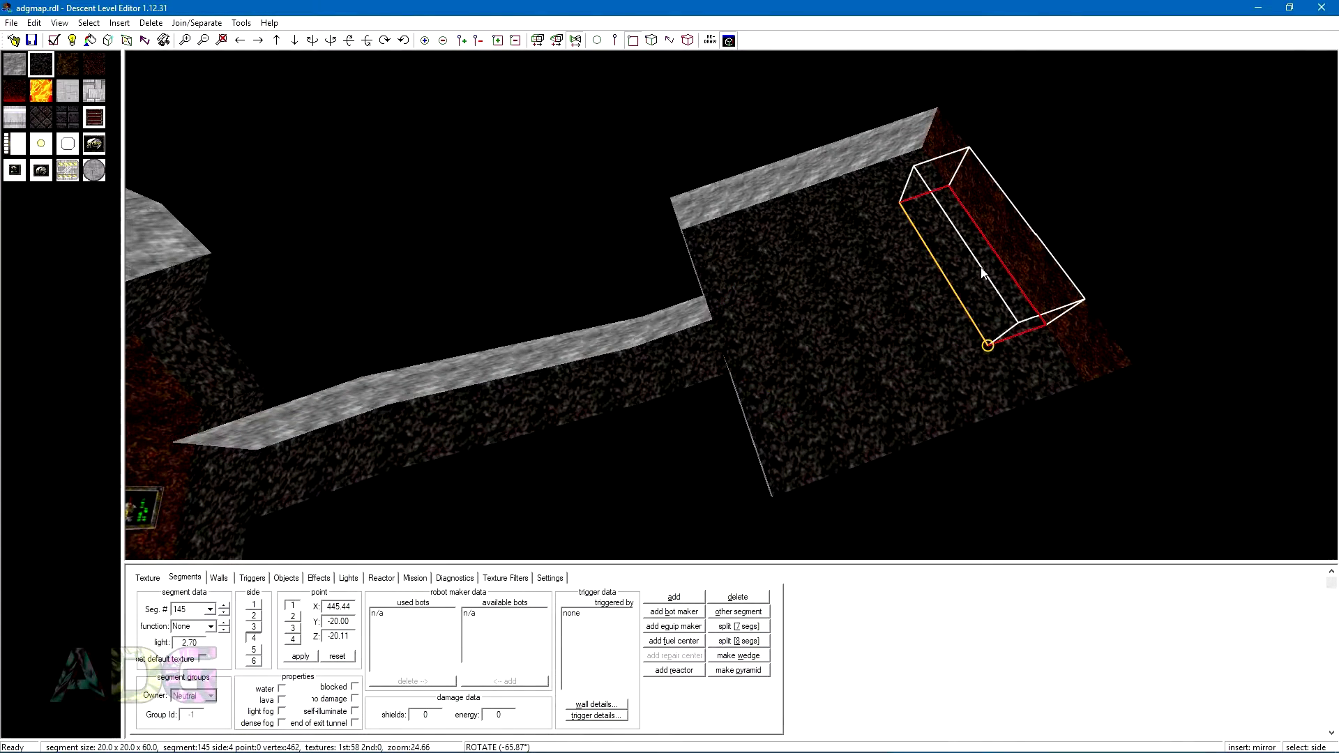
{"action": "left_click", "coordinate": [1014, 257]}
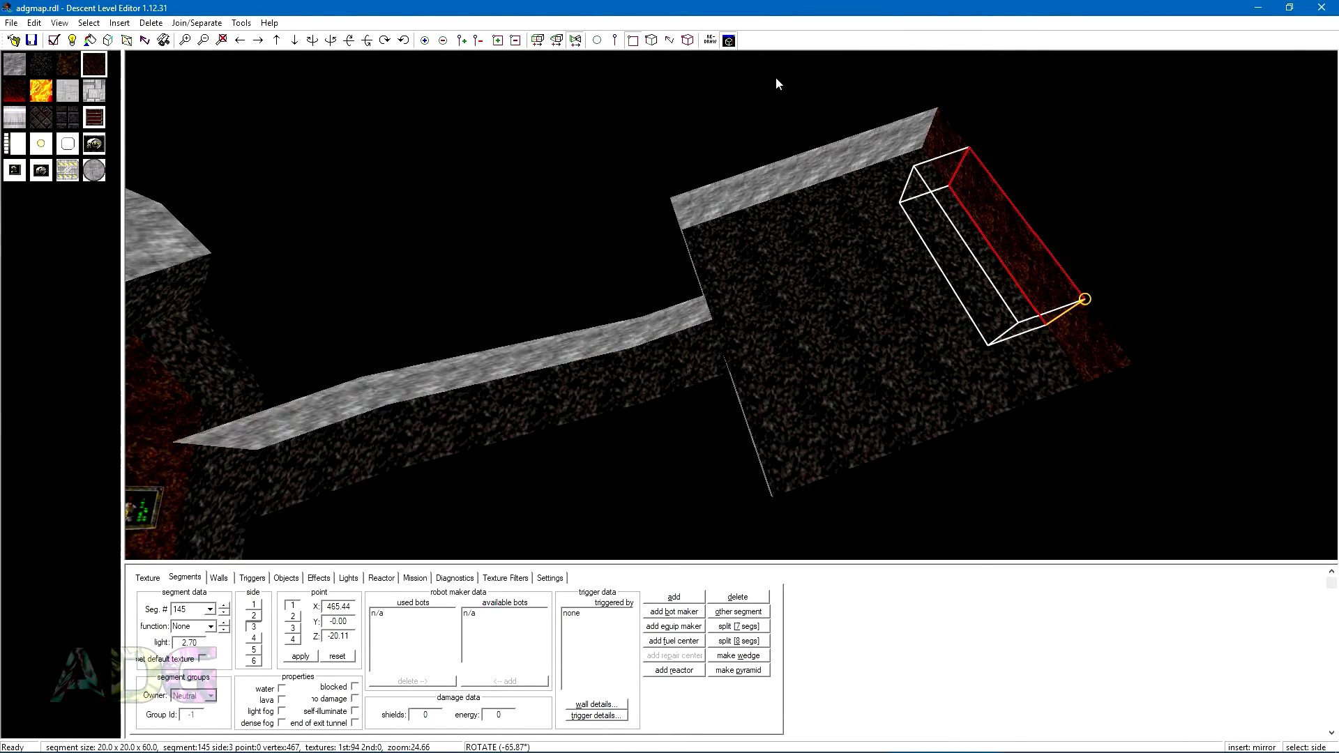
{"action": "left_click", "coordinate": [615, 41]}
{"action": "key", "text": "Up"}
{"action": "key", "text": "Up"}
{"action": "key", "text": "Up"}
{"action": "key", "text": "Up"}
{"action": "key", "text": "Up"}
{"action": "key", "text": "Up"}
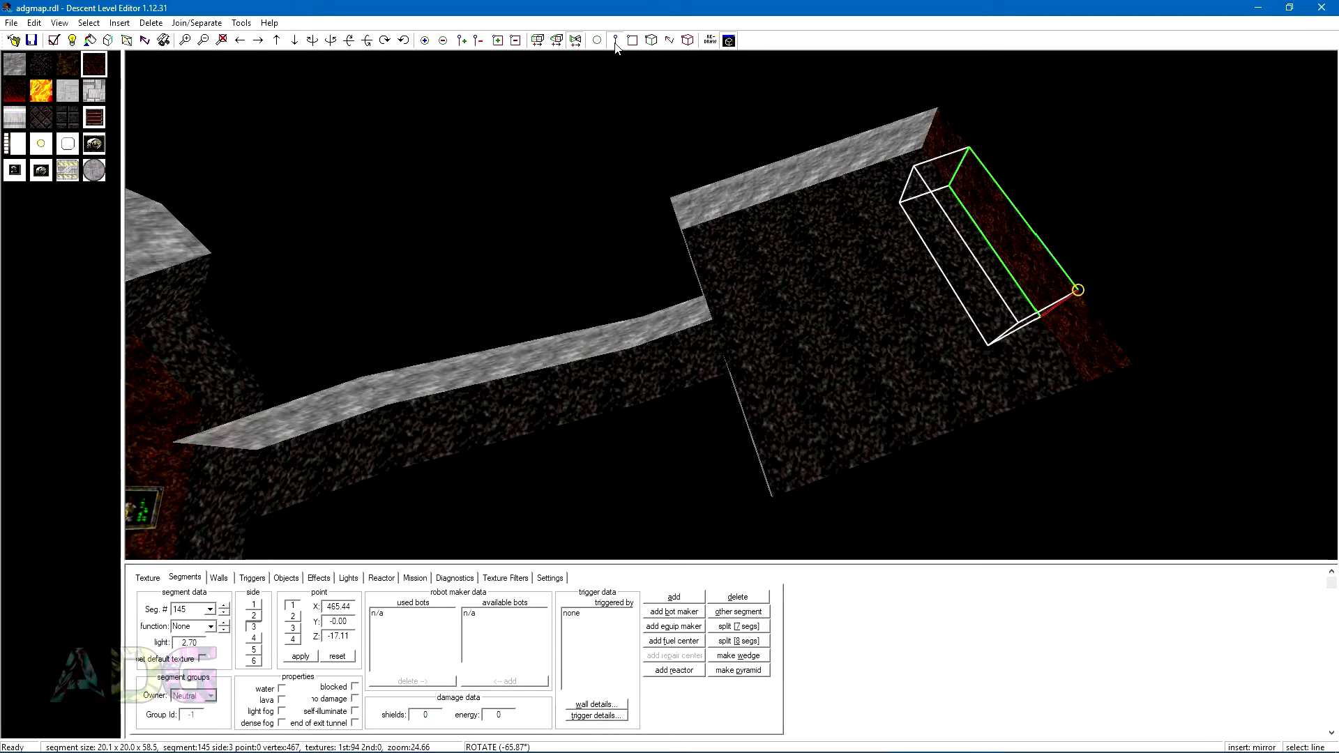
{"action": "key", "text": "Down"}
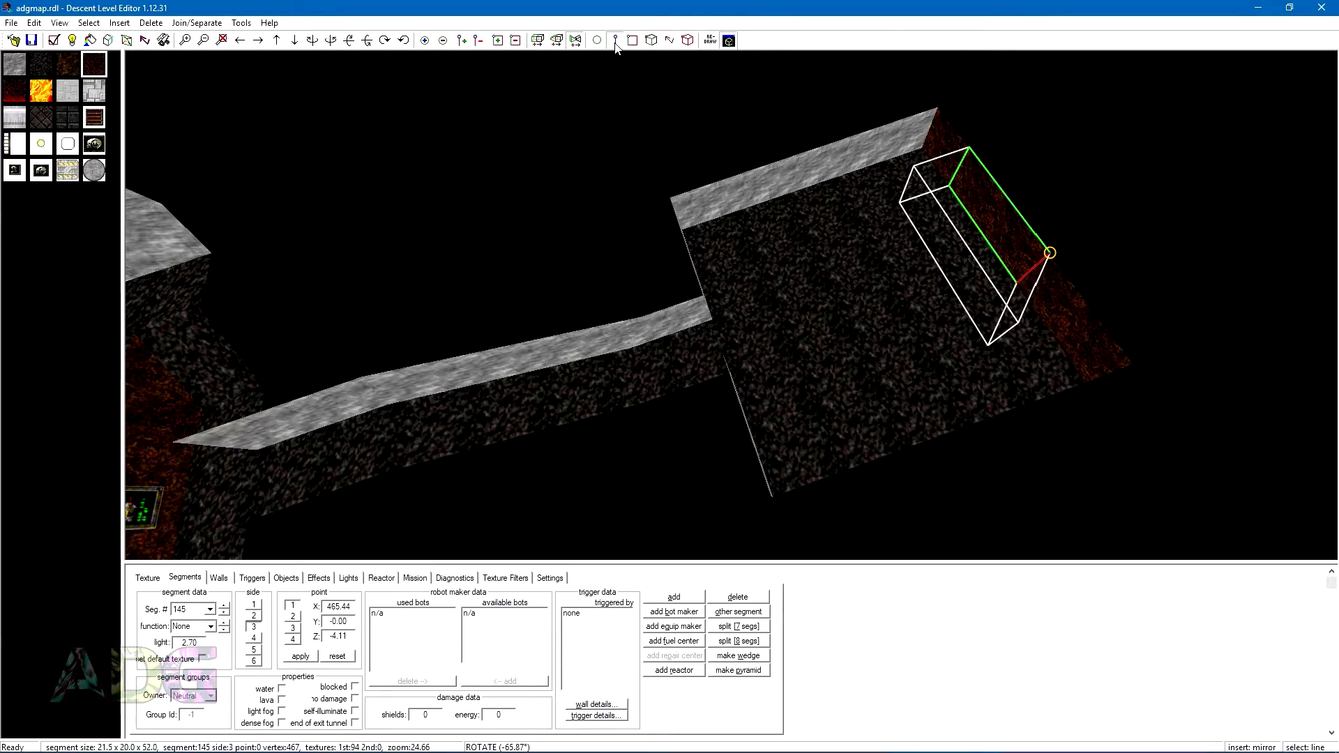
- Move the opposite vertical edge of segment 145's side 3 inward to Z 23.89
{"action": "key", "text": "Down"}
{"action": "key", "text": "Down"}
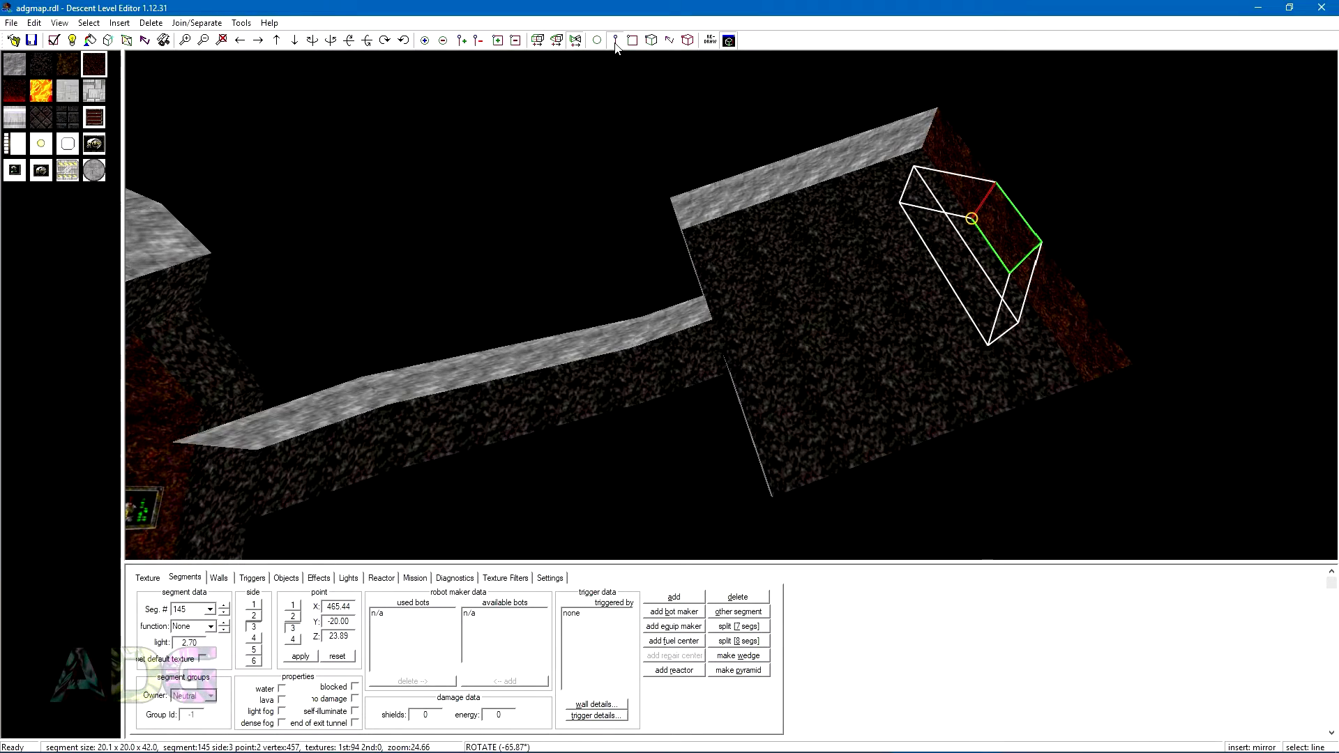
{"action": "key", "text": "Down"}
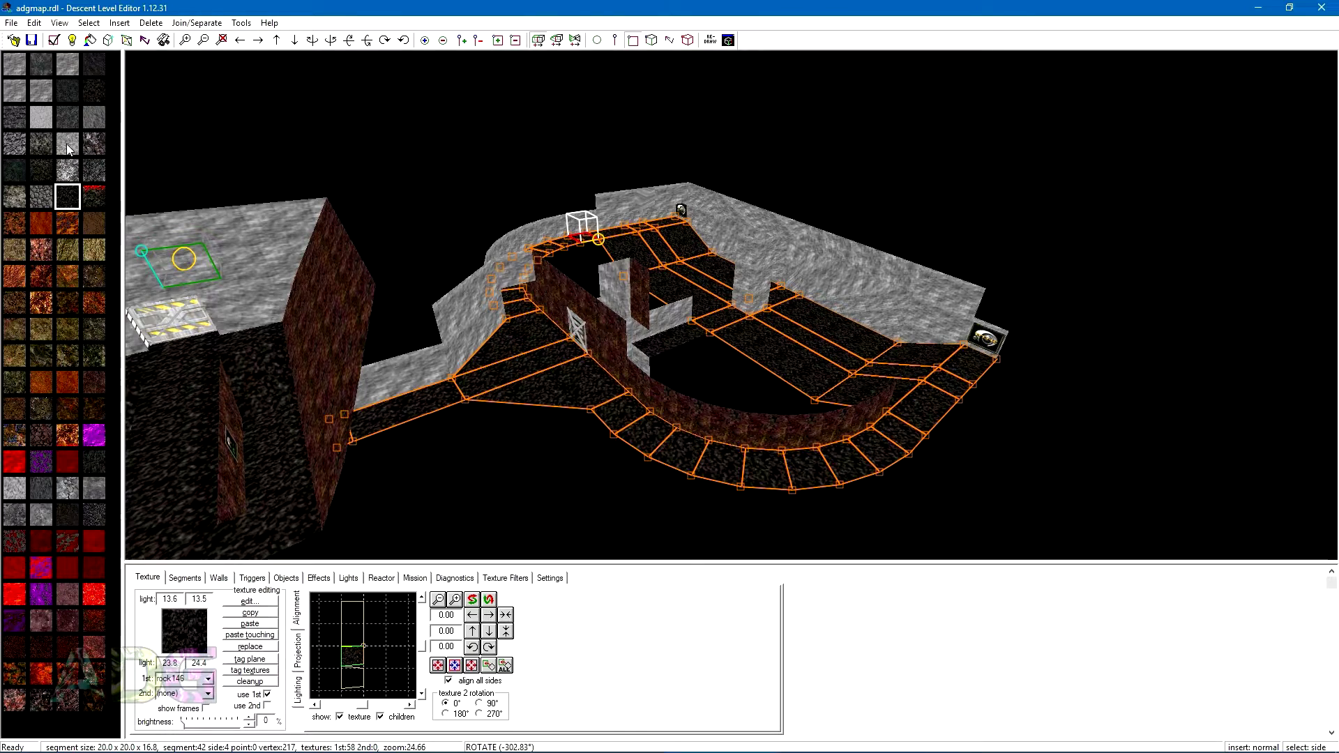
- Apply the speckled light gray rock texture to the tagged floor sides
{"action": "left_click", "coordinate": [67, 145]}
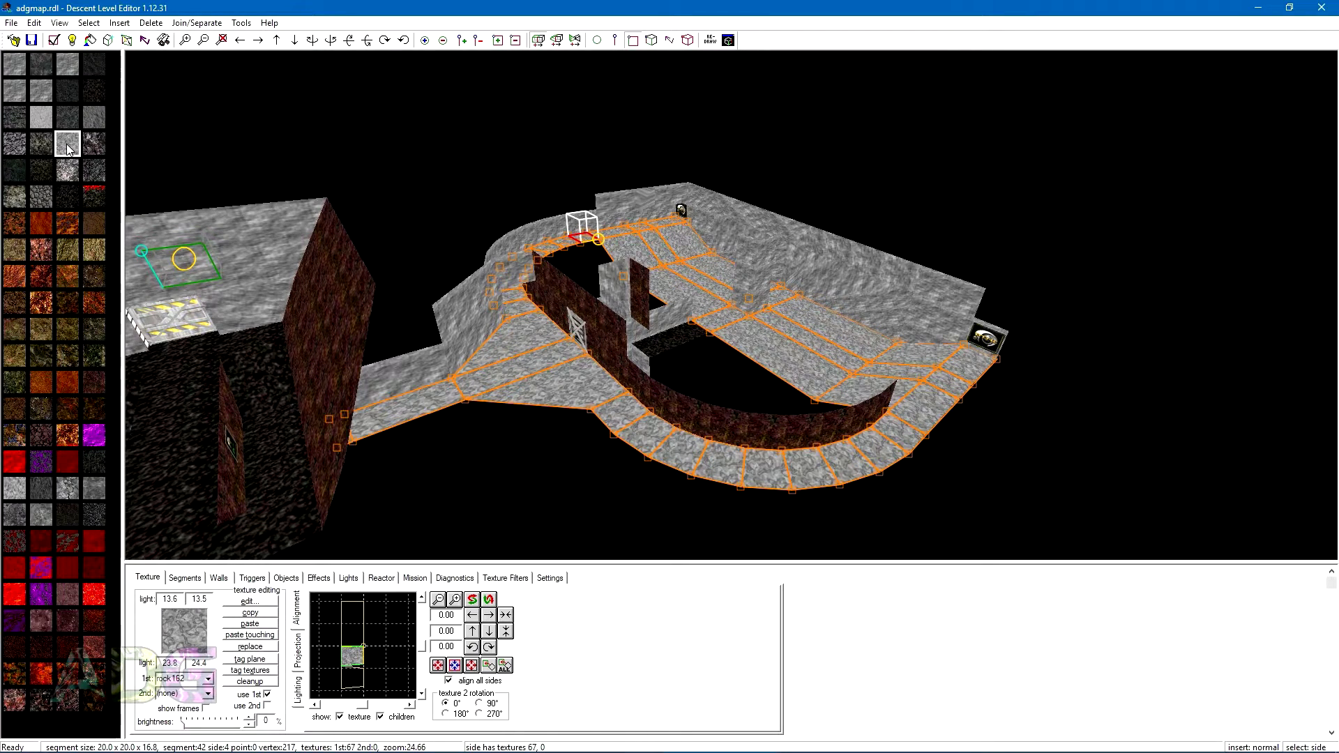
- Limit the texture list to textures used in the level and apply ceil014 to the tagged floor sides
{"action": "left_click", "coordinate": [68, 118]}
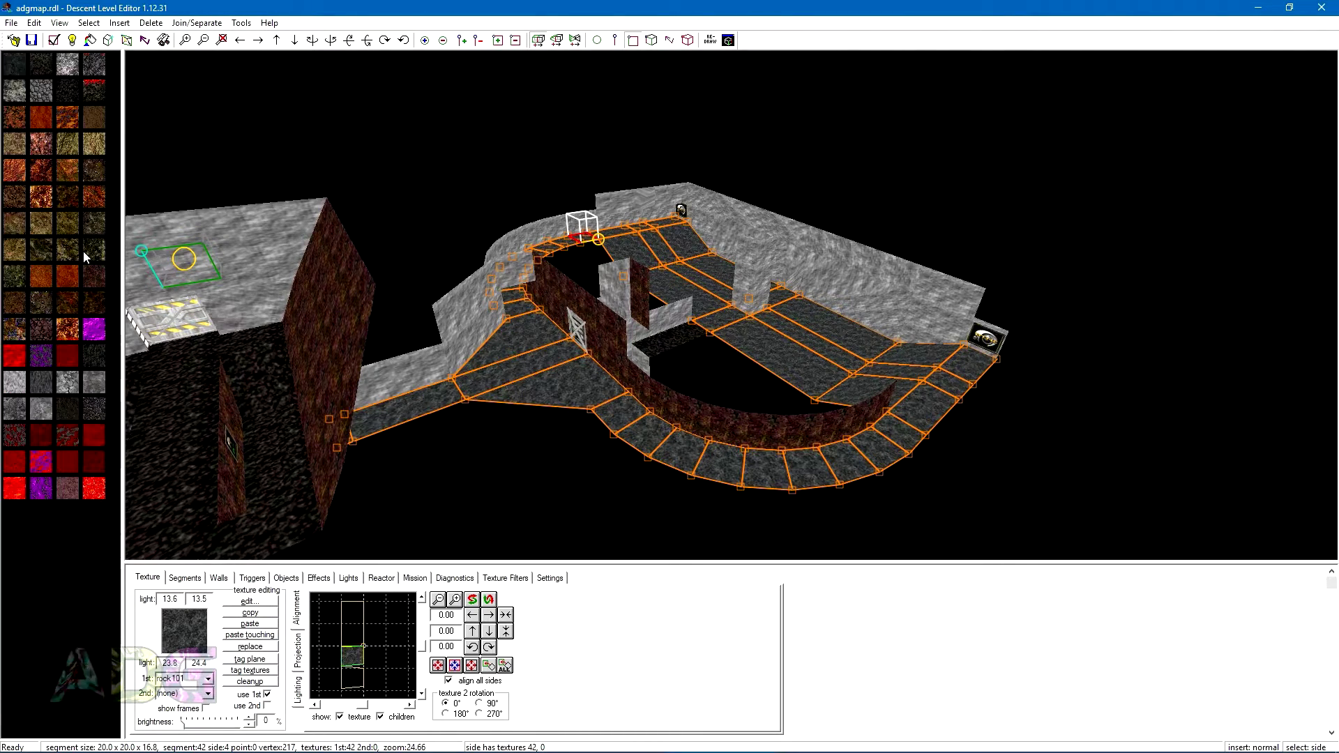
{"action": "key", "text": "ctrl+u"}
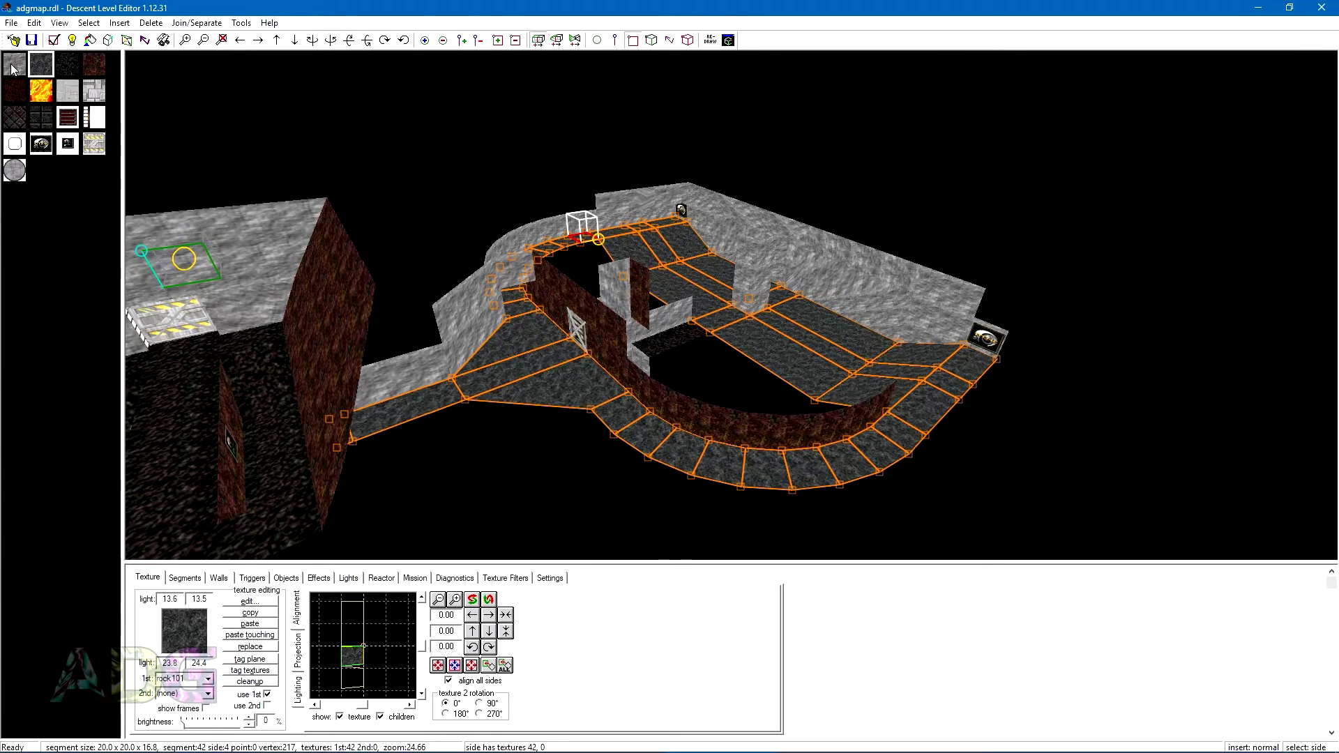
{"action": "left_click_drag", "start_coordinate": [175, 199], "coordinate": [424, 434]}
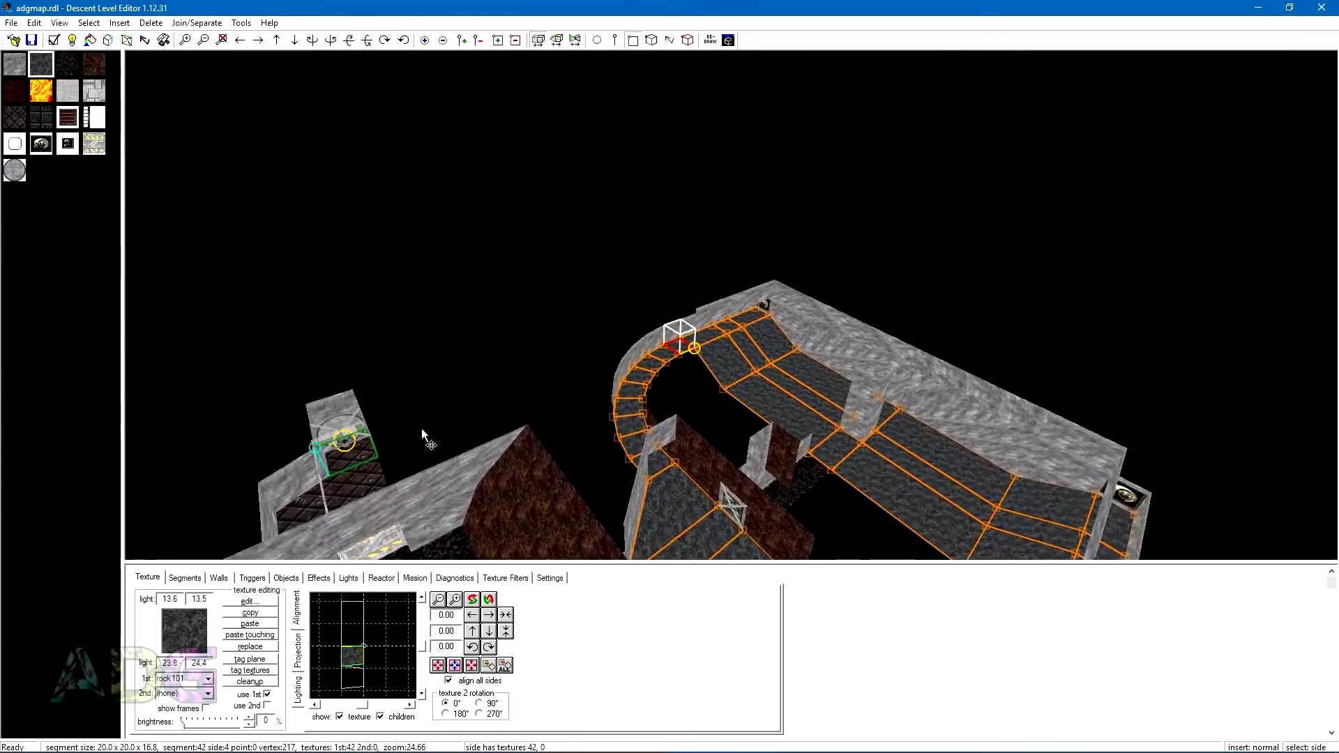
{"action": "left_click", "coordinate": [22, 115]}
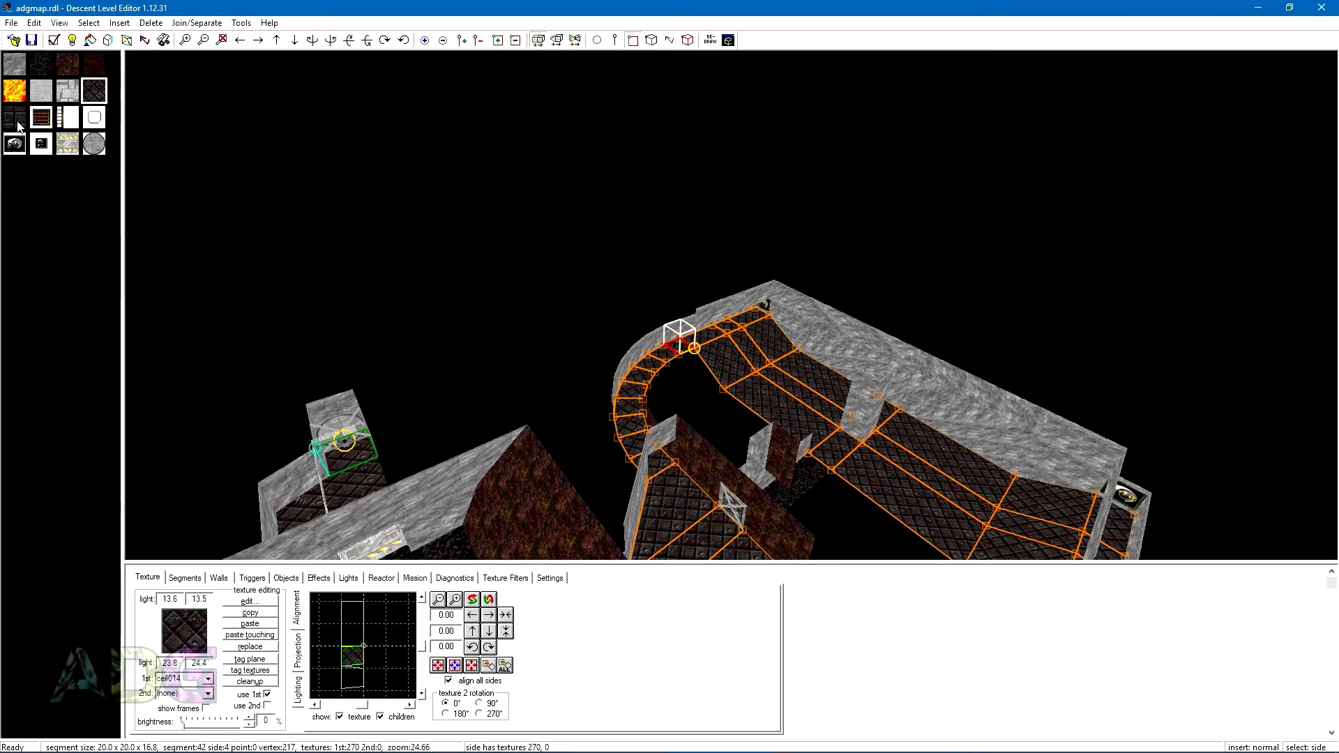
{"action": "left_click_drag", "start_coordinate": [544, 349], "coordinate": [604, 416]}
{"action": "middle_click_drag", "start_coordinate": [603, 412], "coordinate": [570, 373]}
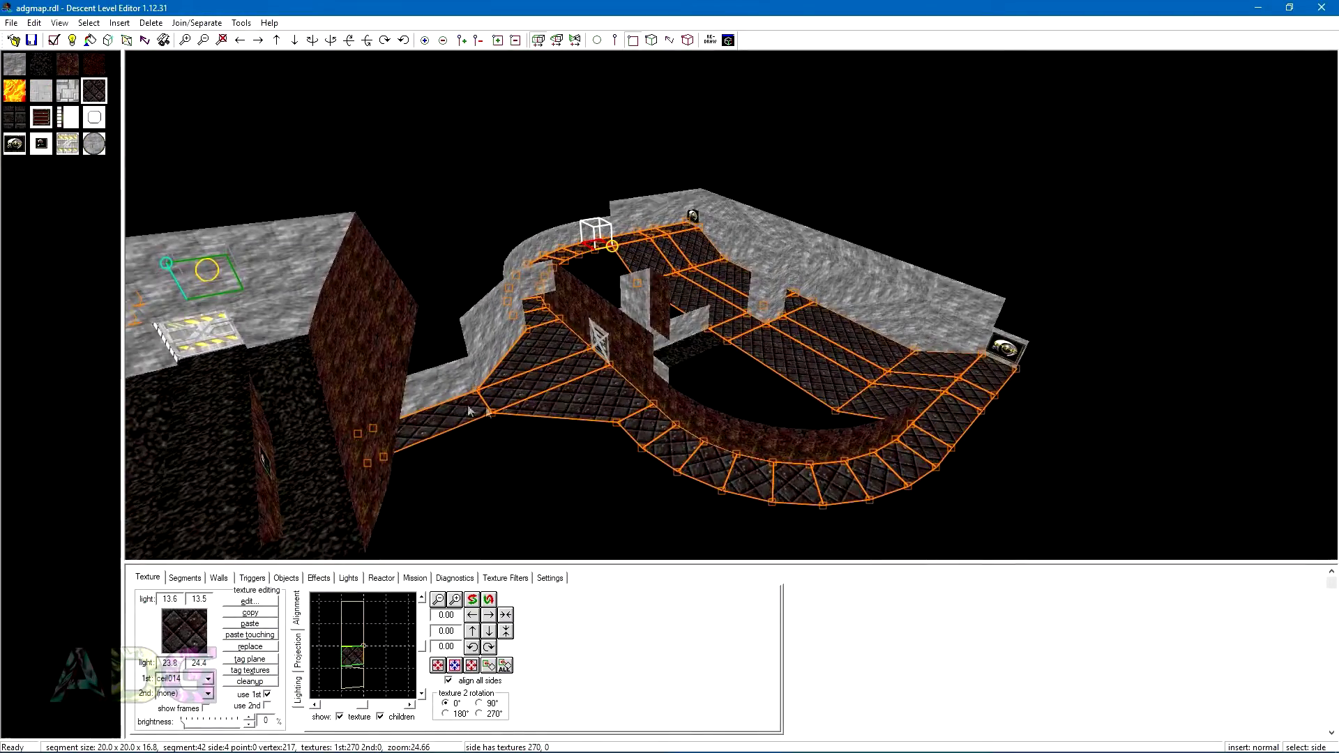
{"action": "mouse_move", "coordinate": [470, 404]}
{"action": "middle_mouse_down"}
{"action": "mouse_move", "coordinate": [432, 372]}
{"action": "mouse_move", "coordinate": [483, 395]}
{"action": "middle_mouse_up"}
{"action": "left_click_drag", "start_coordinate": [483, 395], "coordinate": [432, 372]}
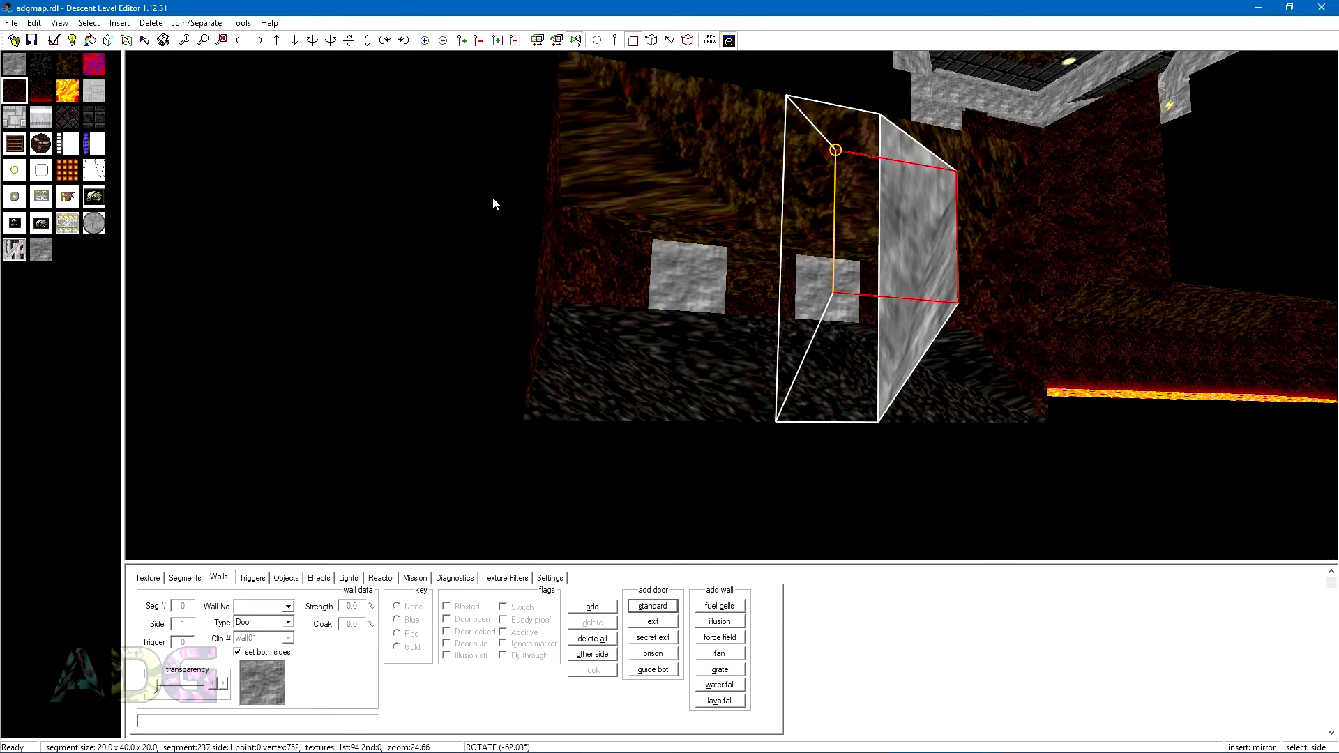
- In line selection mode, raise the upper edge of segment 237's side 1 until the segment is 50 units tall
{"action": "left_click", "coordinate": [614, 40]}
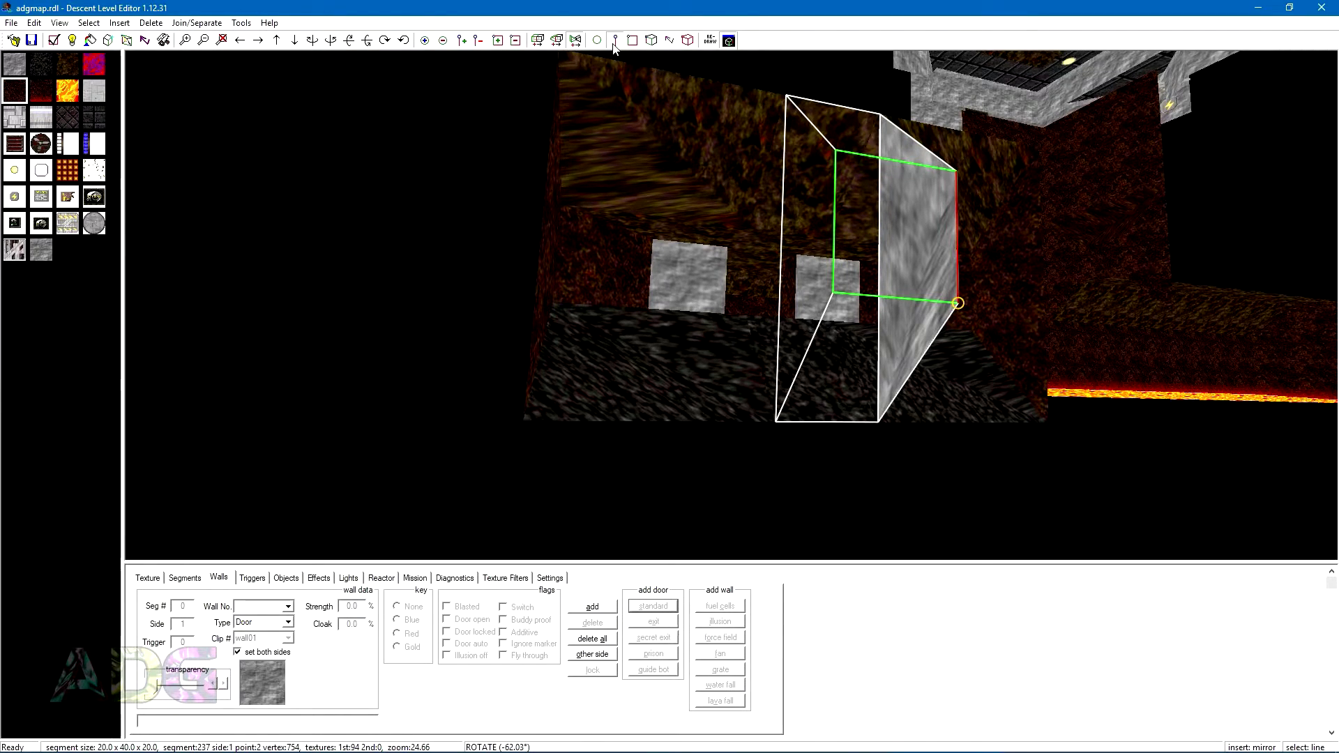
{"action": "key", "text": "KP_8"}
{"action": "key", "text": "KP_8"}
{"action": "key", "text": "KP_8"}
{"action": "key", "text": "KP_8"}
{"action": "key", "text": "KP_8"}
{"action": "key", "text": "KP_8"}
{"action": "key", "text": "KP_8"}
{"action": "key", "text": "KP_8"}
{"action": "key", "text": "KP_8"}
{"action": "key", "text": "KP_8"}
{"action": "key", "text": "KP_8"}
{"action": "key", "text": "KP_8"}
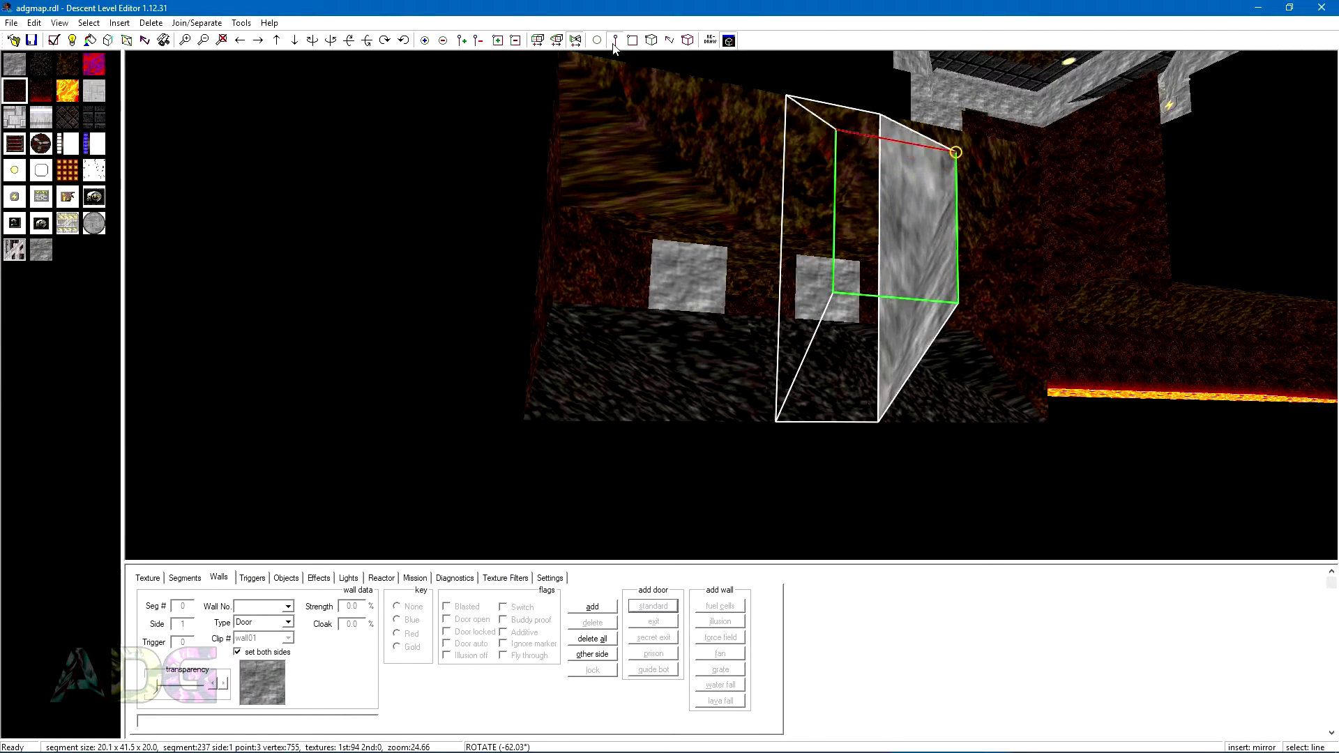
{"action": "key", "text": "KP_8"}
{"action": "key", "text": "KP_8"}
{"action": "key", "text": "KP_8"}
{"action": "key", "text": "KP_8"}
{"action": "key", "text": "KP_8"}
{"action": "key", "text": "KP_8"}
{"action": "key", "text": "KP_8"}
{"action": "key", "text": "KP_8"}
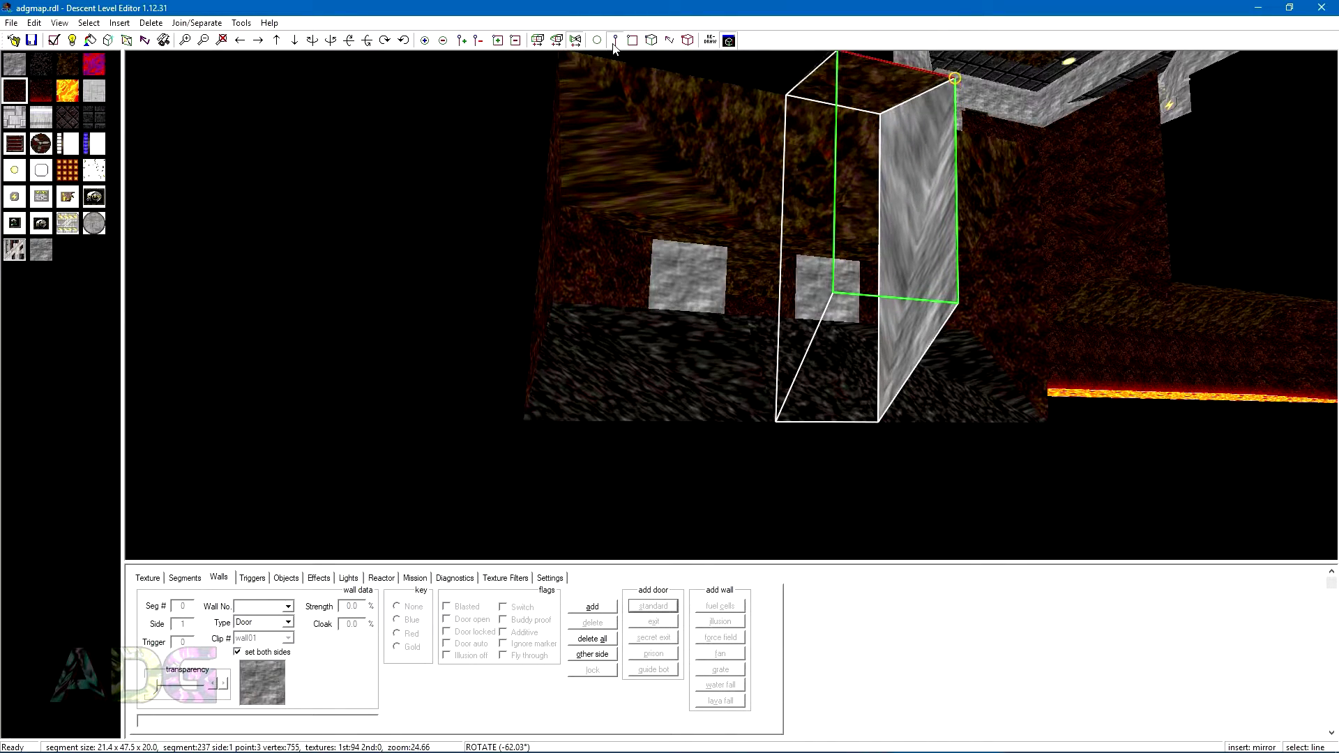
{"action": "left_click", "coordinate": [613, 44]}
{"action": "left_click", "coordinate": [613, 44]}
- Select the lower edge of segment 237's side 1 and lower it until the segment is 60 units tall
{"action": "key", "text": "Down"}
{"action": "key", "text": "Down"}
{"action": "key", "text": "Down"}
{"action": "key", "text": "Down"}
{"action": "key", "text": "Down"}
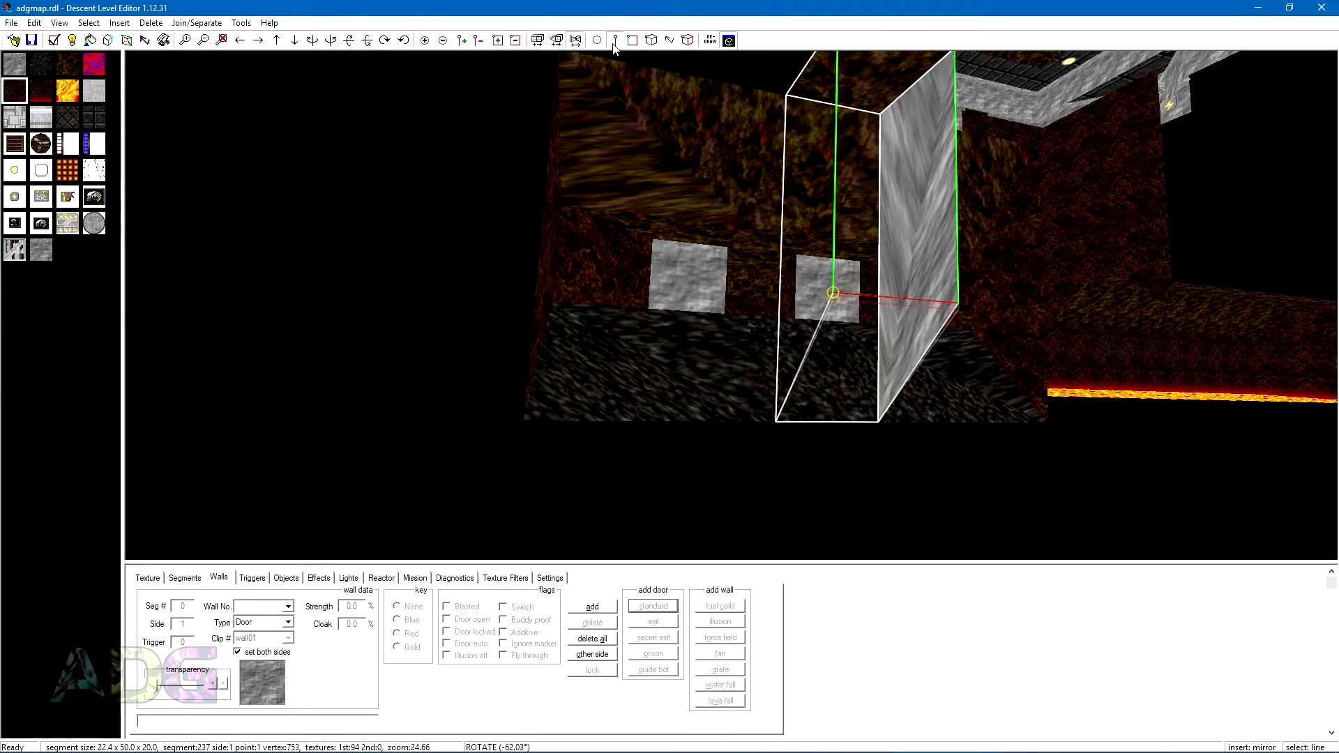
{"action": "key", "text": "Down"}
{"action": "key", "text": "Down"}
{"action": "key", "text": "Down"}
{"action": "key", "text": "Down"}
{"action": "key", "text": "Down"}
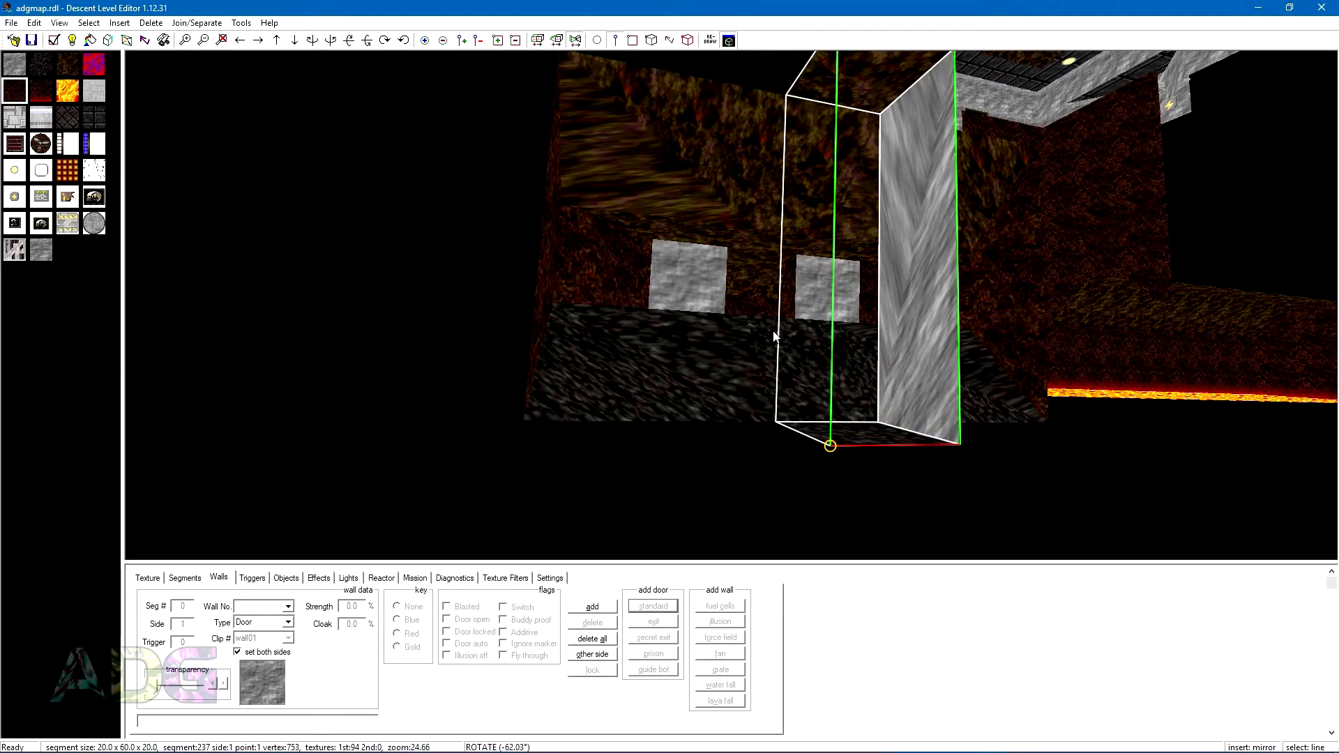
{"action": "middle_click_drag", "start_coordinate": [774, 335], "coordinate": [922, 340]}
{"action": "left_click_drag", "start_coordinate": [922, 341], "coordinate": [882, 357]}
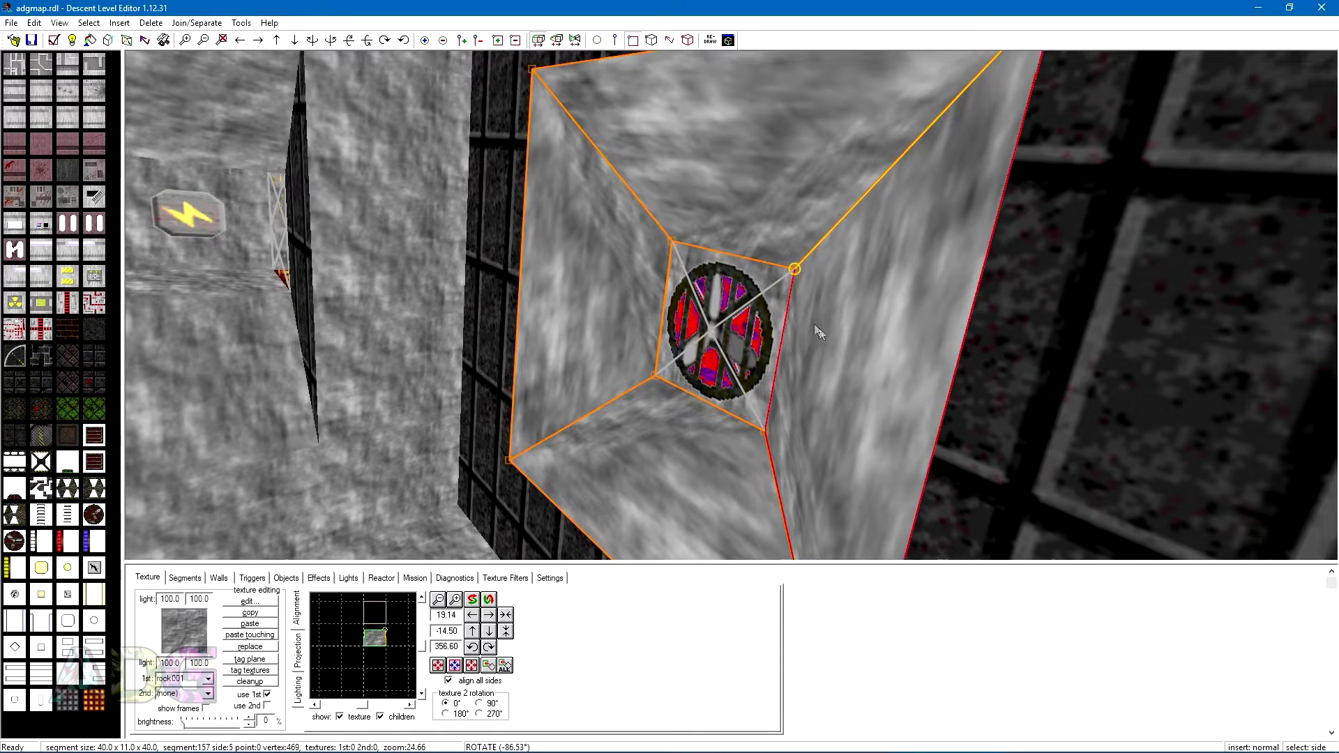
- Select the fan side of segment 157, list only used textures, and apply rock259 to the tagged sides
{"action": "left_click", "coordinate": [781, 296]}
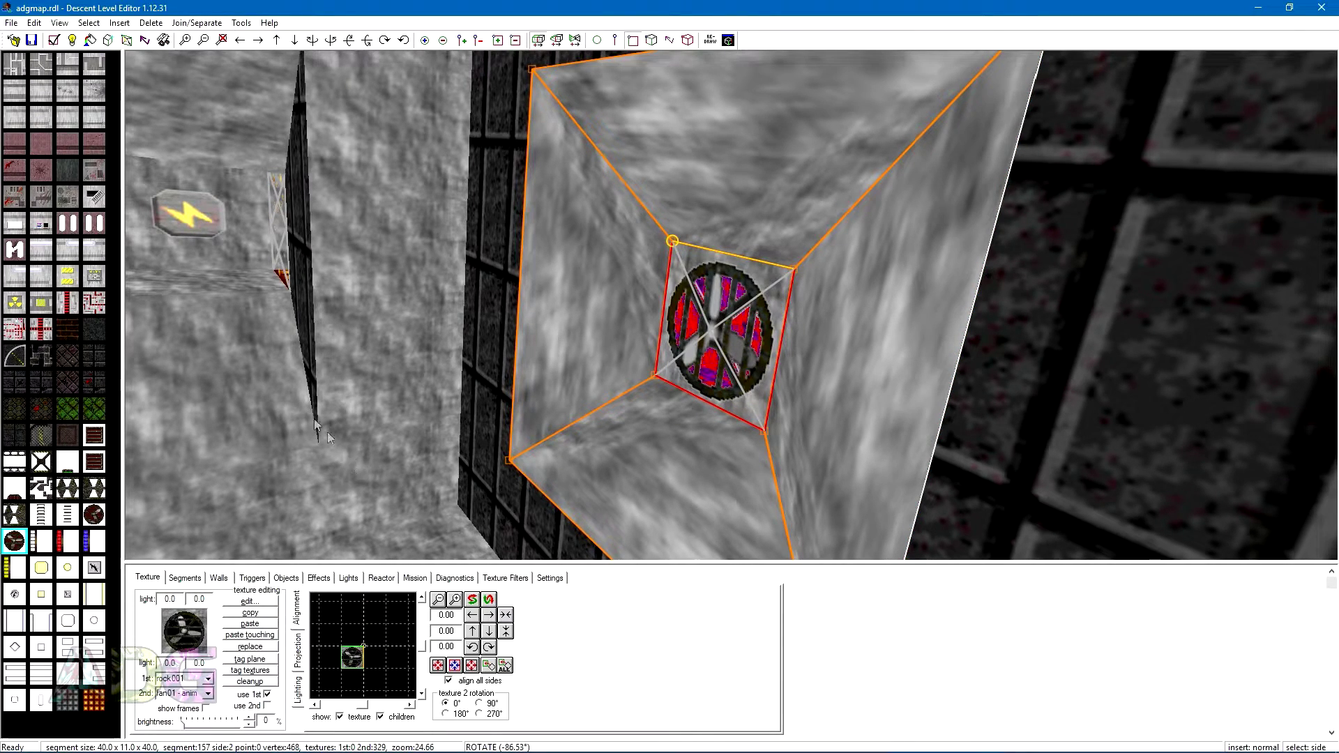
{"action": "right_click", "coordinate": [52, 274]}
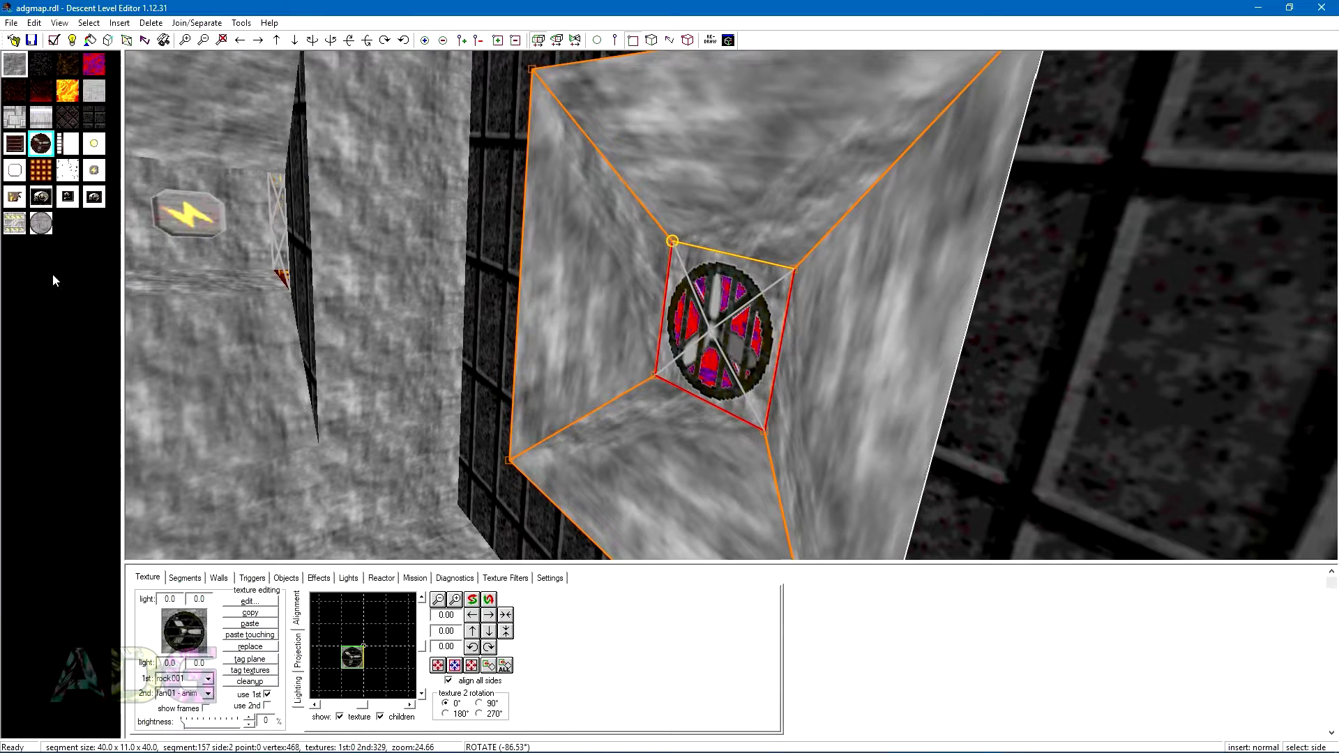
{"action": "left_click", "coordinate": [69, 66]}
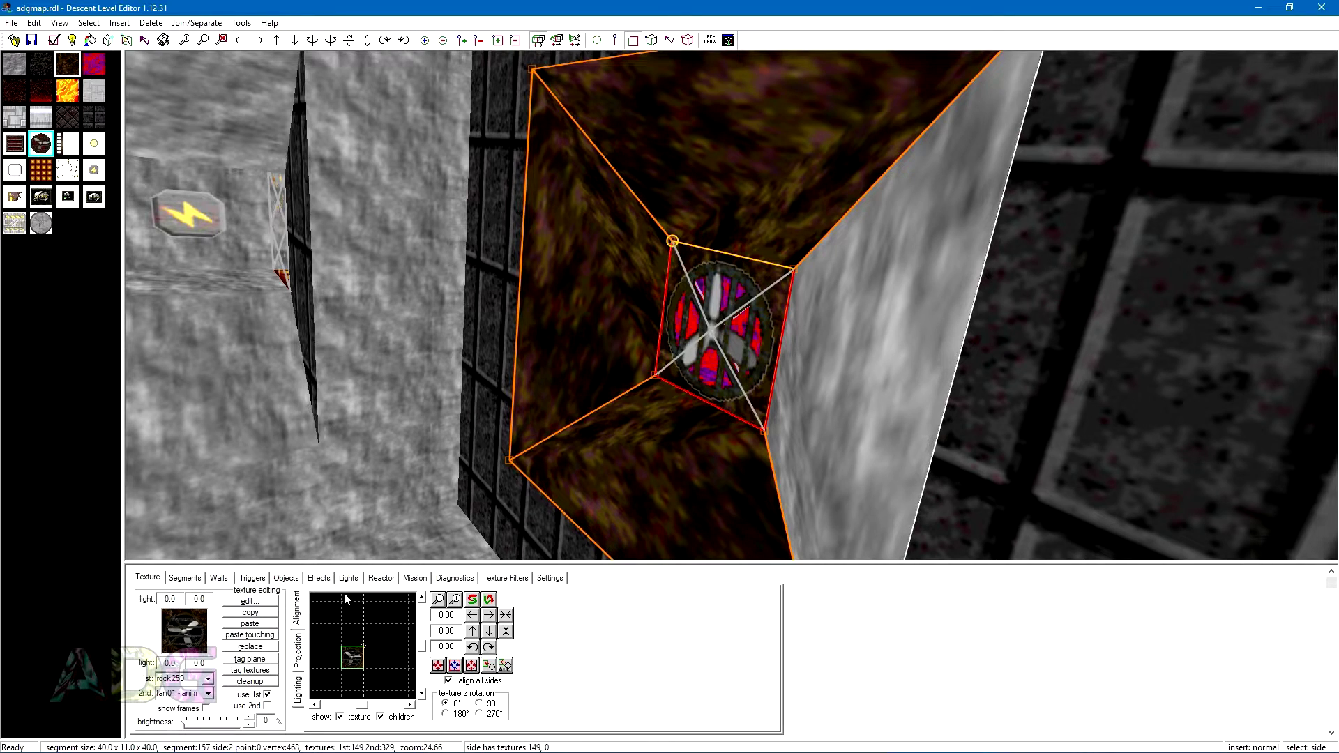
- Apply rock259 to side 5 of segment 157 and realign the textures of the tagged sides around the fan
{"action": "left_click", "coordinate": [865, 419]}
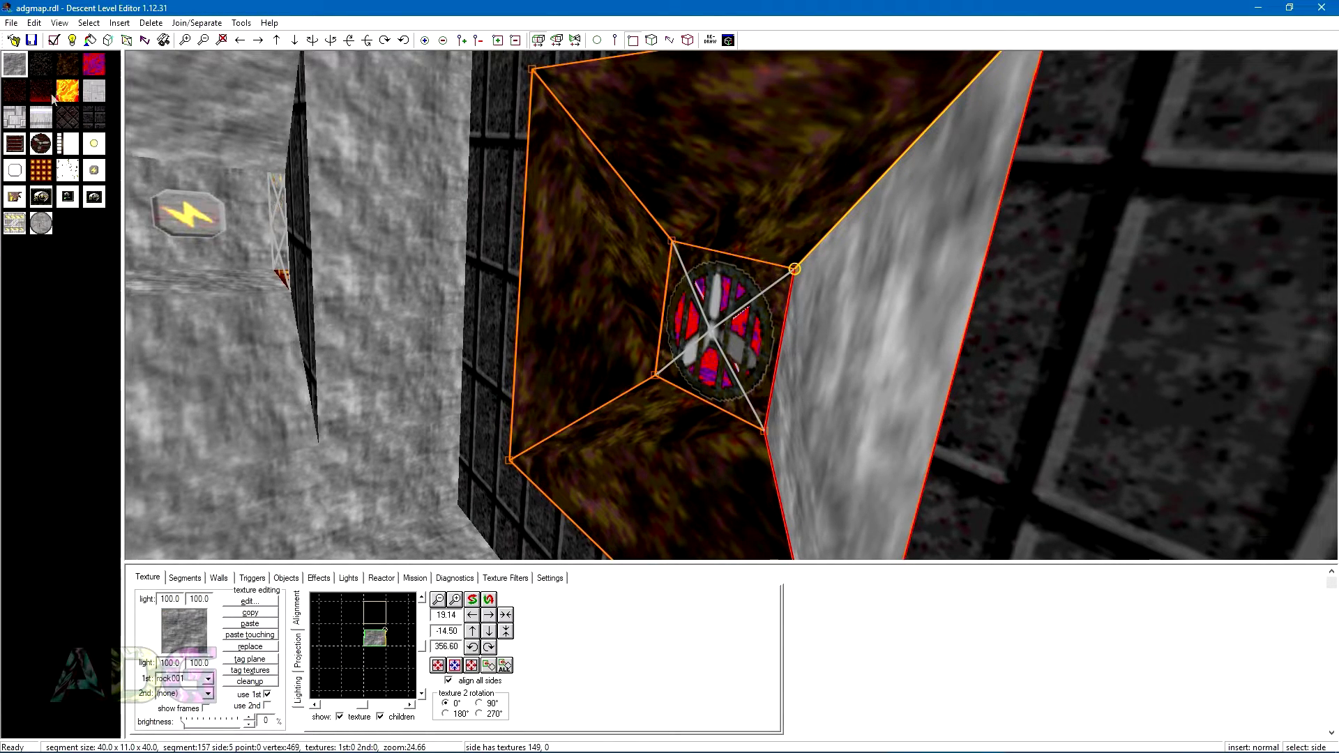
{"action": "left_click", "coordinate": [69, 67]}
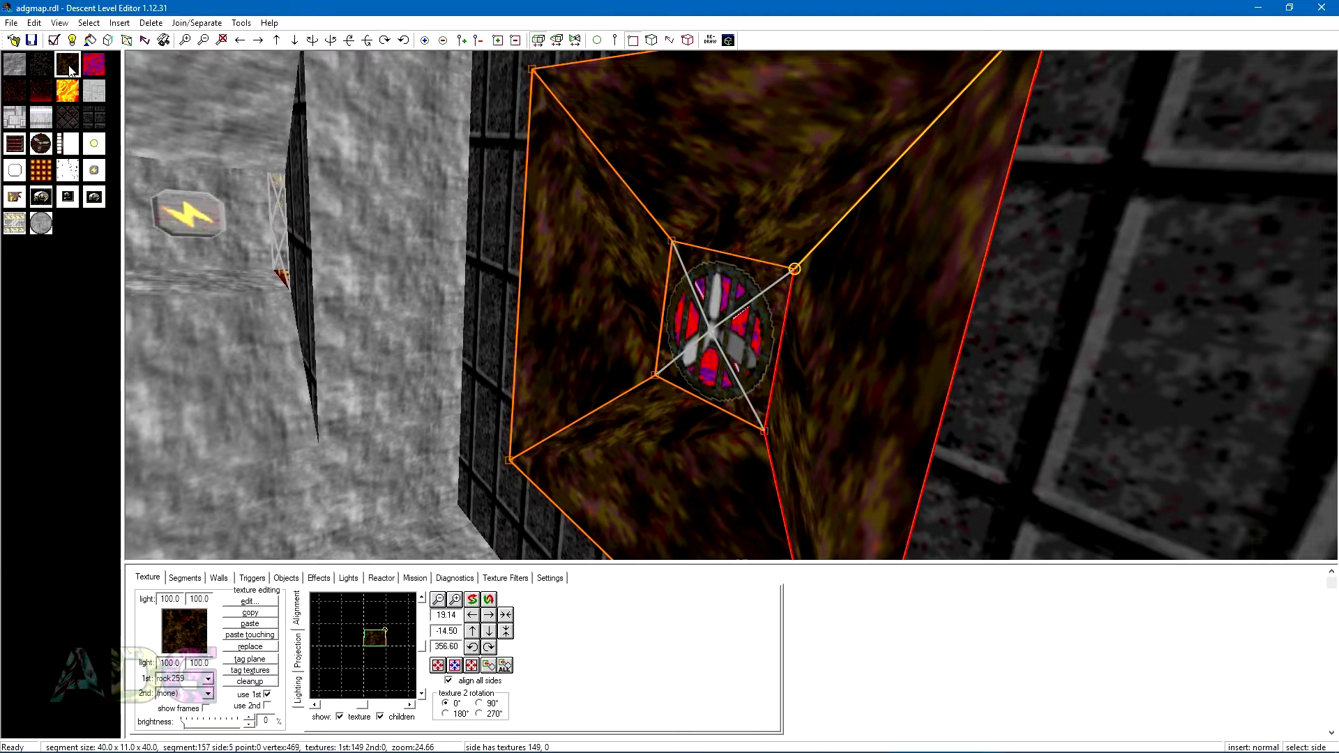
{"action": "left_click", "coordinate": [454, 667]}
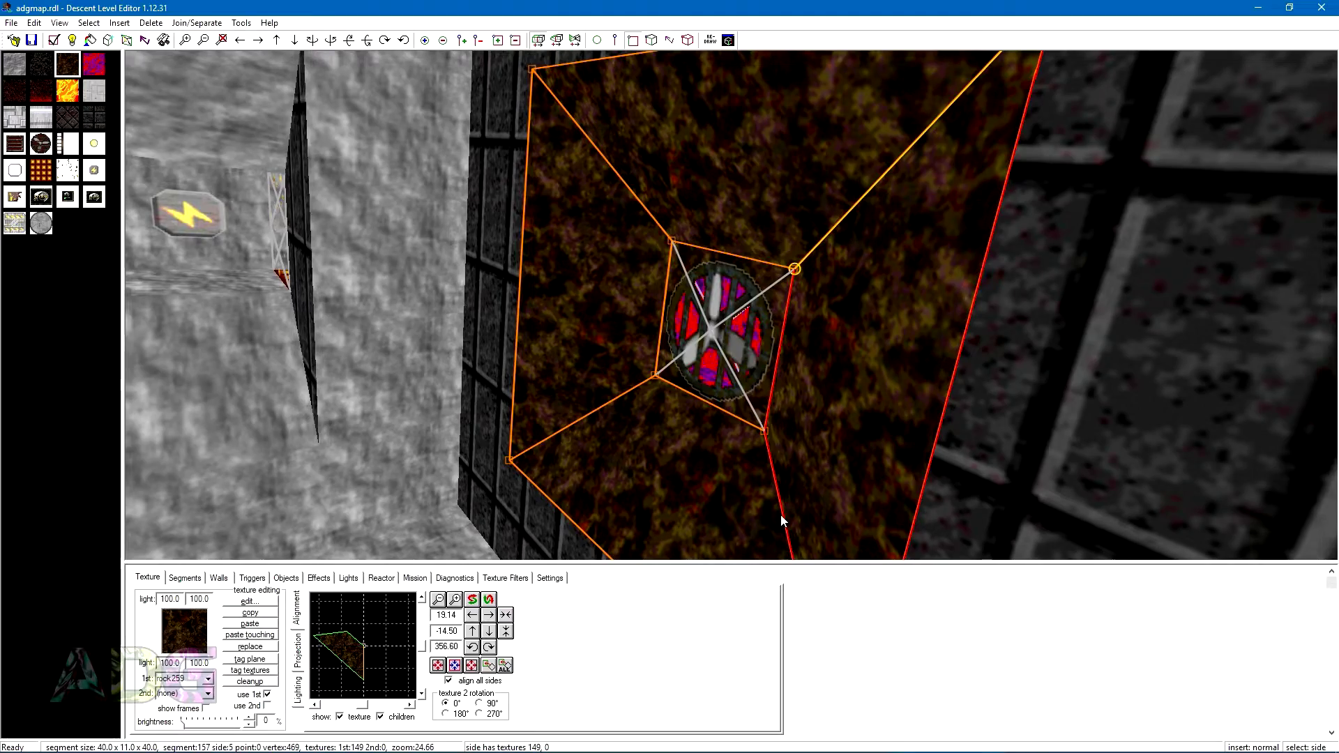
{"action": "middle_click_drag", "start_coordinate": [777, 499], "coordinate": [856, 500]}
{"action": "left_click_drag", "start_coordinate": [855, 500], "coordinate": [798, 378]}
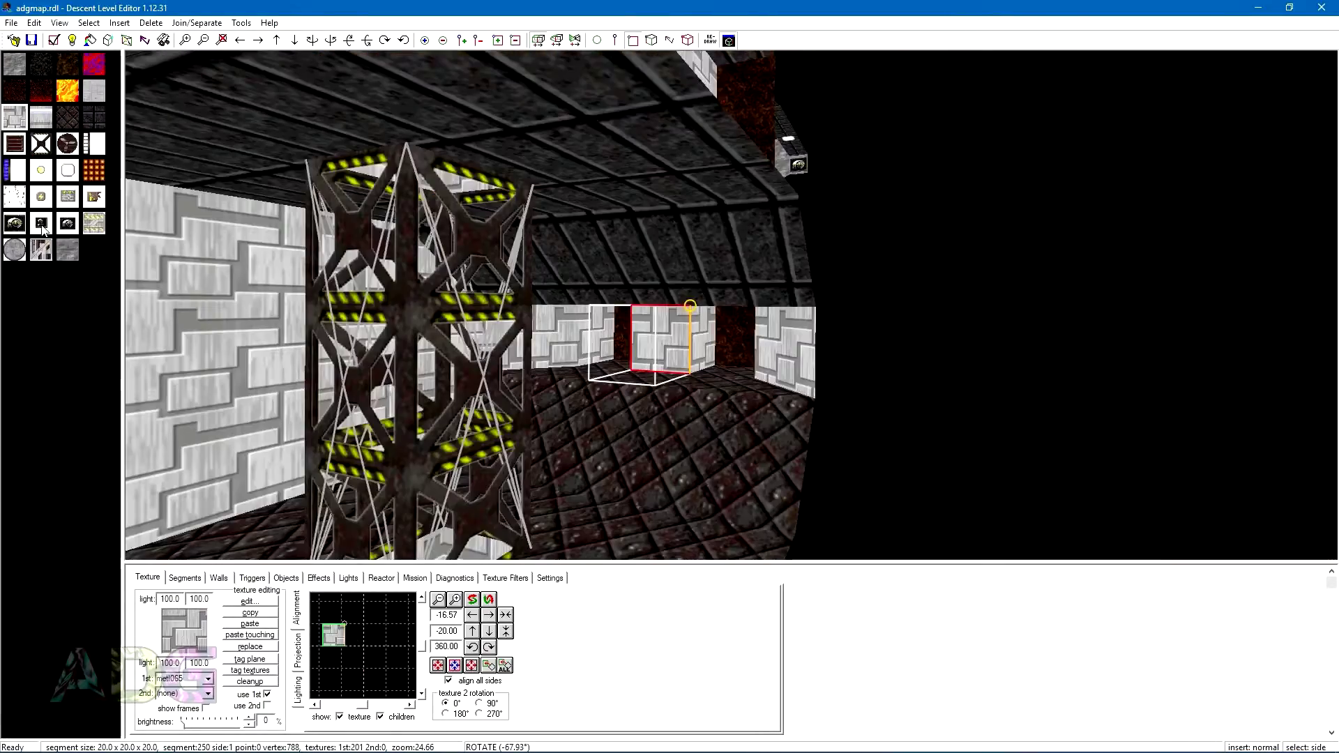
- Overlay the misc060 monitor light as secondary texture over metl065 on segment 250's side 1 and reset its alignment
{"action": "left_click", "coordinate": [41, 228]}
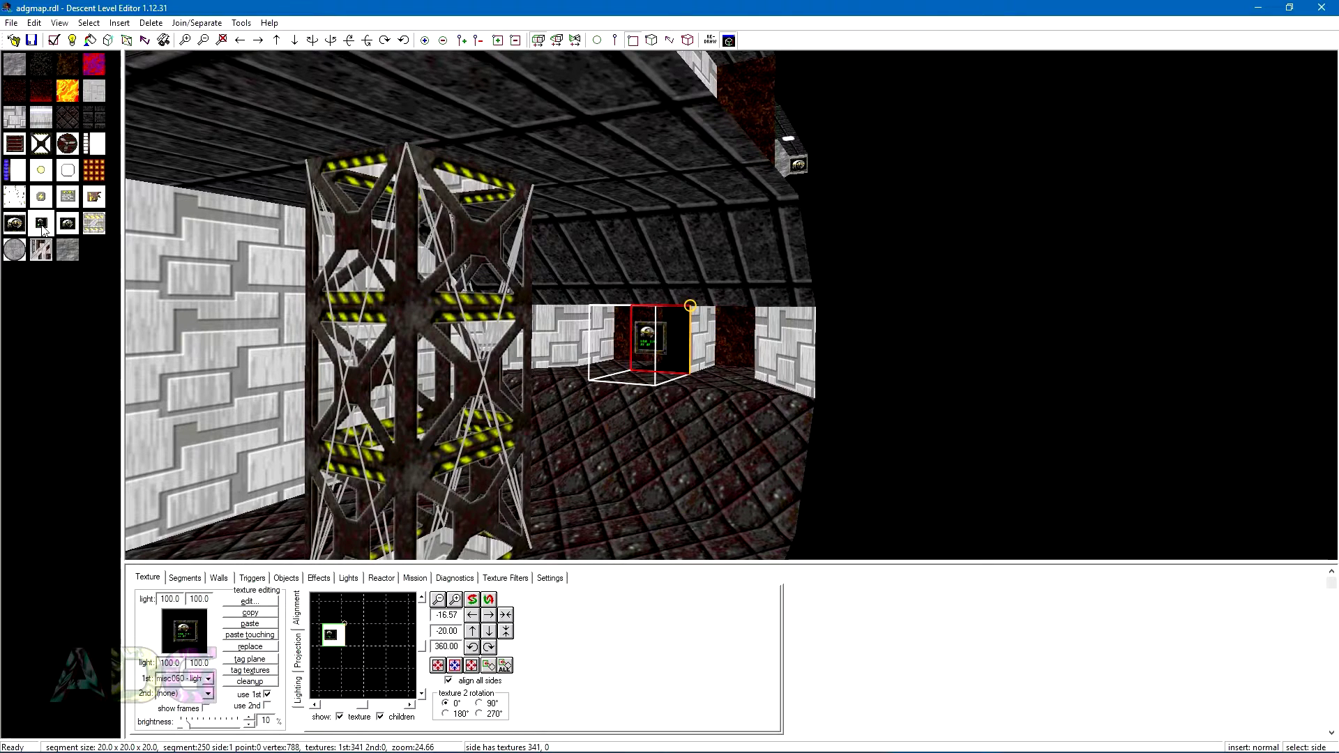
{"action": "left_click", "coordinate": [21, 124]}
{"action": "right_click", "coordinate": [39, 232]}
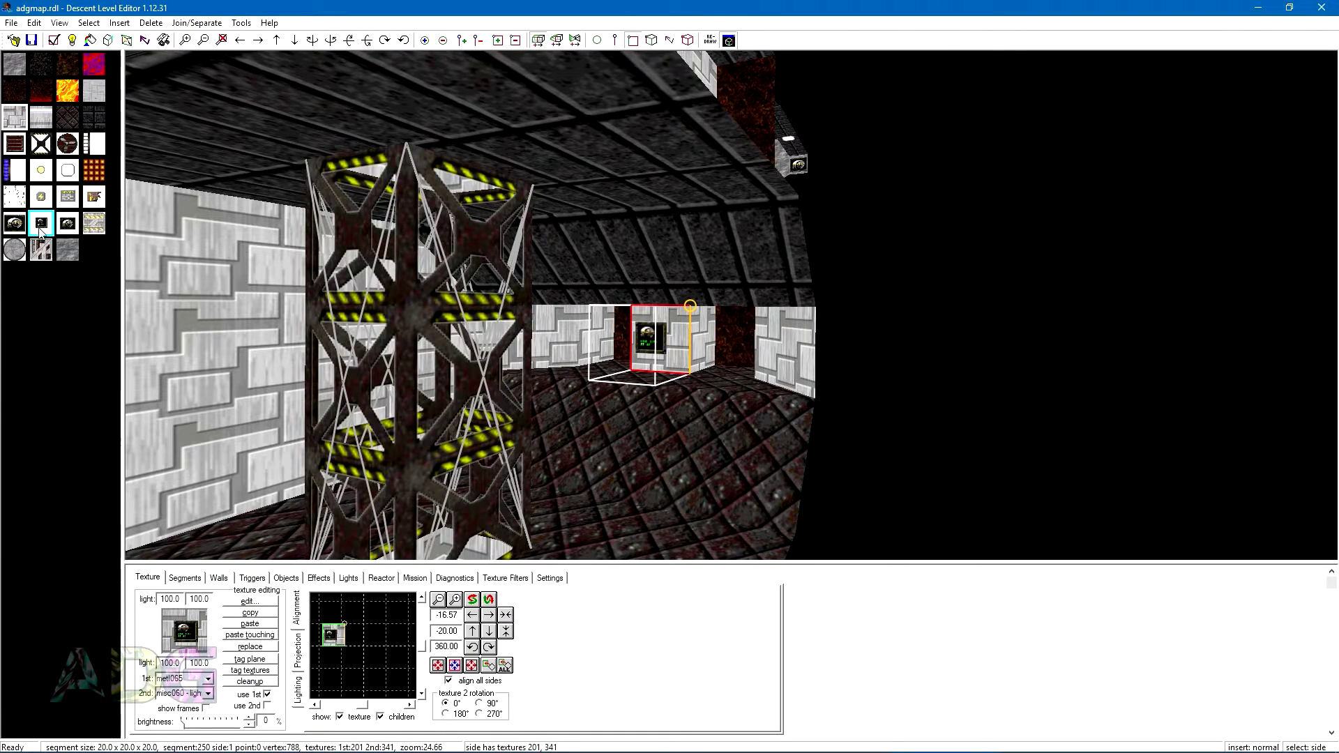
{"action": "left_click", "coordinate": [438, 666]}
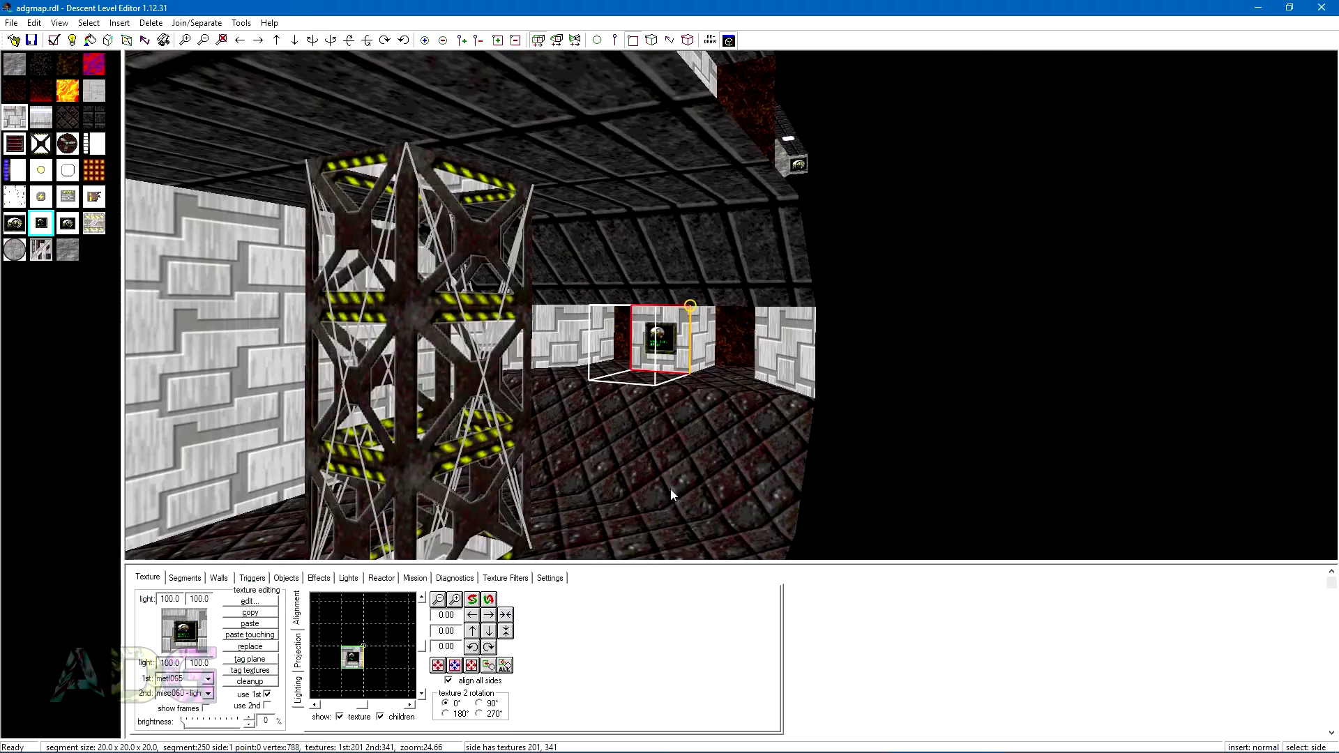
- Overlay the ceil024 light as secondary texture over ceil015 on segment 237's ceiling side 2 and reset its alignment
{"action": "middle_click_drag", "start_coordinate": [671, 490], "coordinate": [747, 470]}
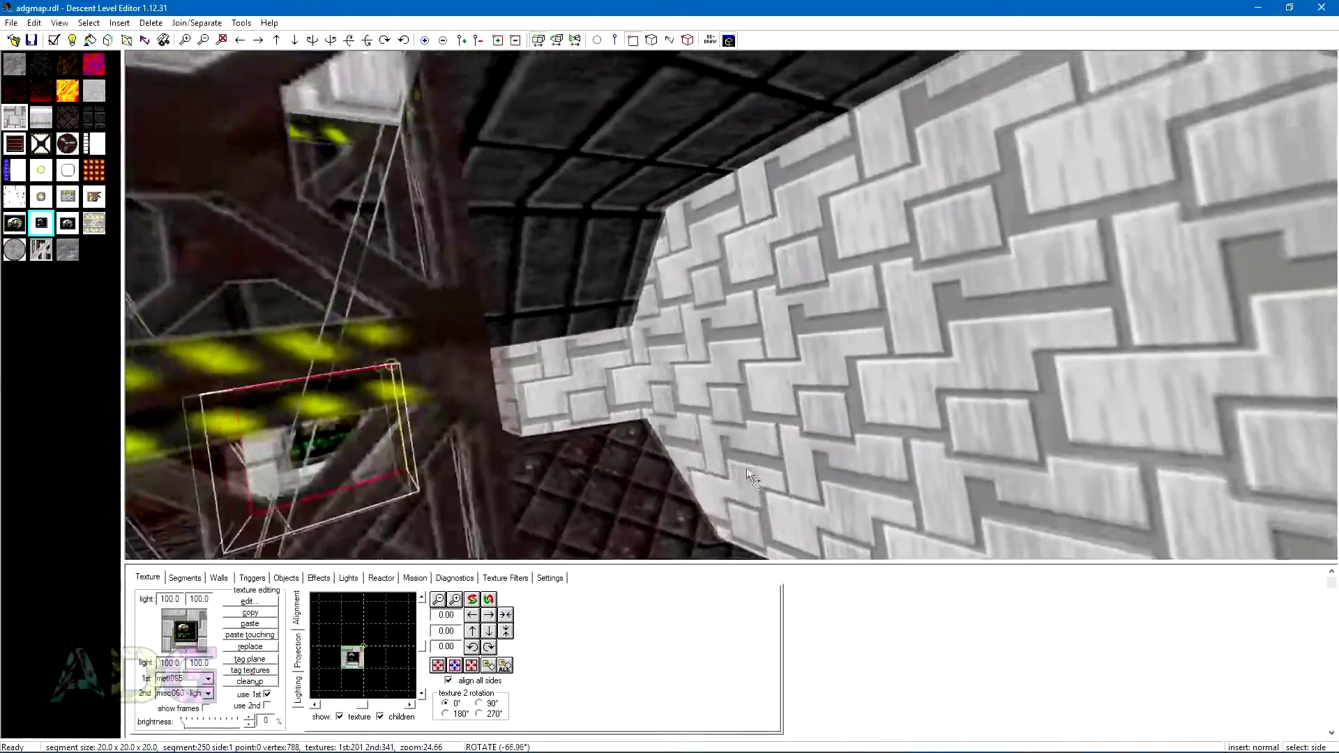
{"action": "left_click_drag", "start_coordinate": [746, 467], "coordinate": [679, 471]}
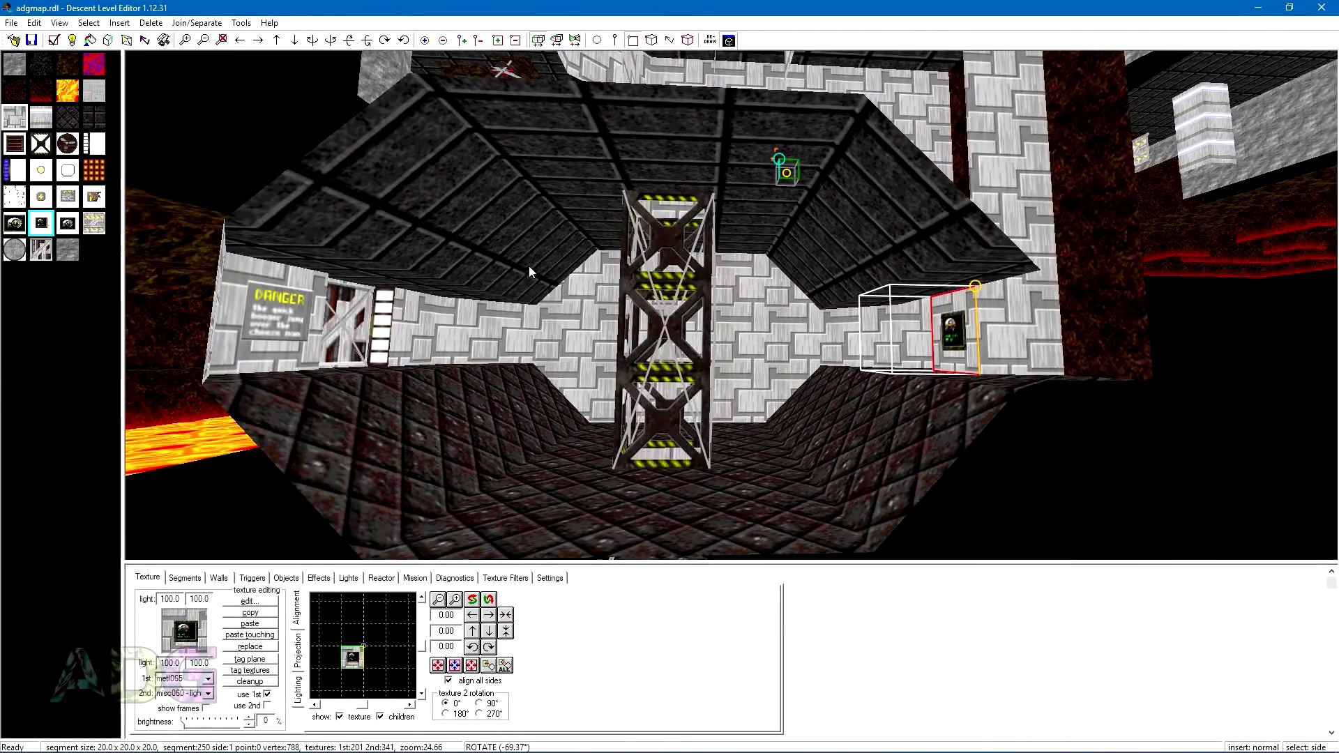
{"action": "left_click", "coordinate": [575, 191]}
{"action": "left_click", "coordinate": [556, 156]}
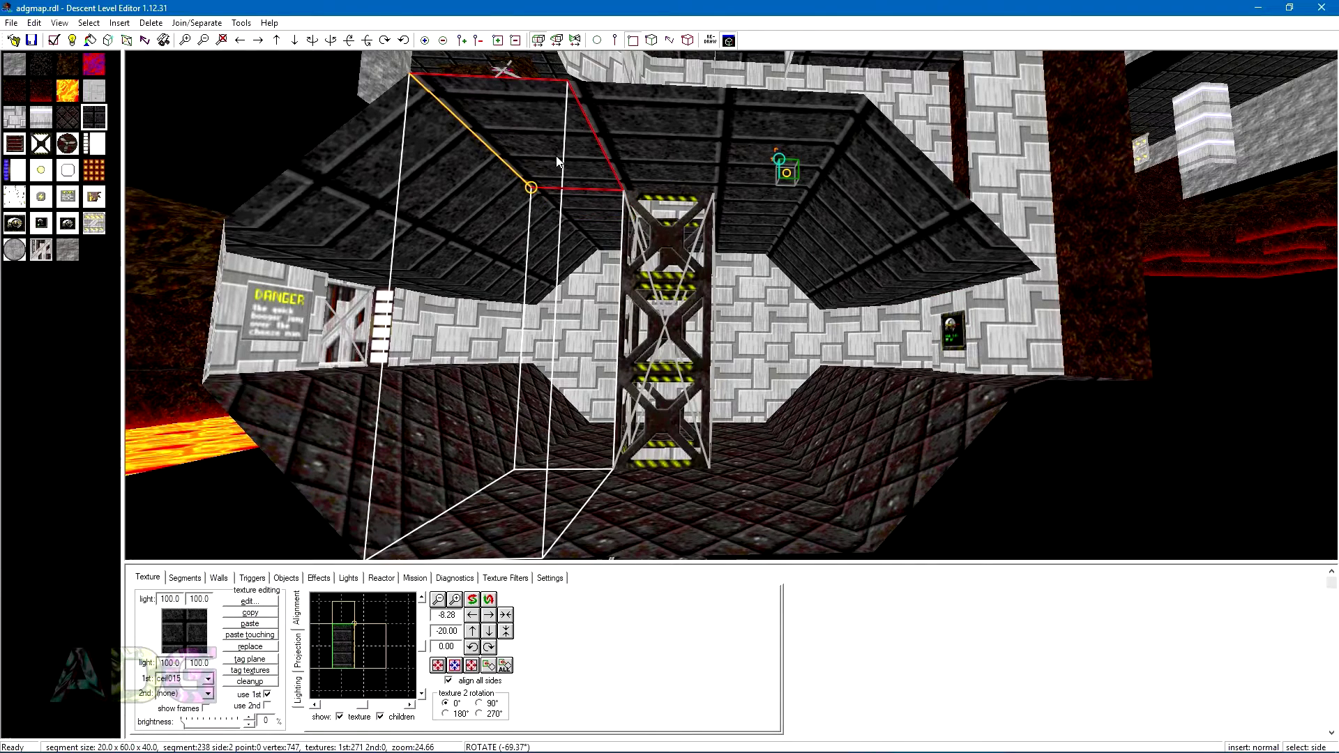
{"action": "left_click", "coordinate": [497, 224]}
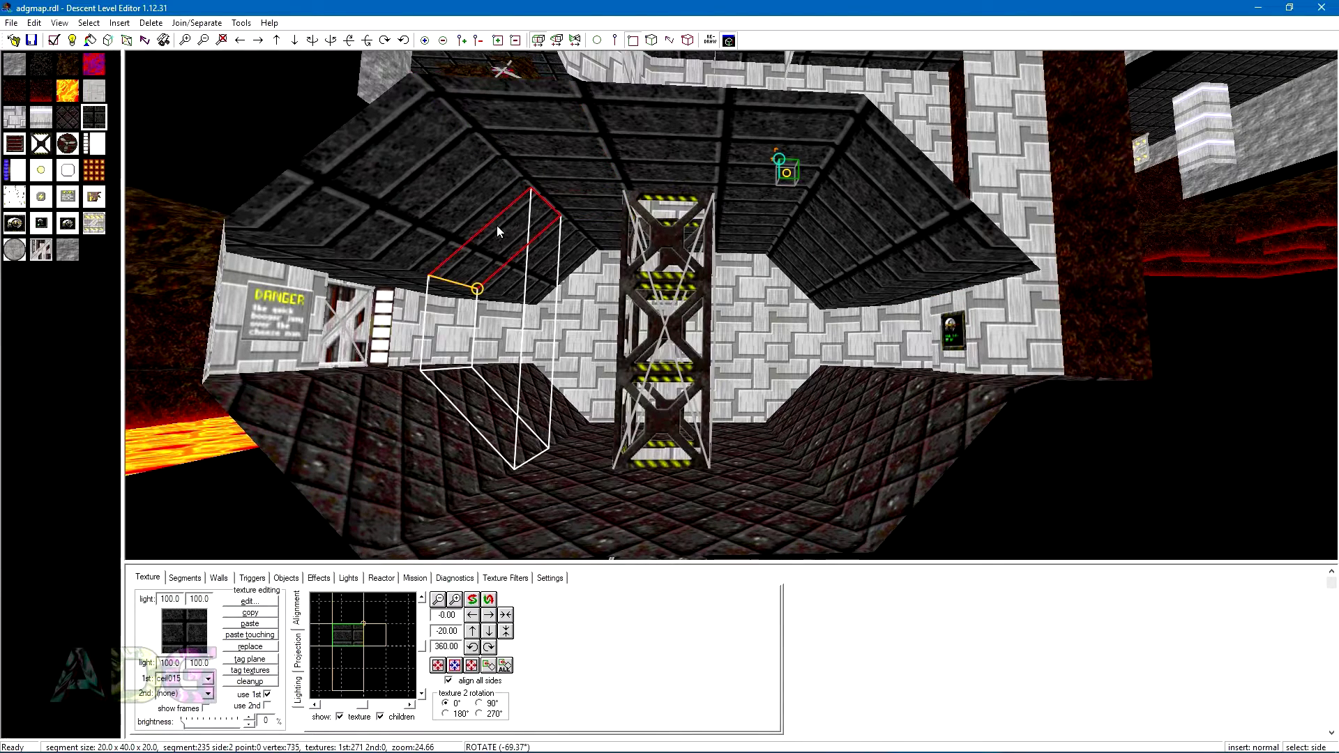
{"action": "left_click", "coordinate": [580, 201]}
{"action": "left_click", "coordinate": [68, 169]}
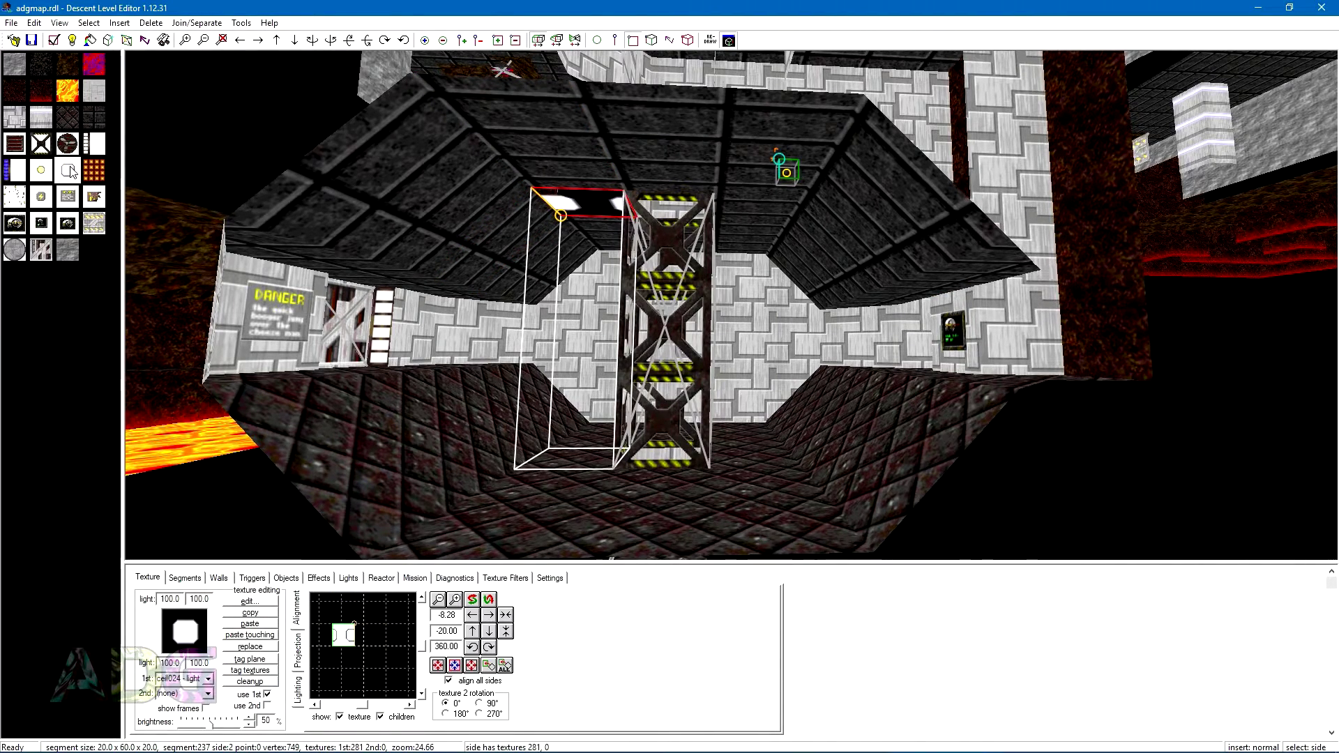
{"action": "left_click", "coordinate": [100, 122]}
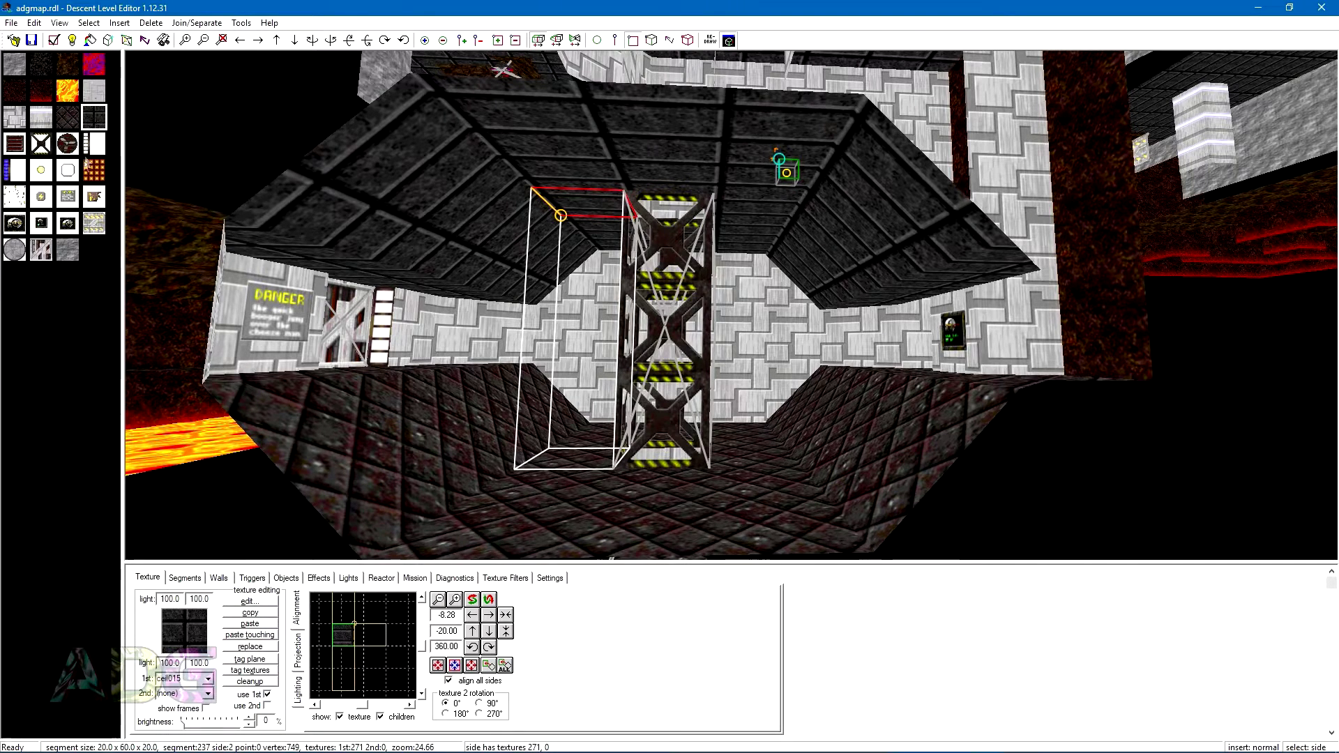
{"action": "left_click", "coordinate": [67, 171]}
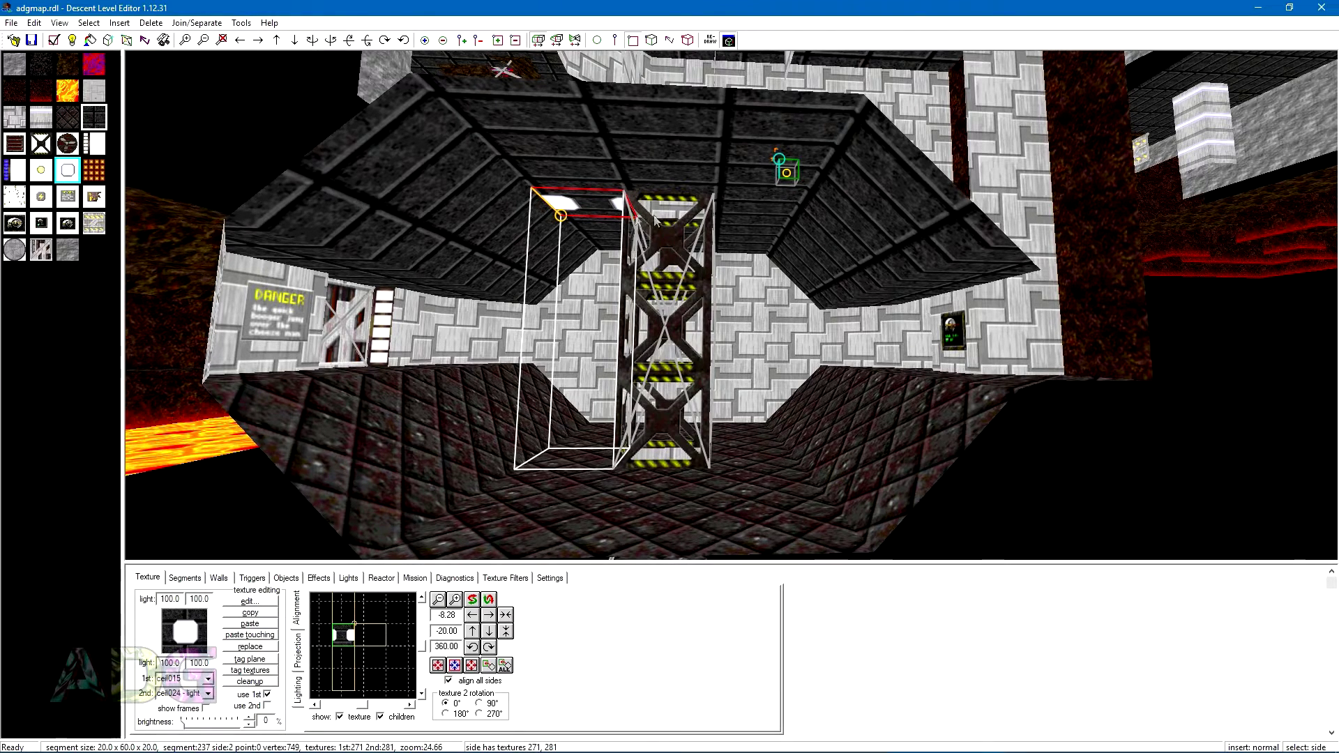
{"action": "left_click", "coordinate": [438, 665]}
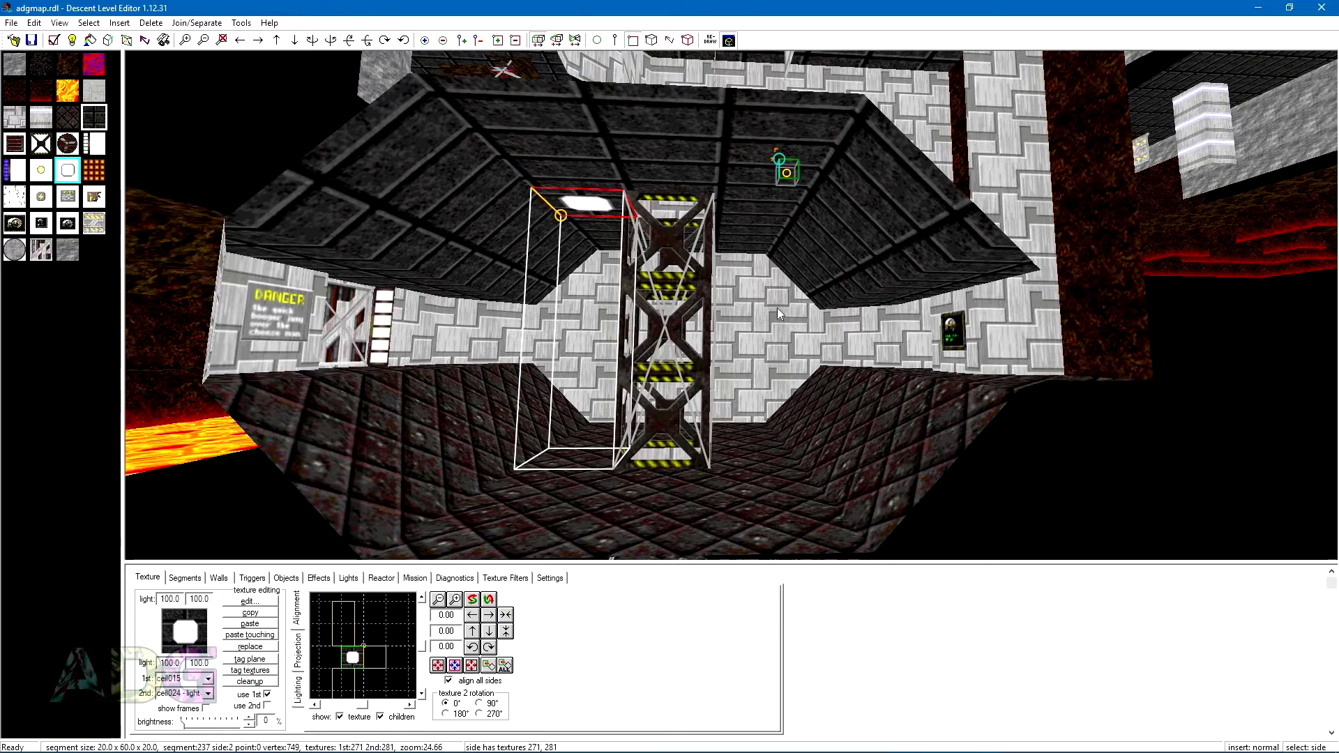
- Overlay the ceil024 light on segment 244's ceiling side 2, reset its alignment, and align the adjoining ceiling sides to it
{"action": "left_click", "coordinate": [746, 212]}
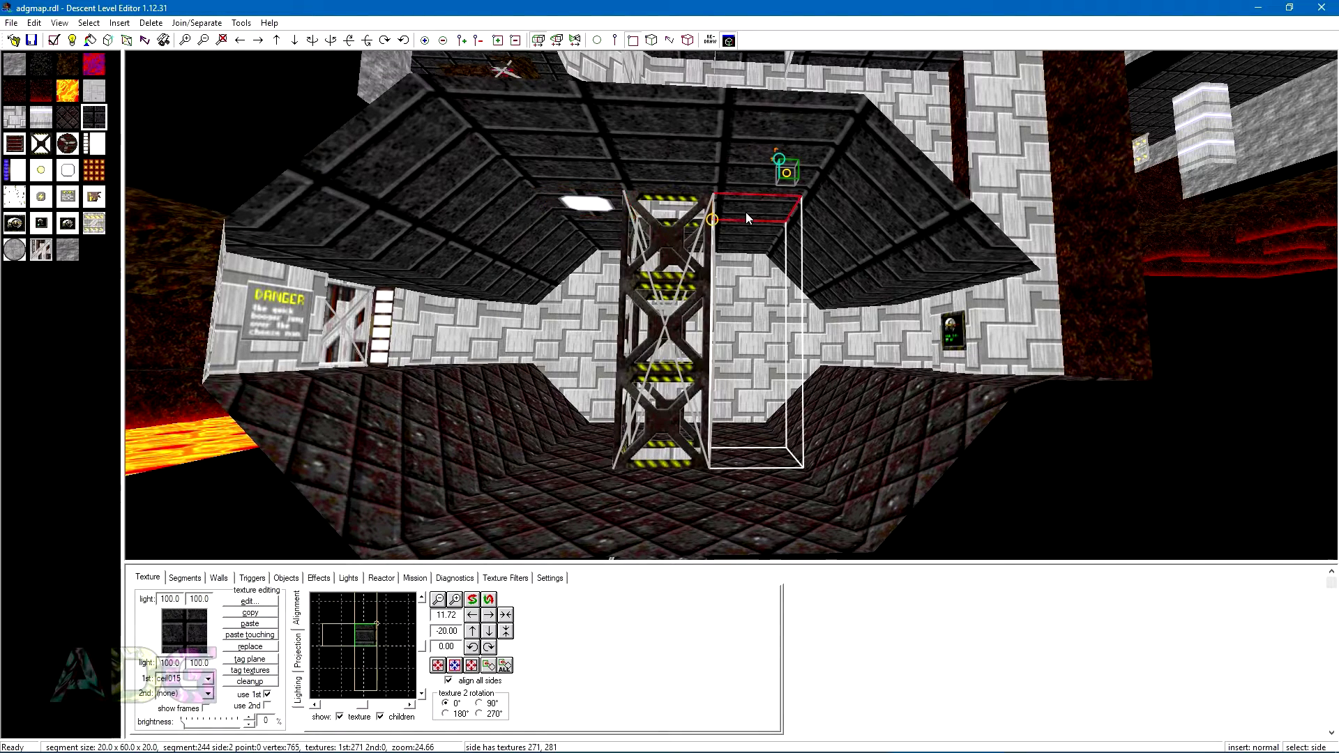
{"action": "left_click", "coordinate": [67, 172]}
{"action": "left_click", "coordinate": [438, 665]}
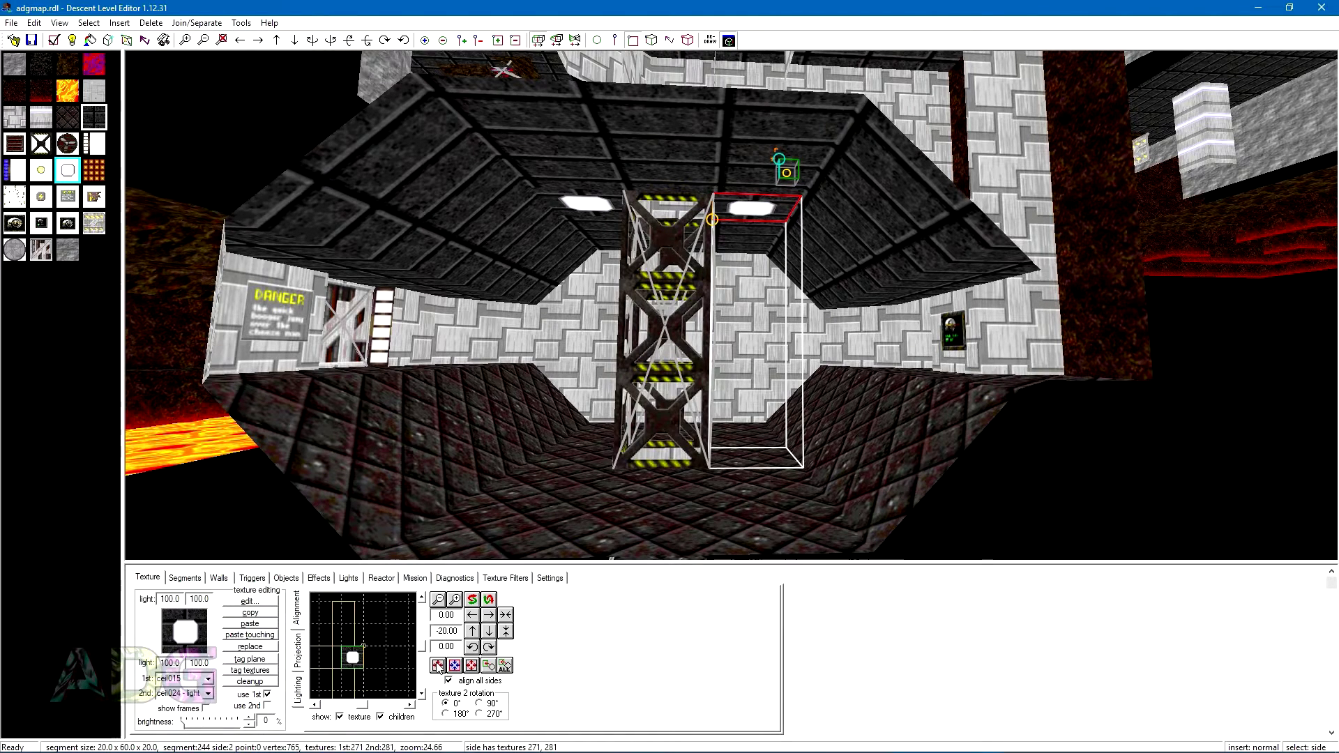
{"action": "left_click", "coordinate": [488, 666]}
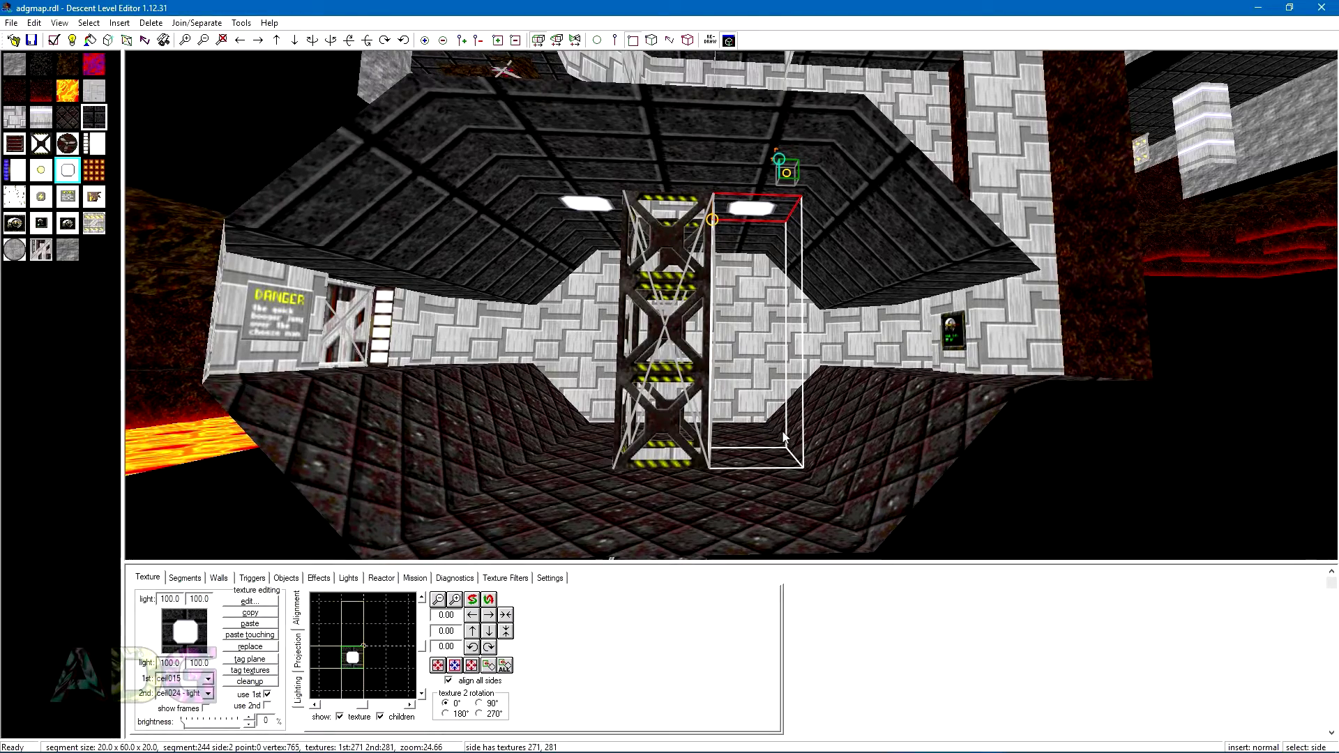
{"action": "mouse_move", "coordinate": [782, 436]}
{"action": "left_mouse_down"}
{"action": "mouse_move", "coordinate": [779, 420]}
{"action": "mouse_move", "coordinate": [692, 408]}
{"action": "mouse_move", "coordinate": [767, 420]}
{"action": "mouse_move", "coordinate": [733, 443]}
{"action": "mouse_move", "coordinate": [760, 441]}
{"action": "left_mouse_up"}
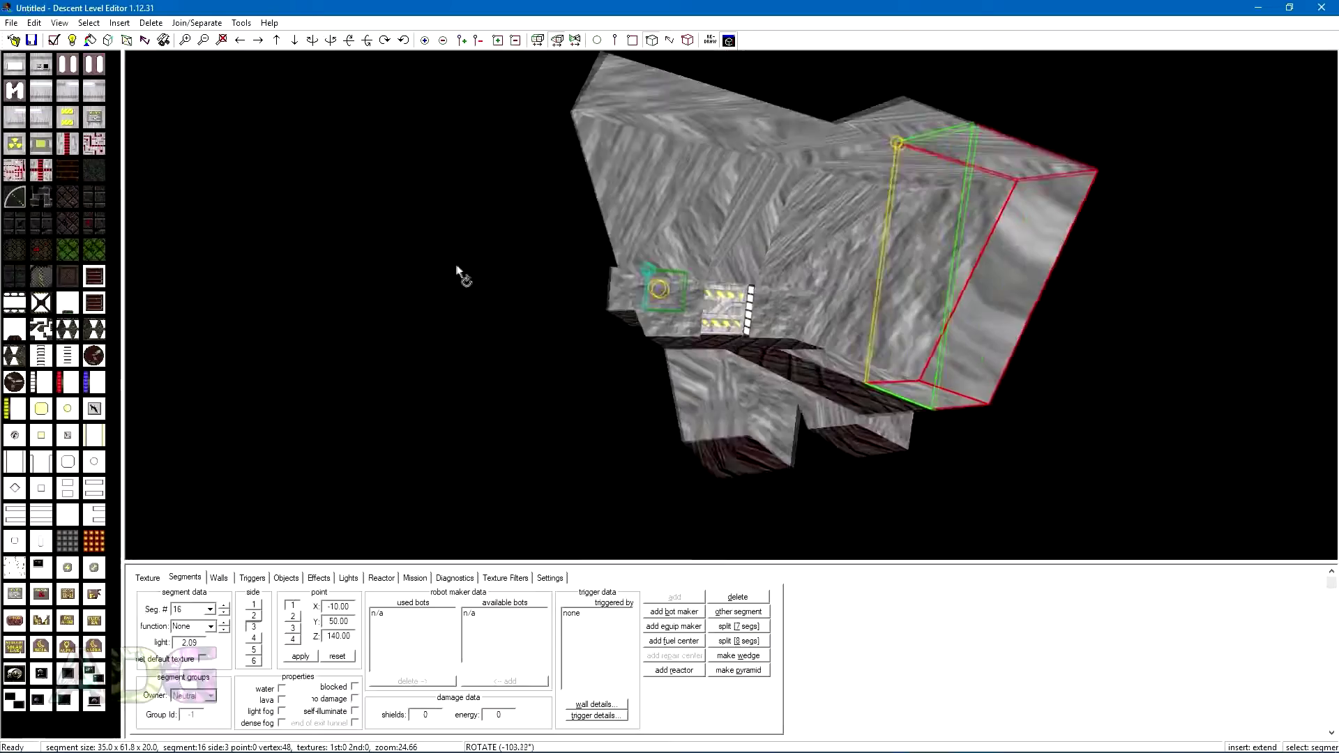
{"action": "left_click_drag", "start_coordinate": [457, 274], "coordinate": [266, 299]}
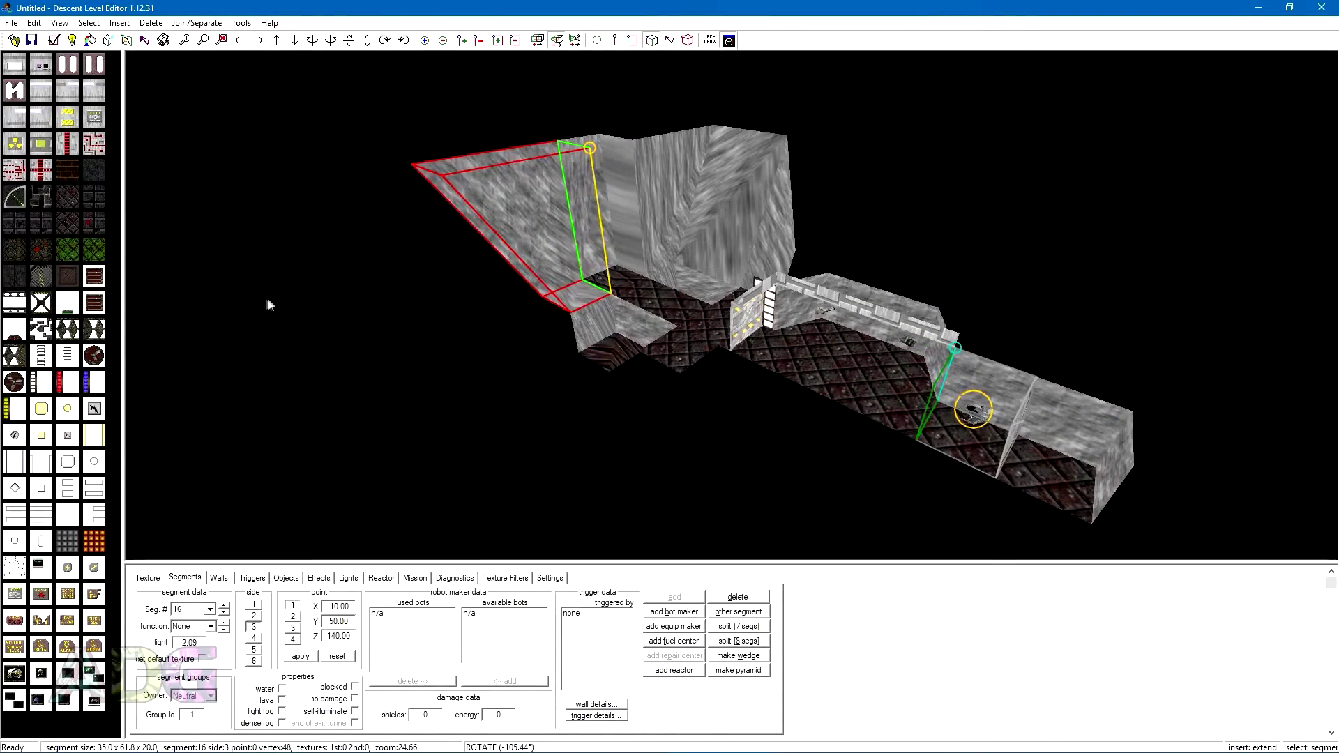
- Insert a new segment on side 5 of segment 12 and move its far side in until the segment is 20 units long
{"action": "left_click", "coordinate": [655, 174]}
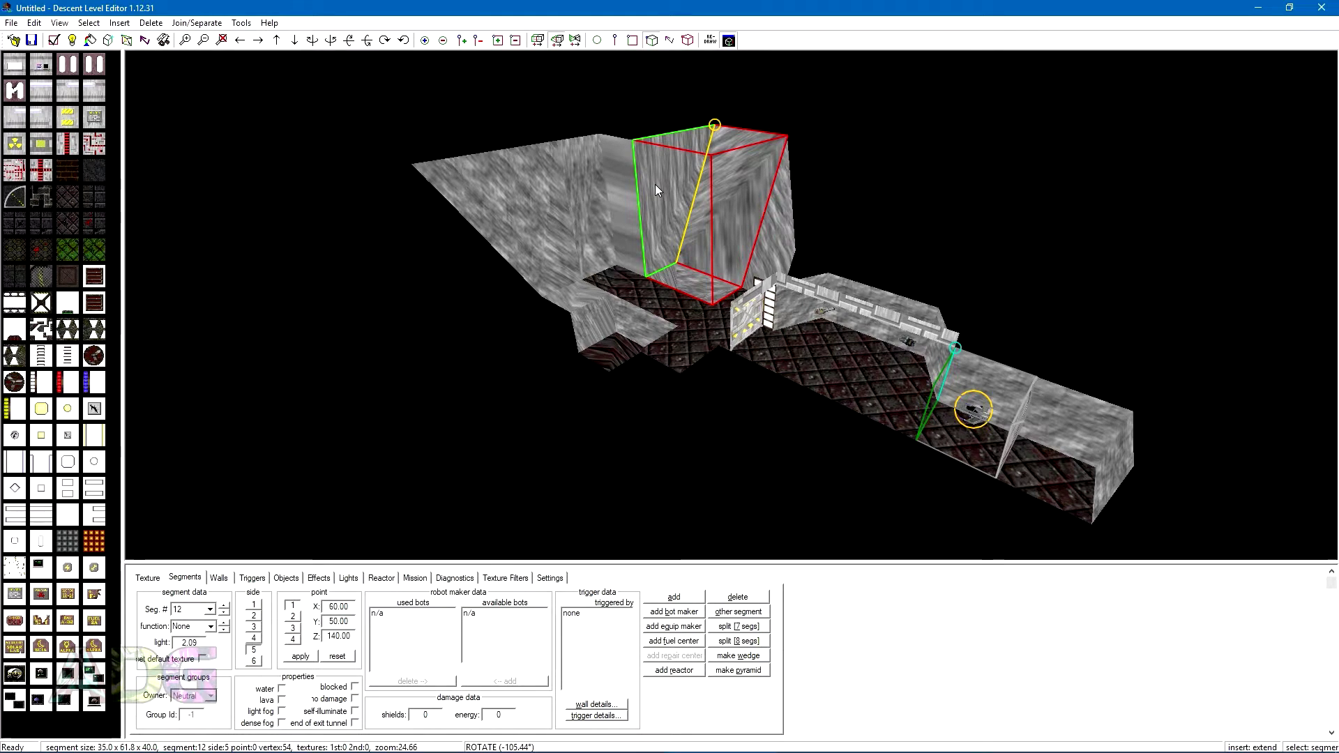
{"action": "left_click", "coordinate": [655, 184]}
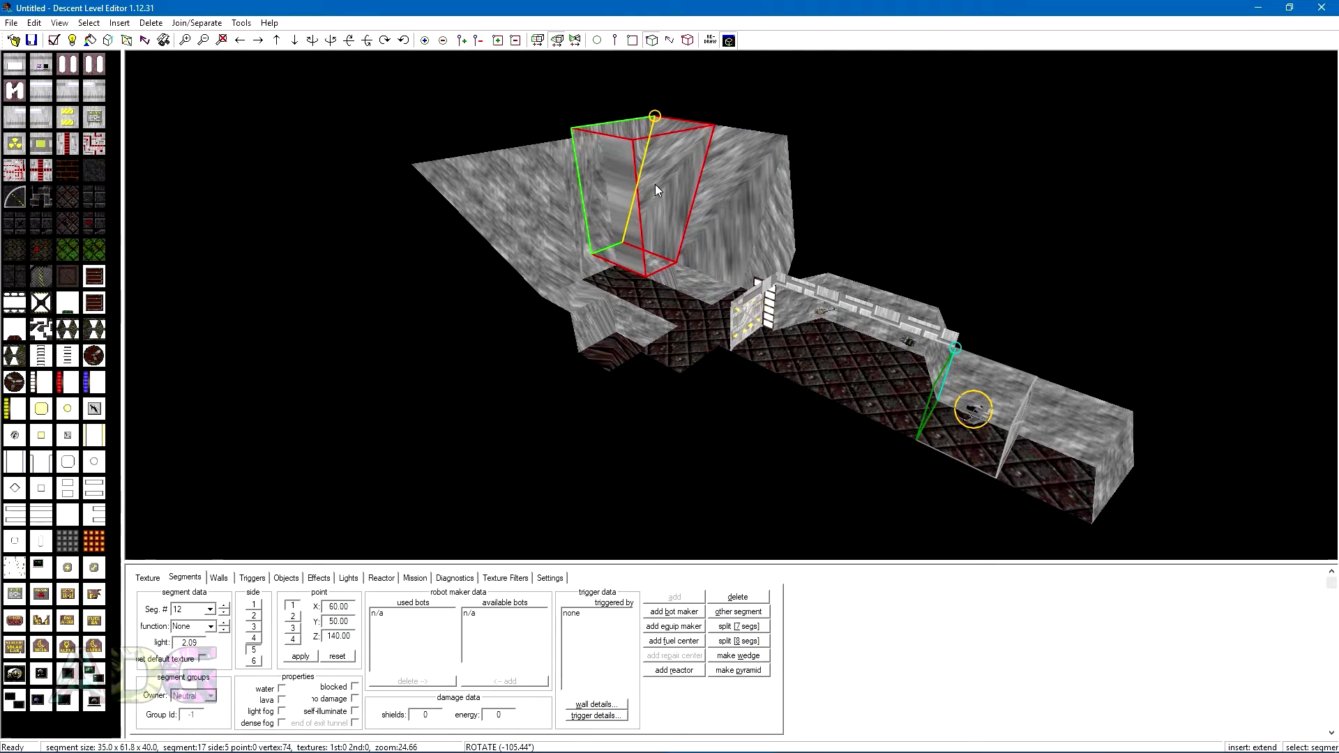
{"action": "left_click", "coordinate": [655, 184]}
{"action": "left_click", "coordinate": [631, 41]}
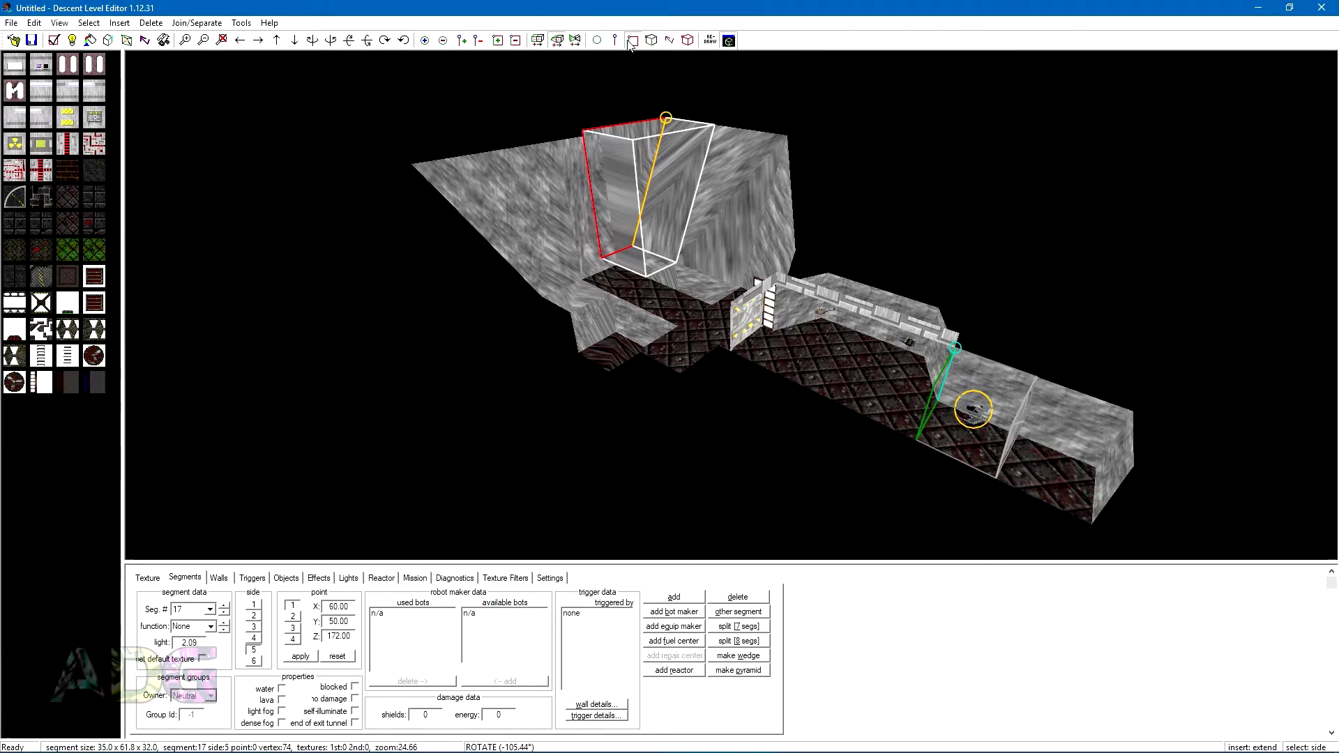
{"action": "key", "text": "minus"}
{"action": "key", "text": "minus"}
{"action": "key", "text": "minus"}
{"action": "key", "text": "minus"}
{"action": "key", "text": "minus"}
{"action": "key", "text": "minus"}
{"action": "key", "text": "minus"}
{"action": "key", "text": "minus"}
{"action": "key", "text": "minus"}
{"action": "key", "text": "minus"}
{"action": "key", "text": "minus"}
{"action": "key", "text": "minus"}
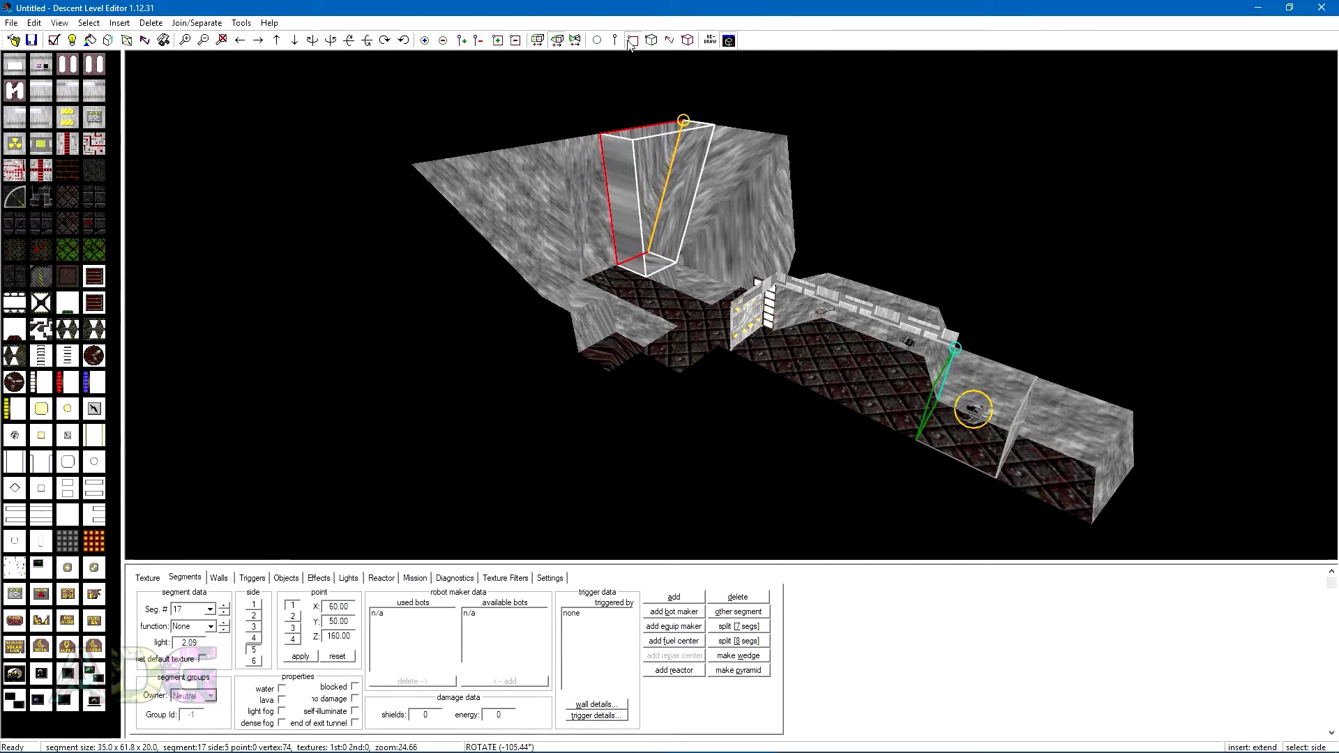
- Join side 1 of segment 17 to the facing side of the adjacent segment
{"action": "key", "text": "Left"}
{"action": "key", "text": "Left"}
{"action": "key", "text": "Left"}
{"action": "key", "text": "Left"}
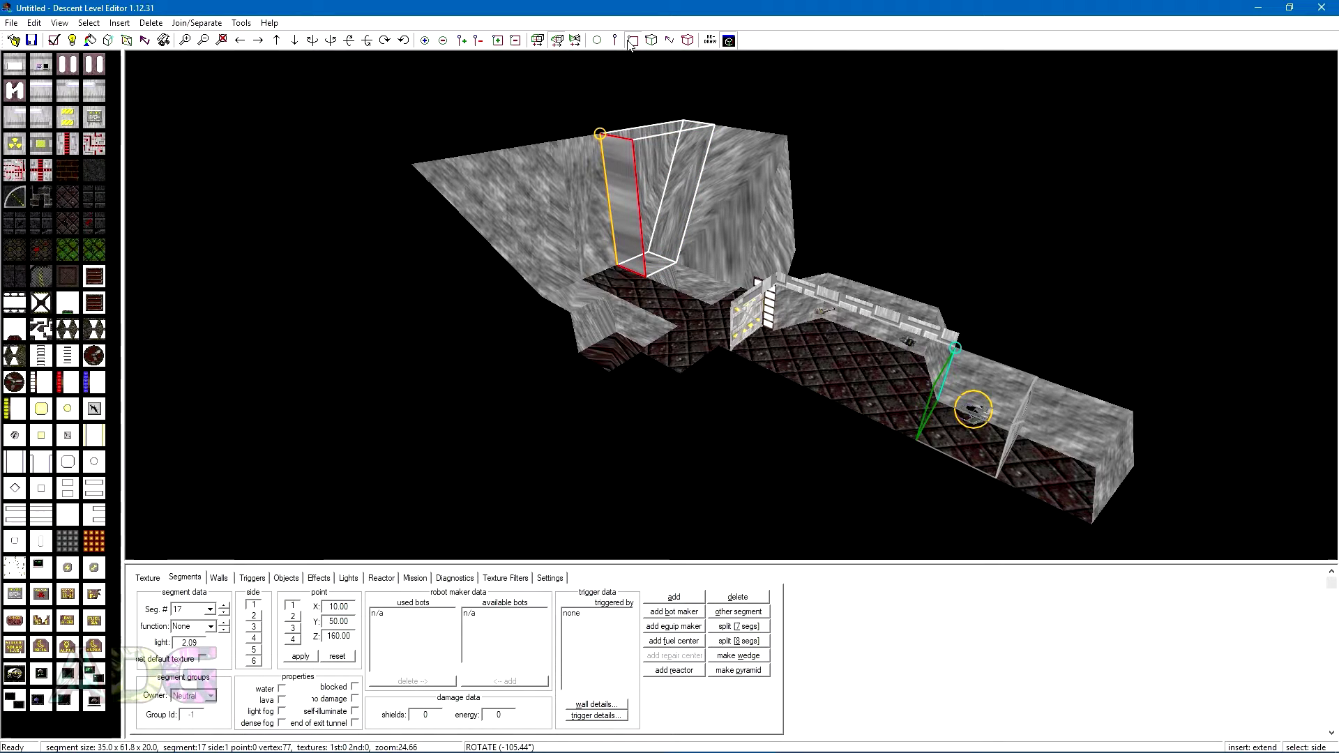
{"action": "left_click", "coordinate": [188, 23]}
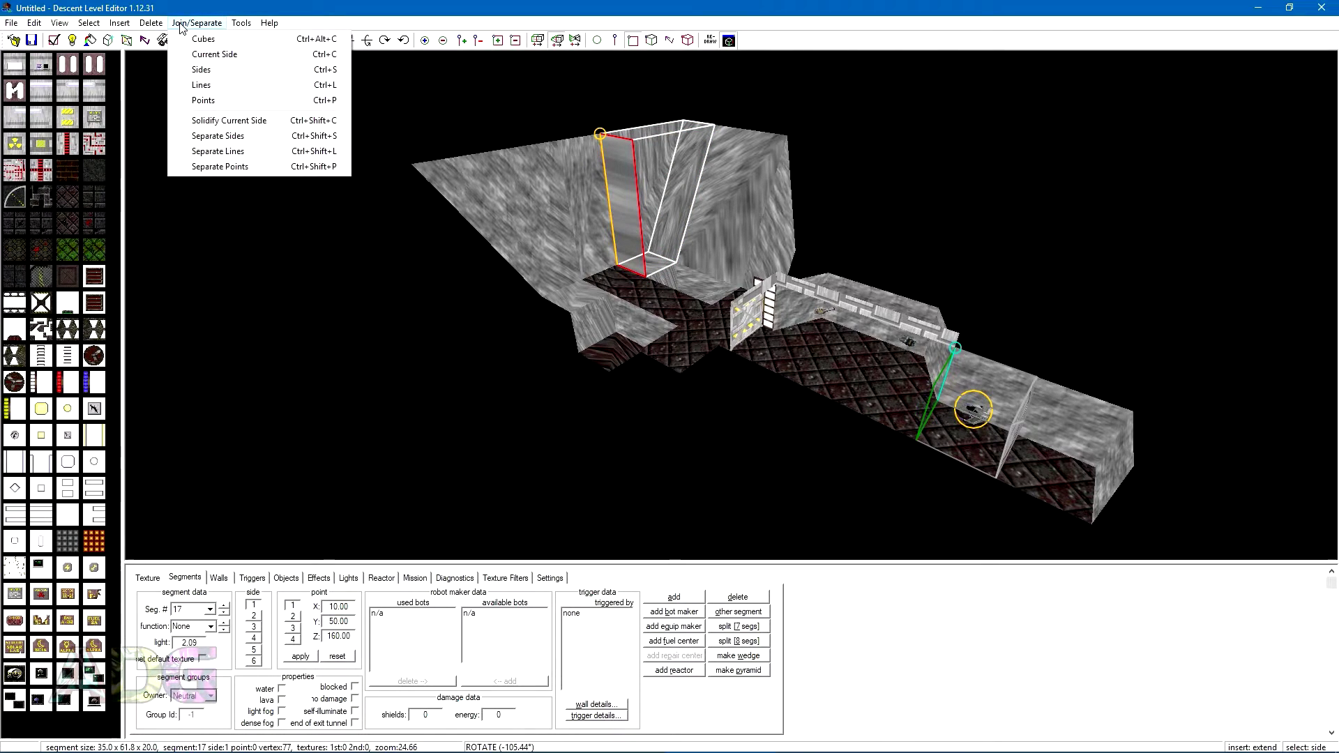
{"action": "left_click", "coordinate": [201, 56]}
- Insert a new segment on side 5 of segment 13 and move its far side in until the segment is 20 units long
{"action": "middle_click_drag", "start_coordinate": [593, 209], "coordinate": [450, 224]}
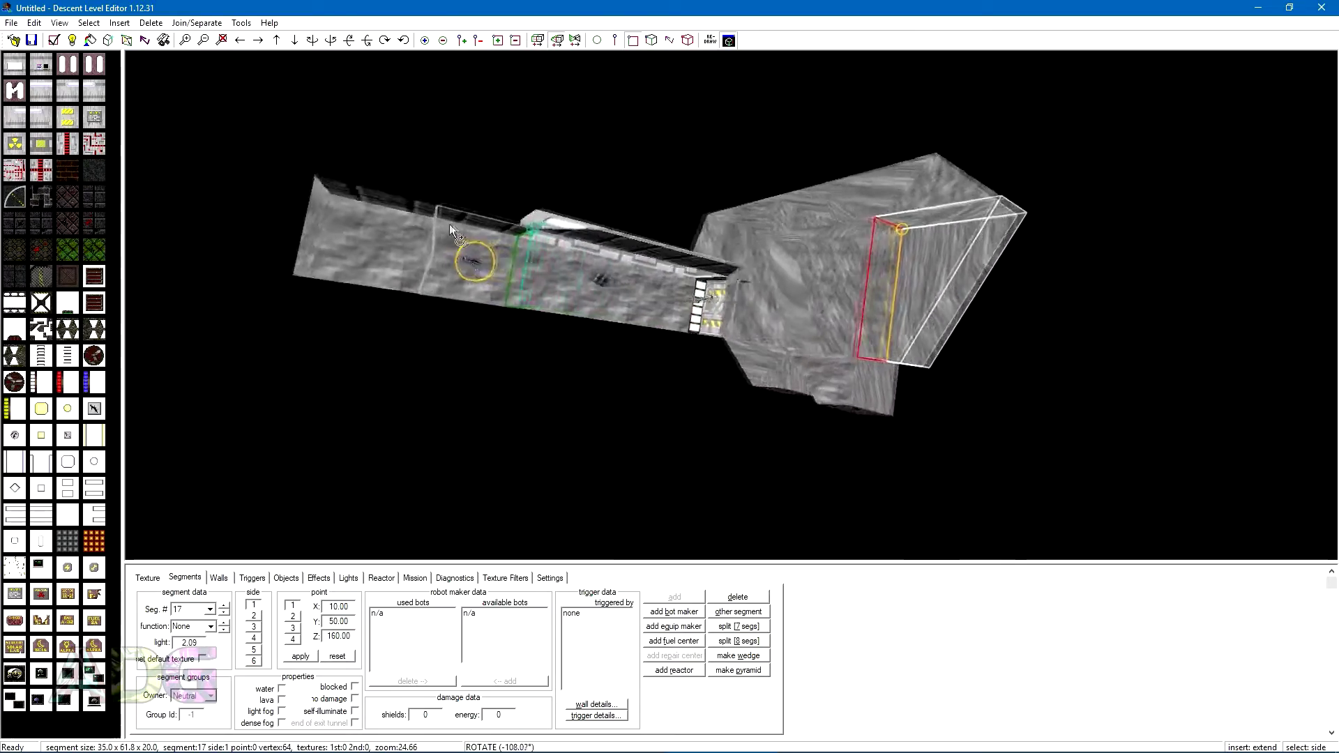
{"action": "left_click_drag", "start_coordinate": [450, 223], "coordinate": [655, 333]}
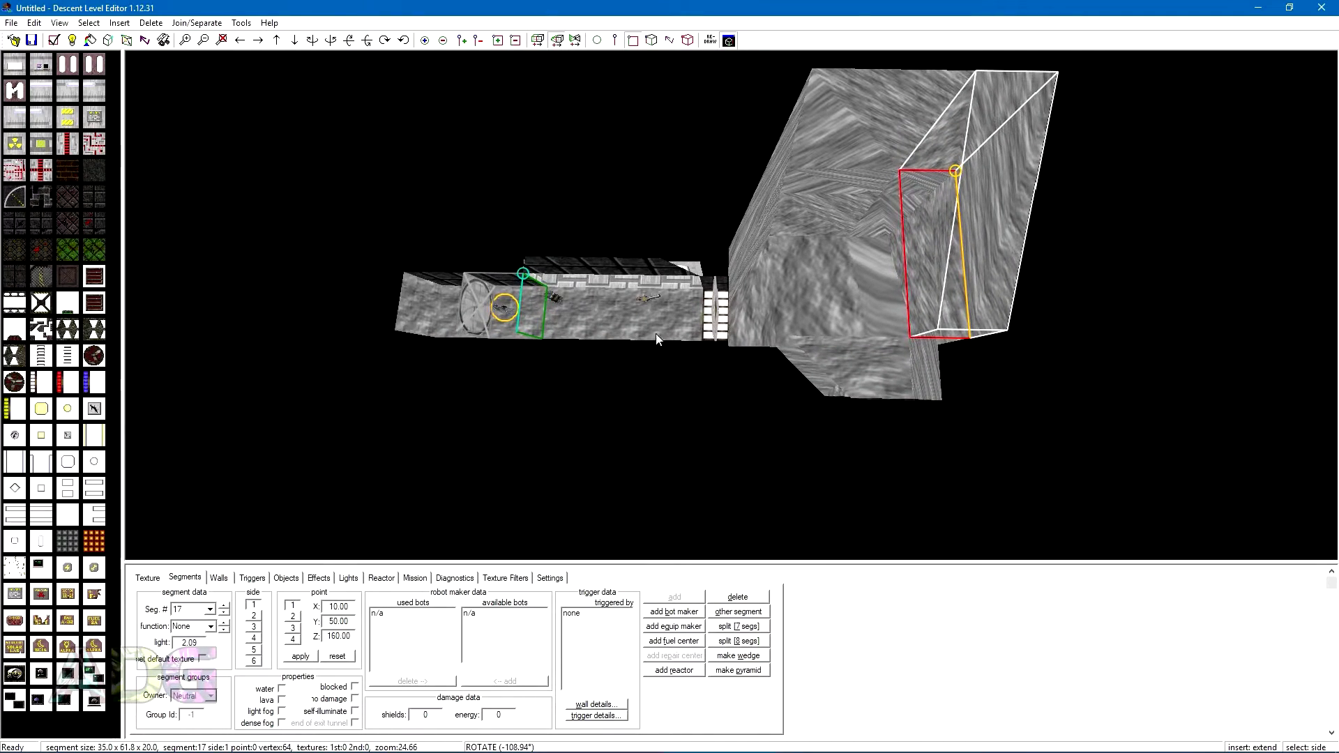
{"action": "left_click", "coordinate": [938, 371]}
{"action": "left_click", "coordinate": [935, 371]}
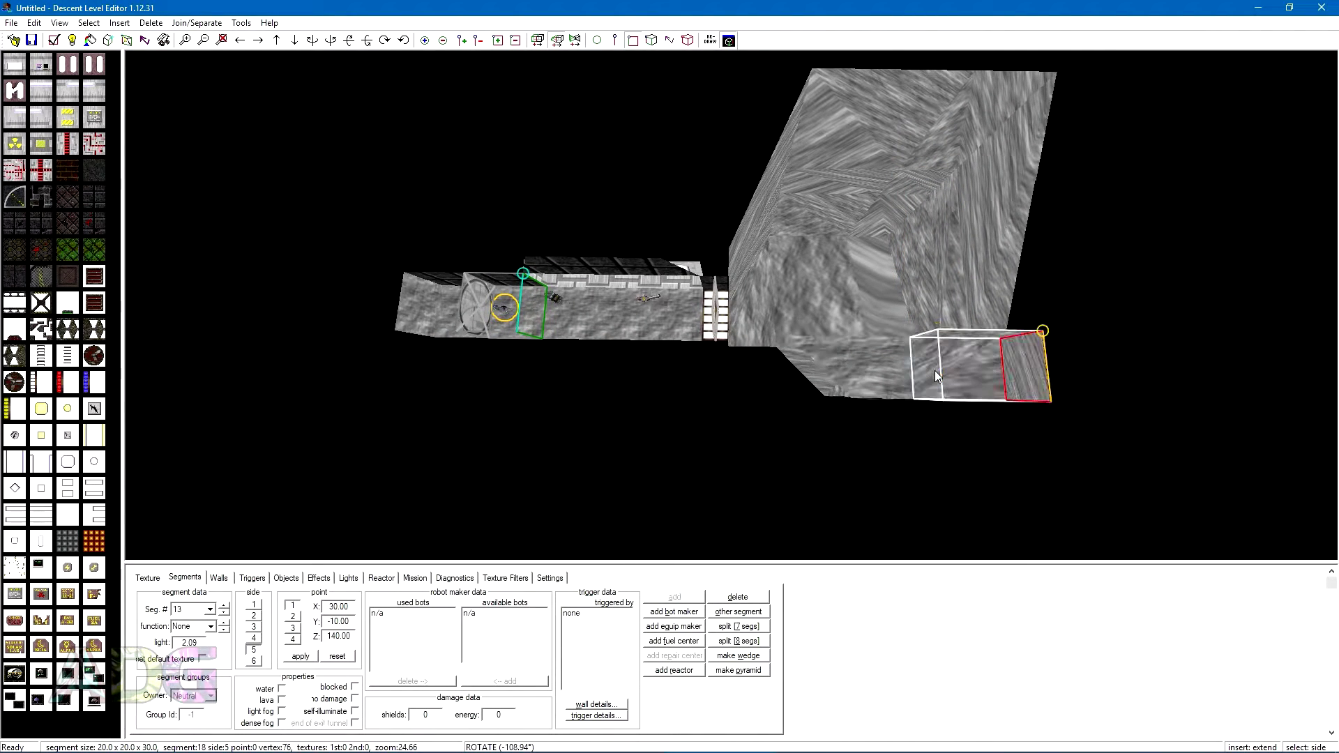
{"action": "middle_click_drag", "start_coordinate": [934, 371], "coordinate": [889, 401]}
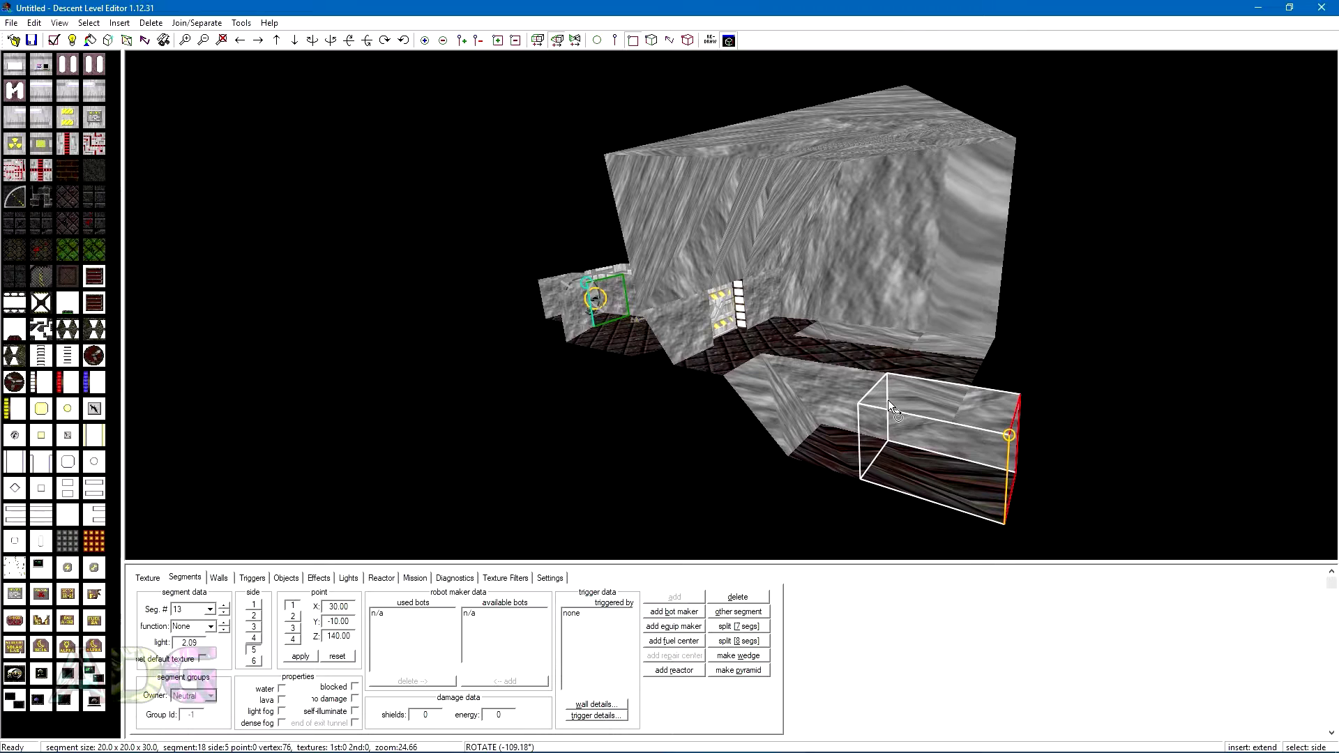
{"action": "key", "text": "s"}
{"action": "key", "text": "shift+s"}
{"action": "key", "text": "s"}
{"action": "key", "text": "s"}
{"action": "key", "text": "minus"}
{"action": "key", "text": "minus"}
{"action": "key", "text": "minus"}
{"action": "key", "text": "minus"}
{"action": "key", "text": "minus"}
{"action": "key", "text": "minus"}
{"action": "key", "text": "minus"}
{"action": "key", "text": "minus"}
{"action": "key", "text": "minus"}
{"action": "key", "text": "minus"}
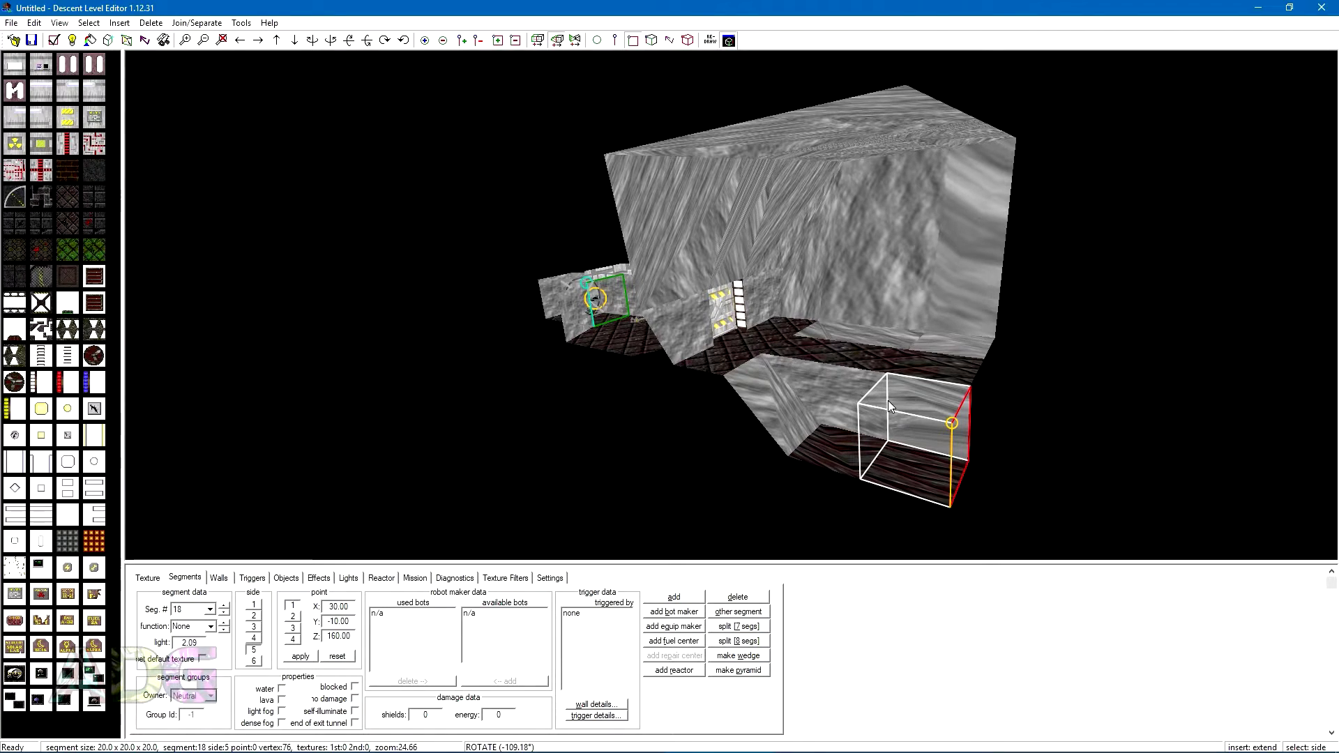
- Select side 2 of segment 18, where it meets segment 17 above
{"action": "left_click_drag", "start_coordinate": [888, 400], "coordinate": [949, 354]}
{"action": "left_click", "coordinate": [949, 285]}
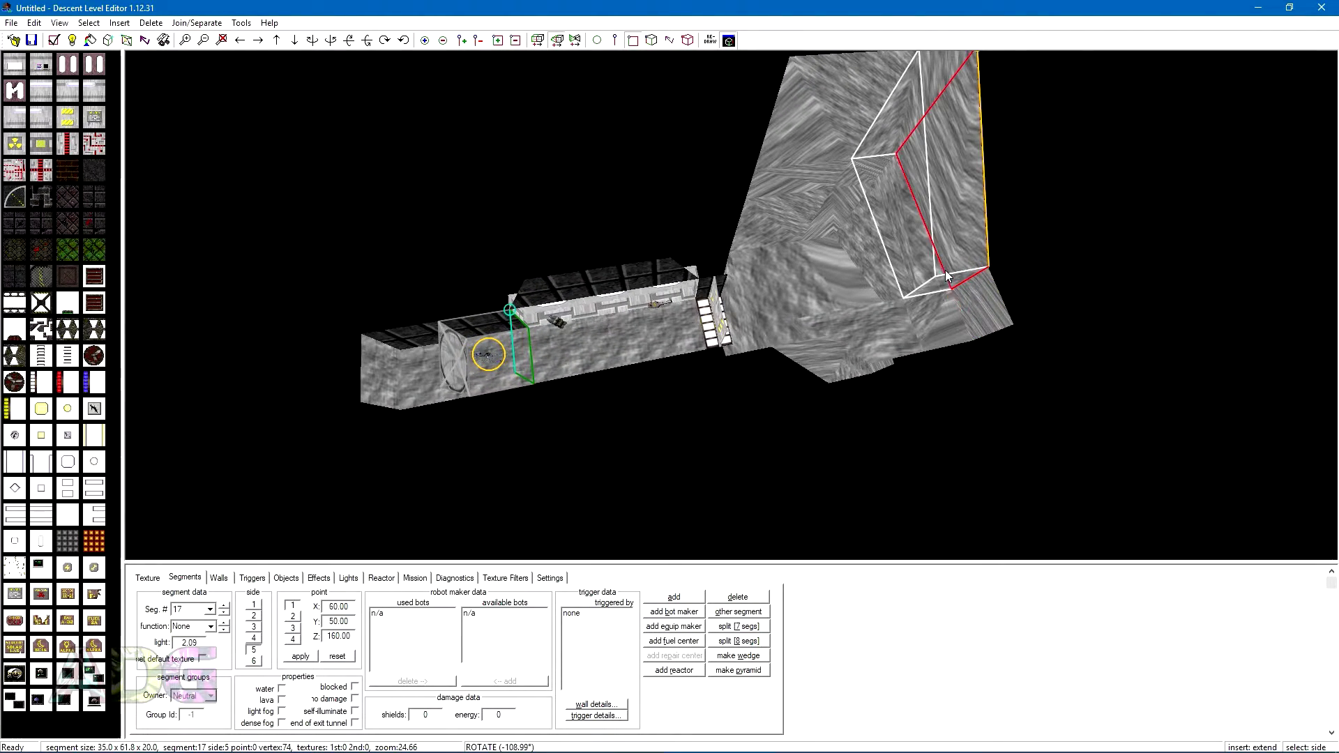
{"action": "left_click", "coordinate": [949, 285]}
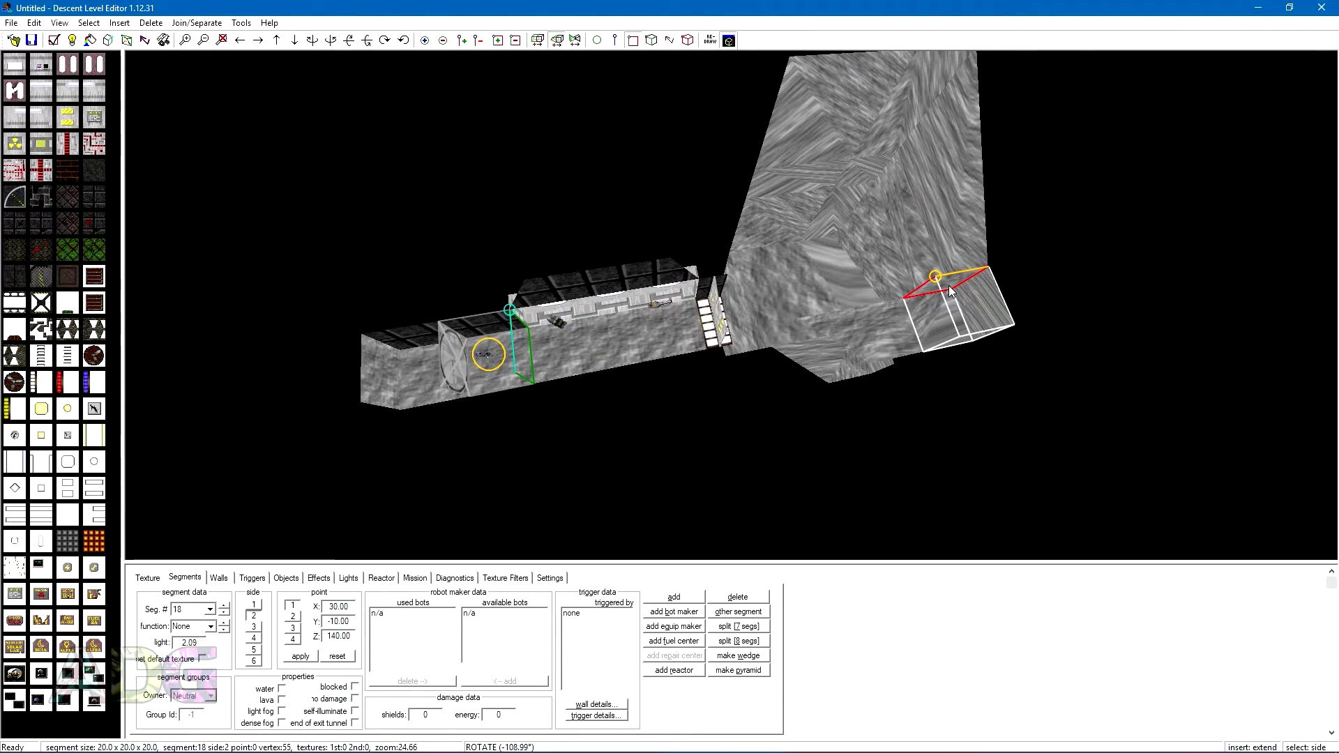
{"action": "left_click_drag", "start_coordinate": [949, 288], "coordinate": [1002, 357]}
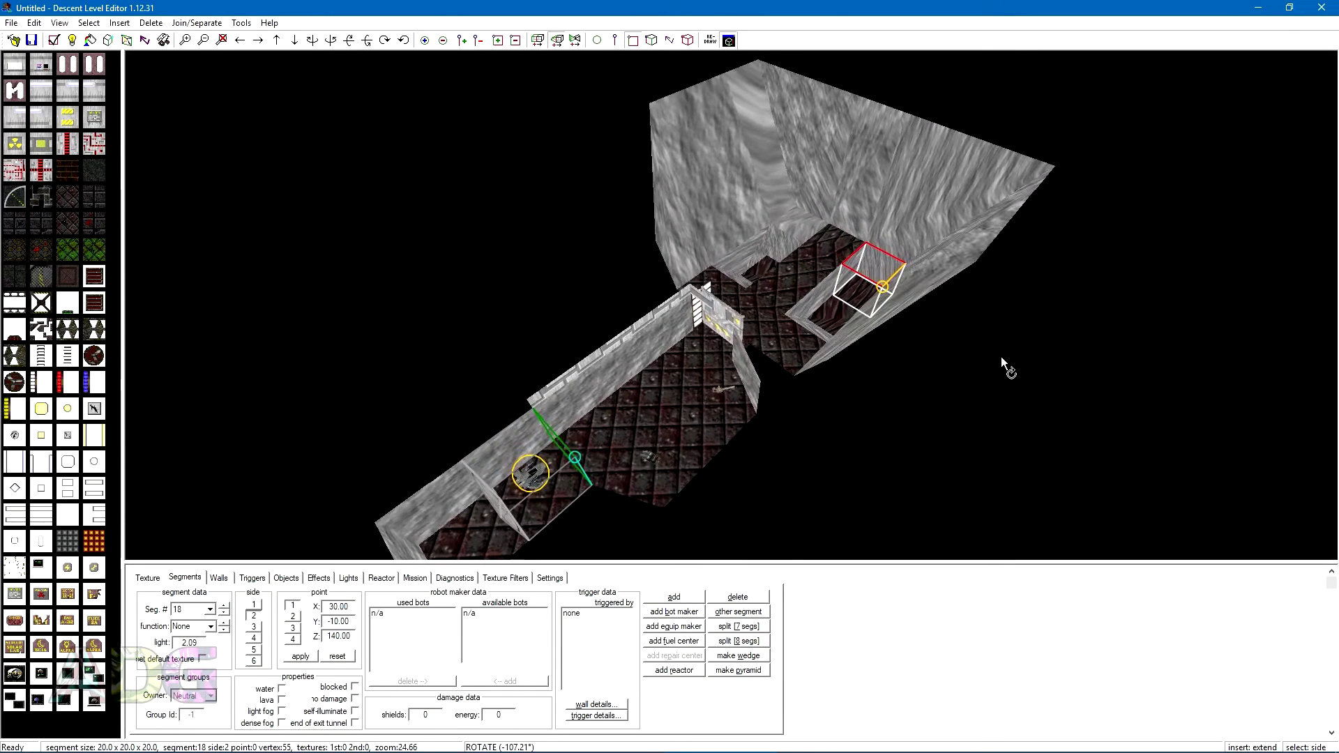
- Insert a new segment on side 5 of segment 14 and try to use its side 2 as a connection to another segment
{"action": "left_click", "coordinate": [782, 246]}
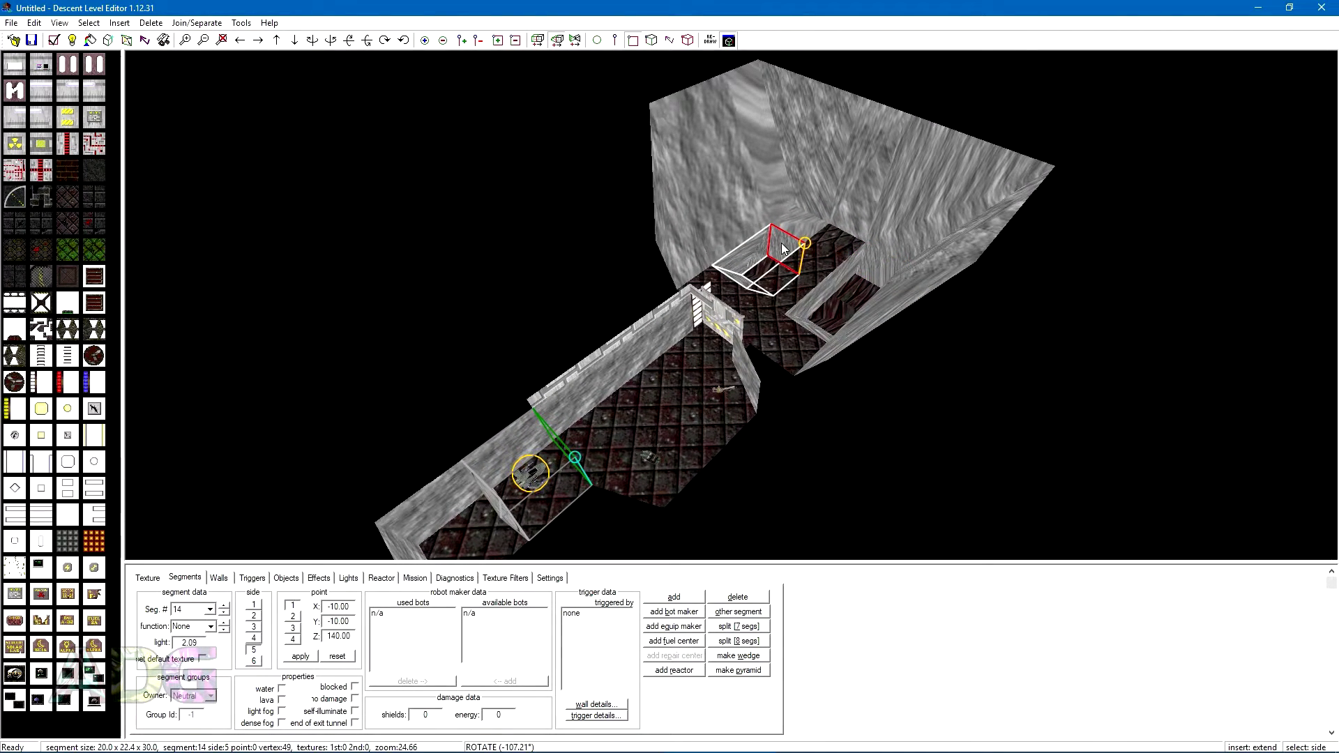
{"action": "key", "text": "Insert"}
{"action": "key", "text": "s"}
{"action": "key", "text": "s"}
{"action": "key", "text": "s"}
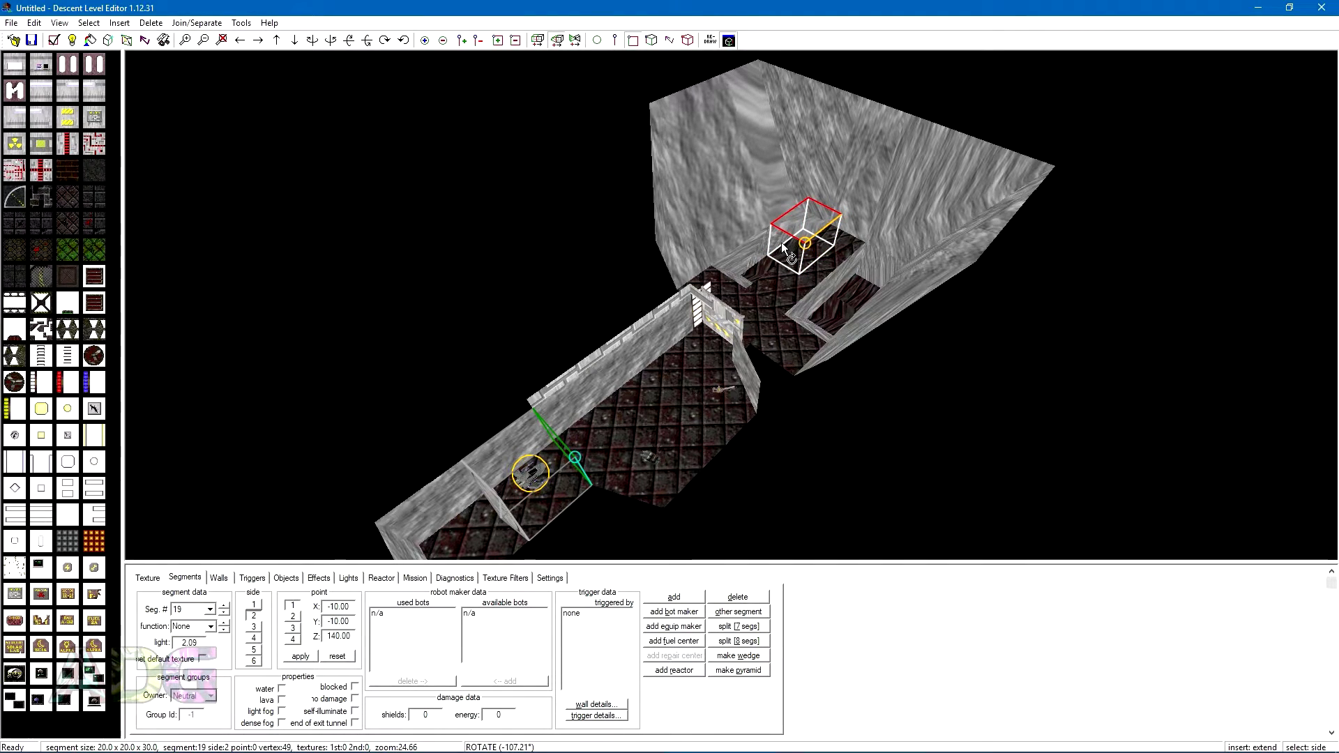
{"action": "key", "text": "shift+s"}
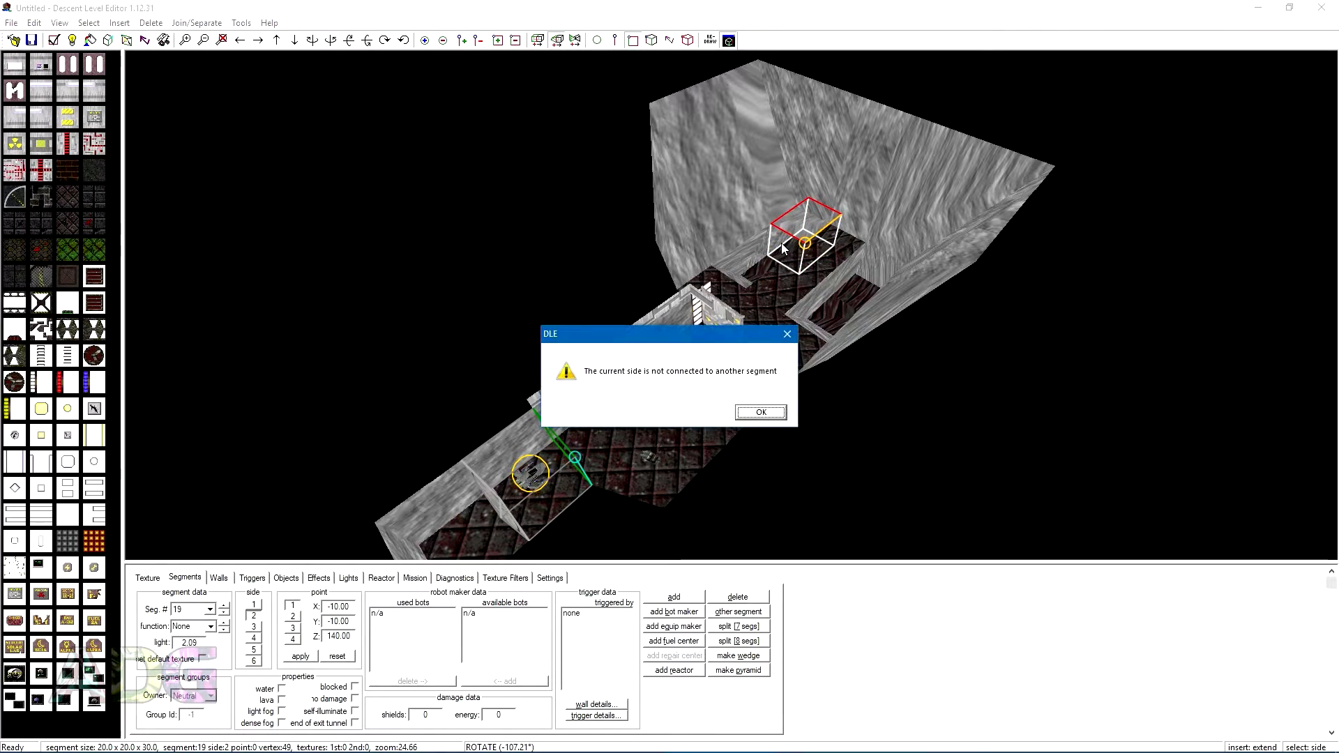
{"action": "left_click", "coordinate": [760, 412]}
- Examine the bottom side 4 of segment 16 and the far side 5 of segment 19
{"action": "left_click", "coordinate": [822, 227]}
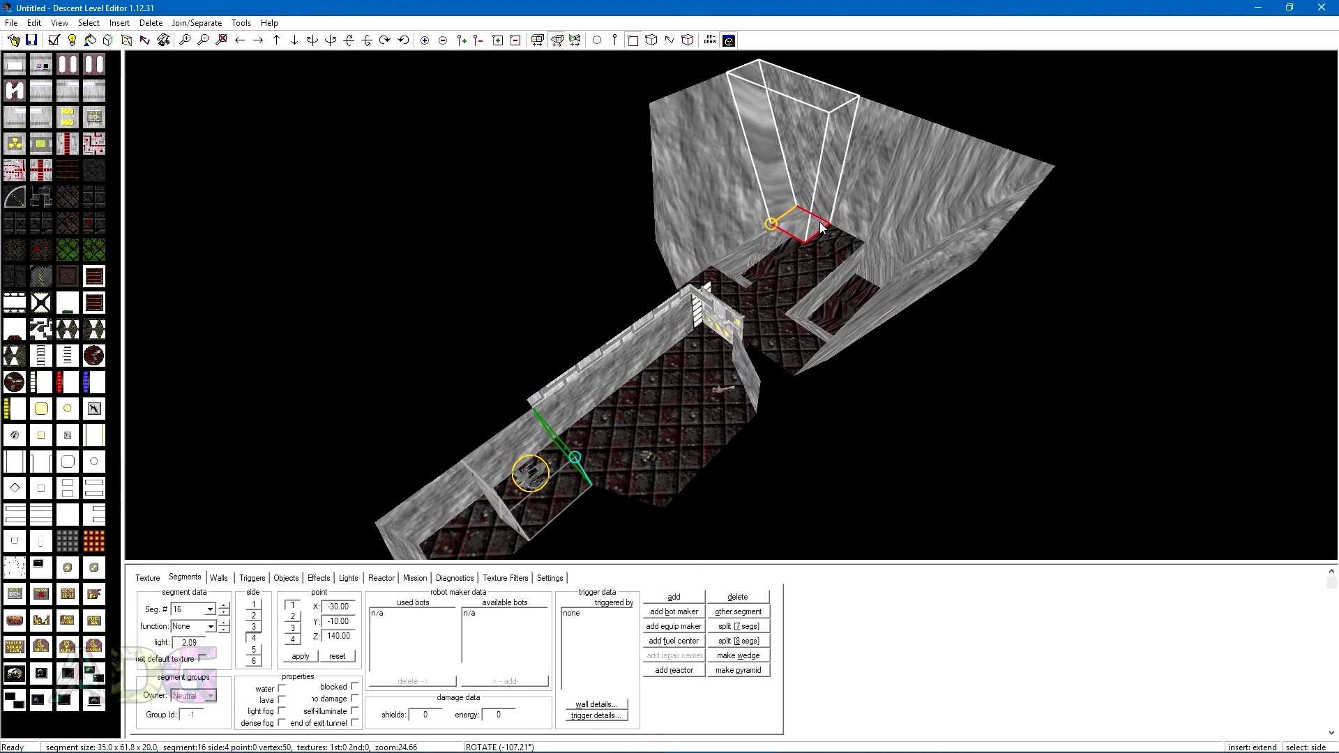
{"action": "left_click_drag", "start_coordinate": [643, 320], "coordinate": [589, 337]}
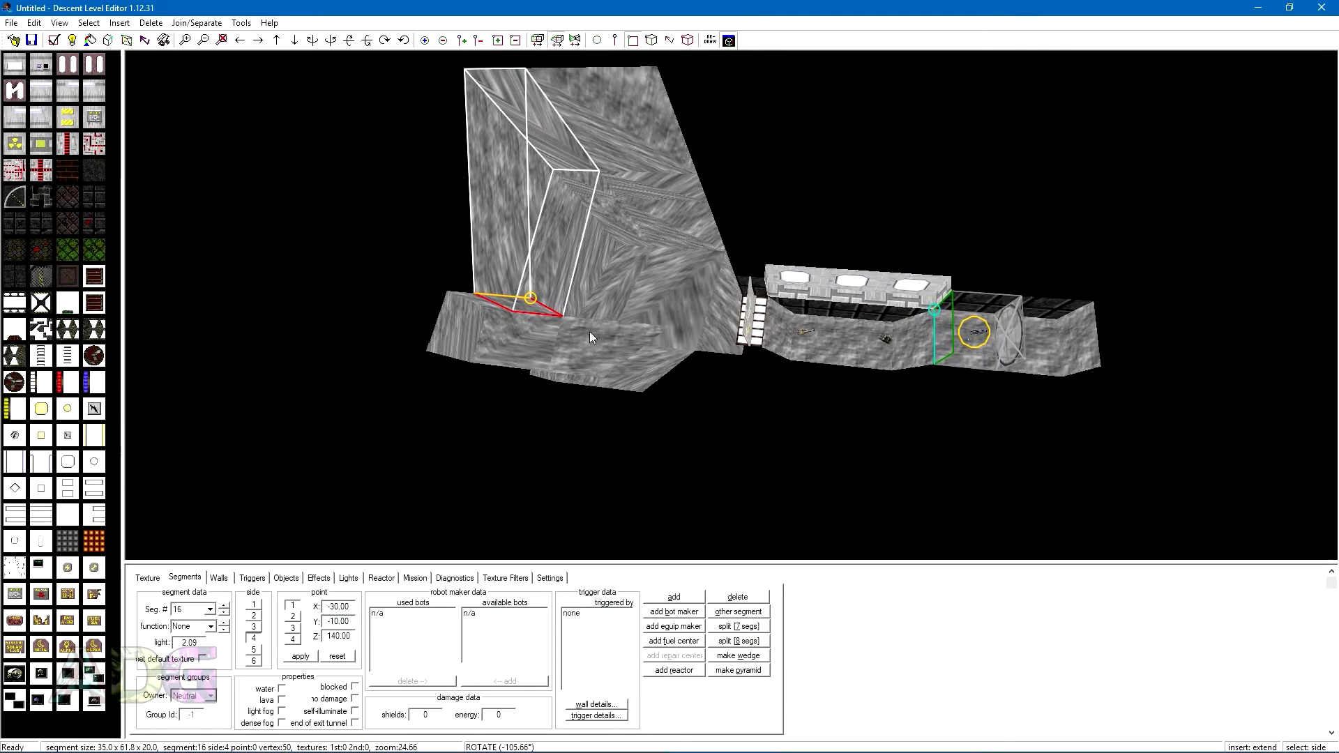
{"action": "left_click", "coordinate": [446, 332]}
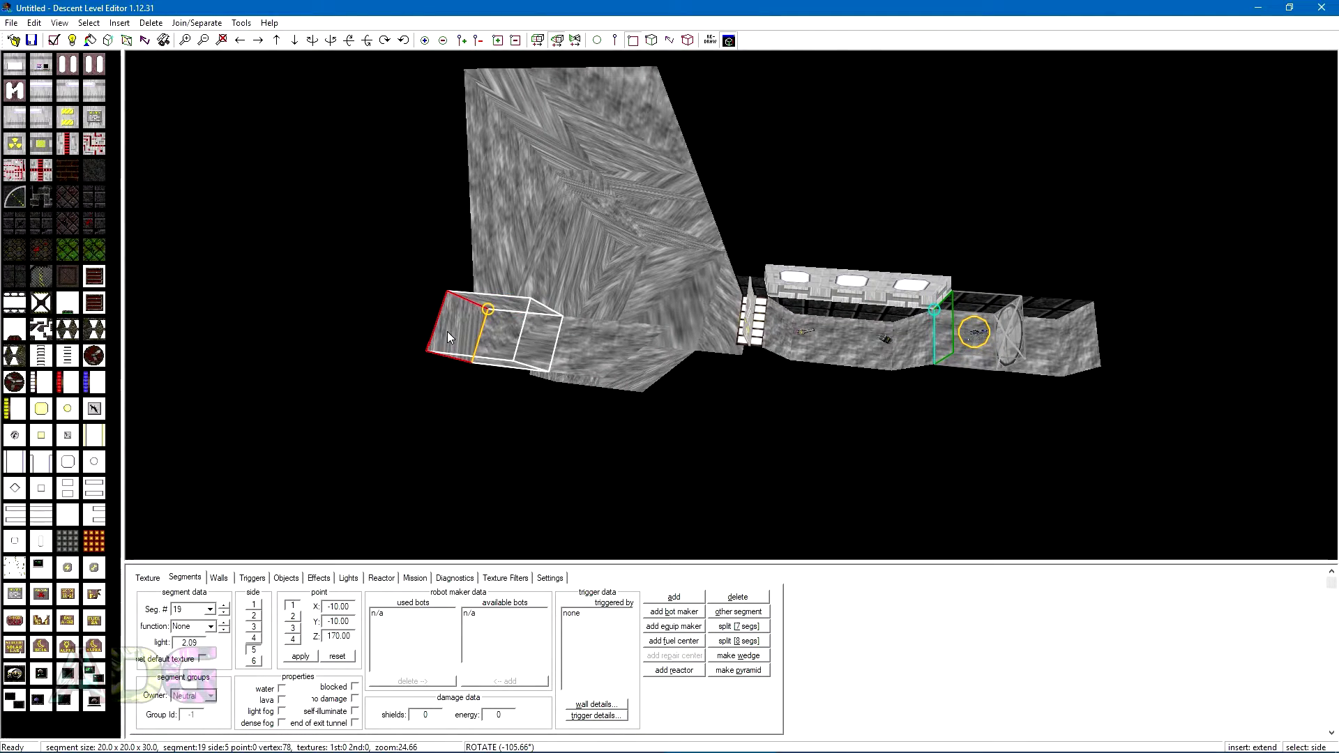
{"action": "key", "text": "s"}
{"action": "key", "text": "shift+s"}
{"action": "key", "text": "f"}
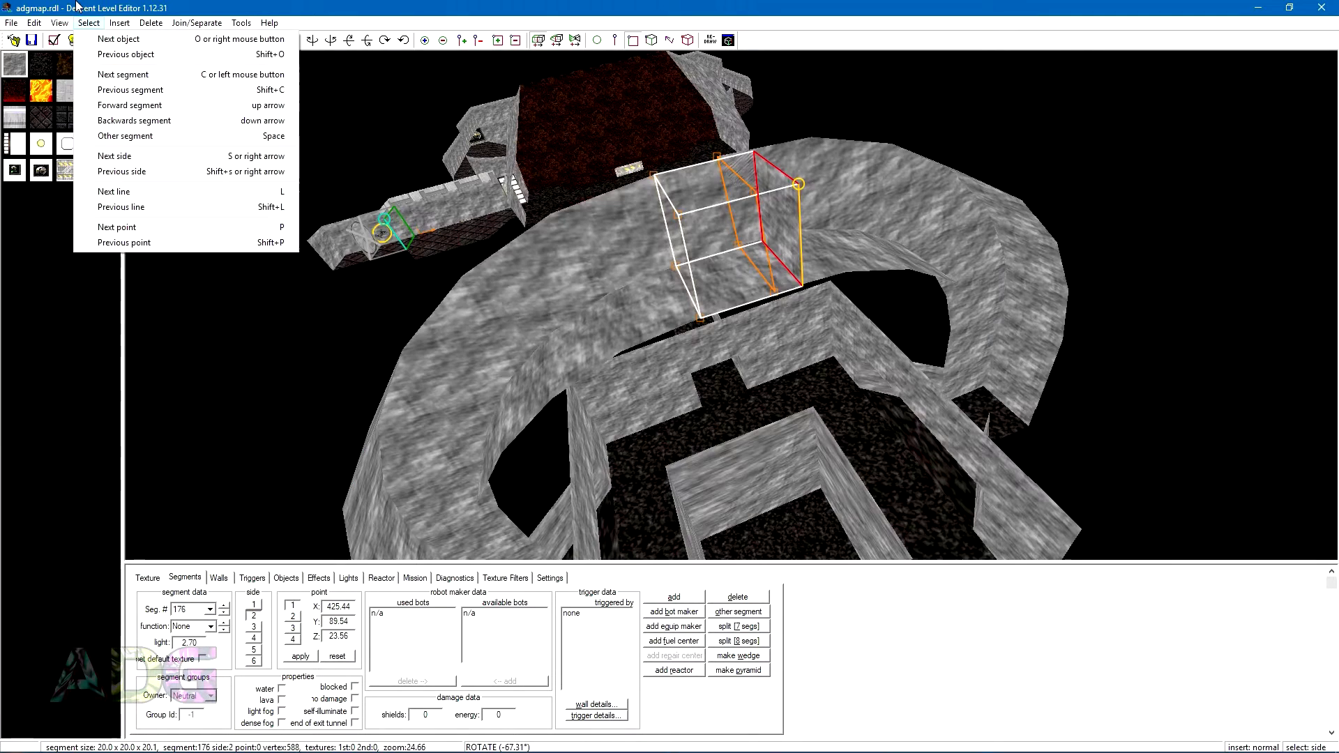
- Move side 2 of segment 176 inward until the segment measures 20.0 x 14.5 x 20.1
{"action": "left_click", "coordinate": [76, 1]}
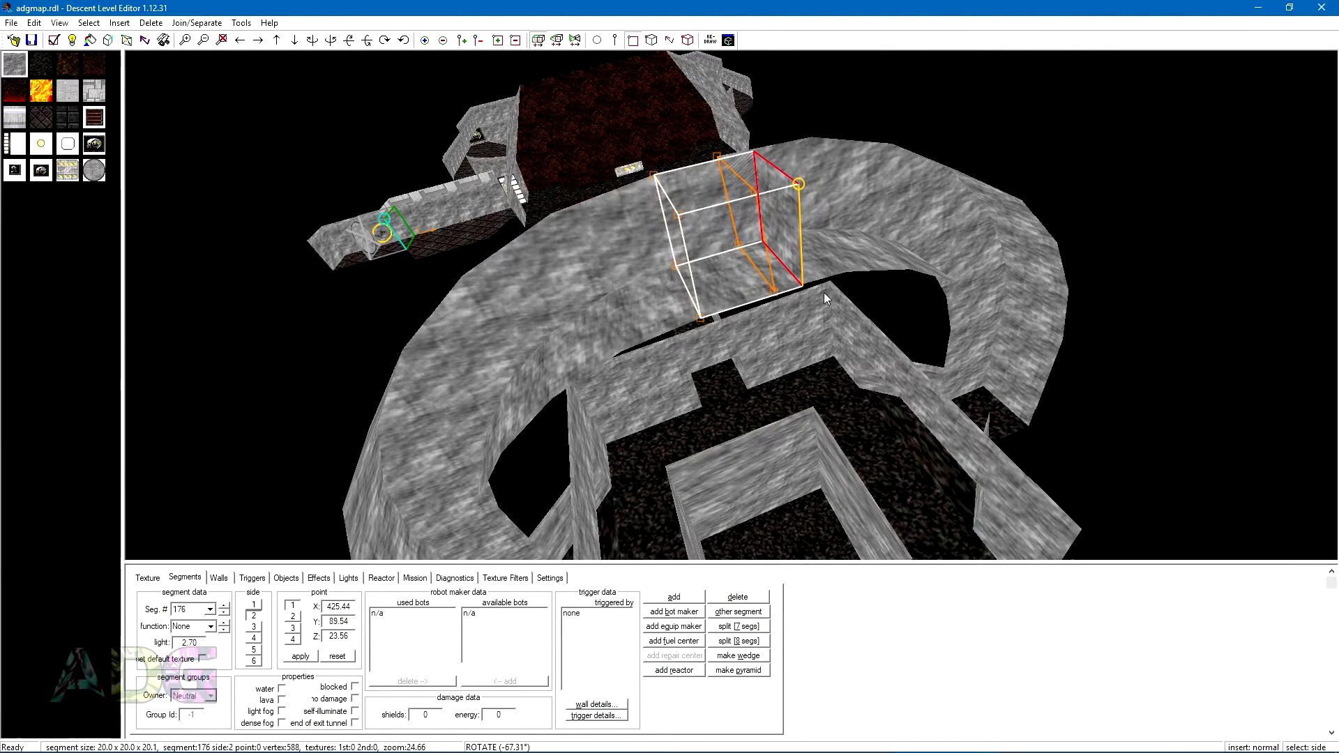
{"action": "key", "text": "minus"}
{"action": "key", "text": "minus"}
{"action": "key", "text": "minus"}
{"action": "key", "text": "minus"}
{"action": "key", "text": "minus"}
{"action": "key", "text": "minus"}
{"action": "key", "text": "minus"}
{"action": "key", "text": "minus"}
{"action": "key", "text": "minus"}
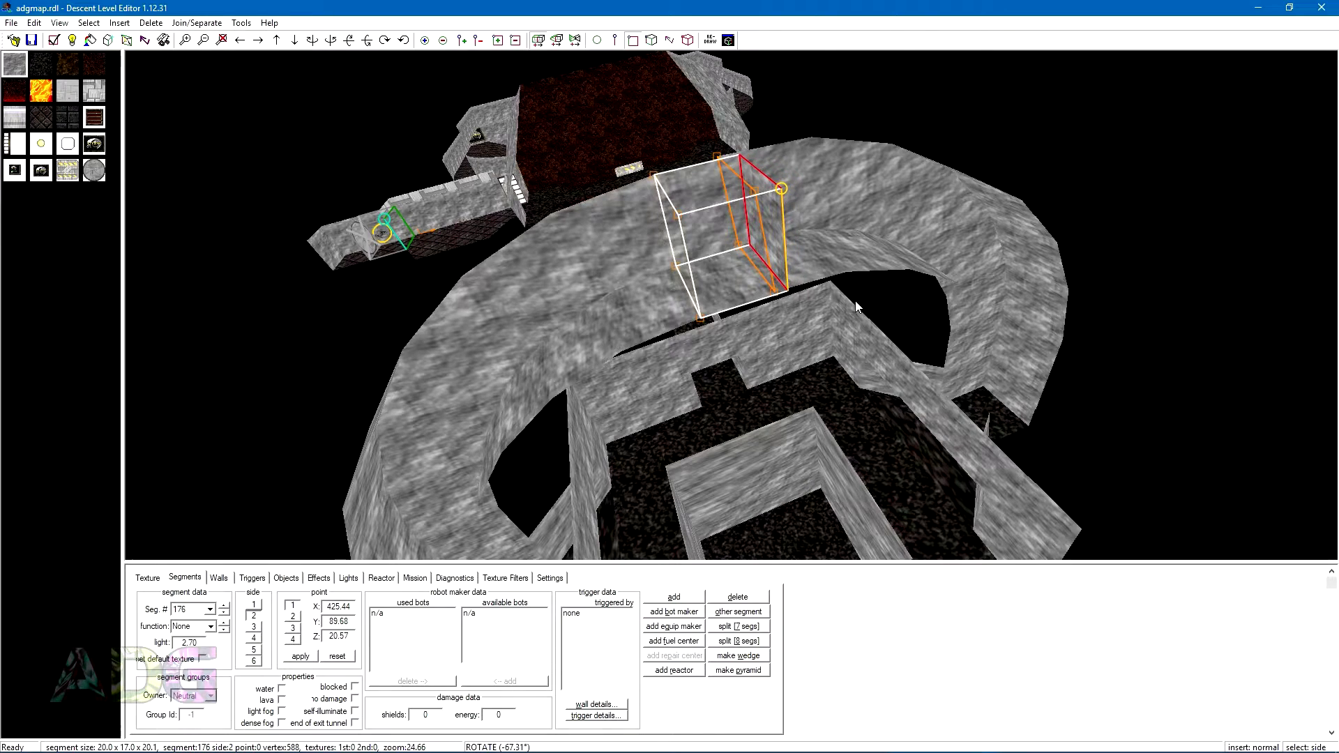
{"action": "key", "text": "Down"}
{"action": "key", "text": "Down"}
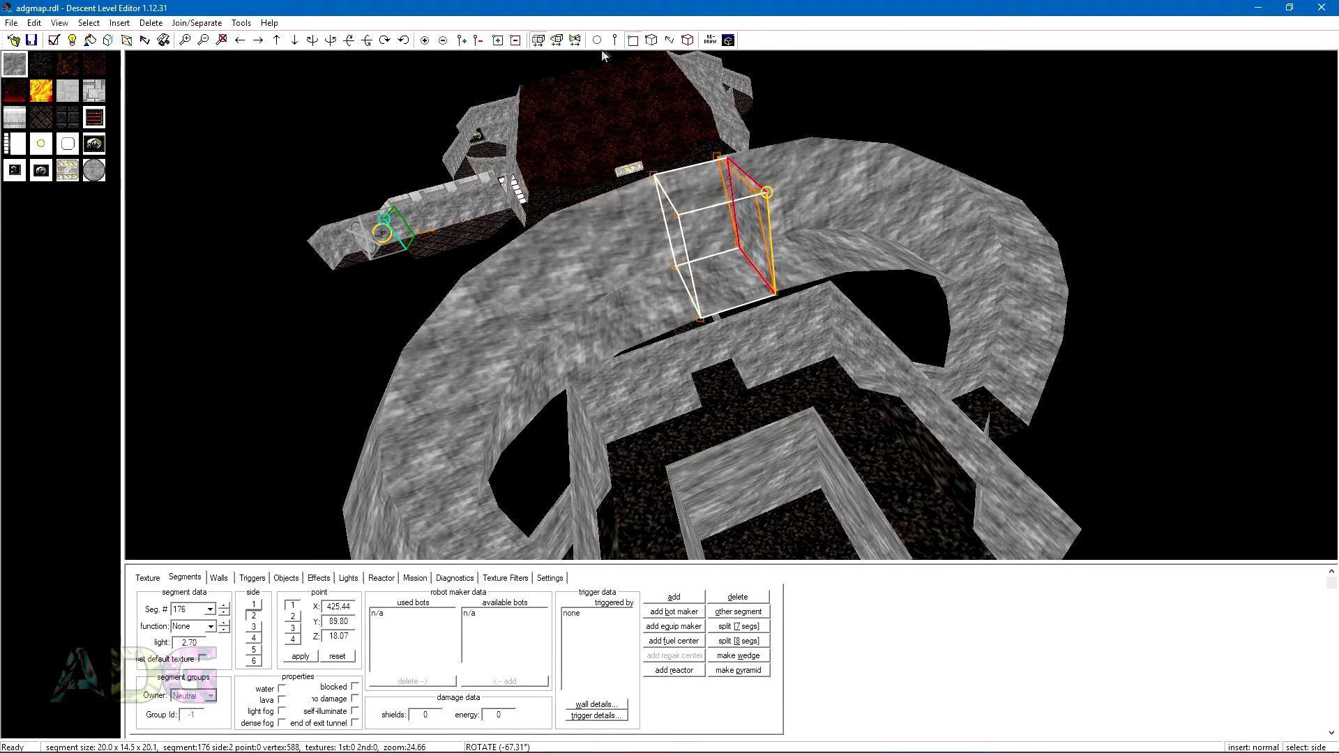
- Switch to line selection and move one edge of segment 176's side 2 inward to Z 16.57
{"action": "left_click", "coordinate": [616, 41]}
{"action": "key", "text": "Left"}
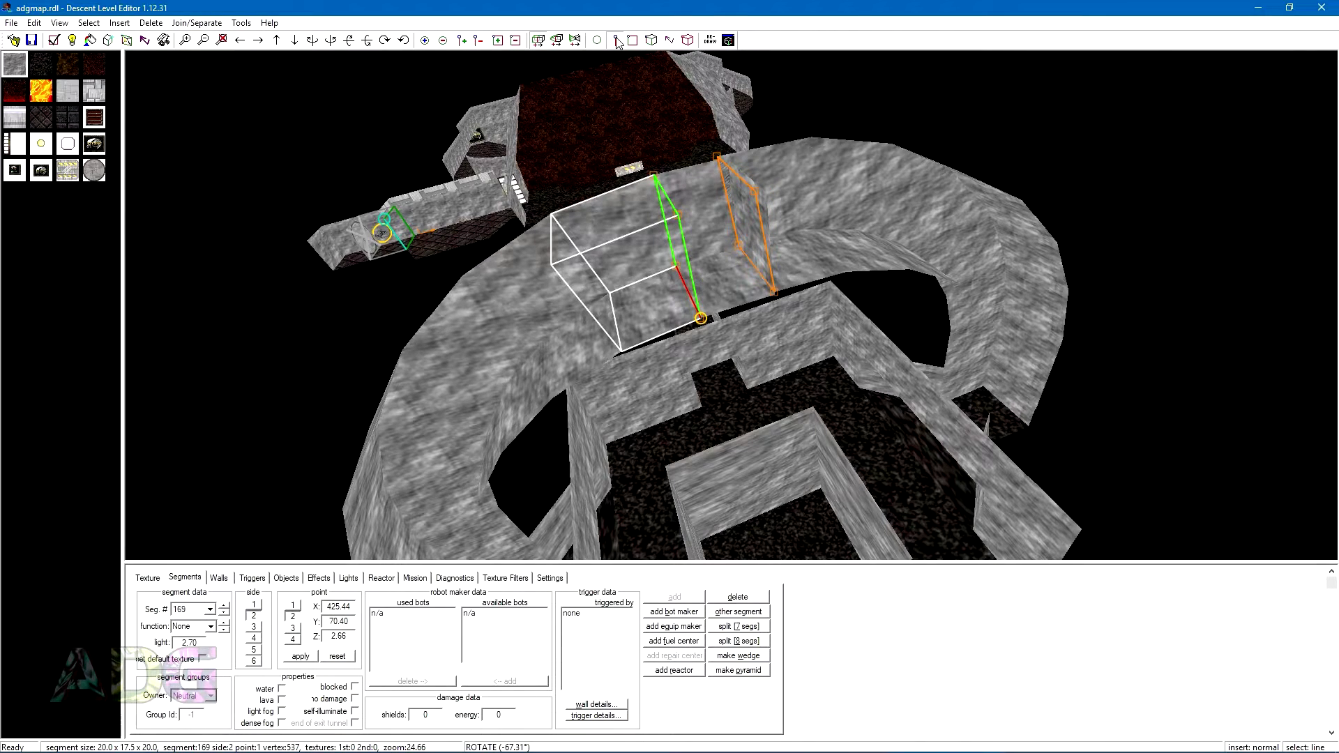
{"action": "key", "text": "f"}
{"action": "key", "text": "shift+l"}
{"action": "key", "text": "minus"}
{"action": "key", "text": "minus"}
{"action": "key", "text": "minus"}
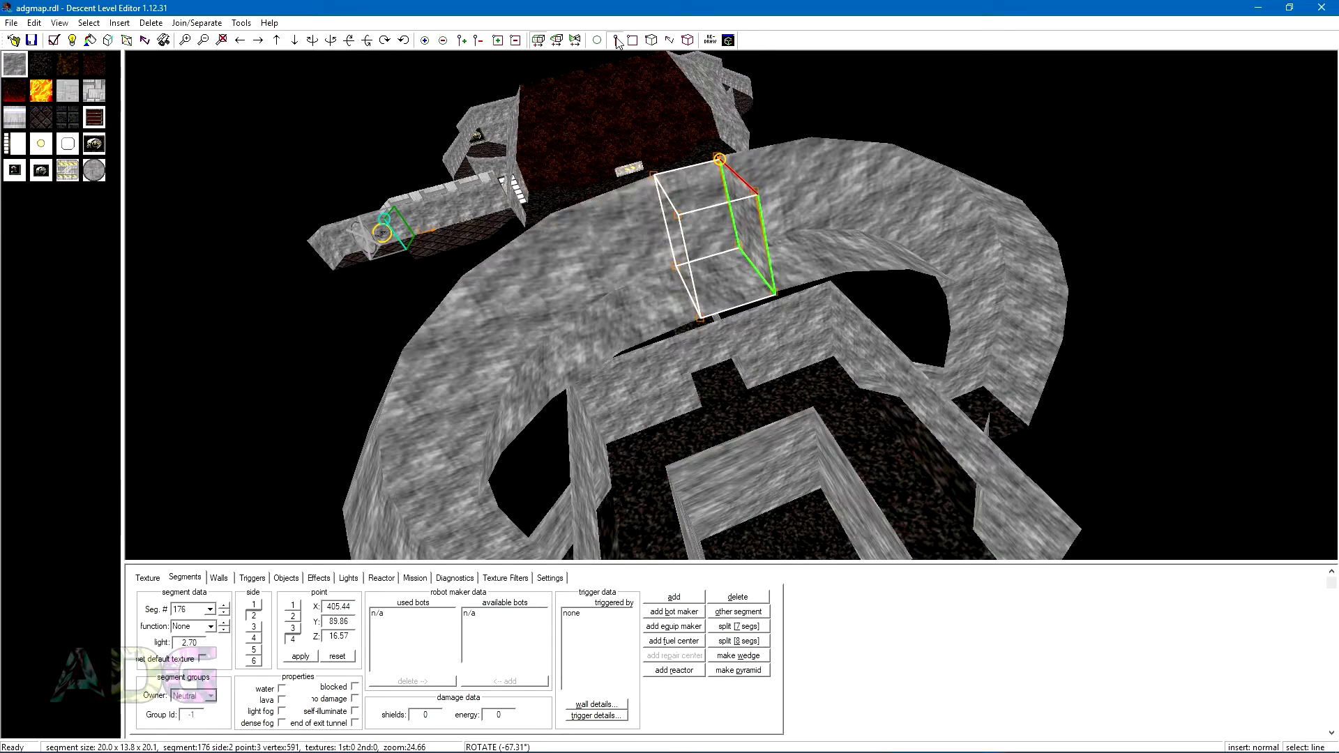
{"action": "middle_click_drag", "start_coordinate": [730, 237], "coordinate": [717, 229]}
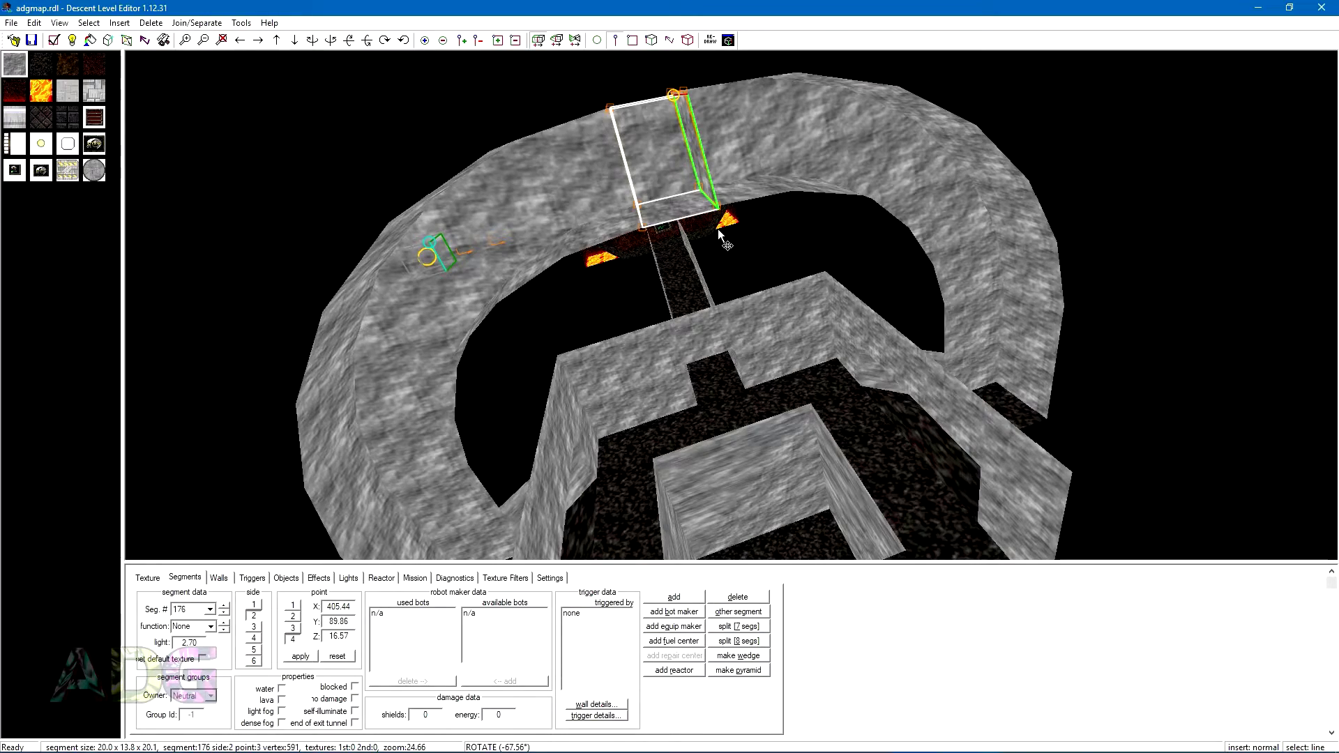
{"action": "key", "text": "Down"}
- Add a standard door on side 5 of segment 89
{"action": "mouse_move", "coordinate": [717, 229]}
{"action": "left_mouse_down"}
{"action": "mouse_move", "coordinate": [756, 221]}
{"action": "mouse_move", "coordinate": [714, 212]}
{"action": "mouse_move", "coordinate": [668, 236]}
{"action": "mouse_move", "coordinate": [717, 241]}
{"action": "mouse_move", "coordinate": [719, 258]}
{"action": "mouse_move", "coordinate": [721, 223]}
{"action": "left_mouse_up"}
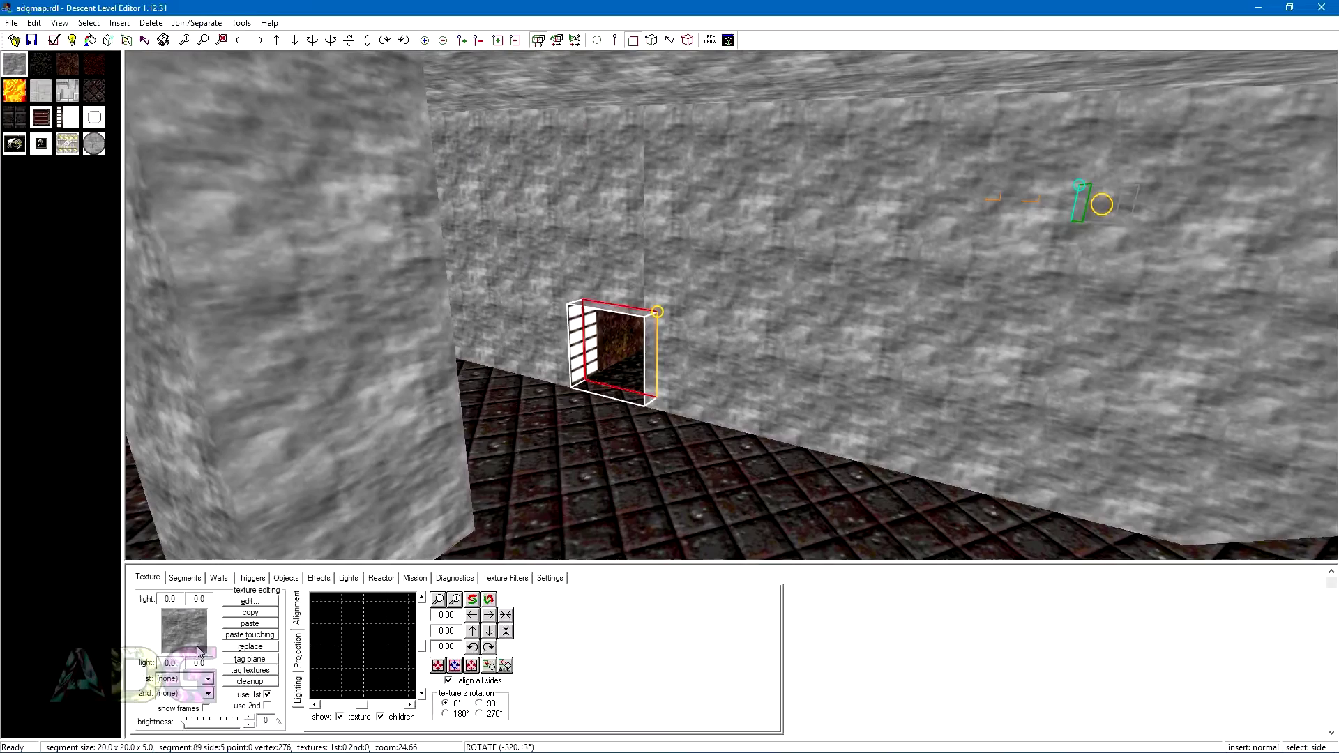
{"action": "left_click", "coordinate": [218, 579]}
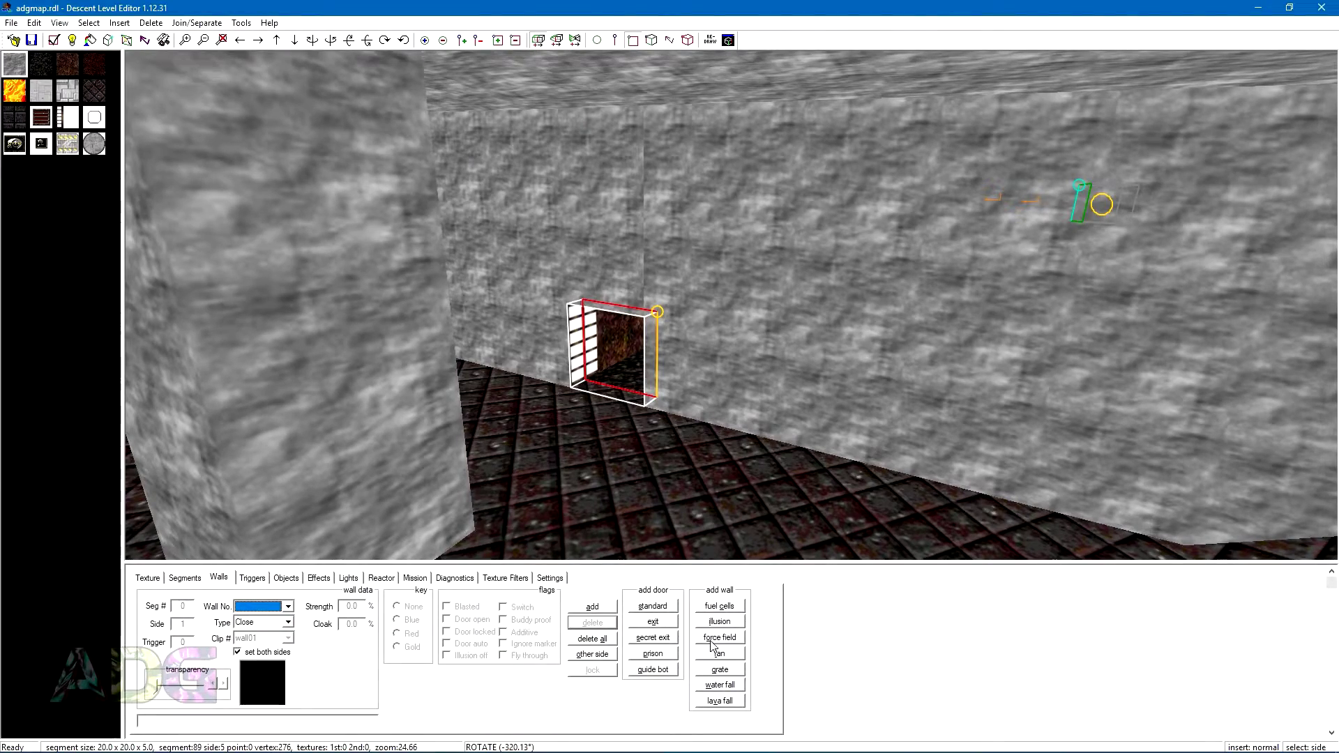
{"action": "left_click", "coordinate": [664, 608]}
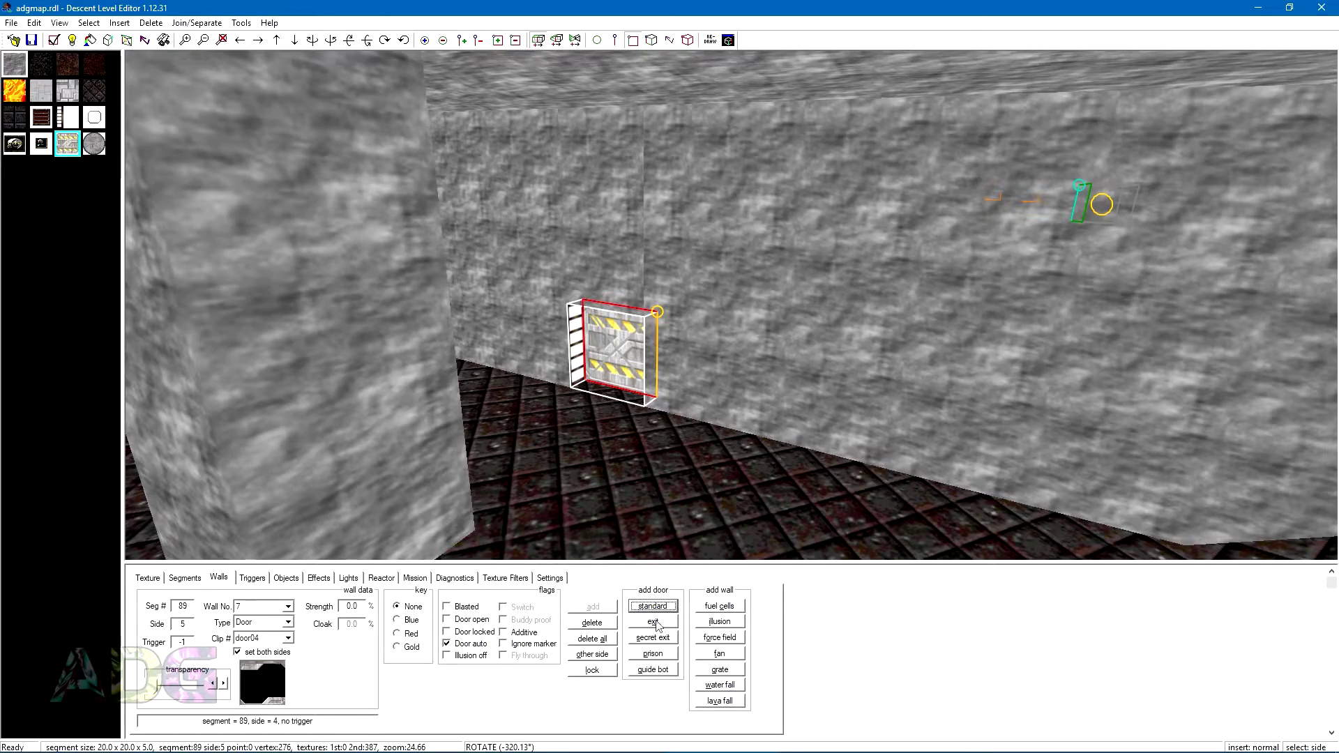
- Apply the rock227 texture as primary texture behind the door on side 6 of segment 90
{"action": "left_click_drag", "start_coordinate": [663, 467], "coordinate": [548, 463]}
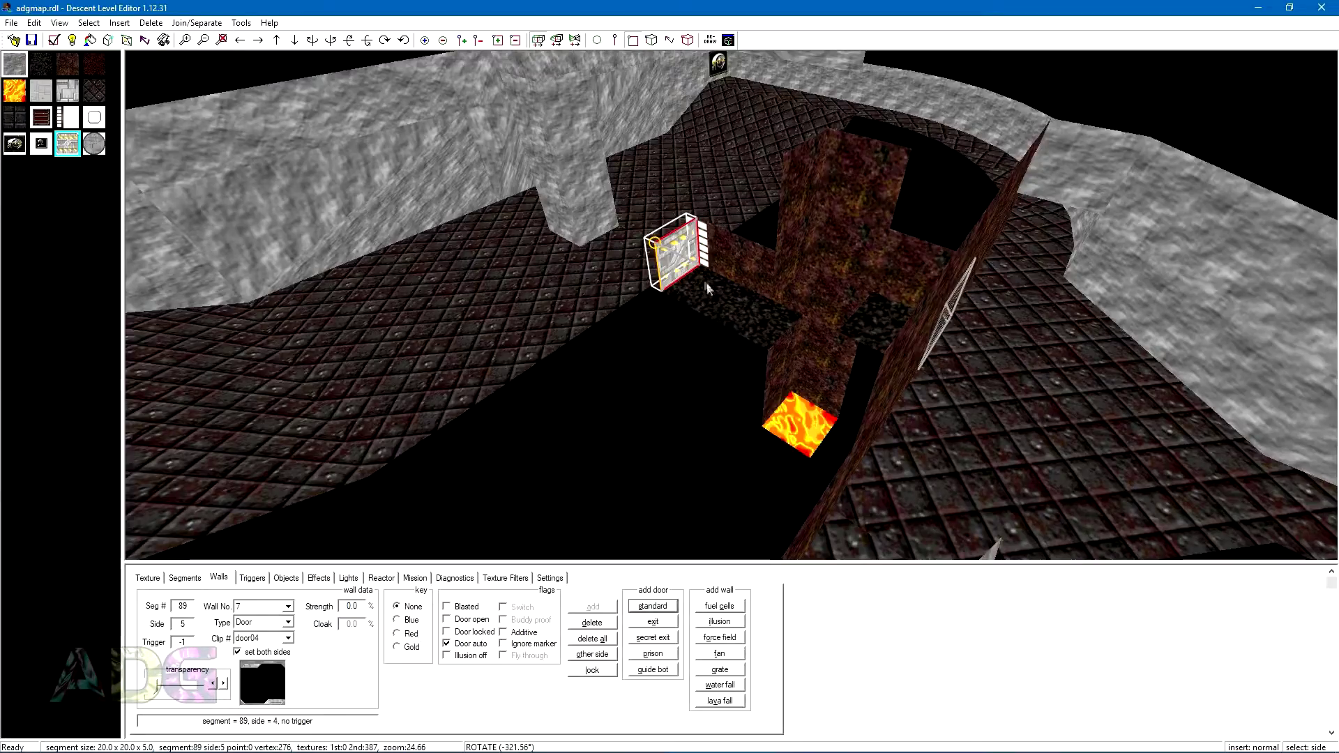
{"action": "scroll", "coordinate": [692, 268], "scroll_direction": "up", "scroll_amount": 3}
{"action": "mouse_move", "coordinate": [692, 265]}
{"action": "left_mouse_down"}
{"action": "mouse_move", "coordinate": [691, 212]}
{"action": "mouse_move", "coordinate": [594, 214]}
{"action": "mouse_move", "coordinate": [714, 270]}
{"action": "left_mouse_up"}
{"action": "left_click", "coordinate": [714, 315]}
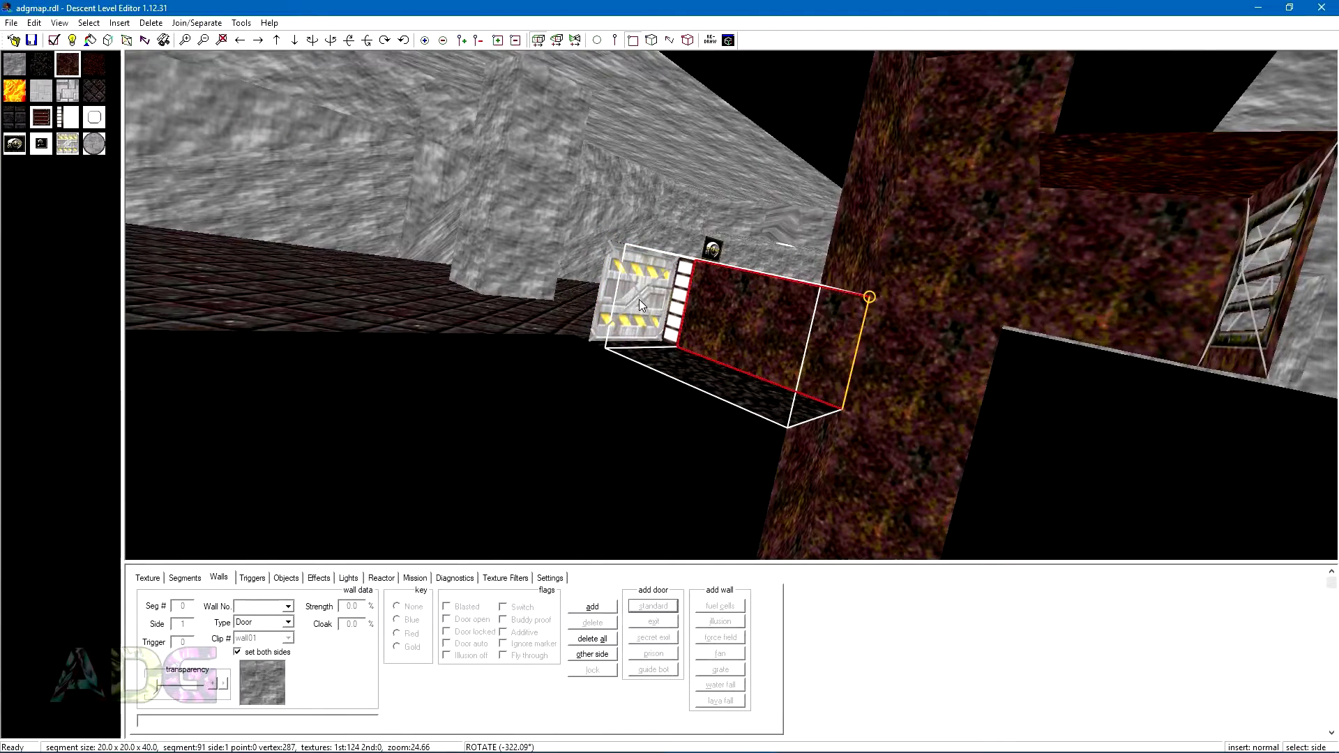
{"action": "left_click", "coordinate": [645, 347]}
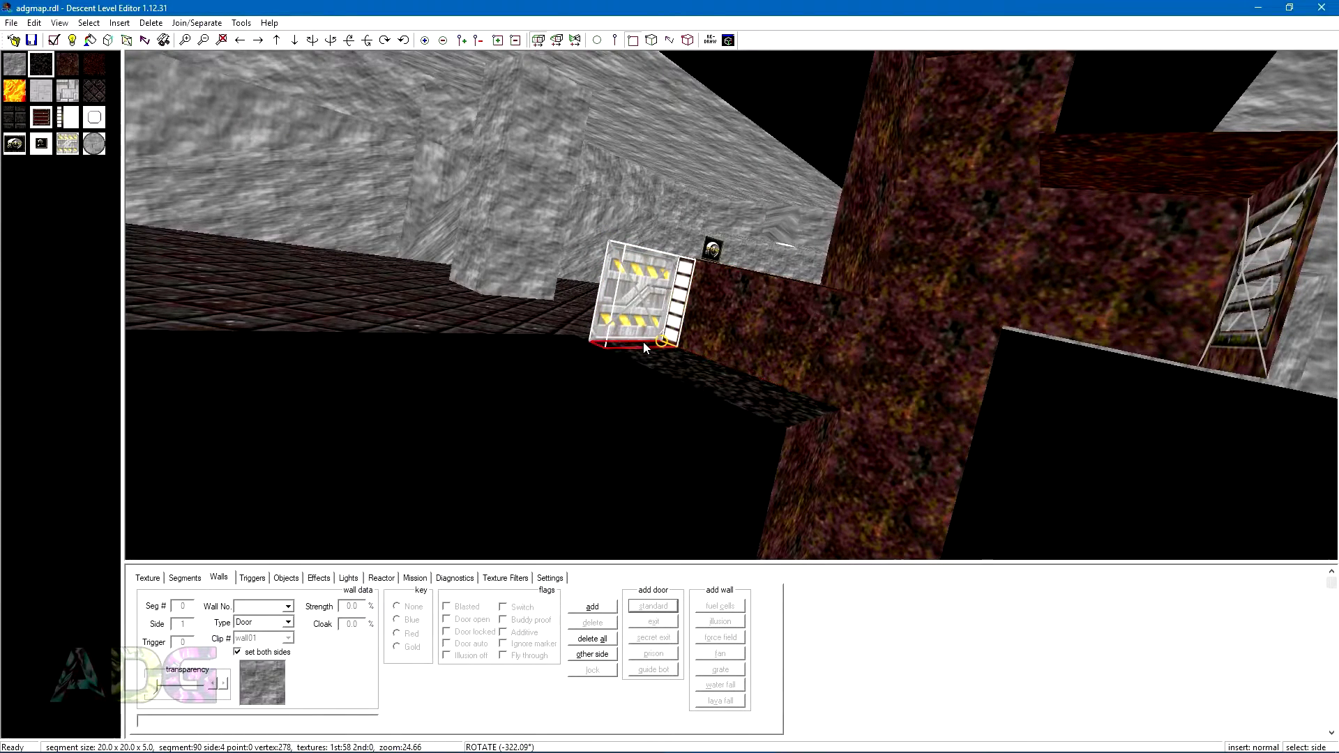
{"action": "left_click", "coordinate": [147, 579]}
{"action": "key", "text": "shift+s"}
{"action": "key", "text": "shift+s"}
{"action": "key", "text": "s"}
{"action": "key", "text": "s"}
{"action": "key", "text": "s"}
{"action": "key", "text": "s"}
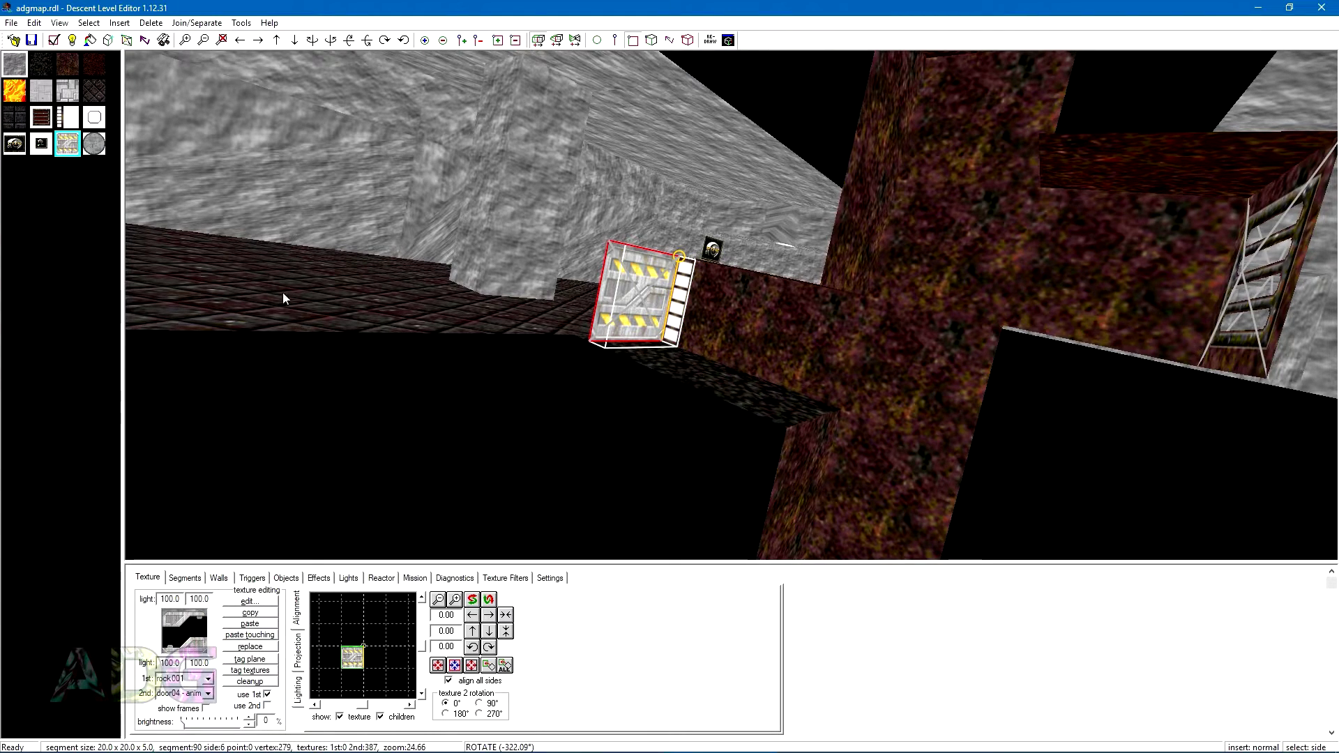
{"action": "left_click", "coordinate": [68, 65]}
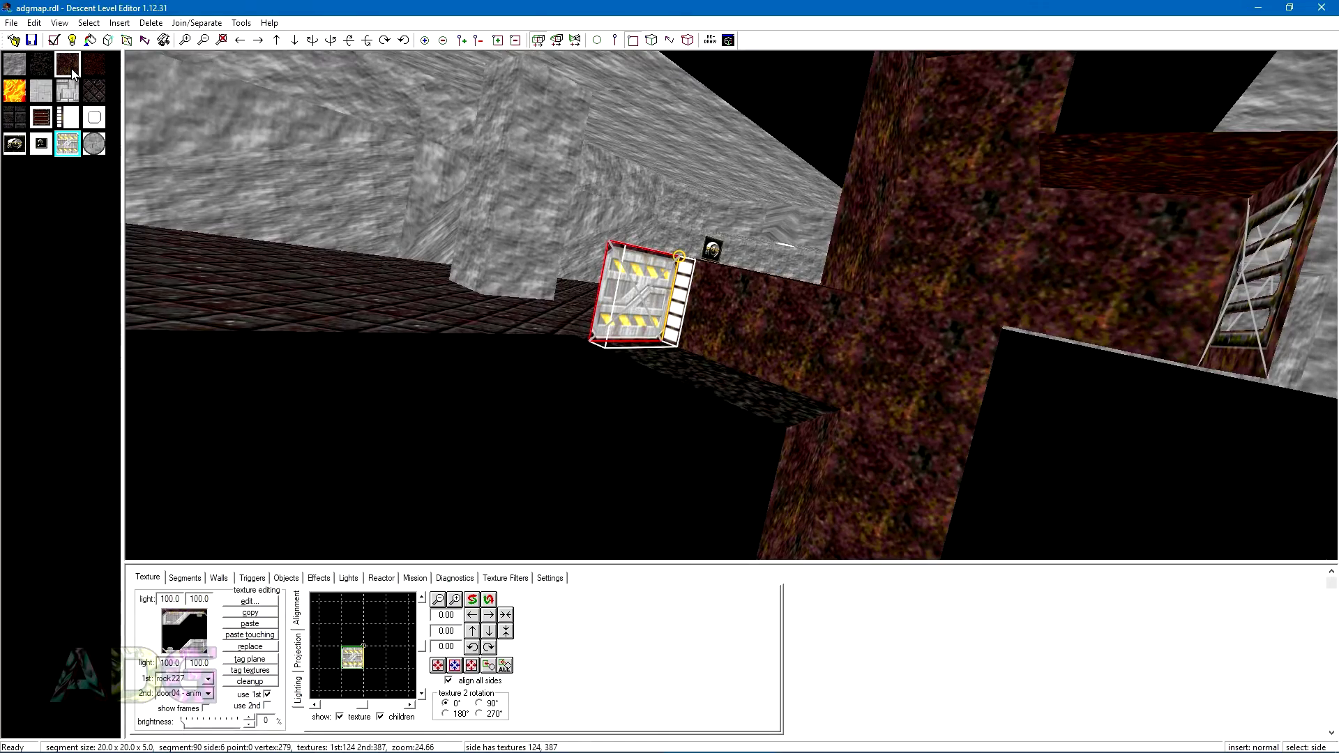
- Add fuel cell walls on side 2 of segments 167, 168, 169 and 176 in the arch
{"action": "middle_click_drag", "start_coordinate": [471, 345], "coordinate": [439, 313]}
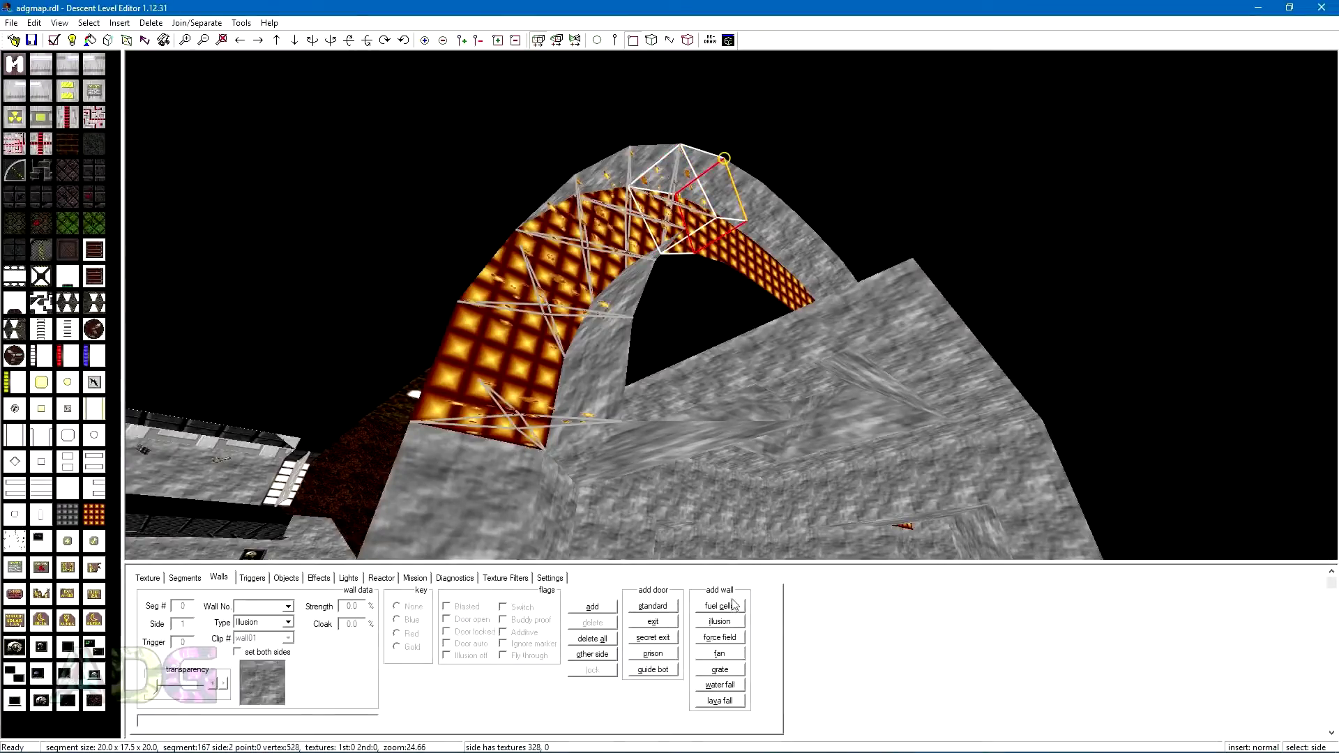
{"action": "left_click", "coordinate": [719, 606]}
{"action": "key", "text": "c"}
{"action": "left_click", "coordinate": [730, 606]}
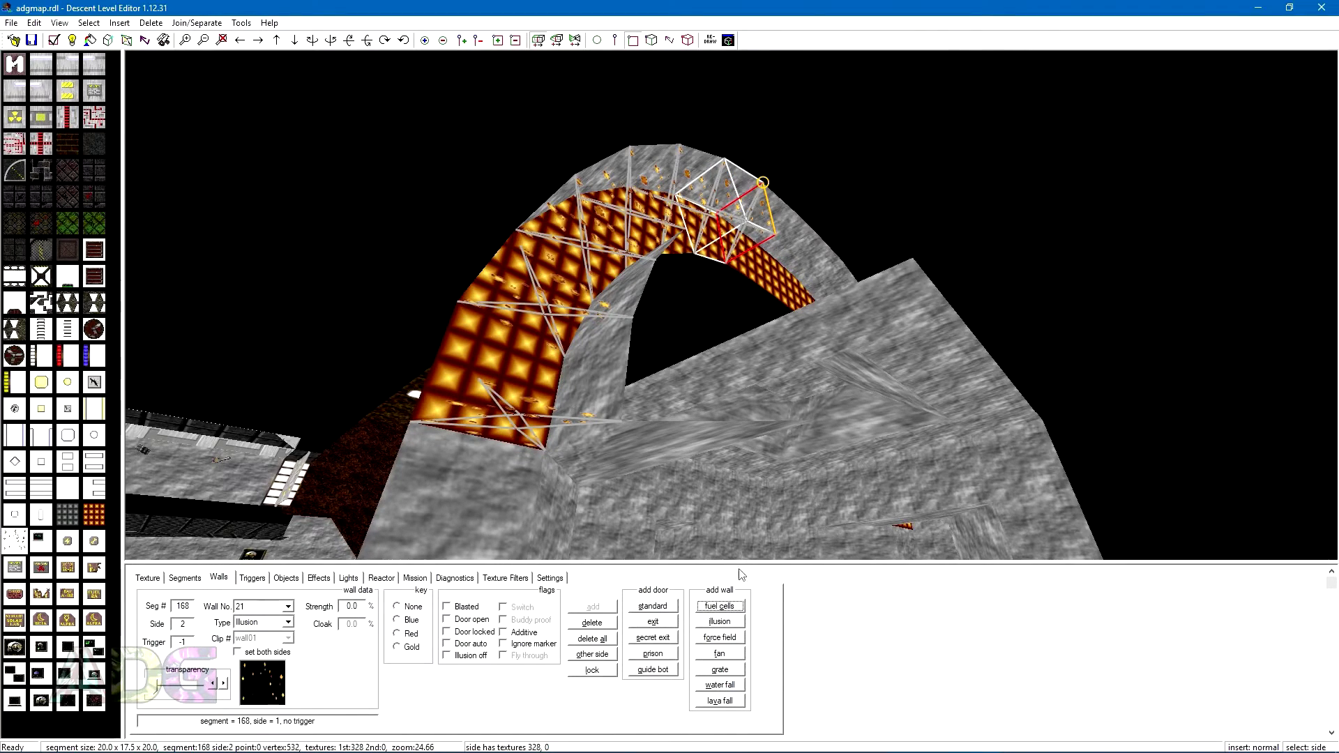
{"action": "key", "text": "c"}
{"action": "left_click", "coordinate": [740, 604]}
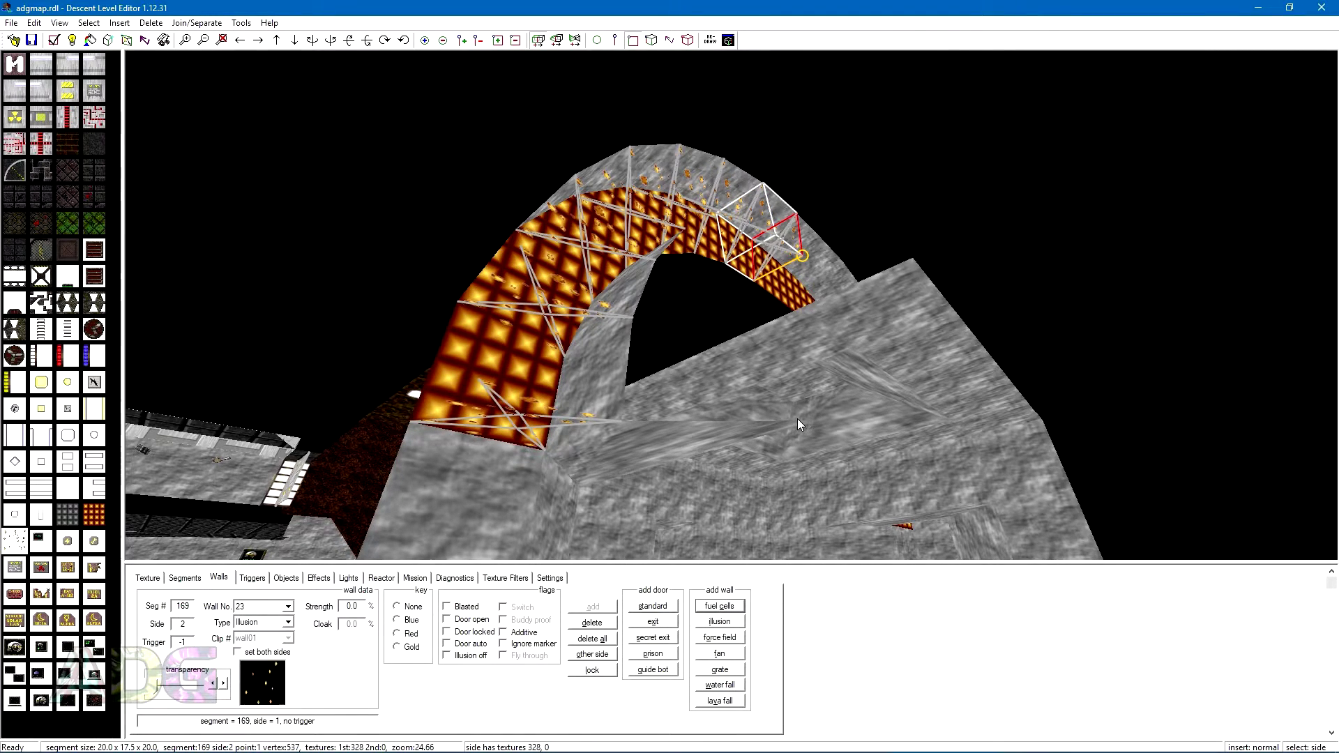
{"action": "middle_click_drag", "start_coordinate": [797, 418], "coordinate": [643, 483]}
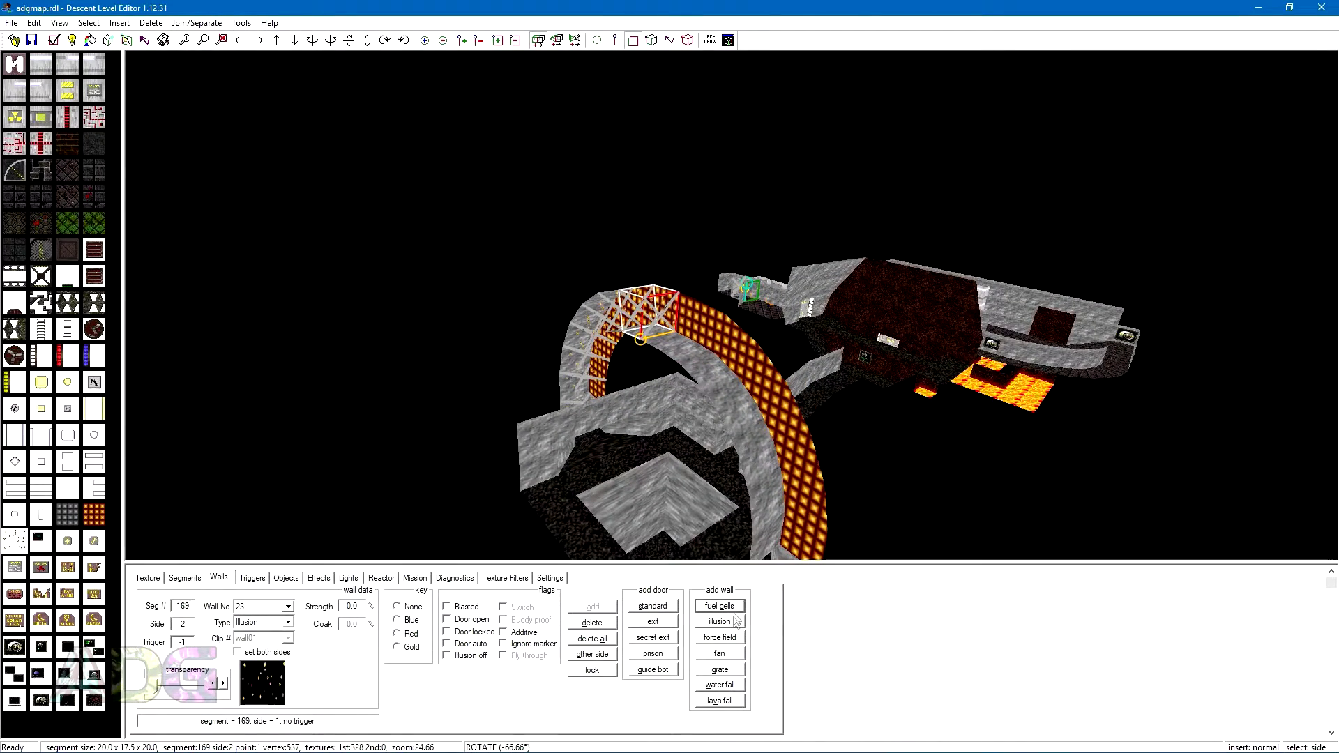
{"action": "left_click", "coordinate": [682, 317]}
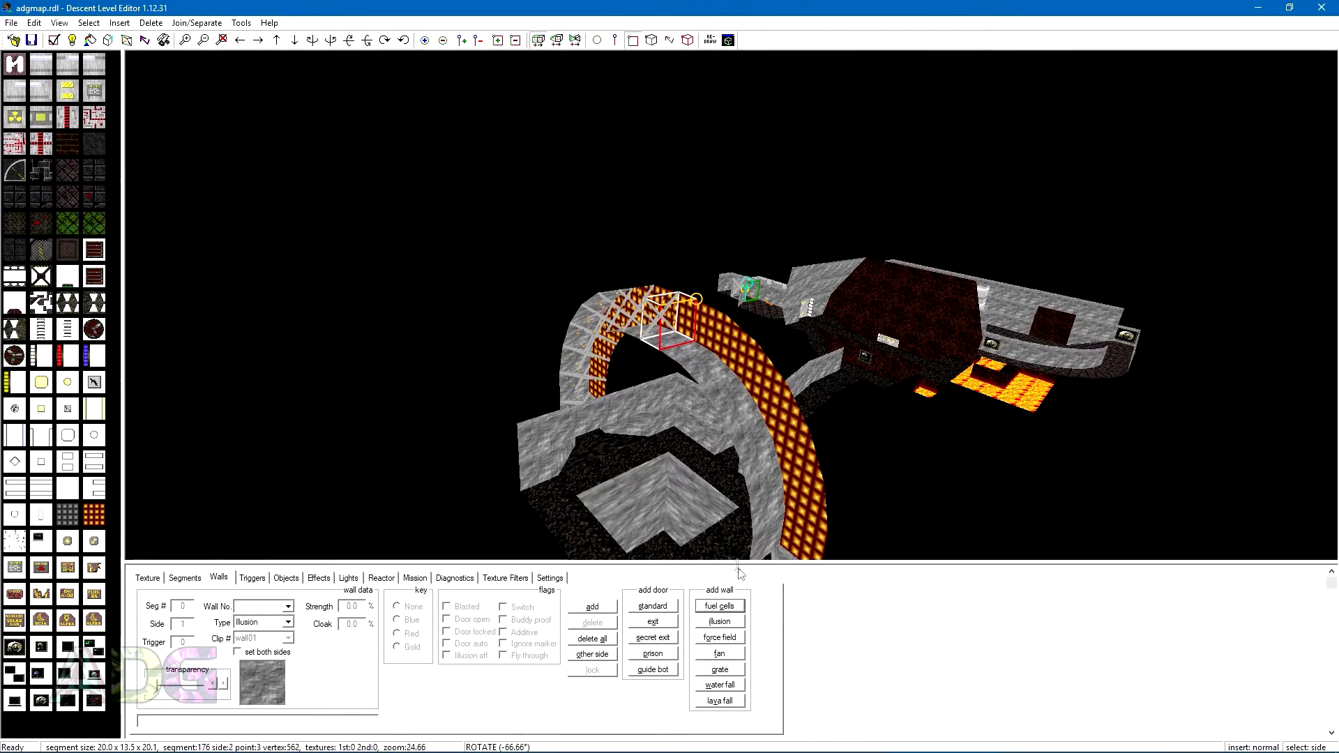
{"action": "left_click", "coordinate": [726, 606]}
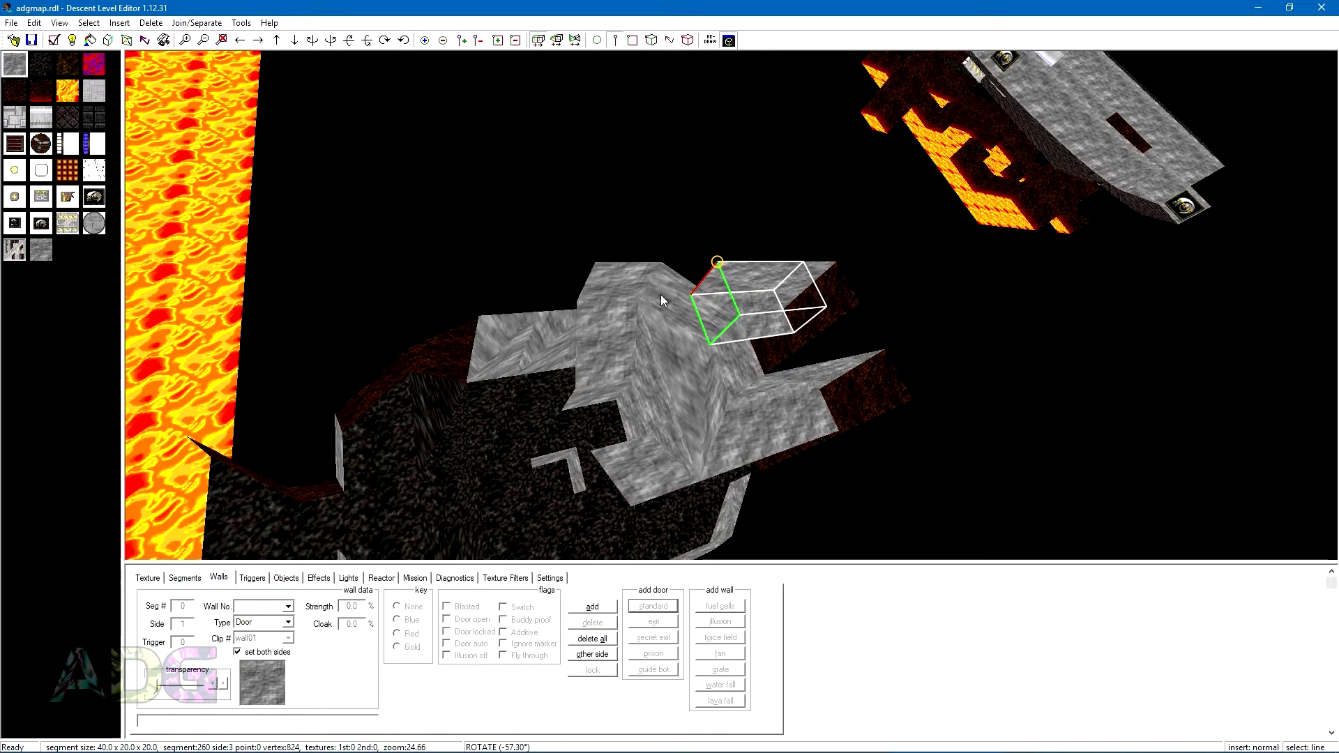
- Move one edge of segment 260's side 3 outward until the segment measures 50.0 x 20.0 x 22.4
{"action": "key", "text": "plus"}
{"action": "key", "text": "plus"}
{"action": "key", "text": "plus"}
{"action": "key", "text": "plus"}
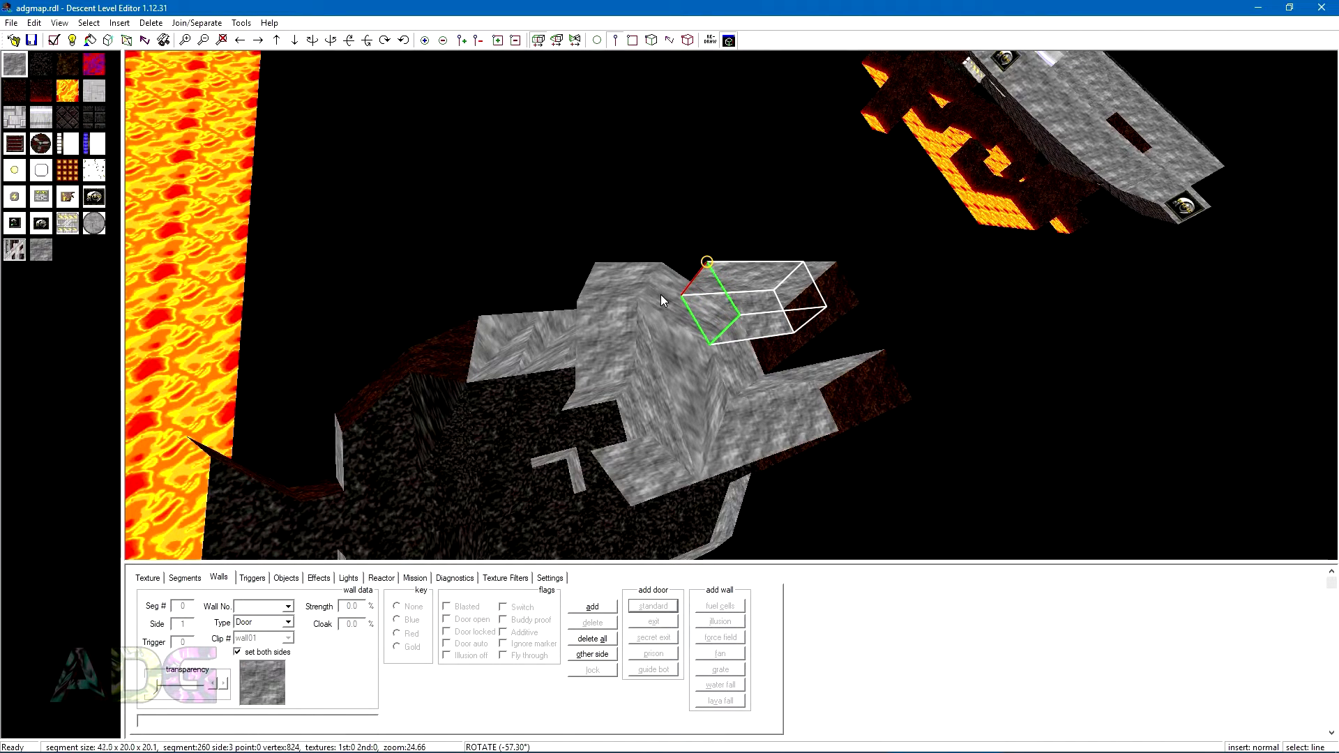
{"action": "key", "text": "Left"}
{"action": "key", "text": "Left"}
{"action": "key", "text": "Left"}
{"action": "key", "text": "Left"}
{"action": "key", "text": "Left"}
{"action": "key", "text": "Left"}
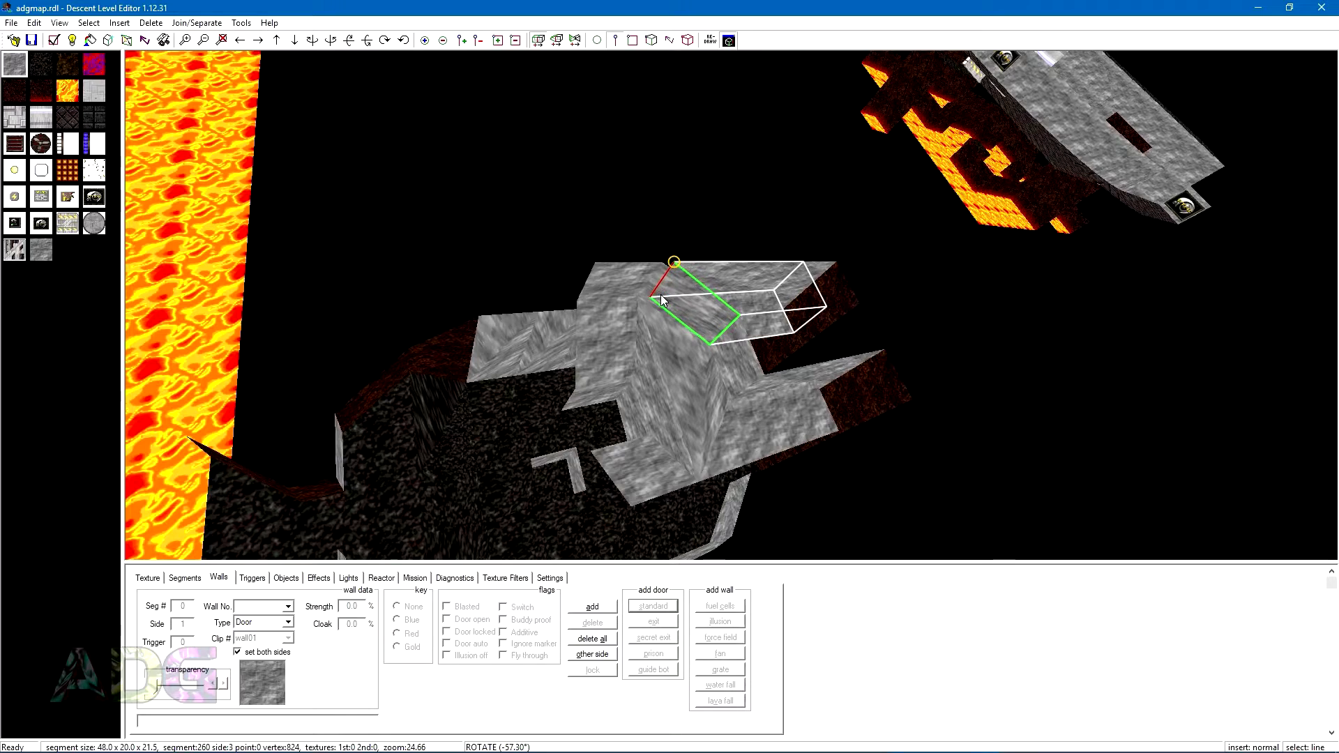
{"action": "key", "text": "Left"}
{"action": "key", "text": "Left"}
{"action": "key", "text": "Left"}
- Switch to side selection and select side 3 of segment 265
{"action": "middle_click_drag", "start_coordinate": [697, 322], "coordinate": [659, 307]}
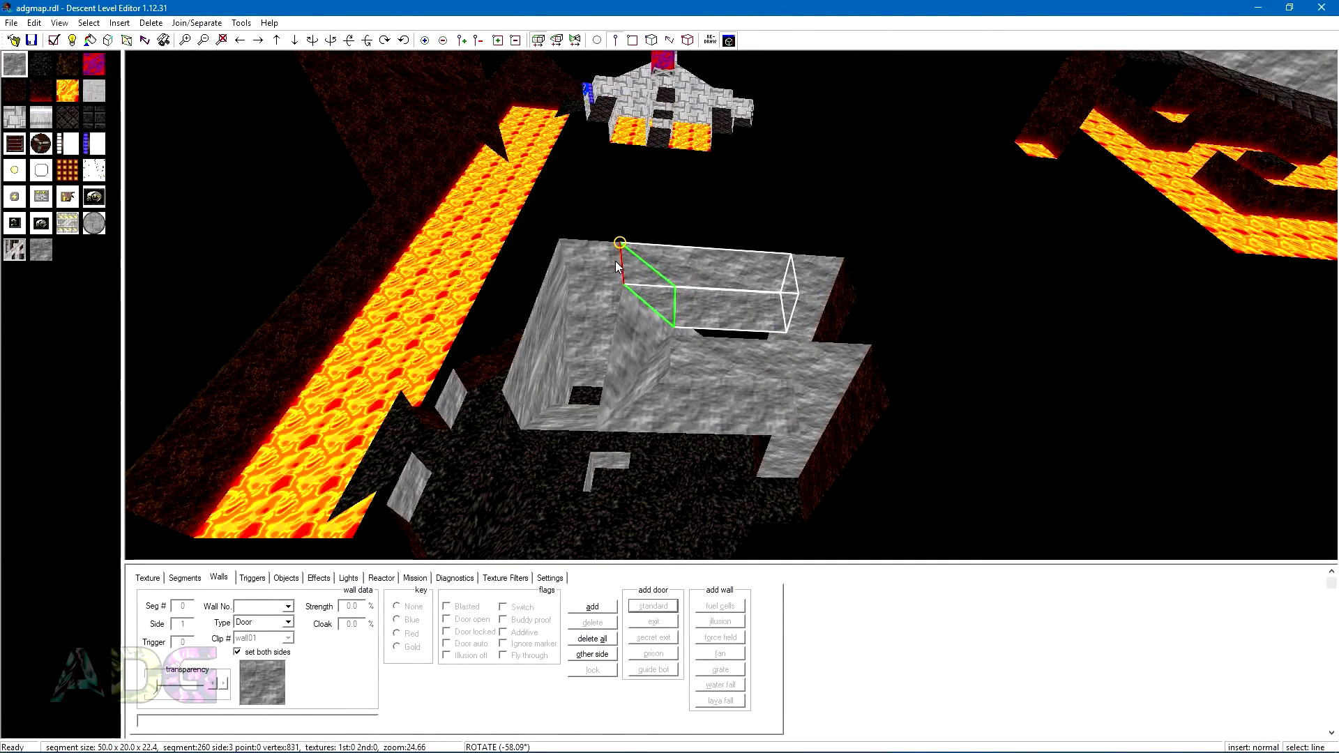
{"action": "left_click_drag", "start_coordinate": [615, 260], "coordinate": [578, 261]}
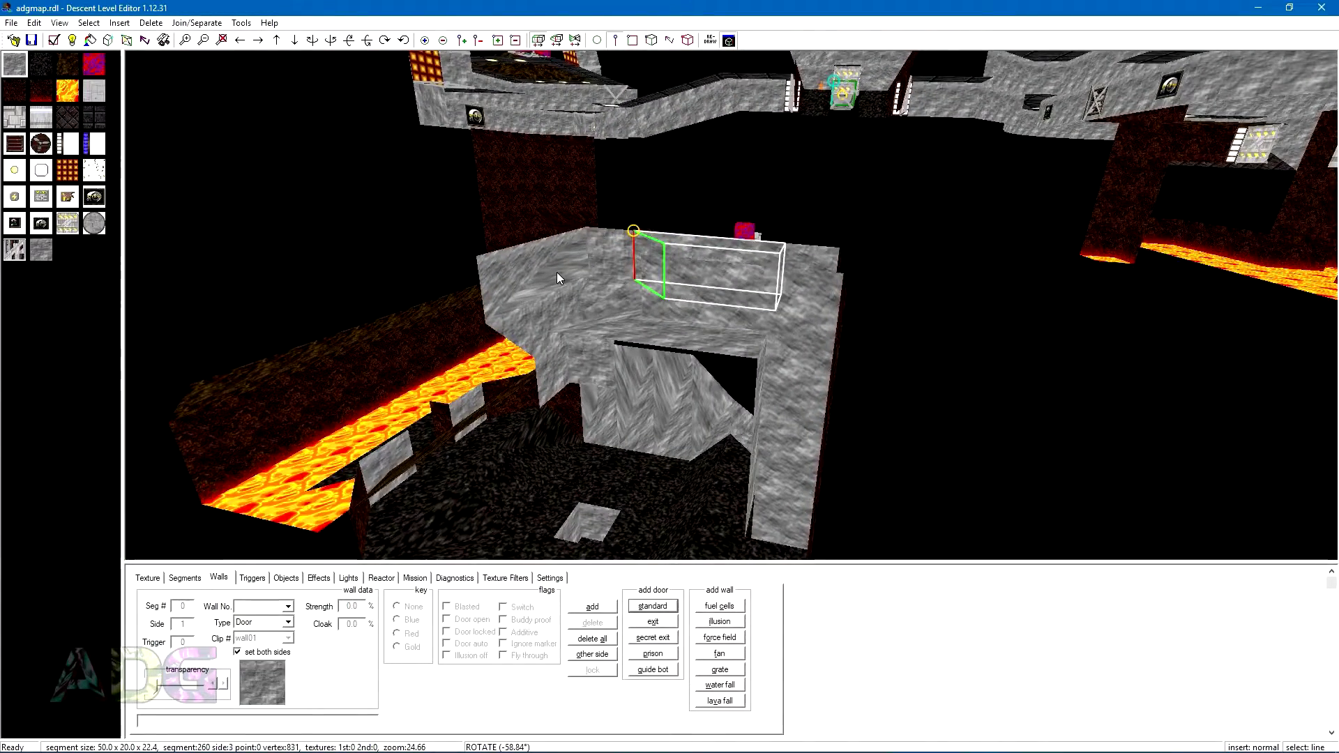
{"action": "left_click", "coordinate": [640, 45]}
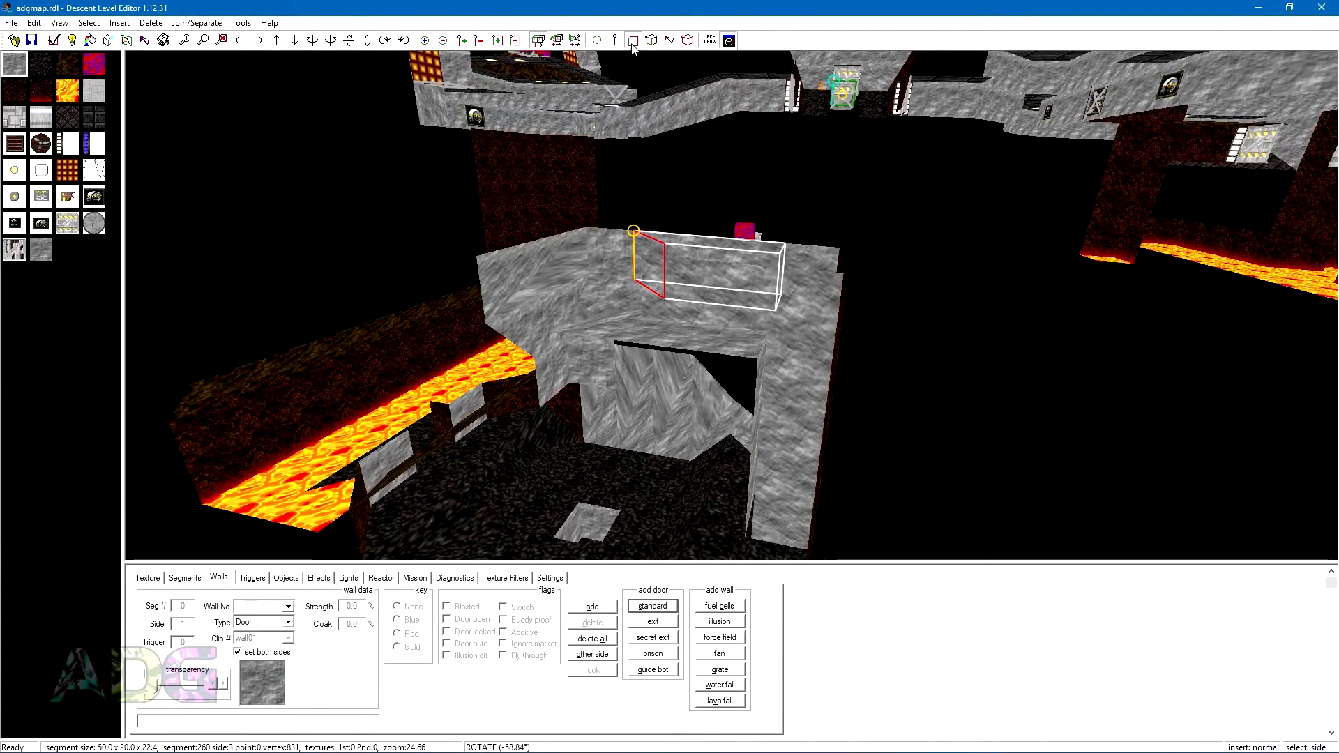
{"action": "left_click", "coordinate": [541, 277]}
{"action": "left_click", "coordinate": [540, 275]}
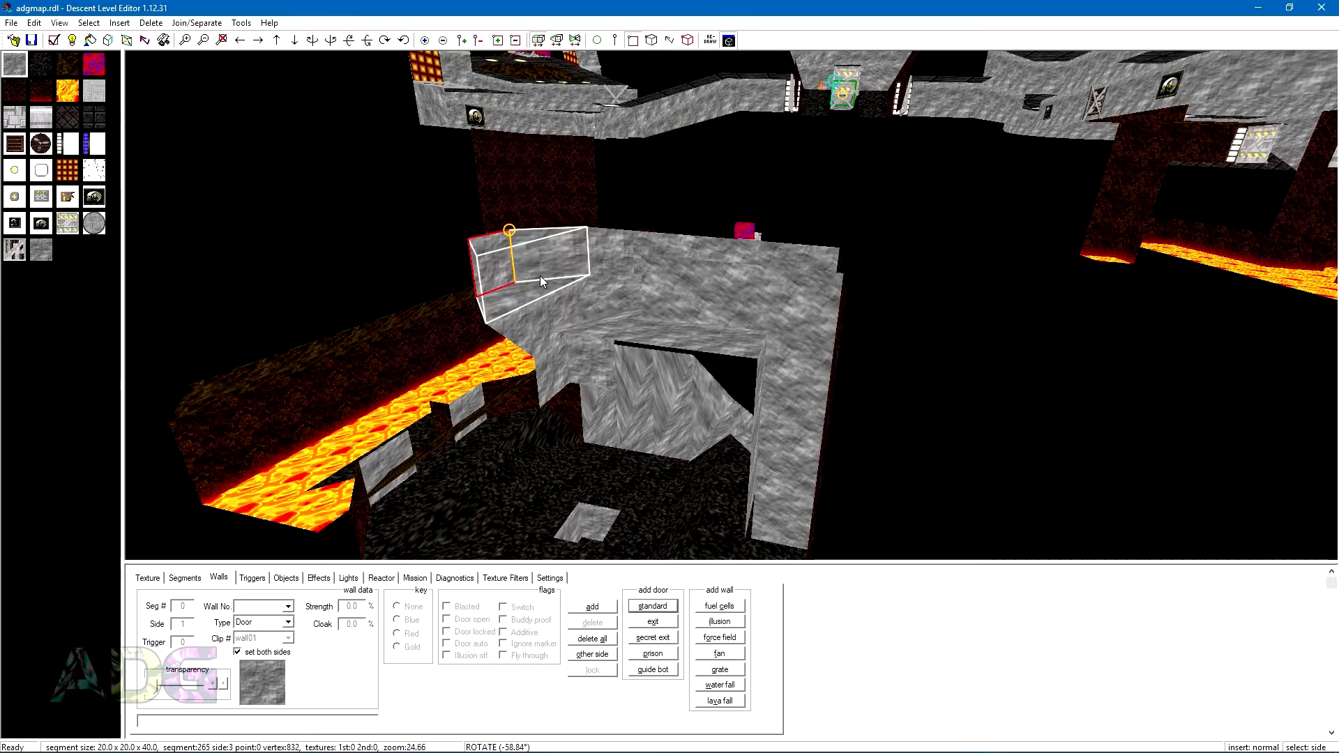
{"action": "mouse_move", "coordinate": [540, 275]}
{"action": "left_mouse_down"}
{"action": "mouse_move", "coordinate": [534, 312]}
{"action": "mouse_move", "coordinate": [563, 296]}
{"action": "mouse_move", "coordinate": [655, 308]}
{"action": "mouse_move", "coordinate": [642, 382]}
{"action": "mouse_move", "coordinate": [650, 295]}
{"action": "mouse_move", "coordinate": [575, 303]}
{"action": "mouse_move", "coordinate": [561, 290]}
{"action": "left_mouse_up"}
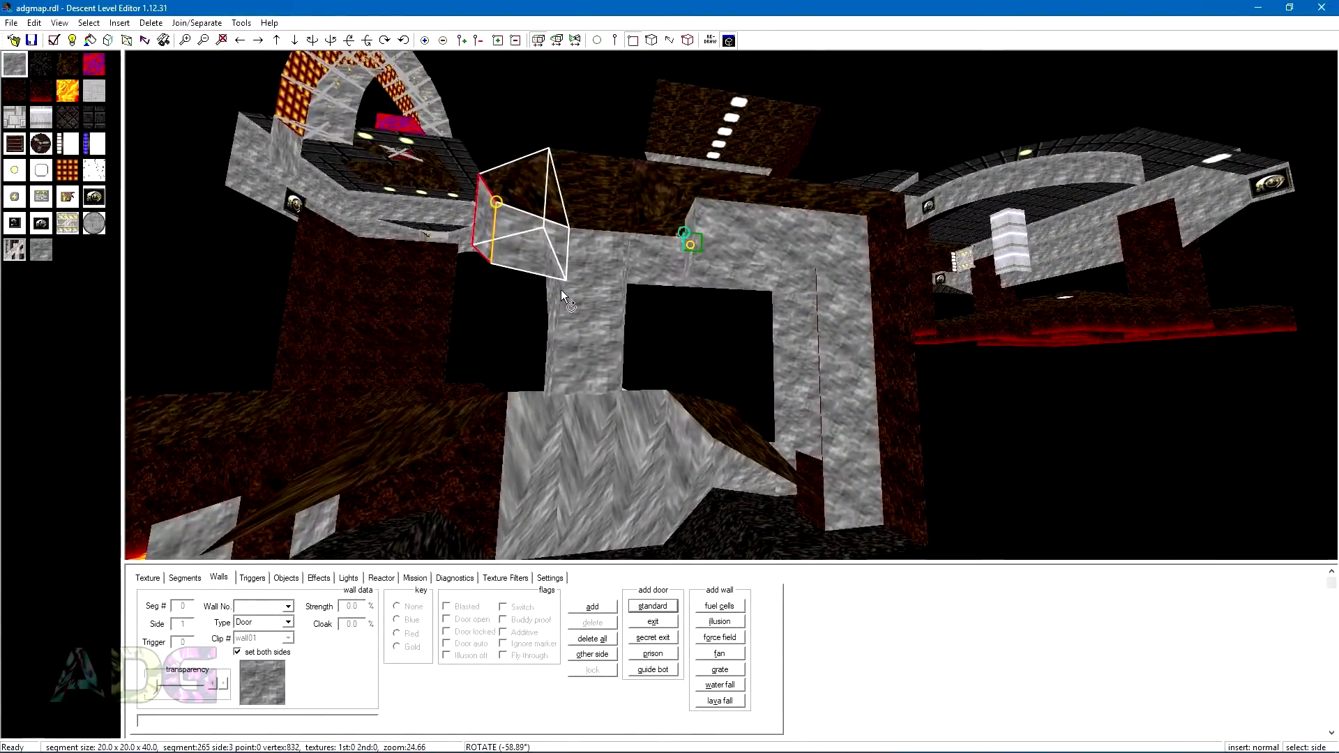
- Try extending segment 263 at side 2 to 20.0 x 23.0 x 60.0, and move the side back
{"action": "left_click", "coordinate": [590, 203]}
{"action": "left_click", "coordinate": [590, 203]}
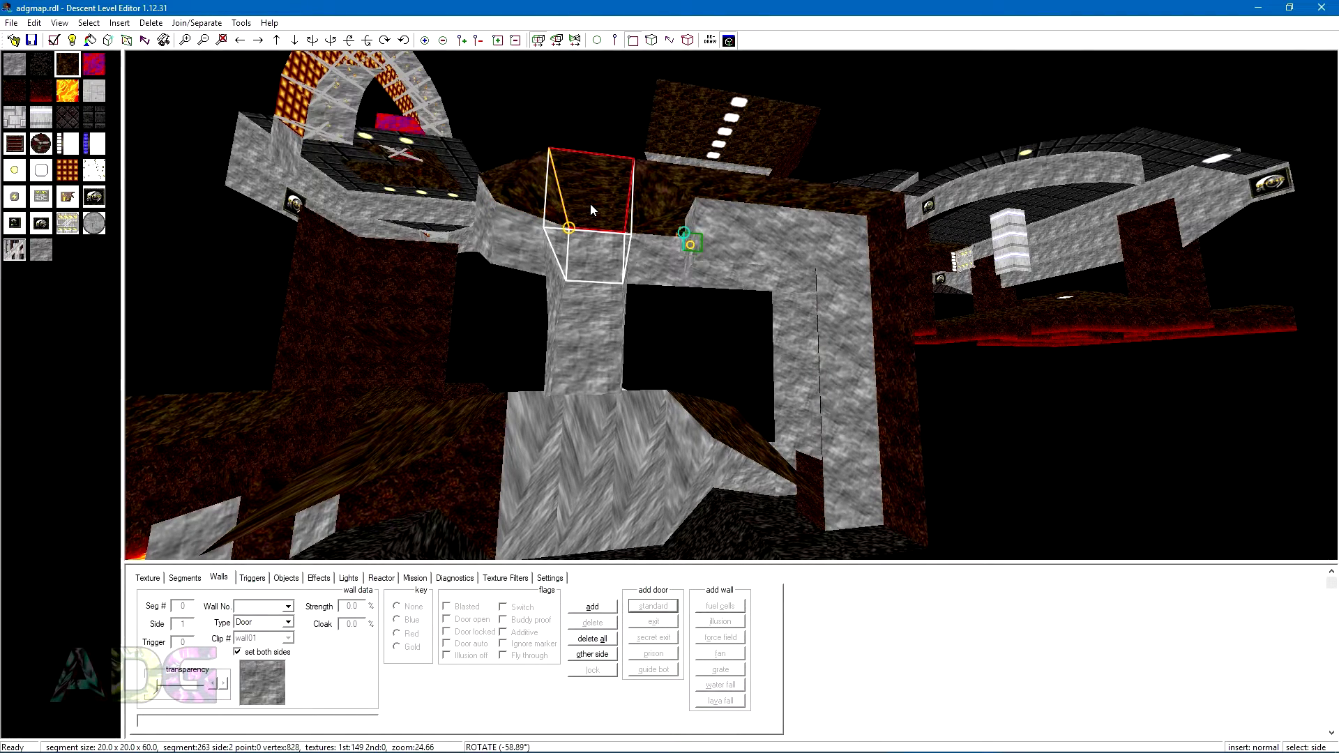
{"action": "key", "text": "plus"}
{"action": "key", "text": "plus"}
{"action": "key", "text": "plus"}
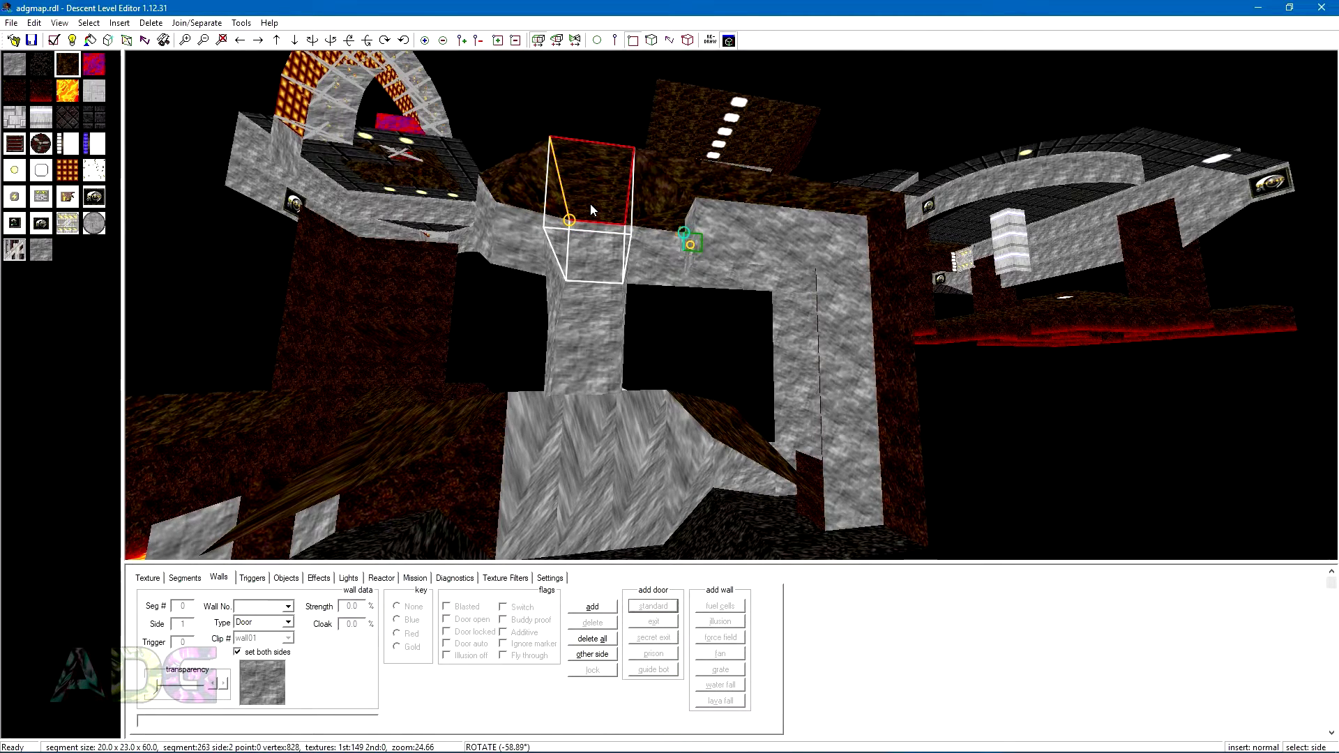
{"action": "key", "text": "Down"}
{"action": "key", "text": "Down"}
{"action": "key", "text": "Down"}
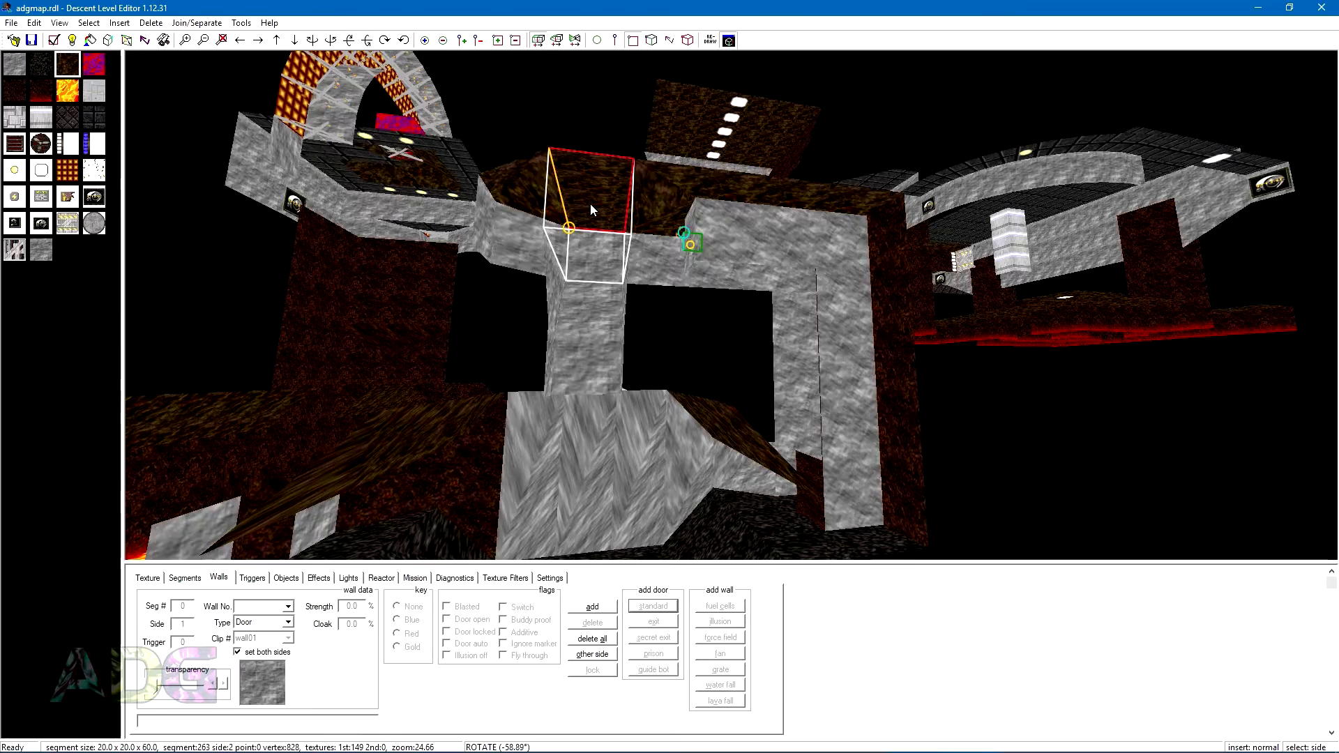
- Add a grate wall on side 3 of segment 241, the tall shaft in the cave floor
{"action": "middle_click_drag", "start_coordinate": [591, 205], "coordinate": [594, 253]}
{"action": "mouse_move", "coordinate": [592, 251]}
{"action": "left_mouse_down"}
{"action": "mouse_move", "coordinate": [622, 231]}
{"action": "mouse_move", "coordinate": [612, 258]}
{"action": "left_mouse_up"}
{"action": "left_click", "coordinate": [760, 383]}
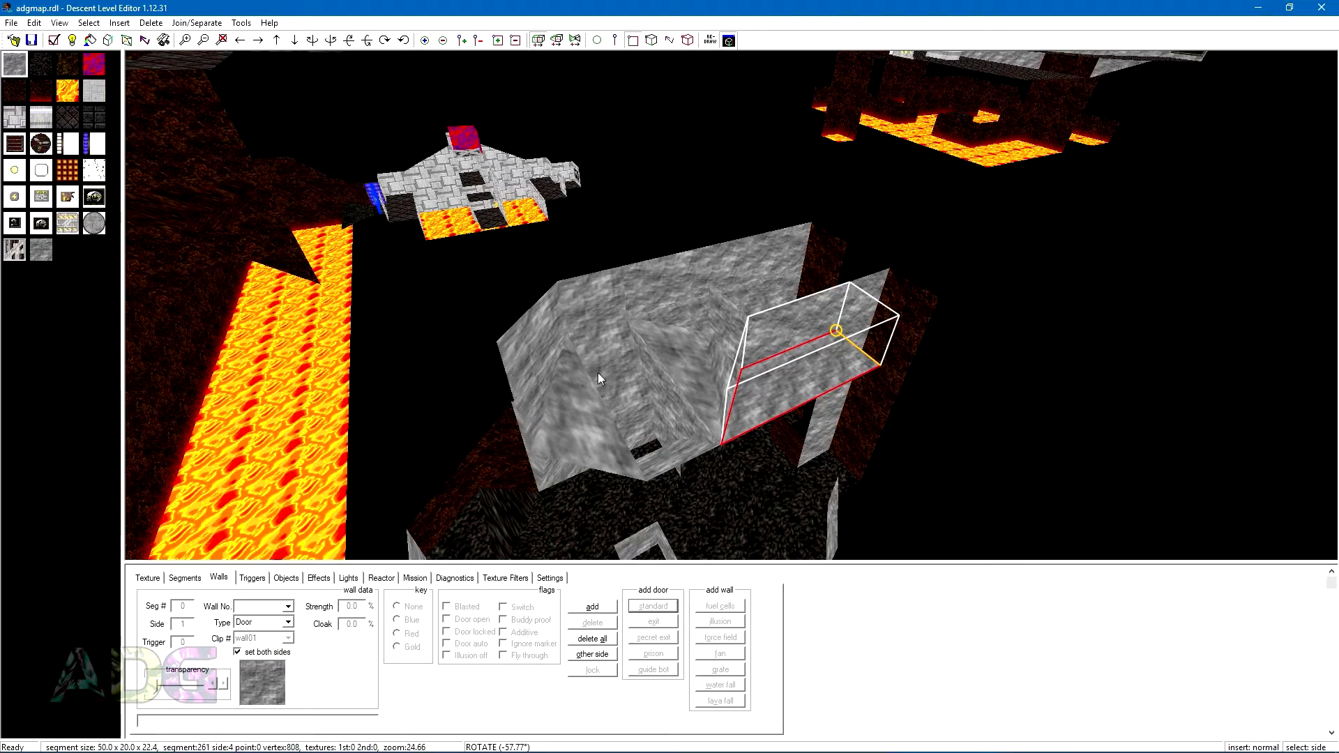
{"action": "middle_click_drag", "start_coordinate": [597, 372], "coordinate": [604, 317]}
{"action": "left_click_drag", "start_coordinate": [605, 317], "coordinate": [684, 429]}
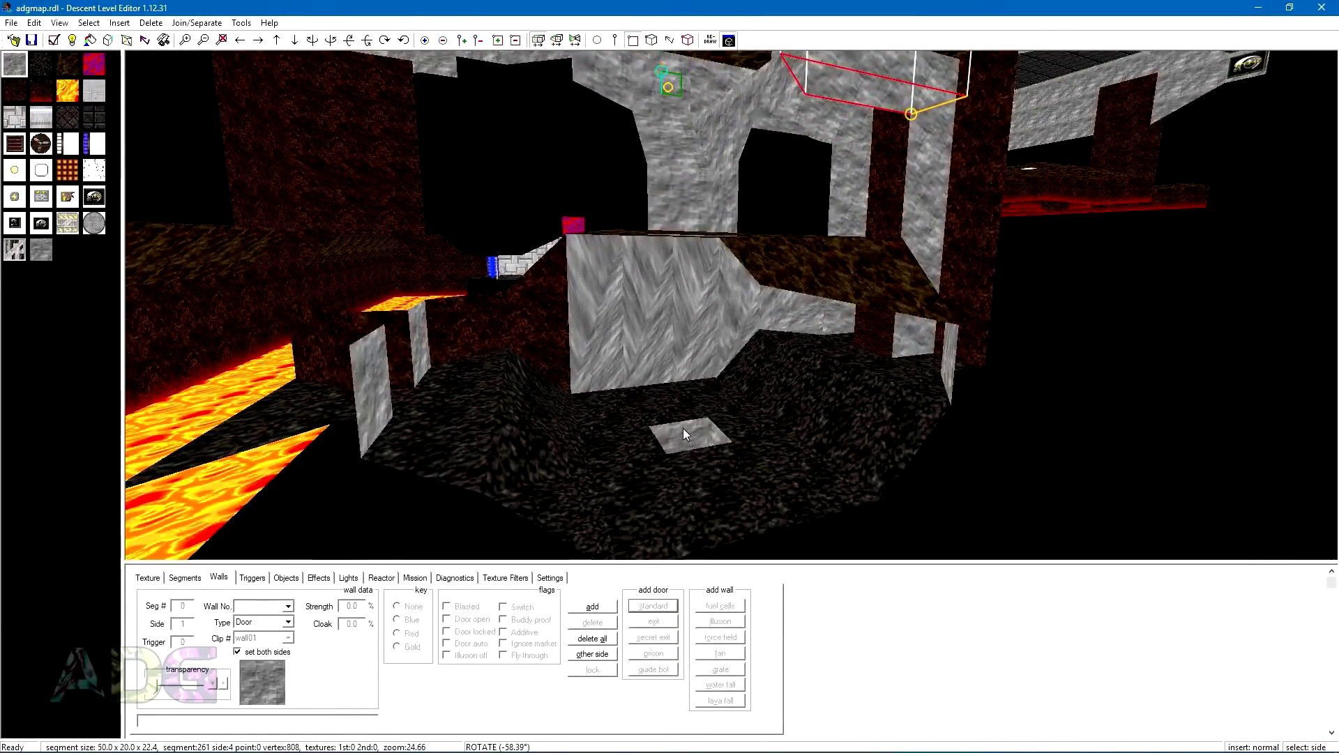
{"action": "left_click", "coordinate": [683, 428]}
{"action": "left_click", "coordinate": [684, 429]}
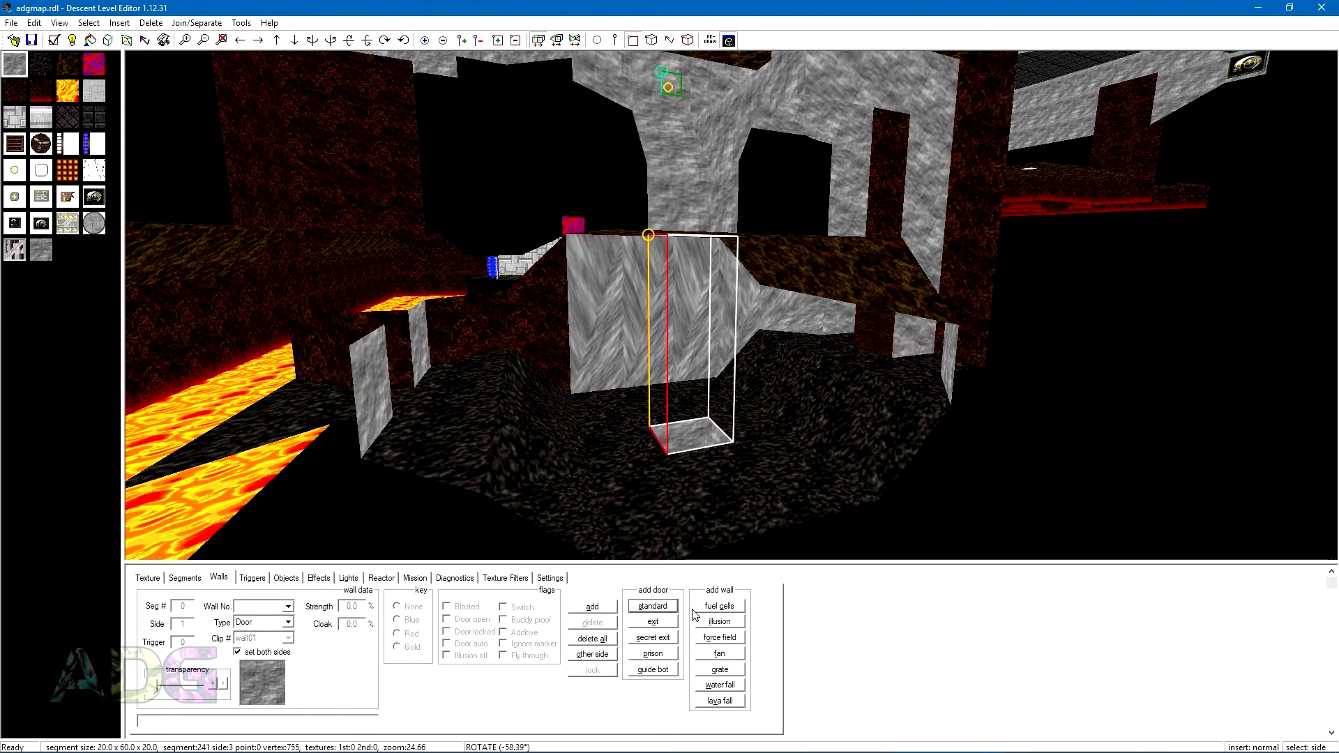
{"action": "left_click", "coordinate": [731, 671]}
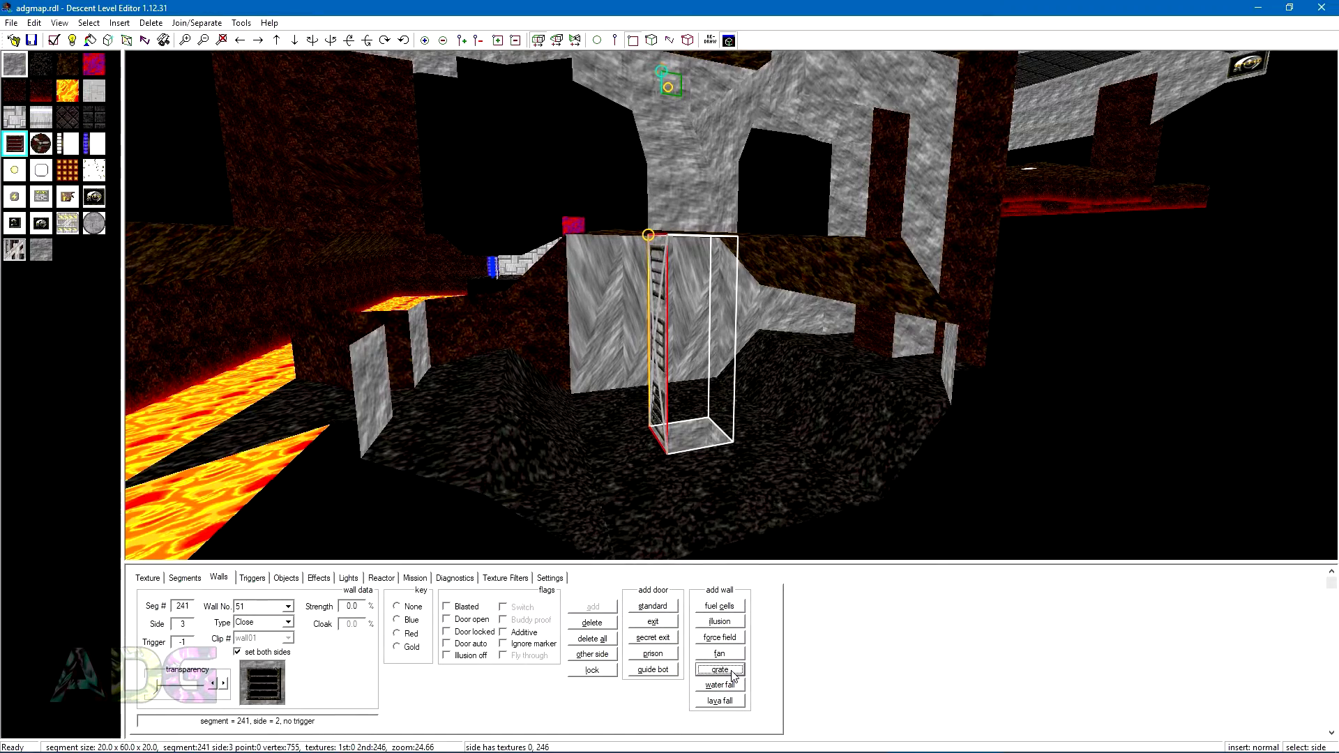
{"action": "middle_click_drag", "start_coordinate": [662, 492], "coordinate": [690, 484]}
{"action": "left_click_drag", "start_coordinate": [690, 483], "coordinate": [696, 485]}
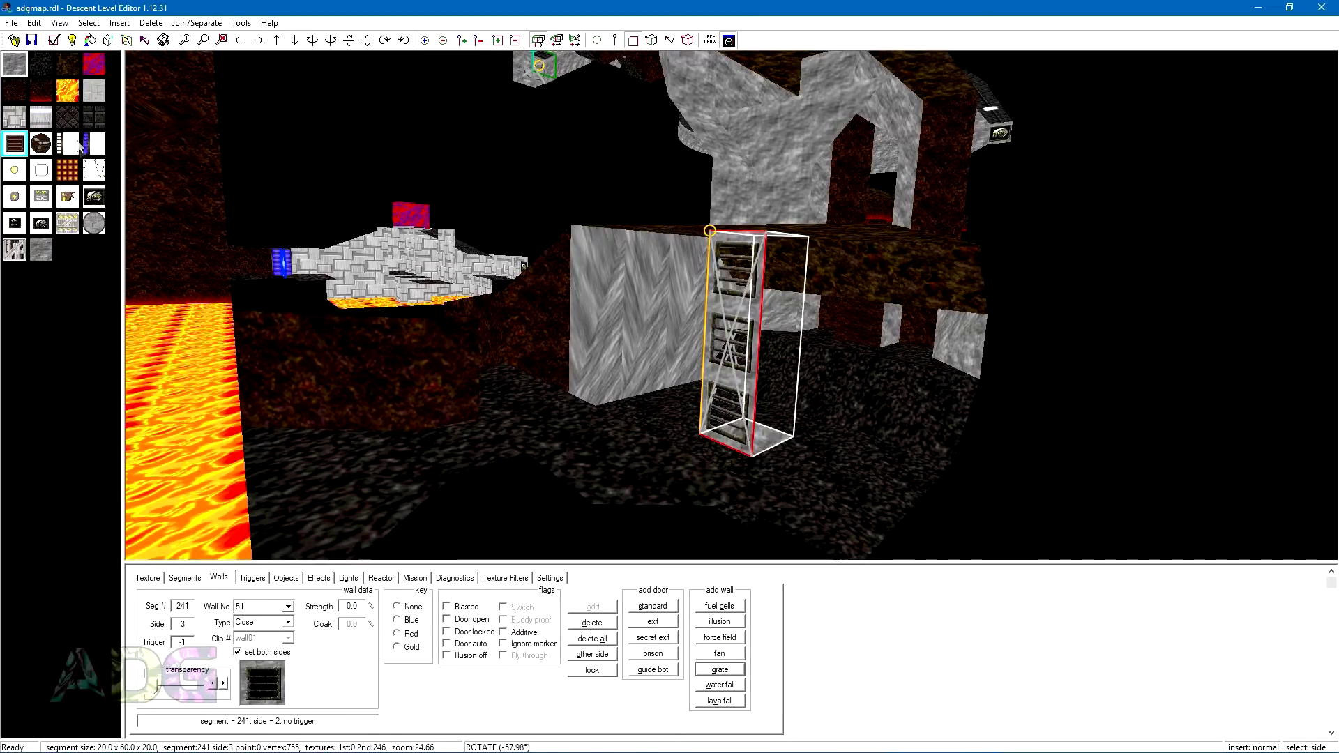
{"action": "middle_click", "coordinate": [52, 99]}
- Move the Advanced Lifter robot sideways within segment 126 to about Z -4.67
{"action": "scroll", "coordinate": [115, 546], "scroll_direction": "down", "scroll_amount": 5}
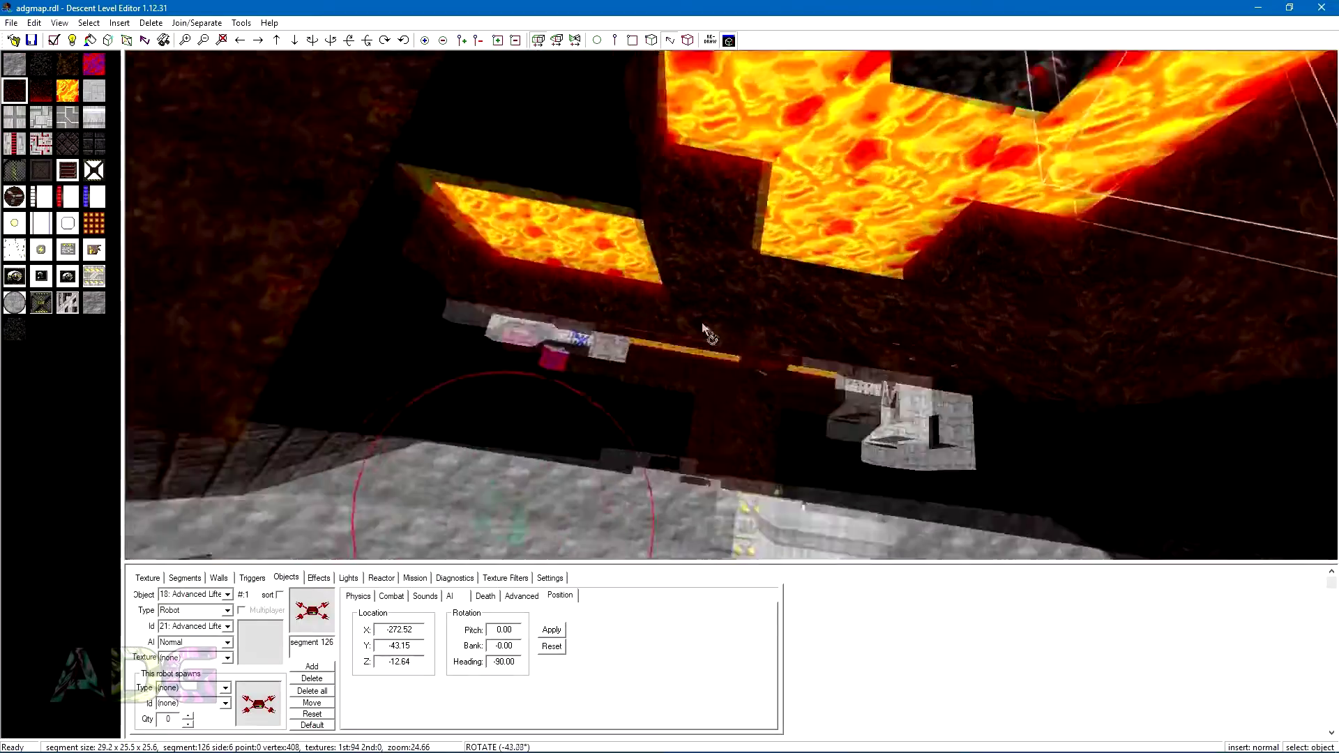
{"action": "middle_click_drag", "start_coordinate": [702, 322], "coordinate": [636, 399]}
{"action": "scroll", "coordinate": [639, 405], "scroll_direction": "down", "scroll_amount": 3}
{"action": "left_click_drag", "start_coordinate": [641, 413], "coordinate": [579, 107]}
{"action": "key", "text": "Right"}
{"action": "key", "text": "Right"}
{"action": "key", "text": "Right"}
{"action": "key", "text": "Right"}
{"action": "key", "text": "Right"}
{"action": "key", "text": "Right"}
{"action": "key", "text": "Right"}
{"action": "key", "text": "Right"}
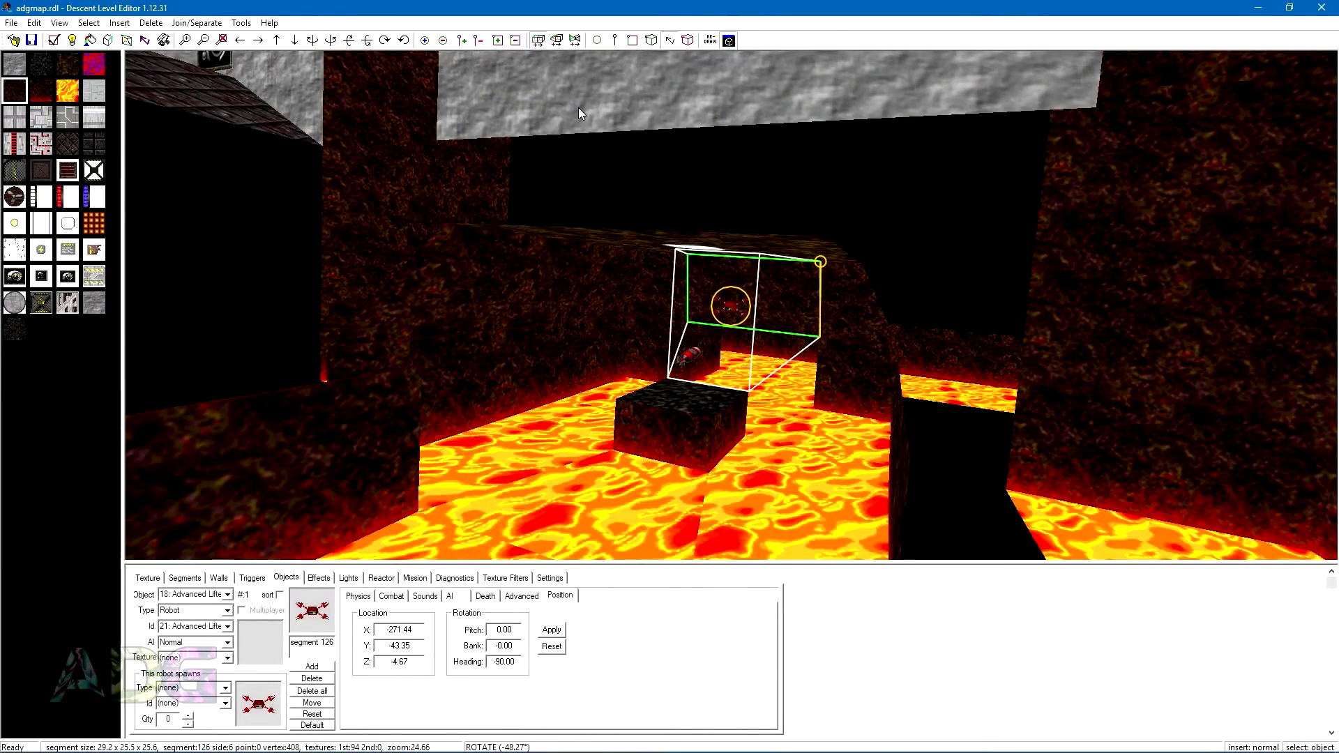
- Move the Advanced Lifter toward the end of segment 126, to X -279.28, Y -41.79, Z -4.45
{"action": "left_click_drag", "start_coordinate": [579, 107], "coordinate": [483, 114]}
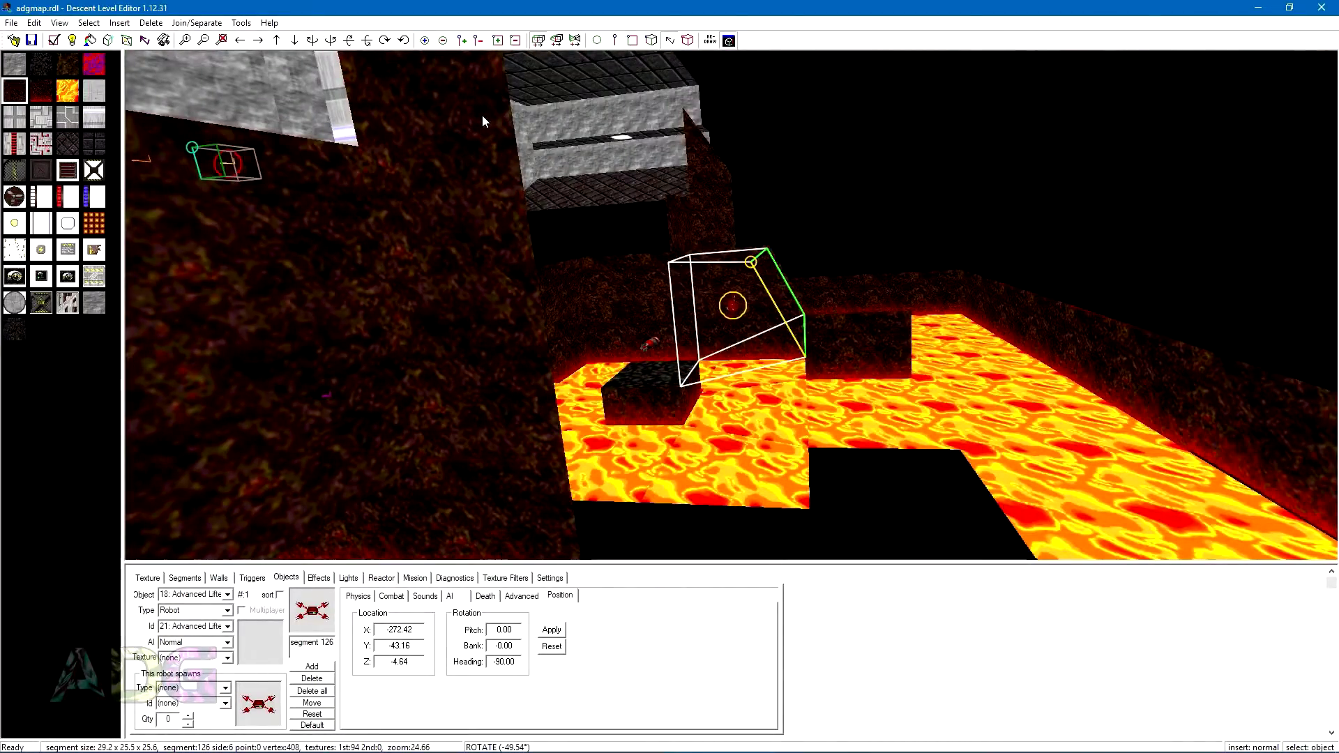
{"action": "key", "text": "Right"}
{"action": "key", "text": "Right"}
{"action": "key", "text": "Right"}
{"action": "key", "text": "Right"}
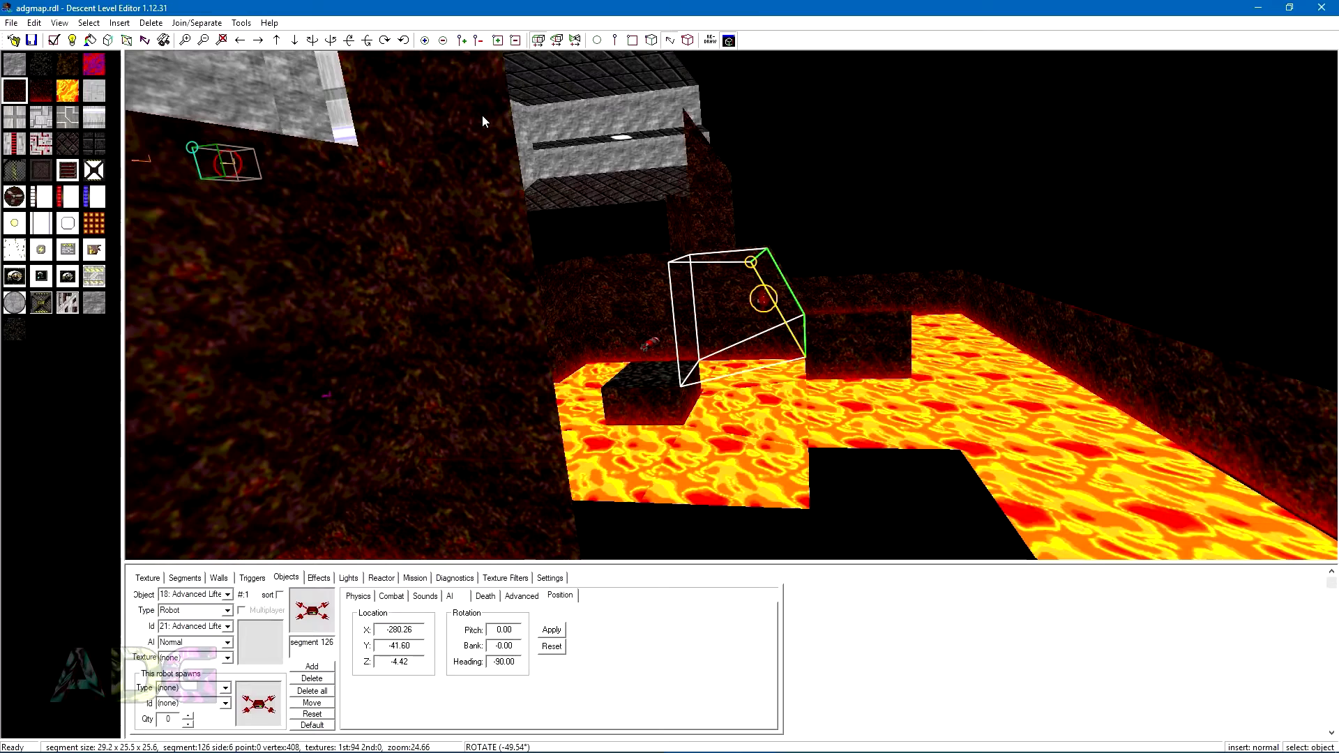
{"action": "mouse_move", "coordinate": [693, 316]}
{"action": "middle_mouse_down"}
{"action": "mouse_move", "coordinate": [709, 300]}
{"action": "mouse_move", "coordinate": [697, 299]}
{"action": "middle_mouse_up"}
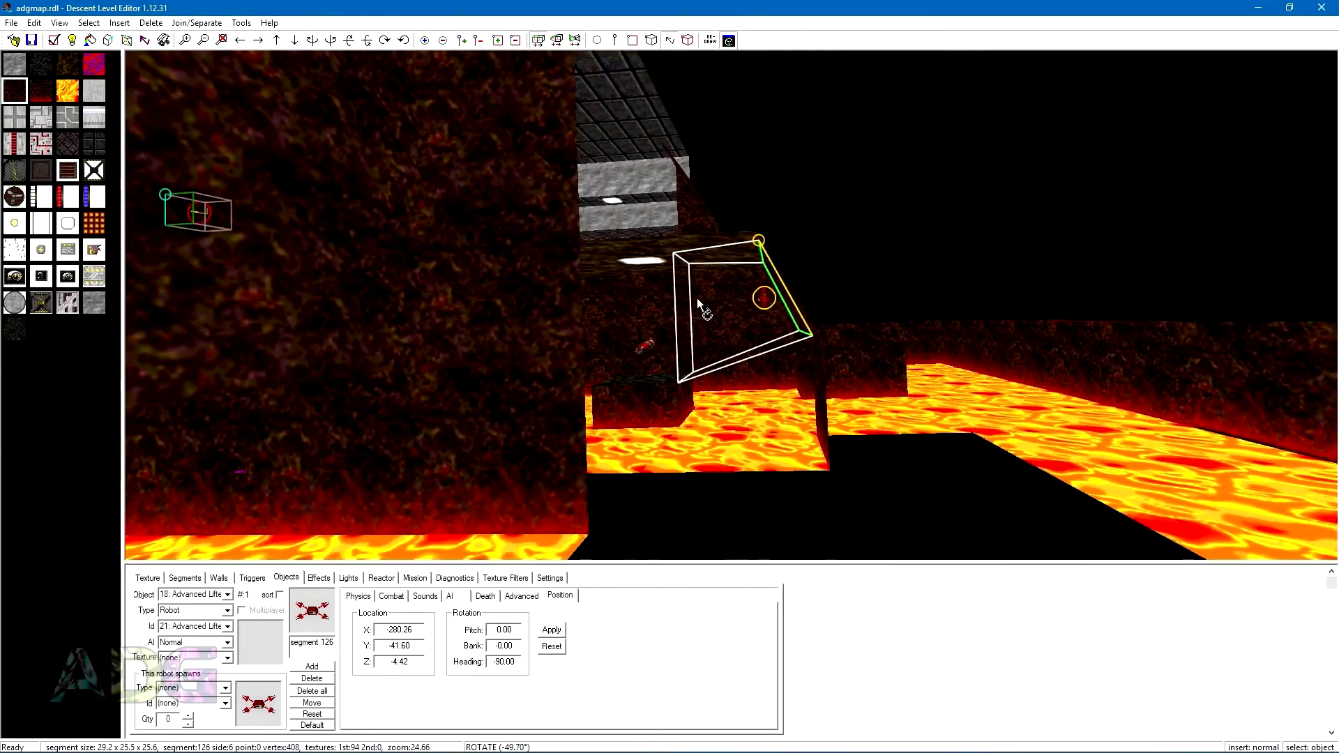
{"action": "key", "text": "Left"}
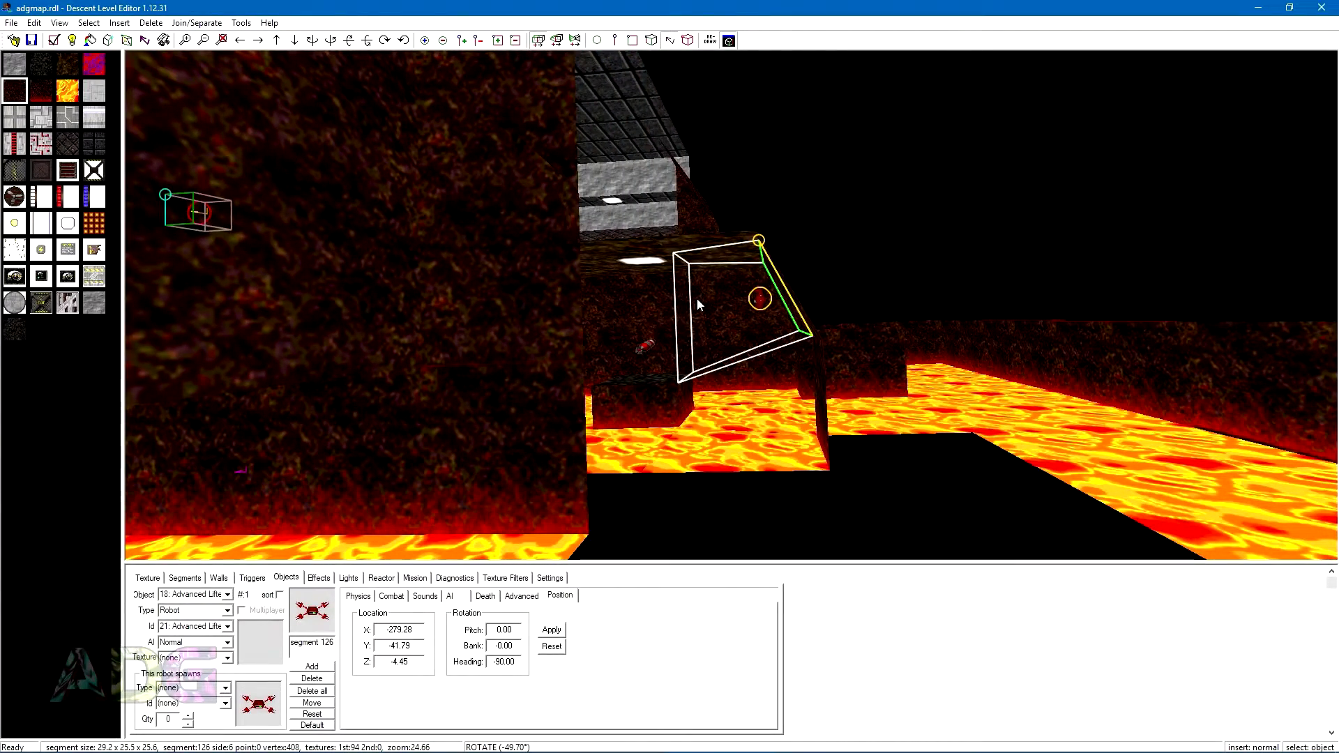
- Select segment 127 and add a second Advanced Lifter robot there, based on the one in segment 126
{"action": "left_click_drag", "start_coordinate": [776, 403], "coordinate": [716, 392]}
{"action": "left_click", "coordinate": [610, 288]}
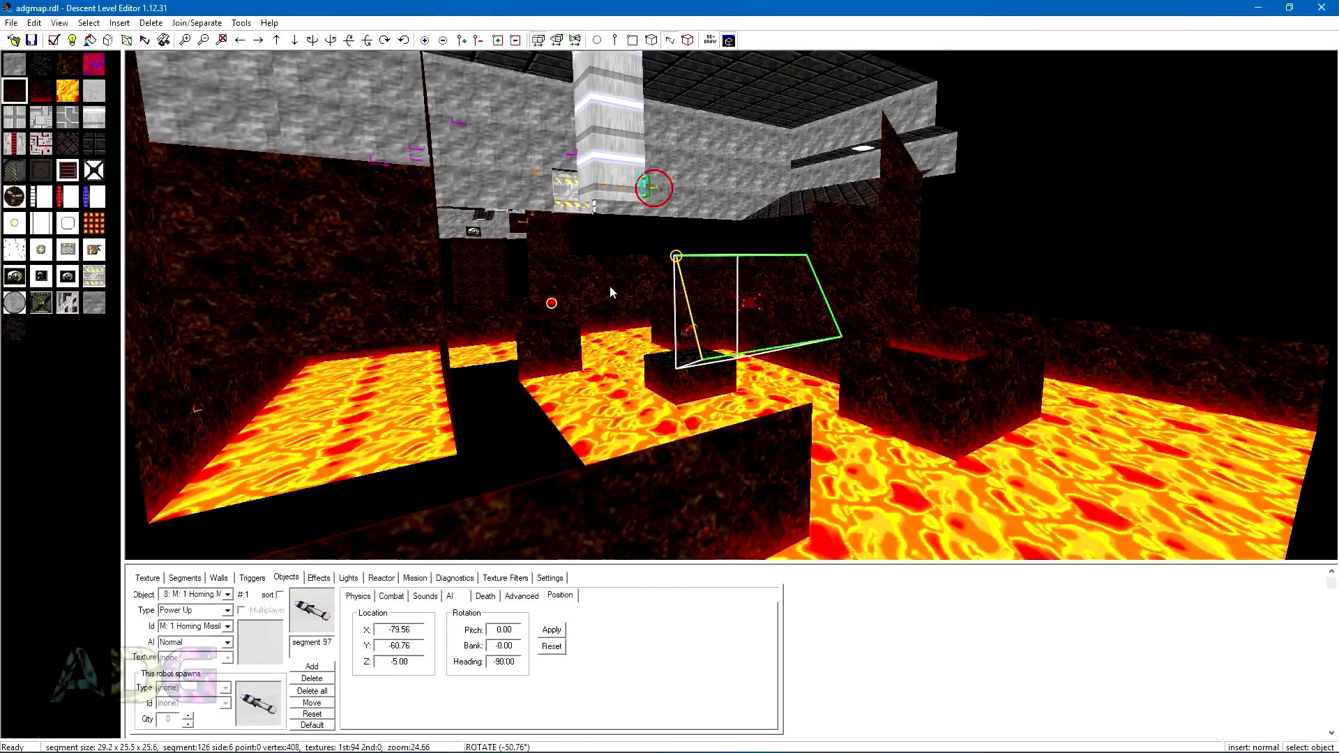
{"action": "left_click", "coordinate": [641, 273]}
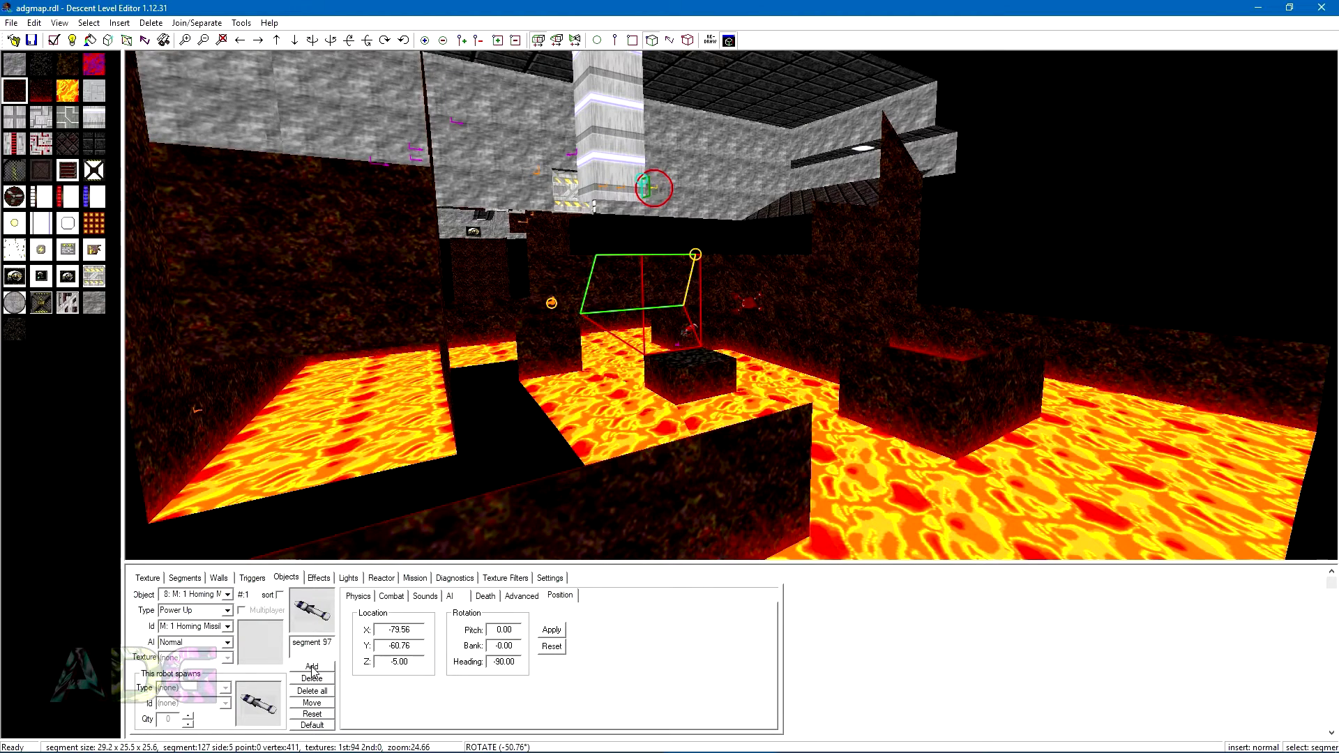
{"action": "left_click", "coordinate": [670, 40]}
{"action": "left_click", "coordinate": [743, 311]}
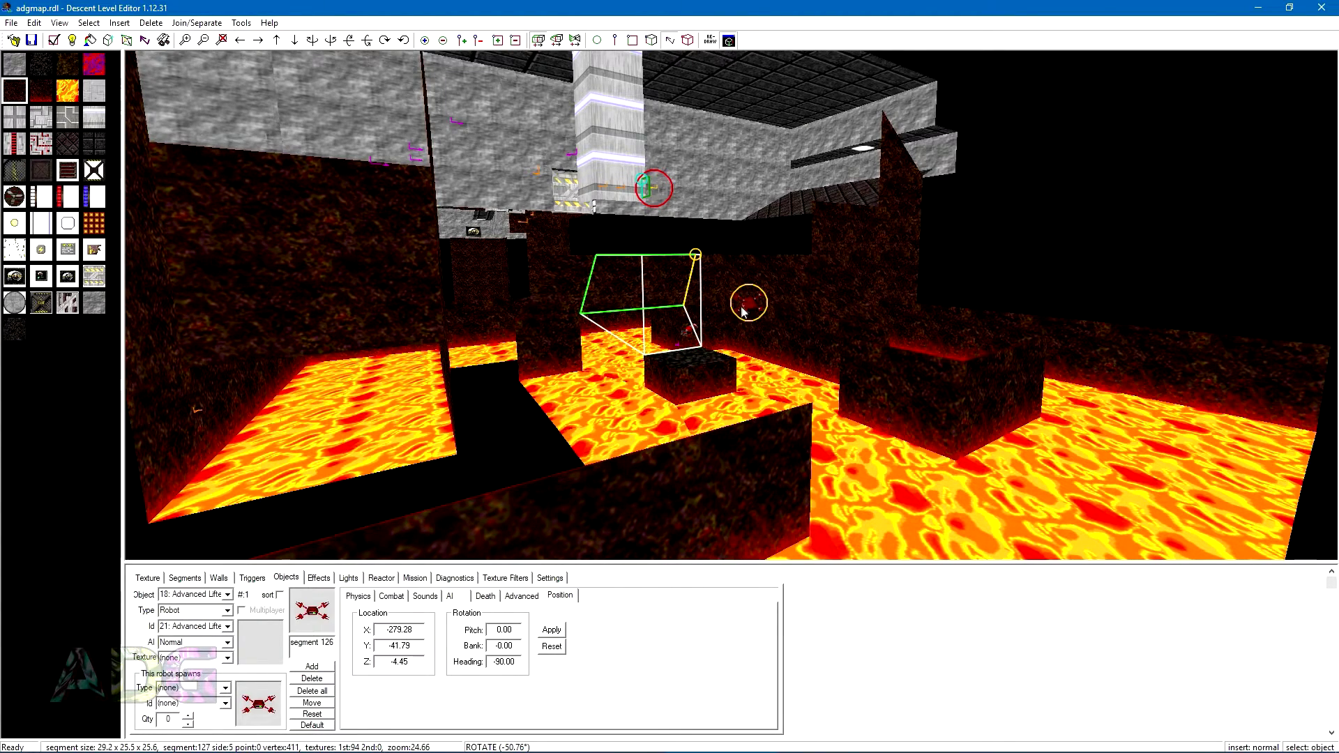
{"action": "left_click", "coordinate": [328, 668]}
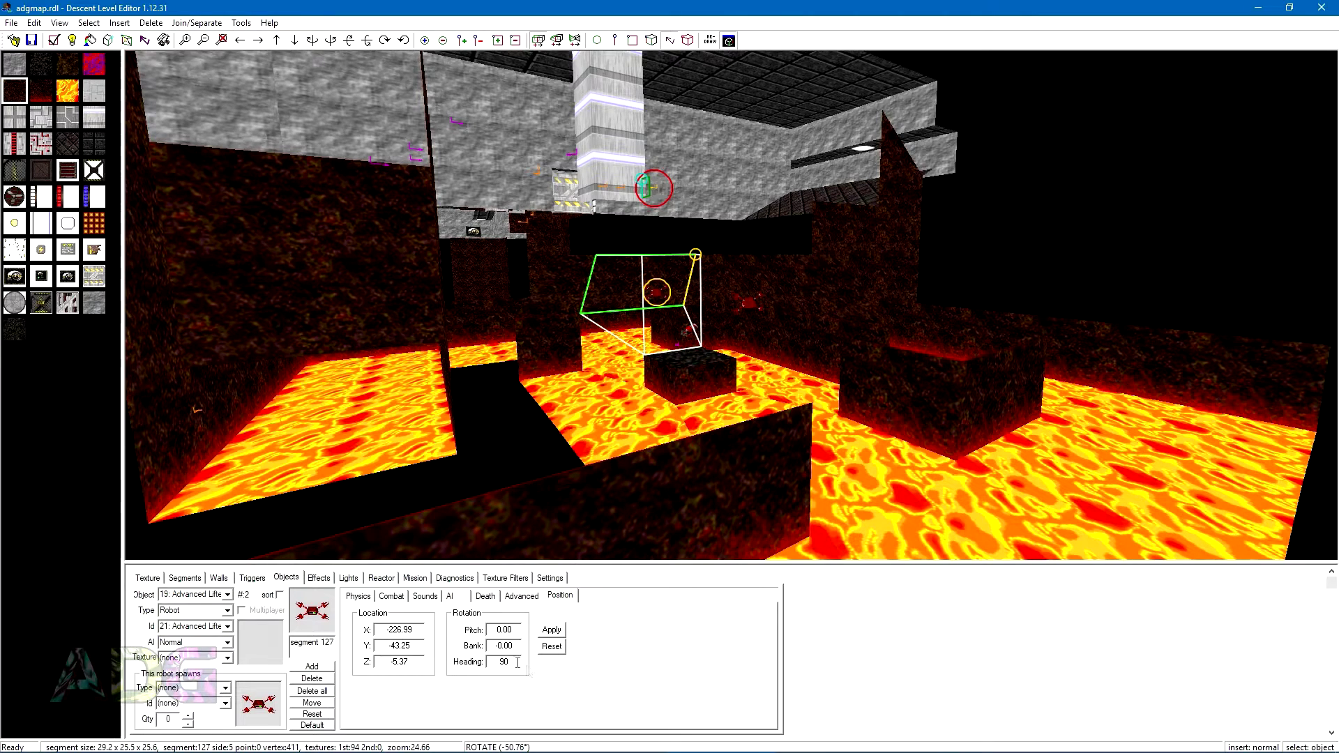
- Set the new robot's heading to 90 and move it to X -220.13, Y -41.89, Z -5.58 in segment 127
{"action": "left_click", "coordinate": [554, 632]}
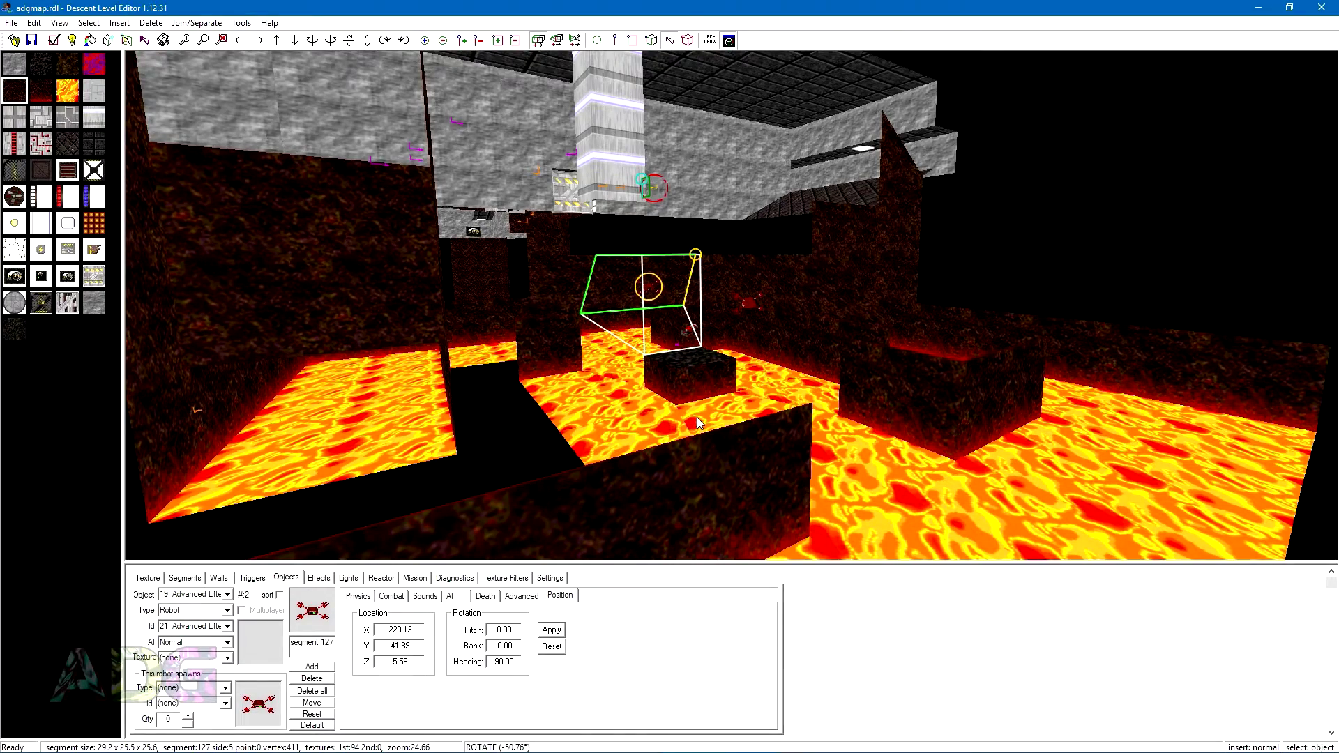
{"action": "middle_click_drag", "start_coordinate": [613, 481], "coordinate": [722, 442]}
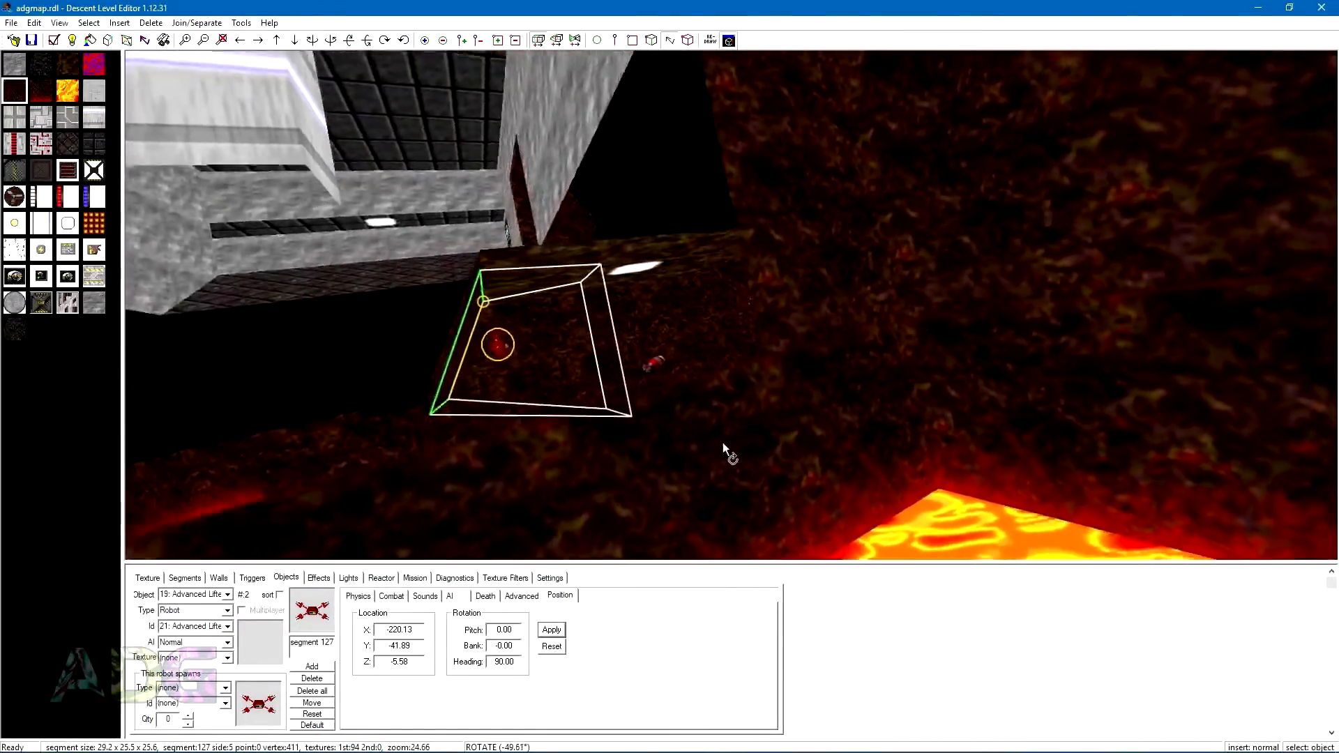
{"action": "left_click_drag", "start_coordinate": [722, 442], "coordinate": [785, 454]}
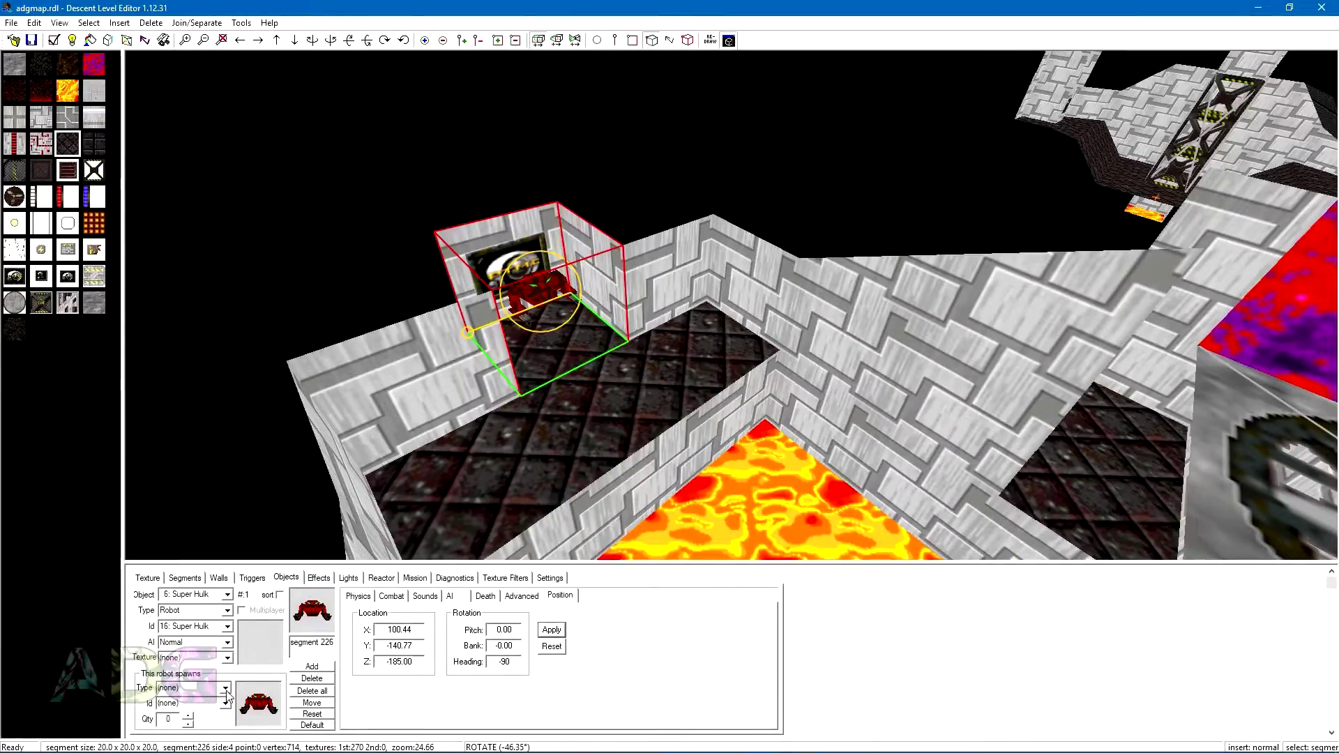
- Make the Super Hulk robot in segment 226 spawn one Red key power-up
{"action": "left_click", "coordinate": [226, 690]}
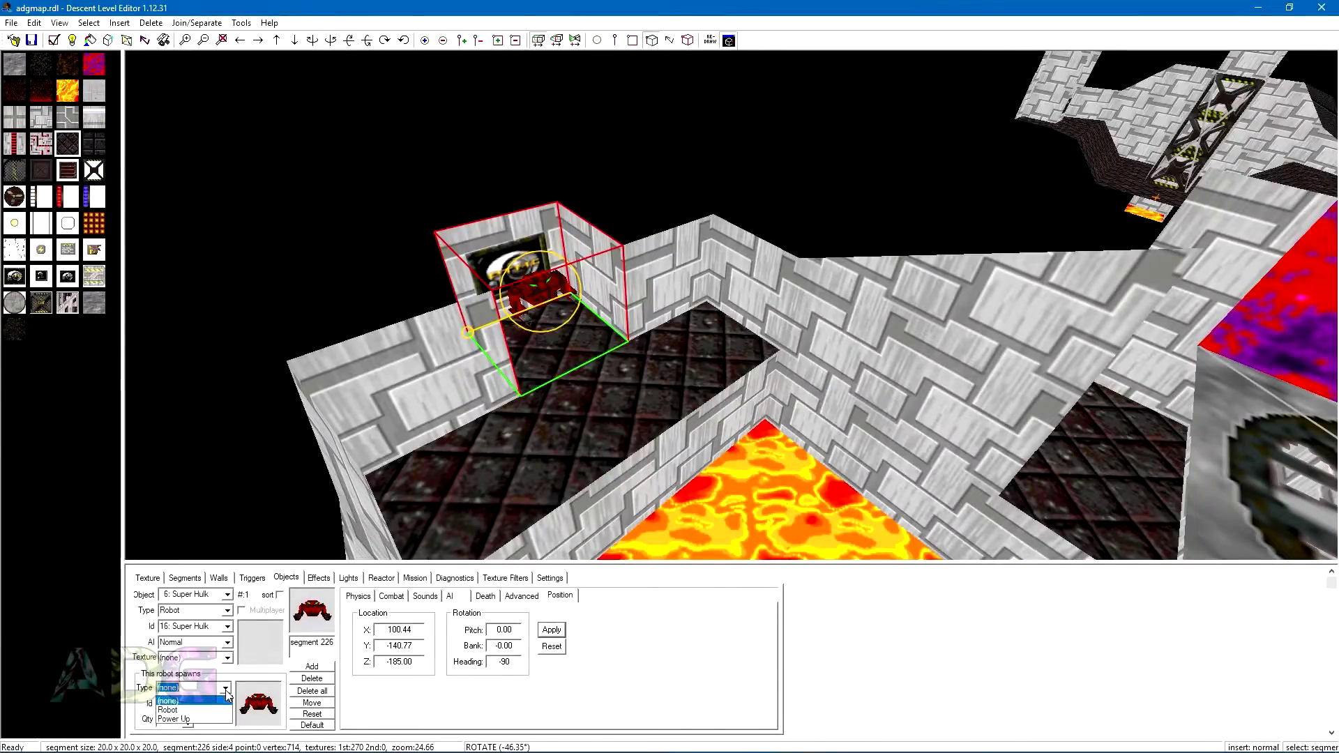
{"action": "left_click", "coordinate": [210, 718]}
{"action": "left_click", "coordinate": [225, 705]}
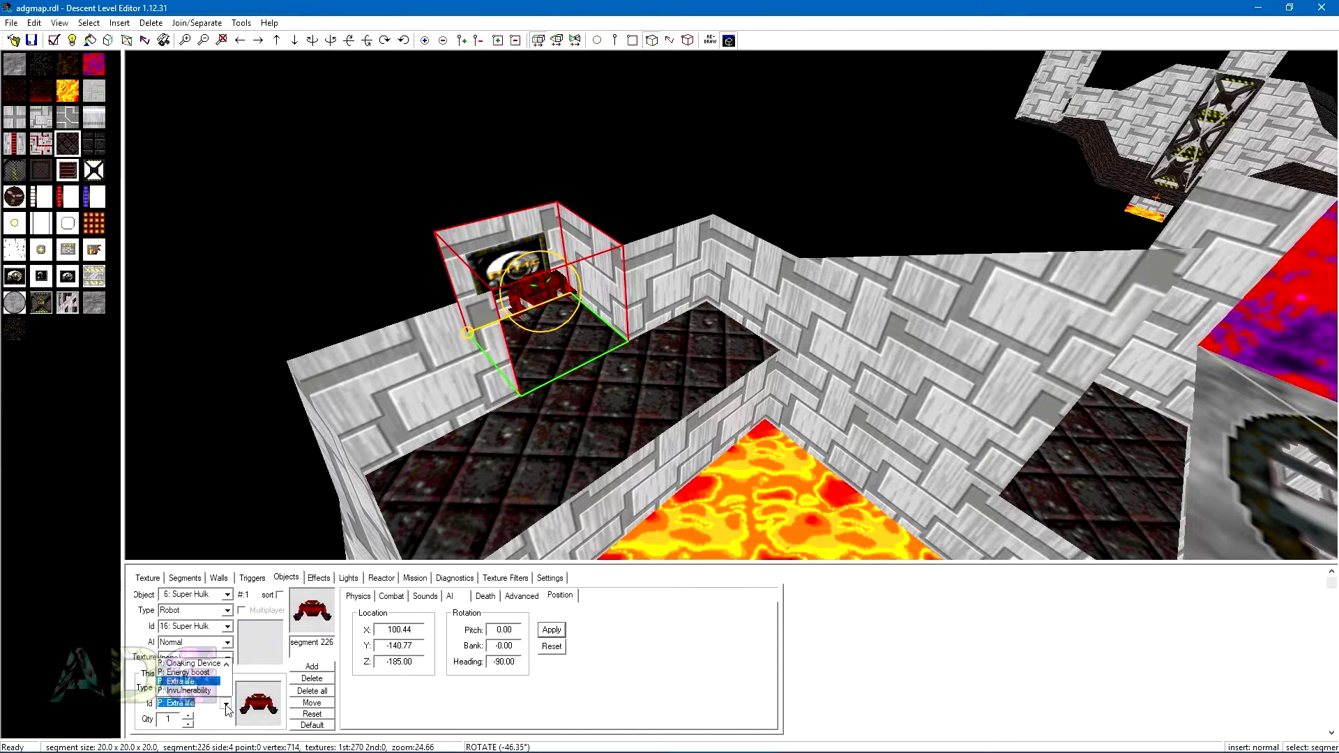
{"action": "left_click_drag", "start_coordinate": [228, 659], "coordinate": [228, 638]}
{"action": "left_click", "coordinate": [199, 641]}
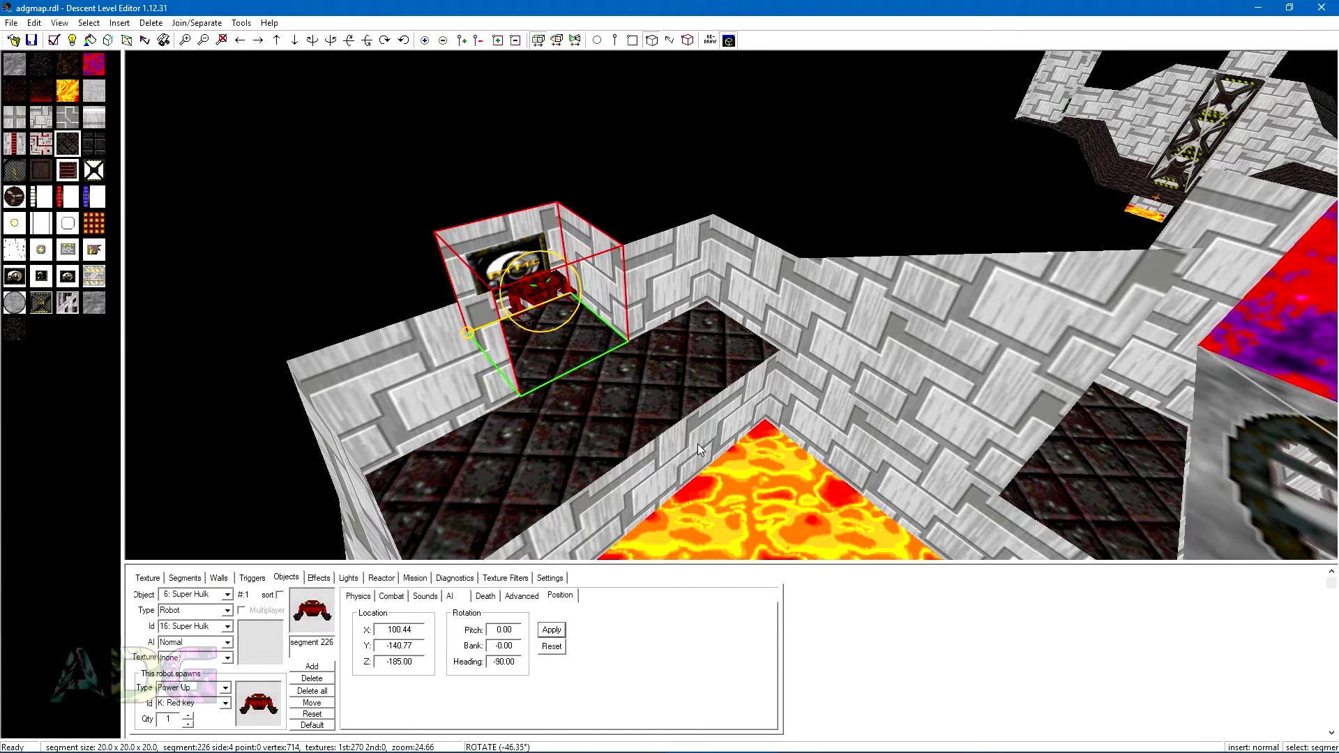
- Examine the other rooms of the level from several angles around the Super Hulk's room
{"action": "scroll", "coordinate": [698, 444], "scroll_direction": "down", "scroll_amount": 5}
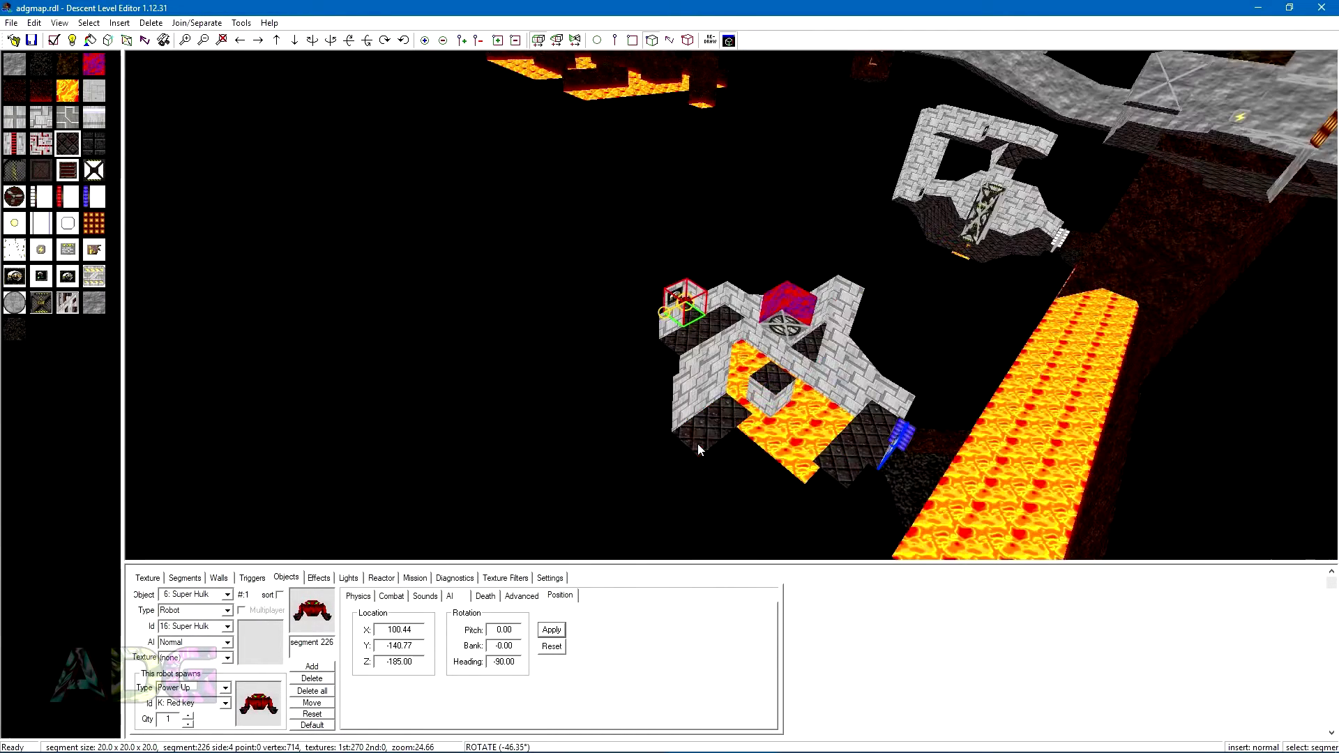
{"action": "left_click", "coordinate": [954, 253]}
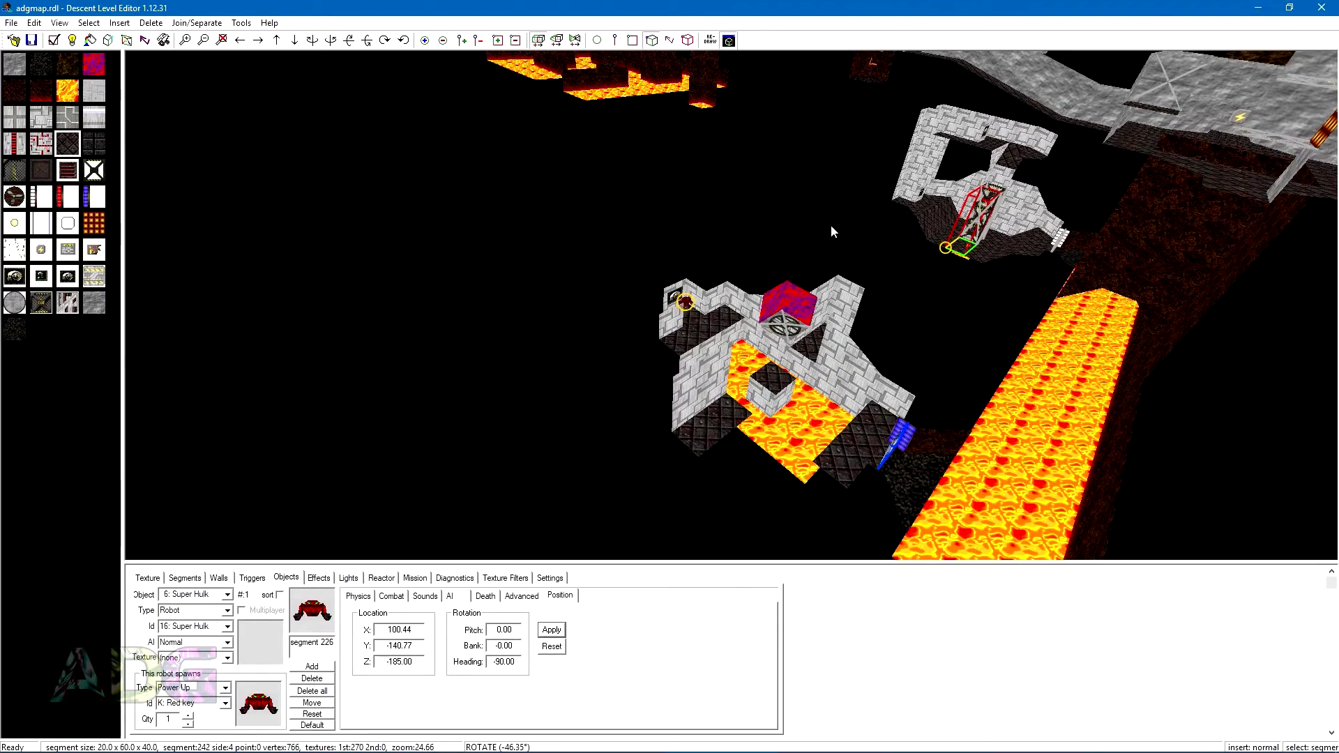
{"action": "left_click_drag", "start_coordinate": [831, 227], "coordinate": [720, 335]}
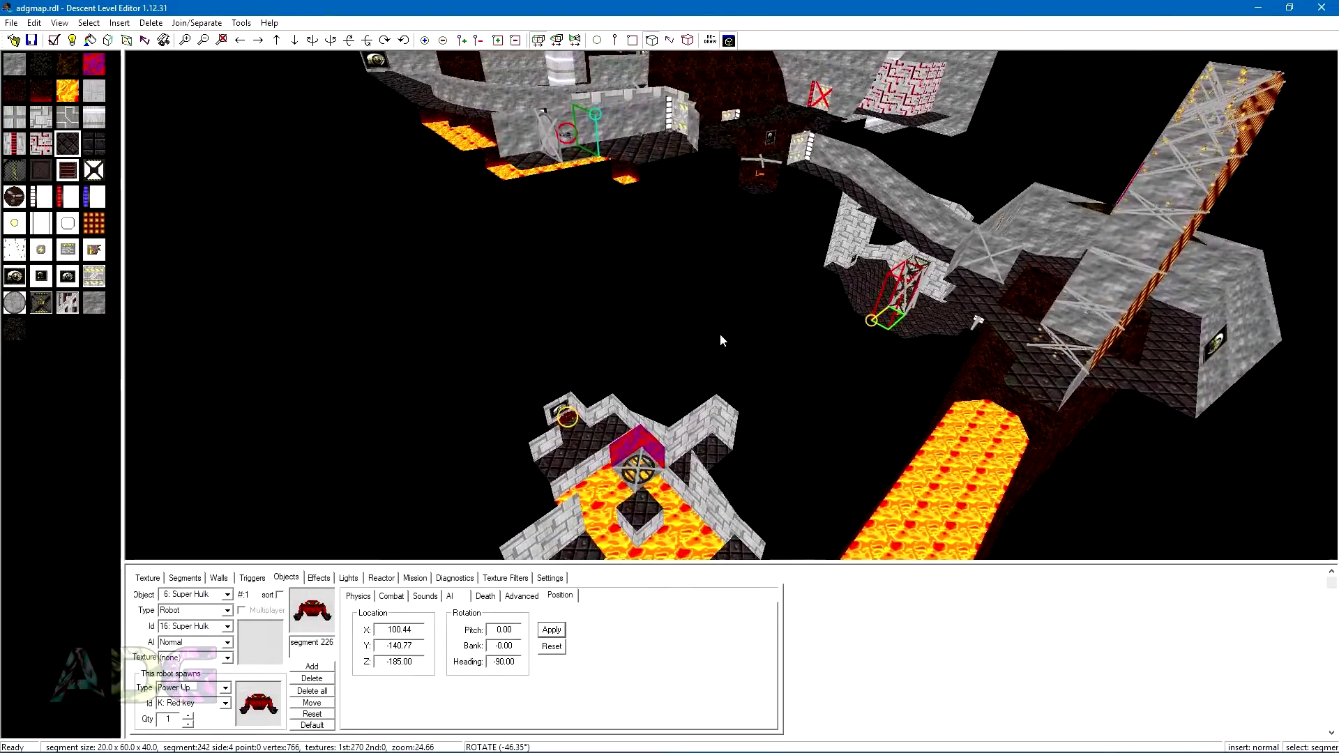
{"action": "left_click", "coordinate": [567, 138]}
{"action": "middle_click_drag", "start_coordinate": [575, 169], "coordinate": [609, 250]}
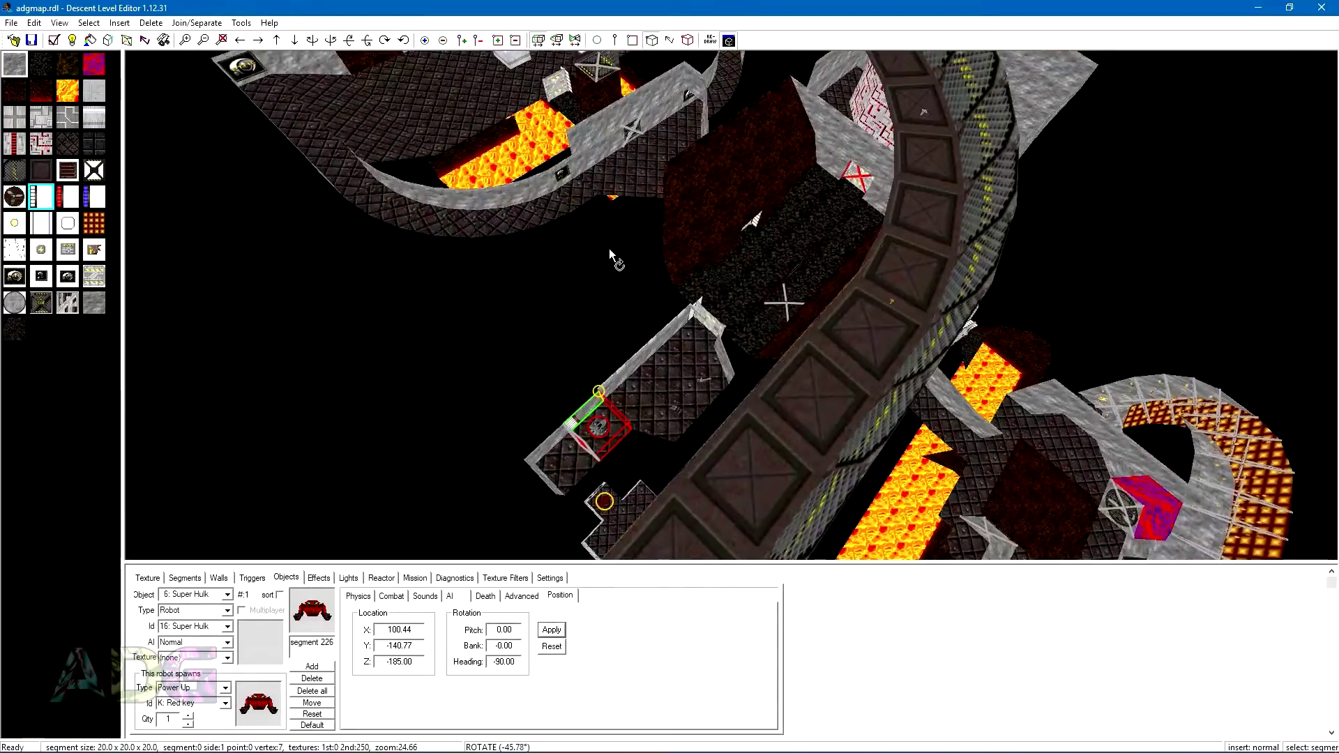
{"action": "left_click_drag", "start_coordinate": [608, 249], "coordinate": [573, 381]}
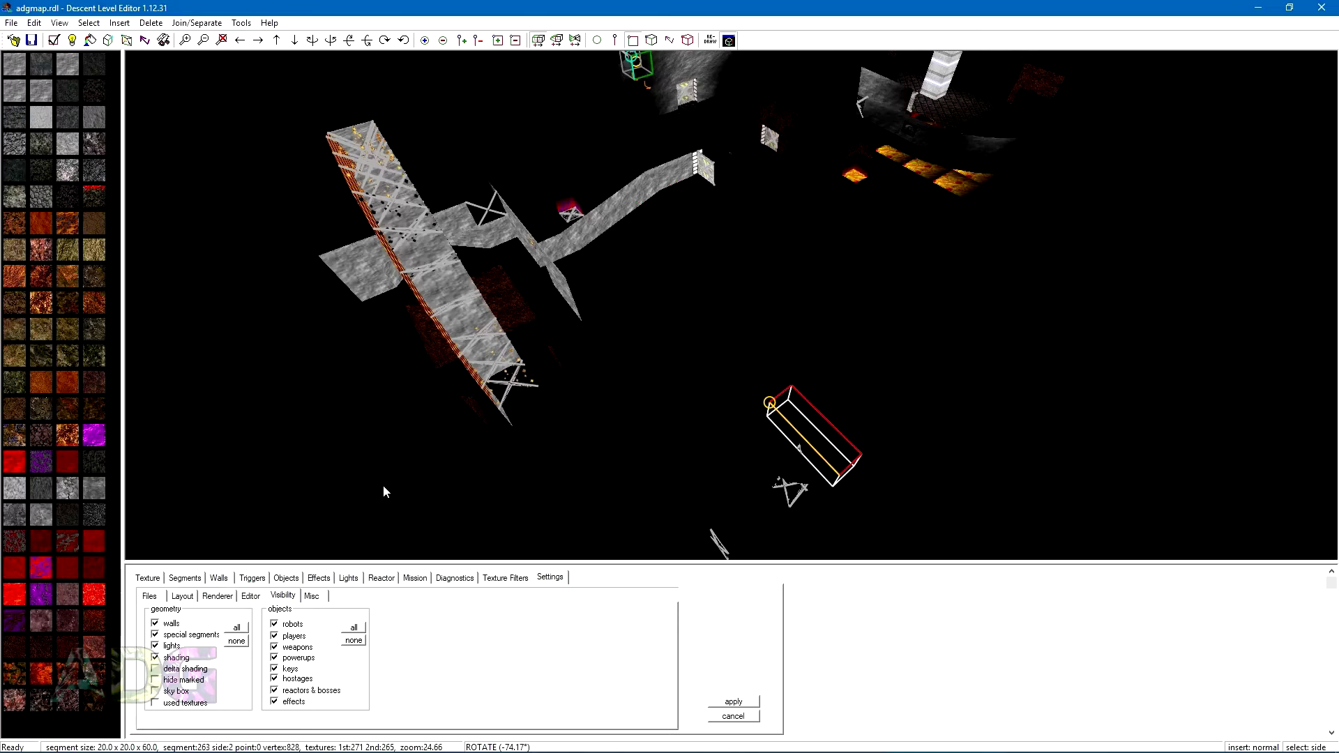
- Set both light render depths to 10, enable classic illumination and apply the lighting to the level
{"action": "left_click_drag", "start_coordinate": [458, 420], "coordinate": [664, 313]}
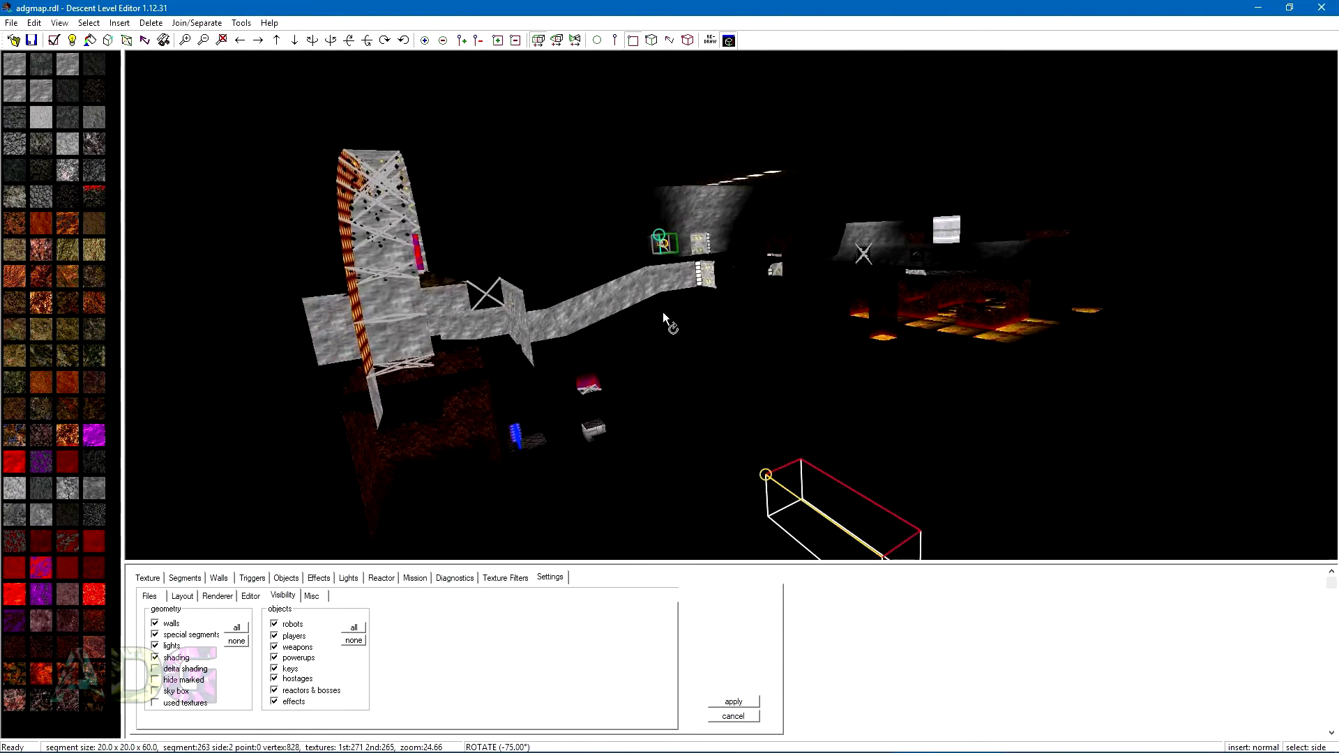
{"action": "left_click", "coordinate": [347, 578]}
{"action": "left_click_drag", "start_coordinate": [474, 607], "coordinate": [493, 608]}
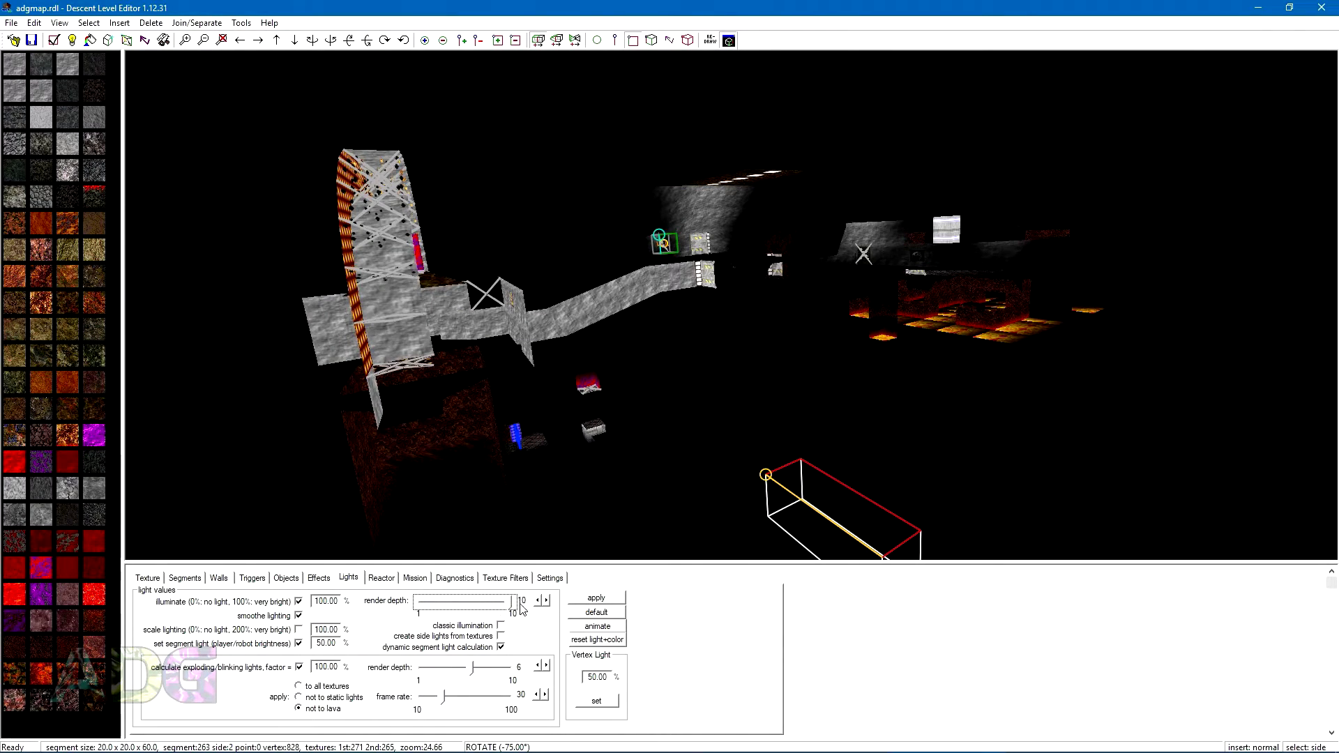
{"action": "left_click", "coordinate": [500, 626]}
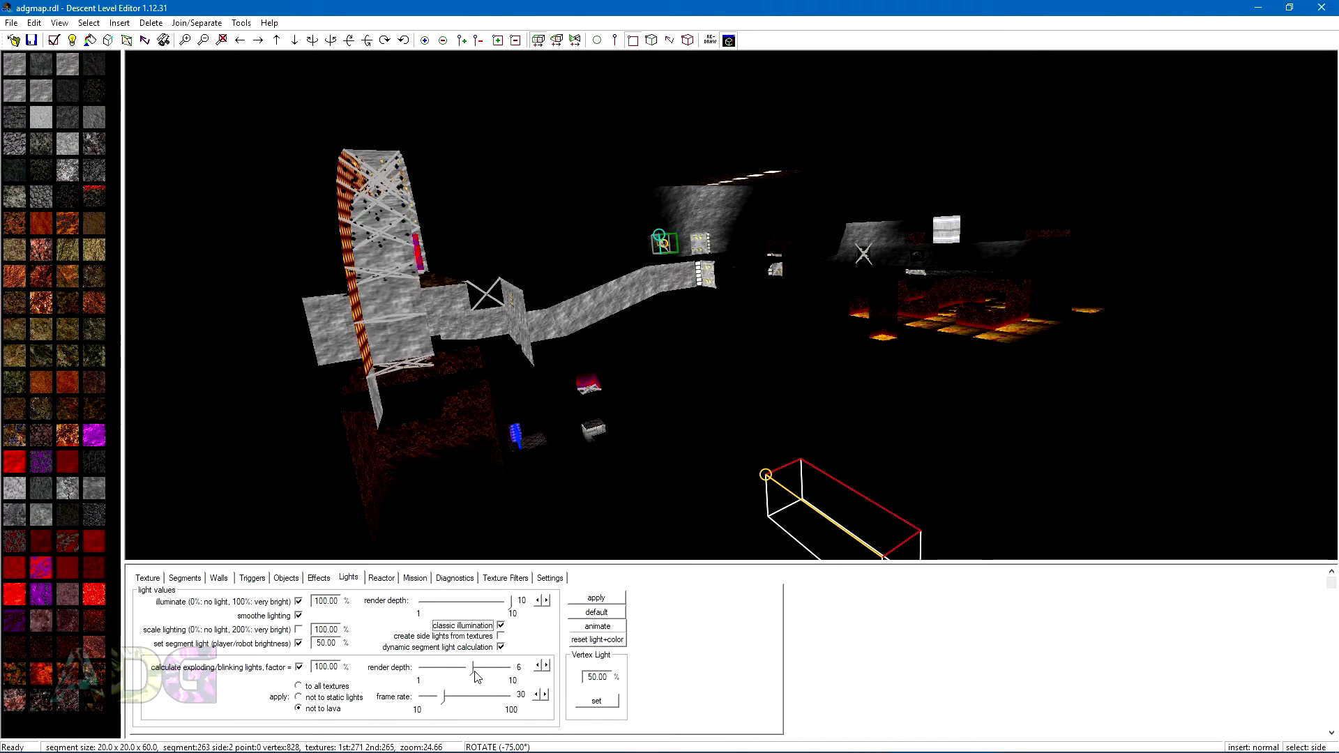
{"action": "left_click_drag", "start_coordinate": [475, 676], "coordinate": [493, 675]}
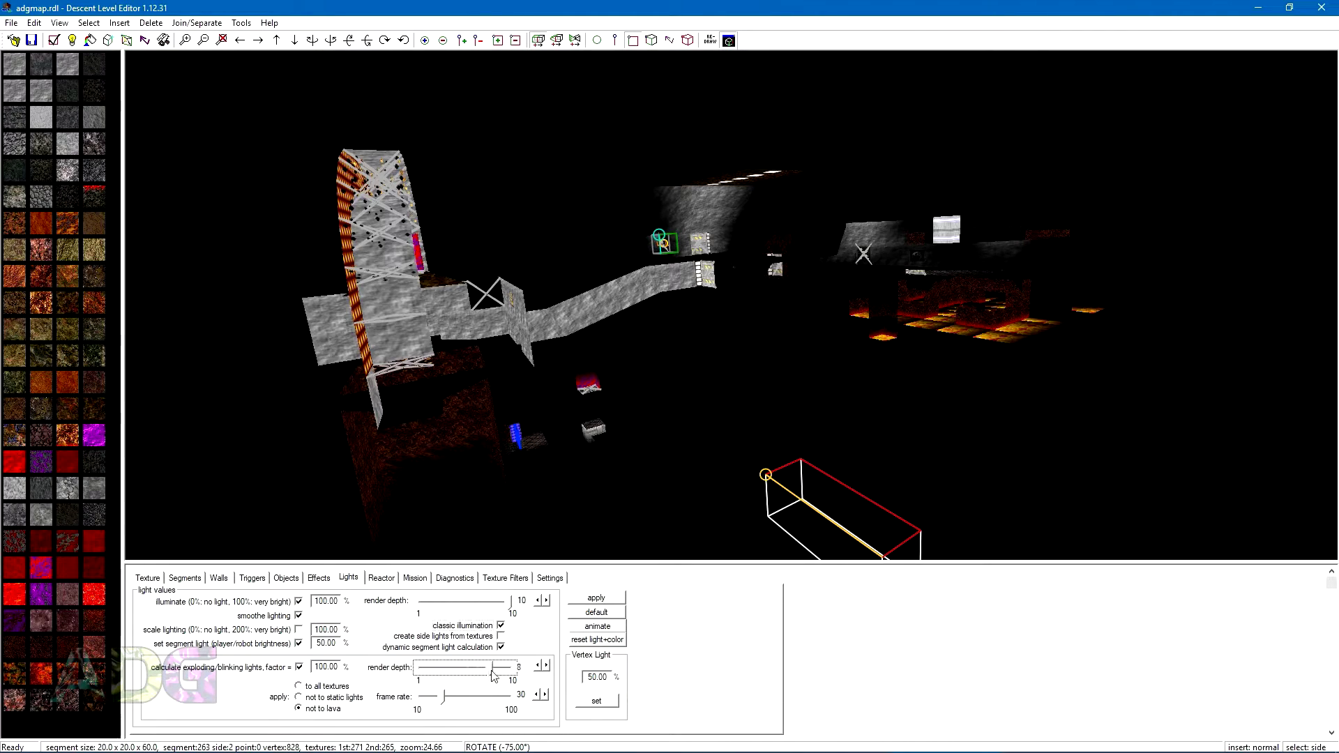
{"action": "left_click", "coordinate": [602, 602]}
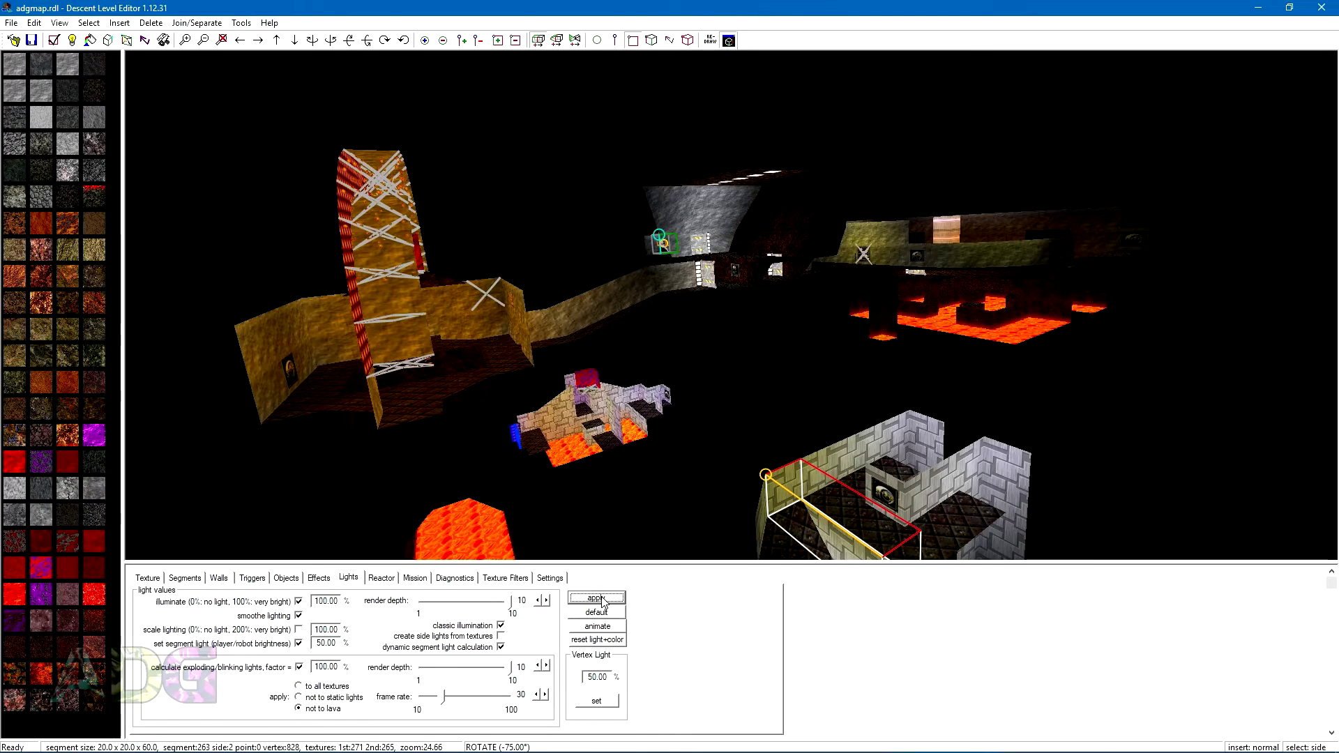
- Apply the light strip overlay as the second texture on side 1 of the player's starting segment 0
{"action": "middle_click_drag", "start_coordinate": [715, 512], "coordinate": [764, 512]}
{"action": "left_click_drag", "start_coordinate": [765, 516], "coordinate": [755, 406]}
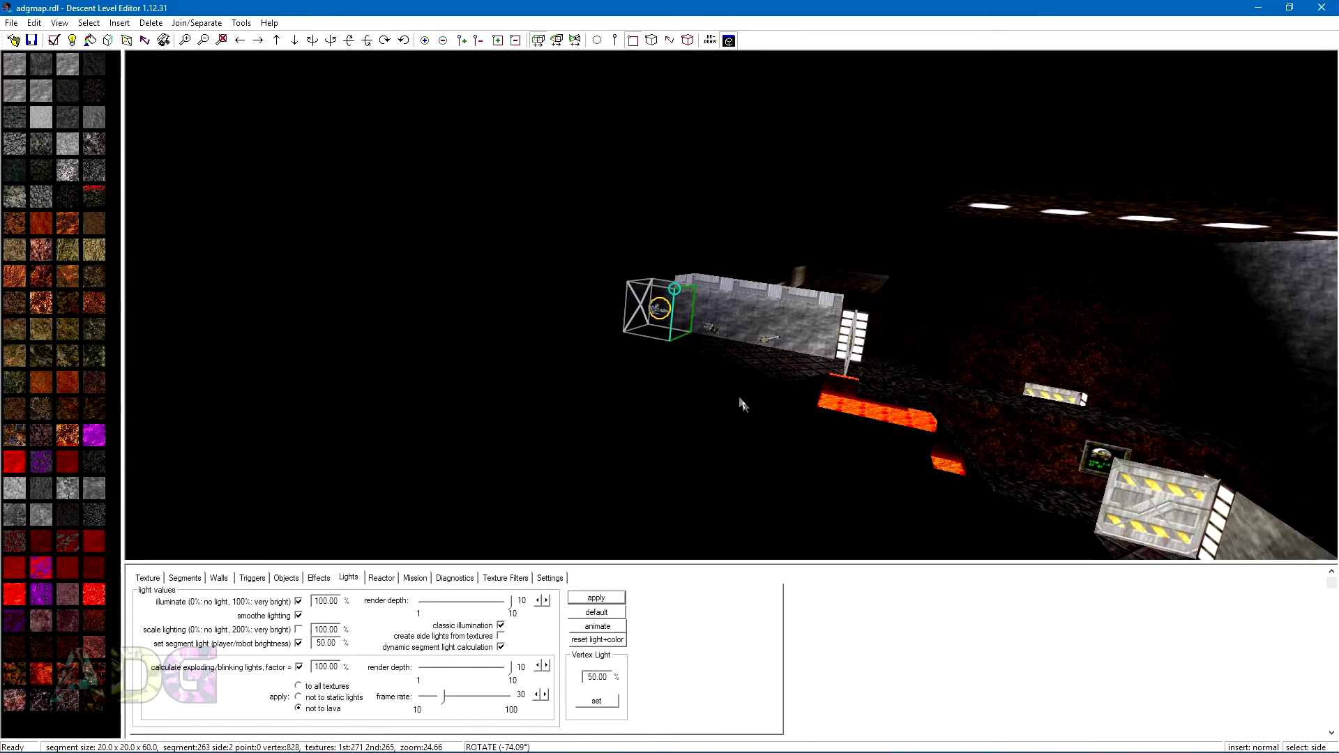
{"action": "scroll", "coordinate": [685, 308], "scroll_direction": "up", "scroll_amount": 6}
{"action": "scroll", "coordinate": [685, 308], "scroll_direction": "down", "scroll_amount": 3}
{"action": "left_click_drag", "start_coordinate": [685, 308], "coordinate": [717, 312]}
{"action": "left_click", "coordinate": [717, 289]}
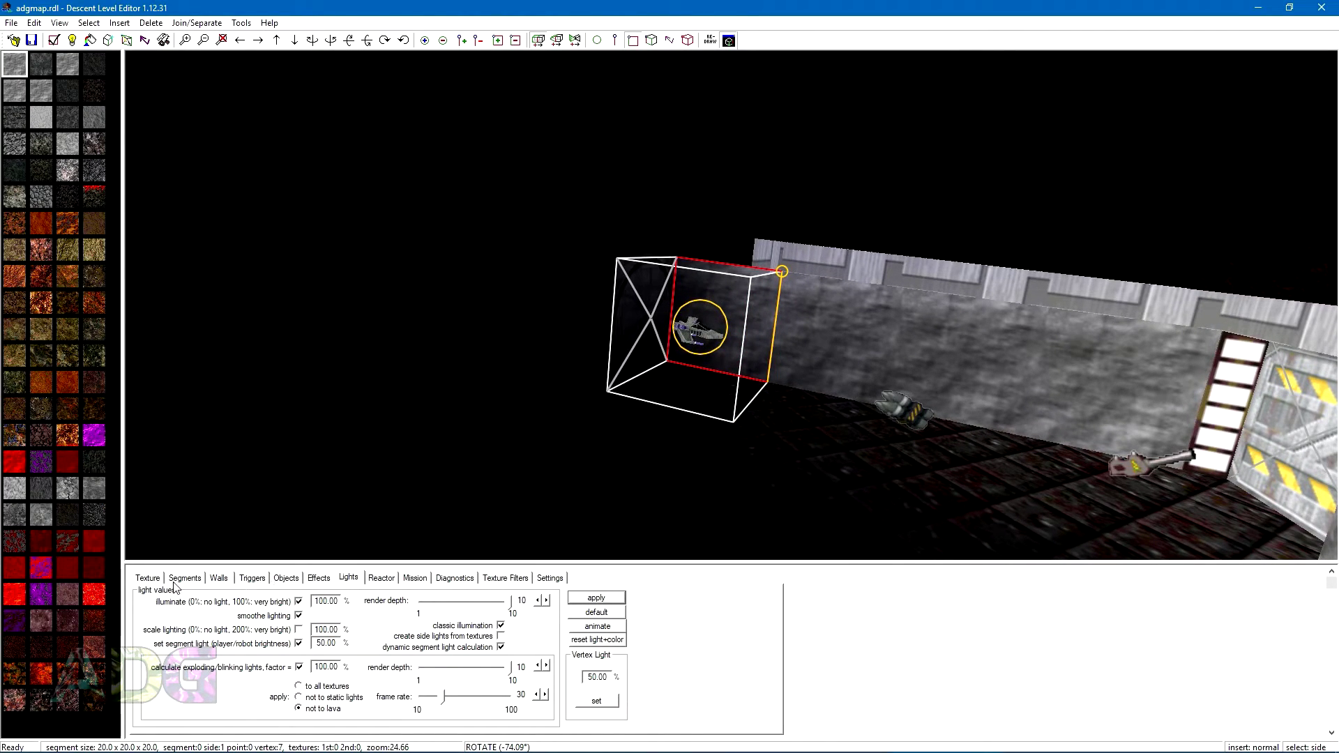
{"action": "left_click", "coordinate": [148, 579]}
{"action": "scroll", "coordinate": [74, 468], "scroll_direction": "down", "scroll_amount": 10}
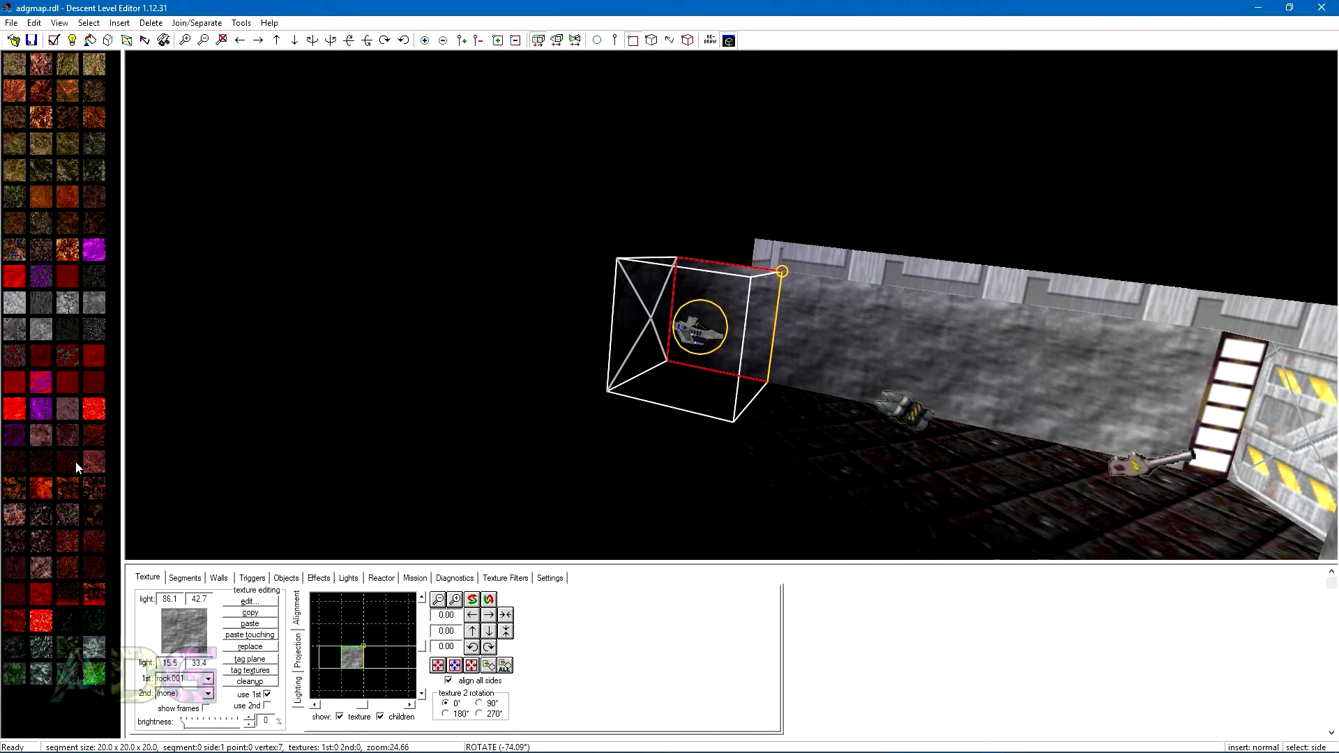
{"action": "right_click", "coordinate": [96, 146]}
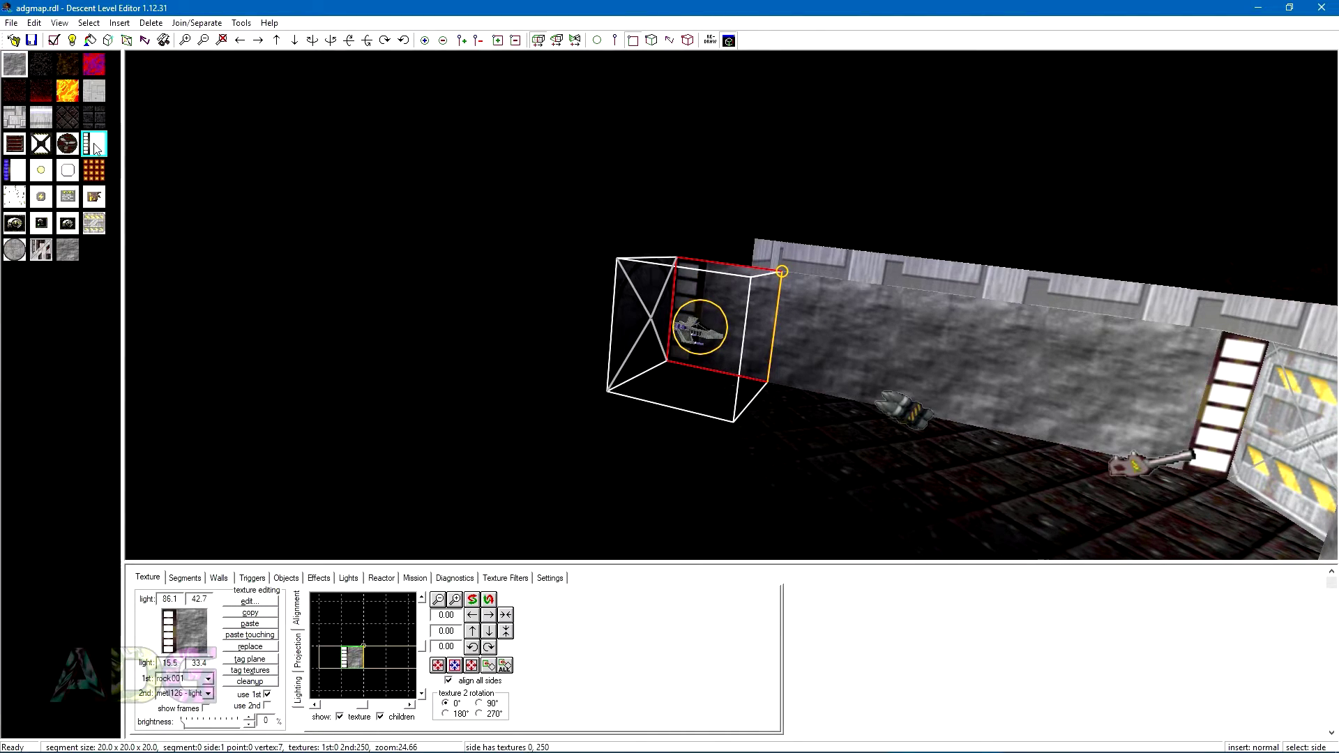
- Apply the same light strip overlay to side 3 of segment 0
{"action": "mouse_move", "coordinate": [618, 406]}
{"action": "middle_mouse_down"}
{"action": "mouse_move", "coordinate": [637, 395]}
{"action": "mouse_move", "coordinate": [512, 372]}
{"action": "mouse_move", "coordinate": [518, 402]}
{"action": "mouse_move", "coordinate": [617, 398]}
{"action": "middle_mouse_up"}
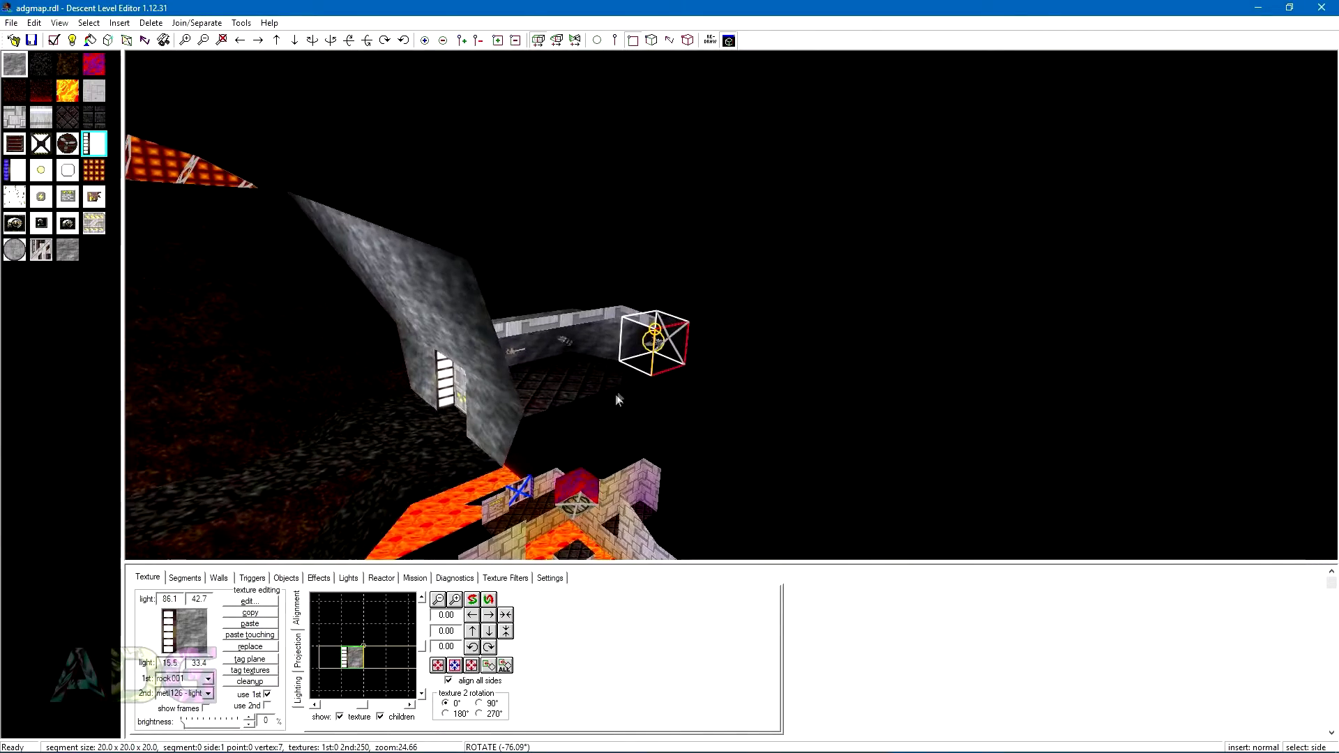
{"action": "scroll", "coordinate": [614, 391], "scroll_direction": "up", "scroll_amount": 3}
{"action": "left_click", "coordinate": [538, 384]}
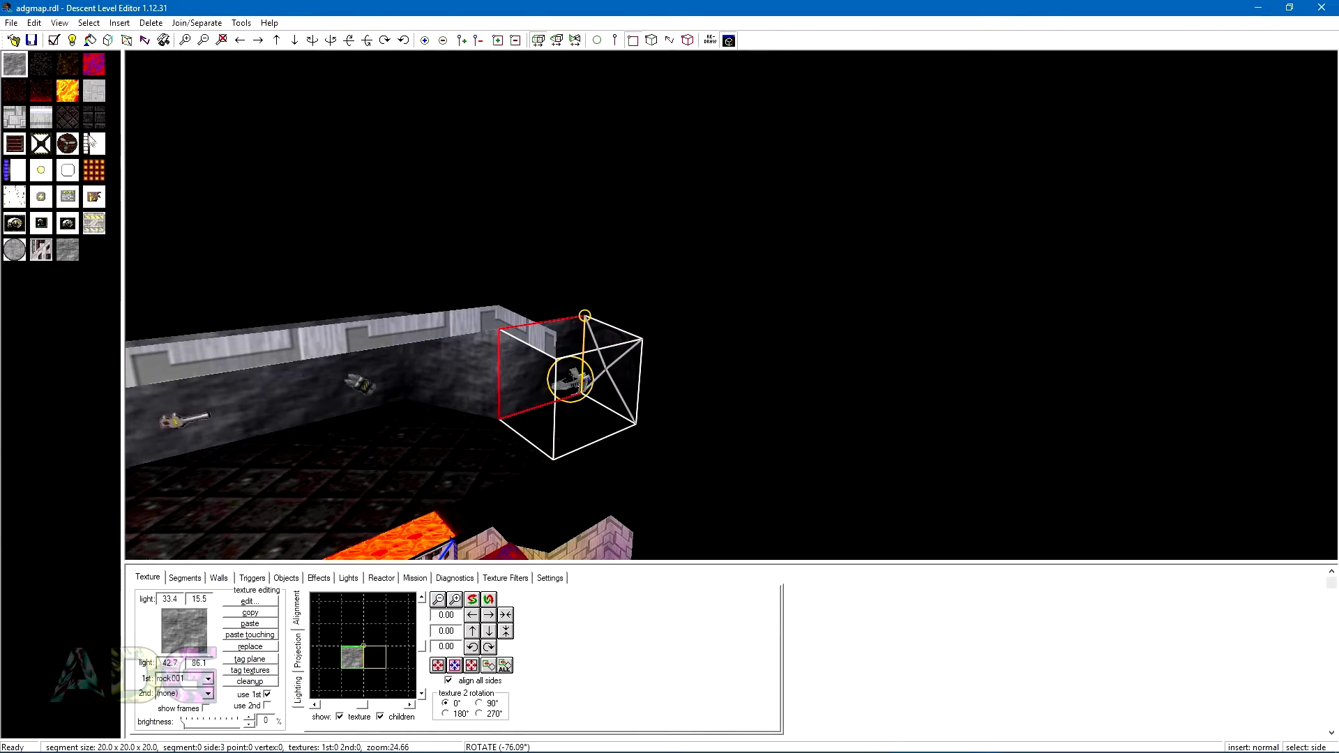
{"action": "right_click", "coordinate": [96, 144]}
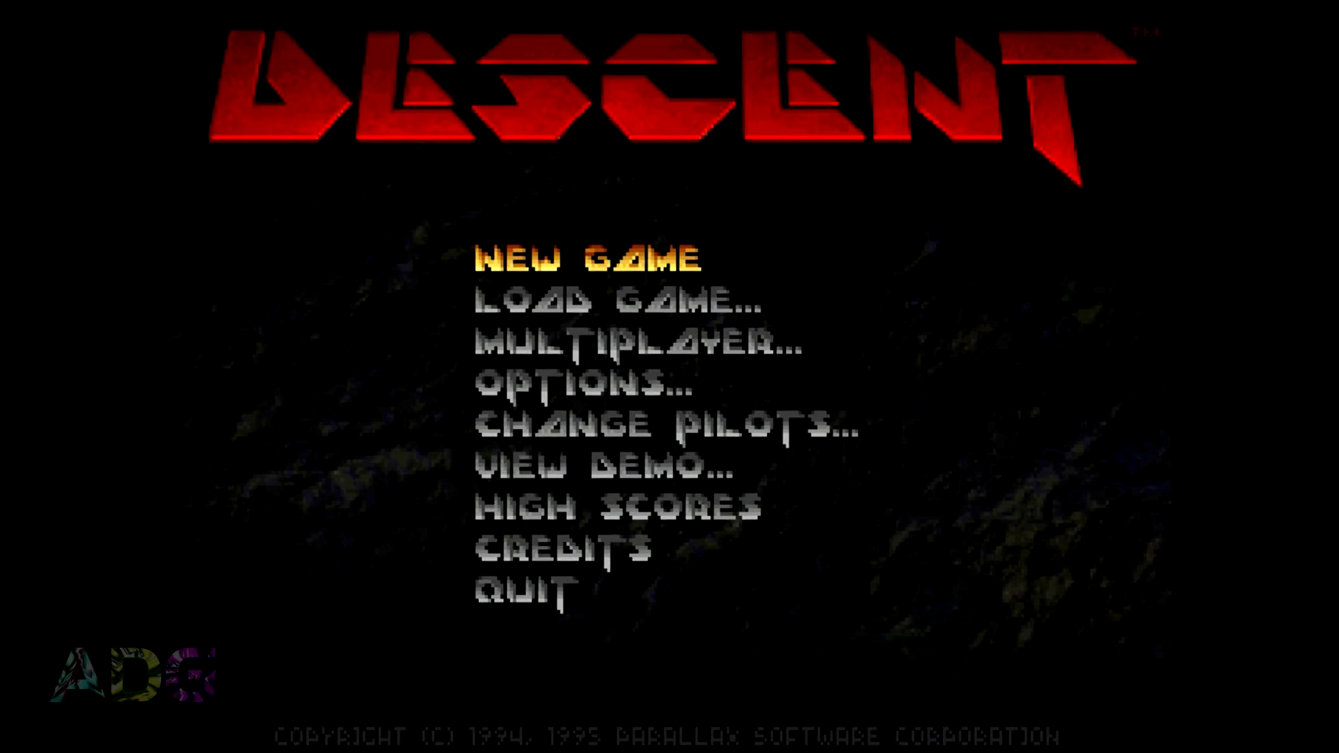
- Switch to the Descent game and start a new game with the ADG Testing Level mission
{"action": "key", "text": "Down"}
{"action": "key", "text": "Down"}
{"action": "key", "text": "Down"}
{"action": "key", "text": "Up"}
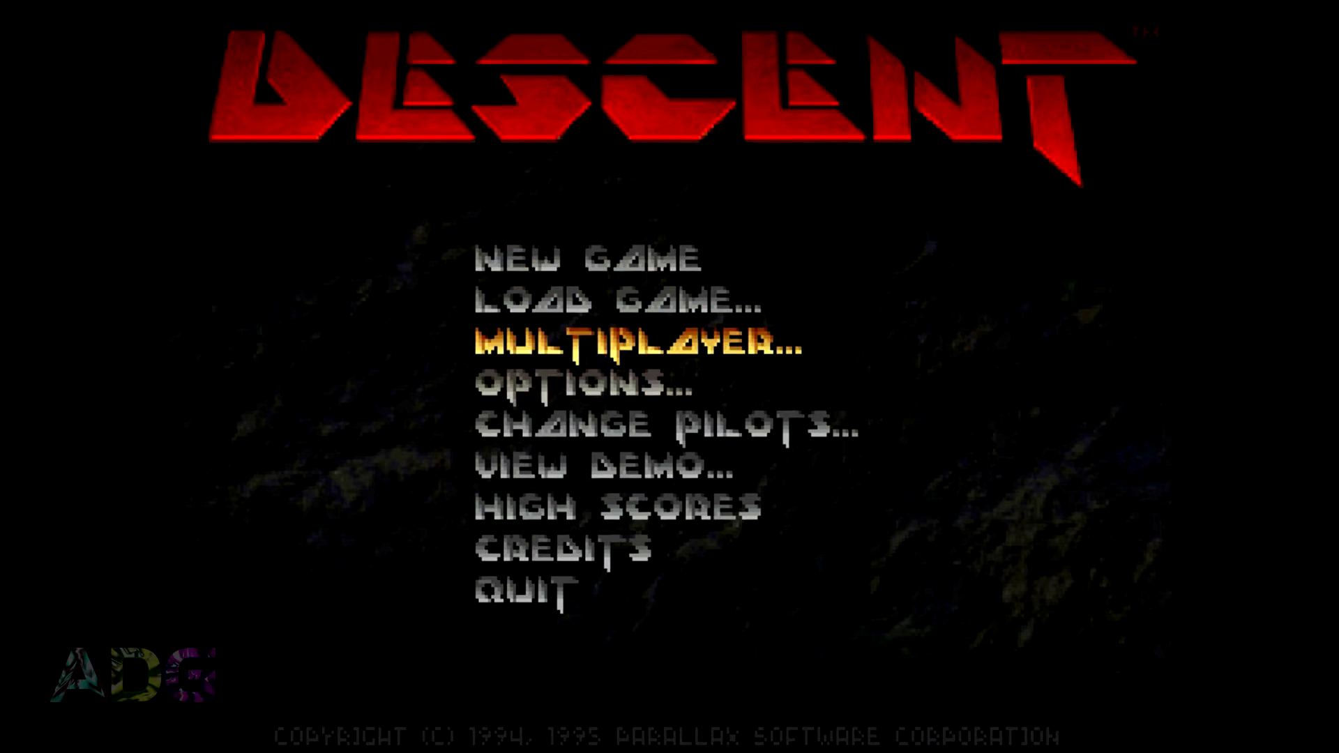
{"action": "key", "text": "Up"}
{"action": "key", "text": "Up"}
{"action": "key", "text": "Return"}
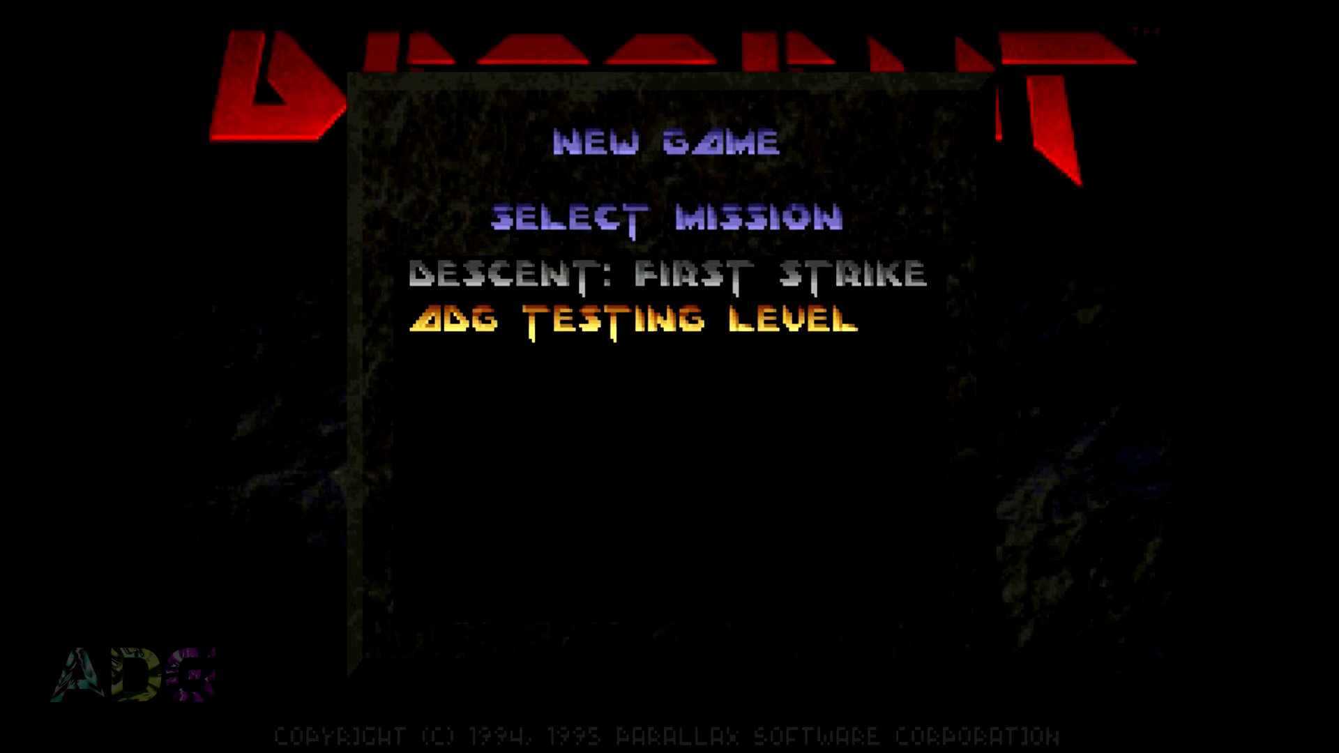
{"action": "key", "text": "Up"}
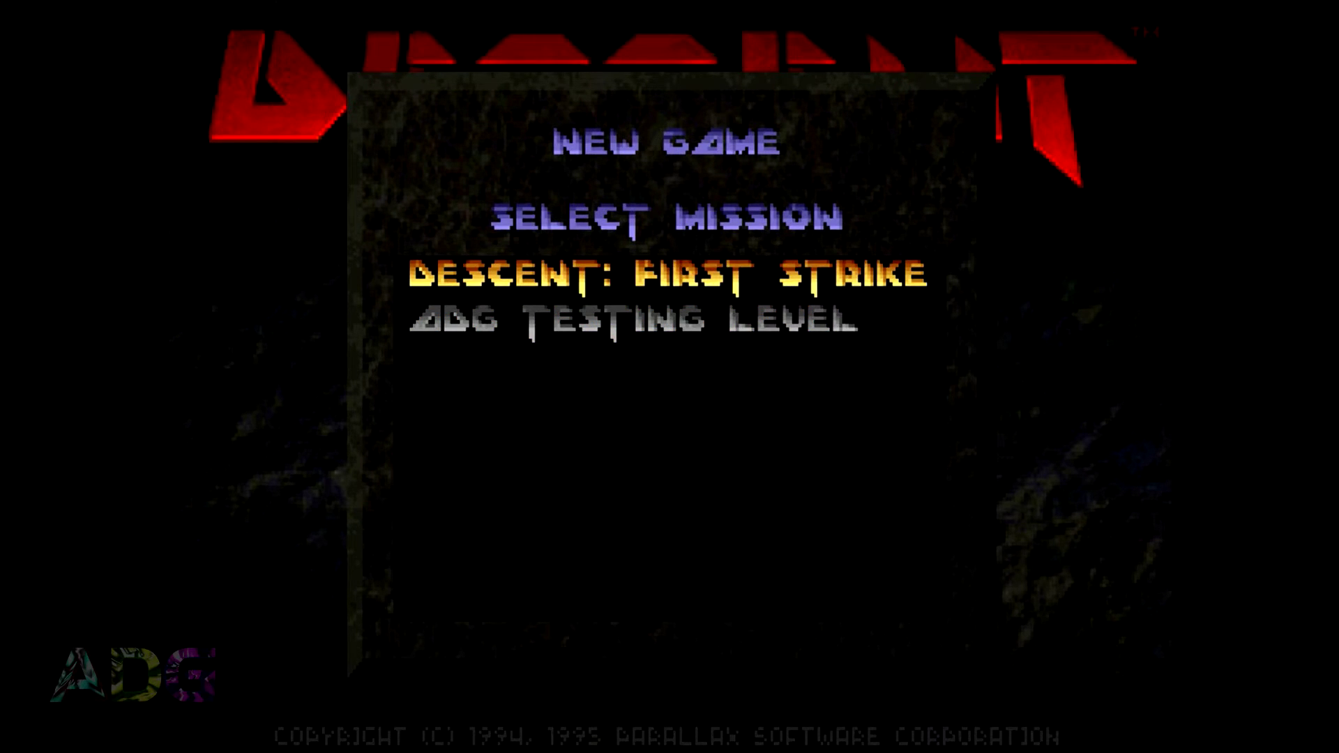
{"action": "key", "text": "Down"}
{"action": "key", "text": "Return"}
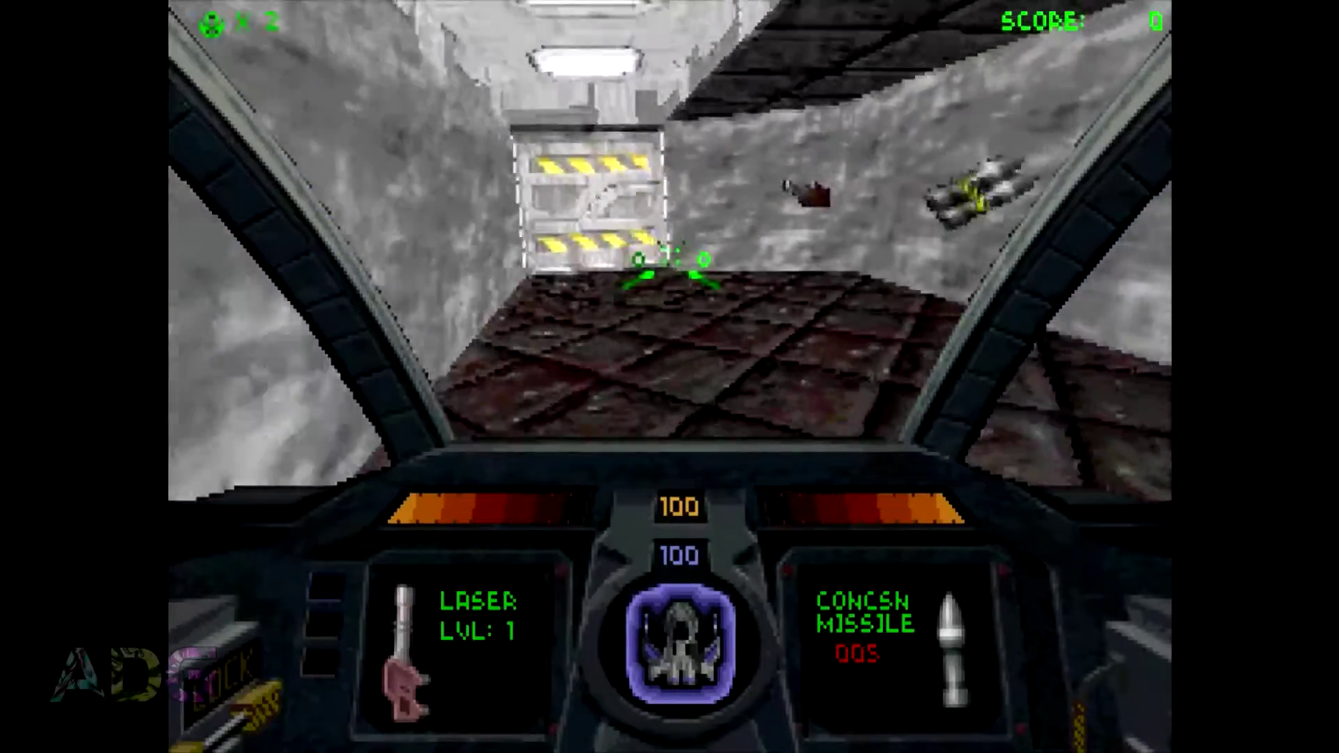
{"action": "key", "text": "a"}
{"action": "key", "text": "Right"}
{"action": "key", "text": "Left"}
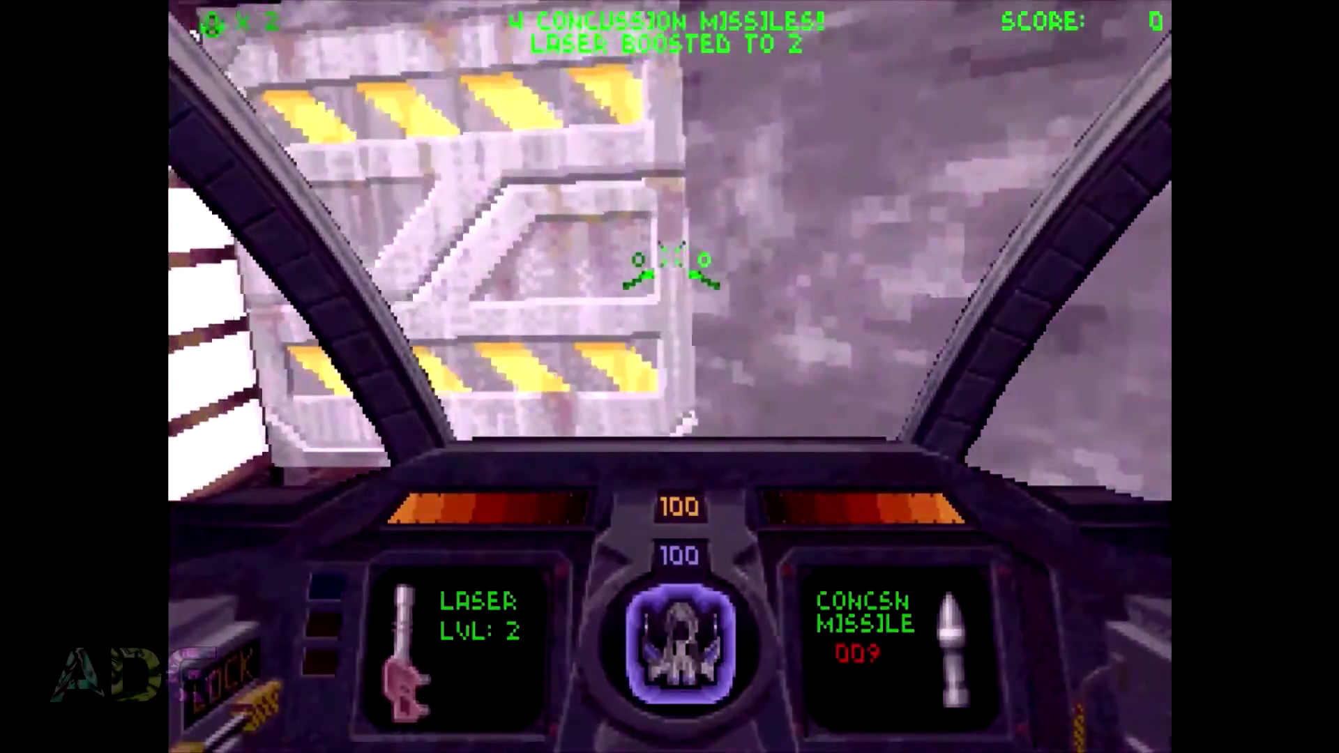
{"action": "key", "text": "alt+Left"}
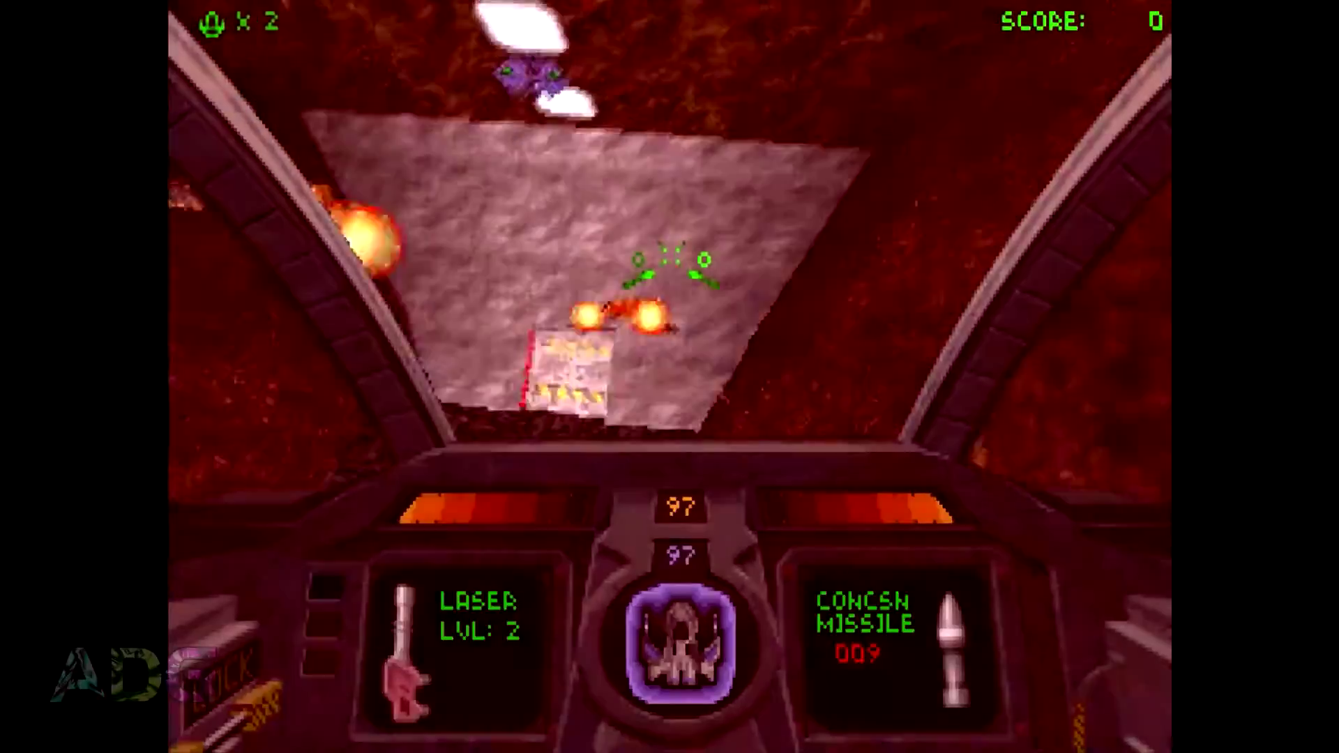
{"action": "key", "text": "ctrl"}
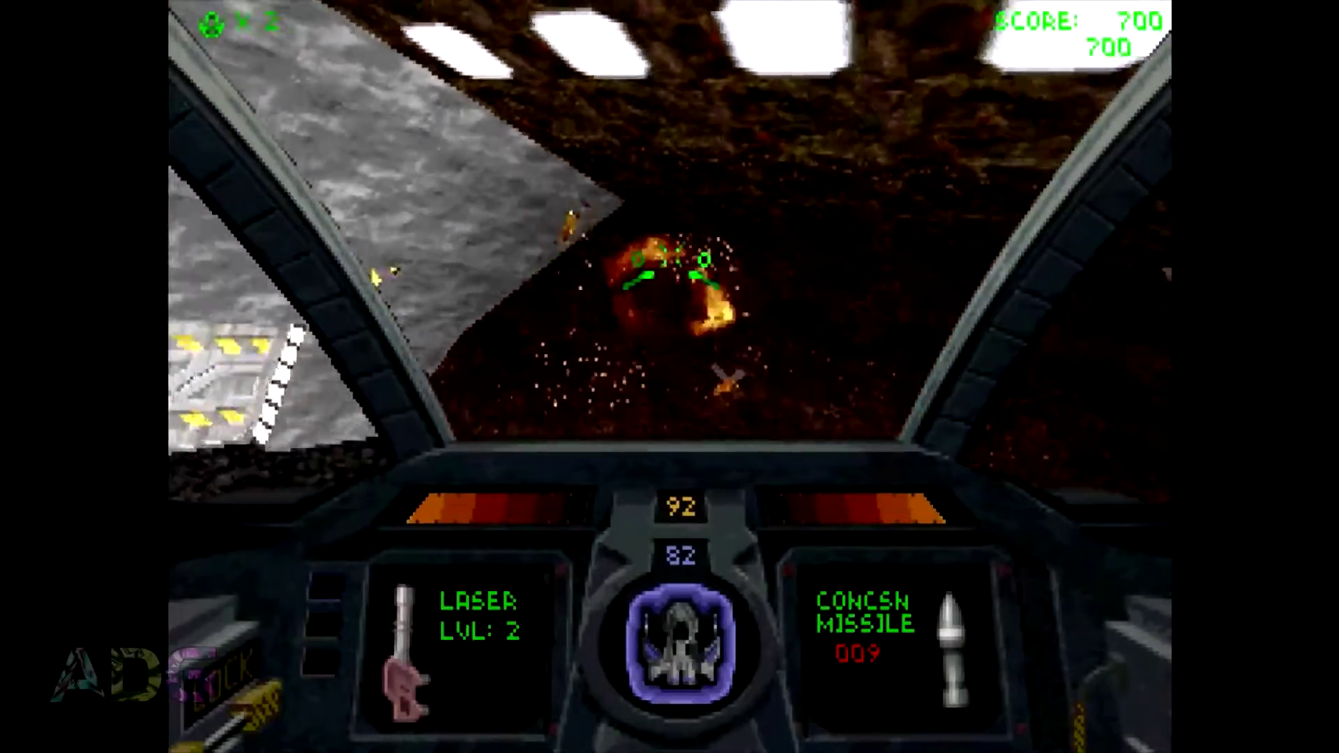
{"action": "key", "text": "Right"}
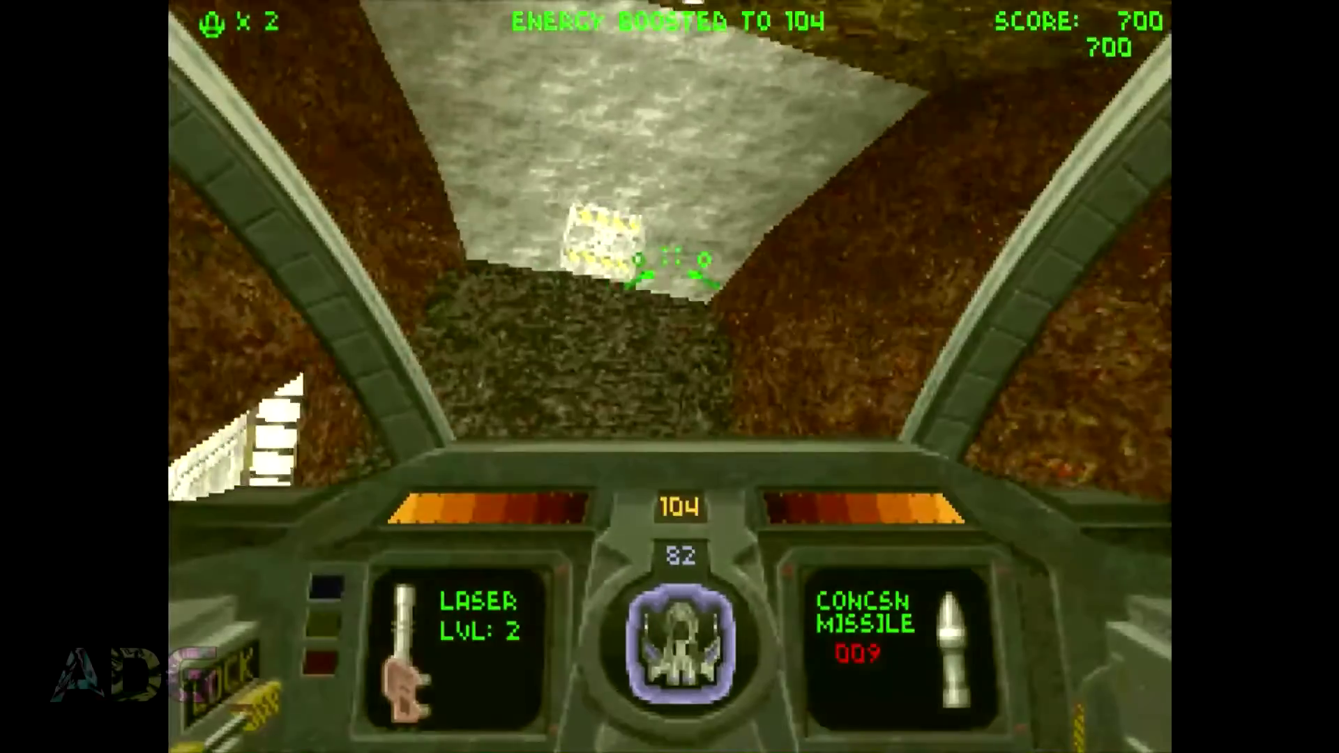
{"action": "key", "text": "Up"}
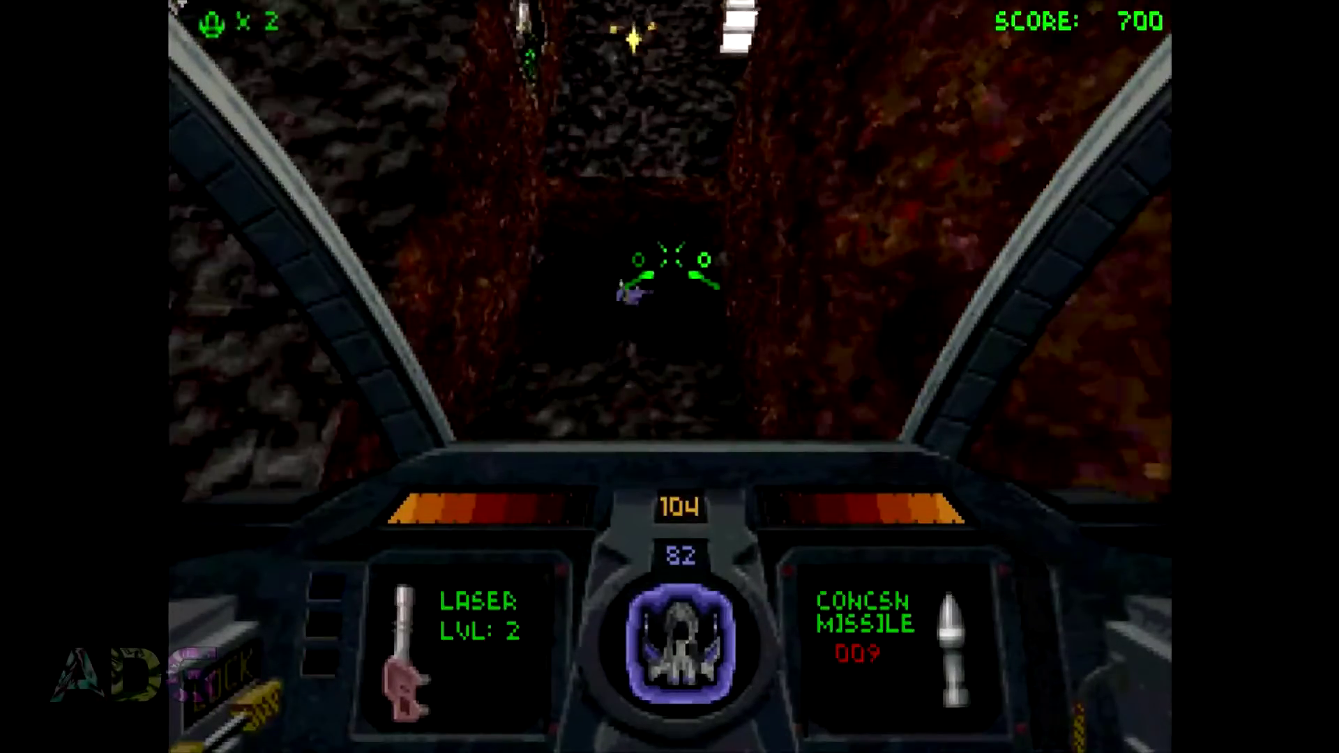
{"action": "key", "text": "a"}
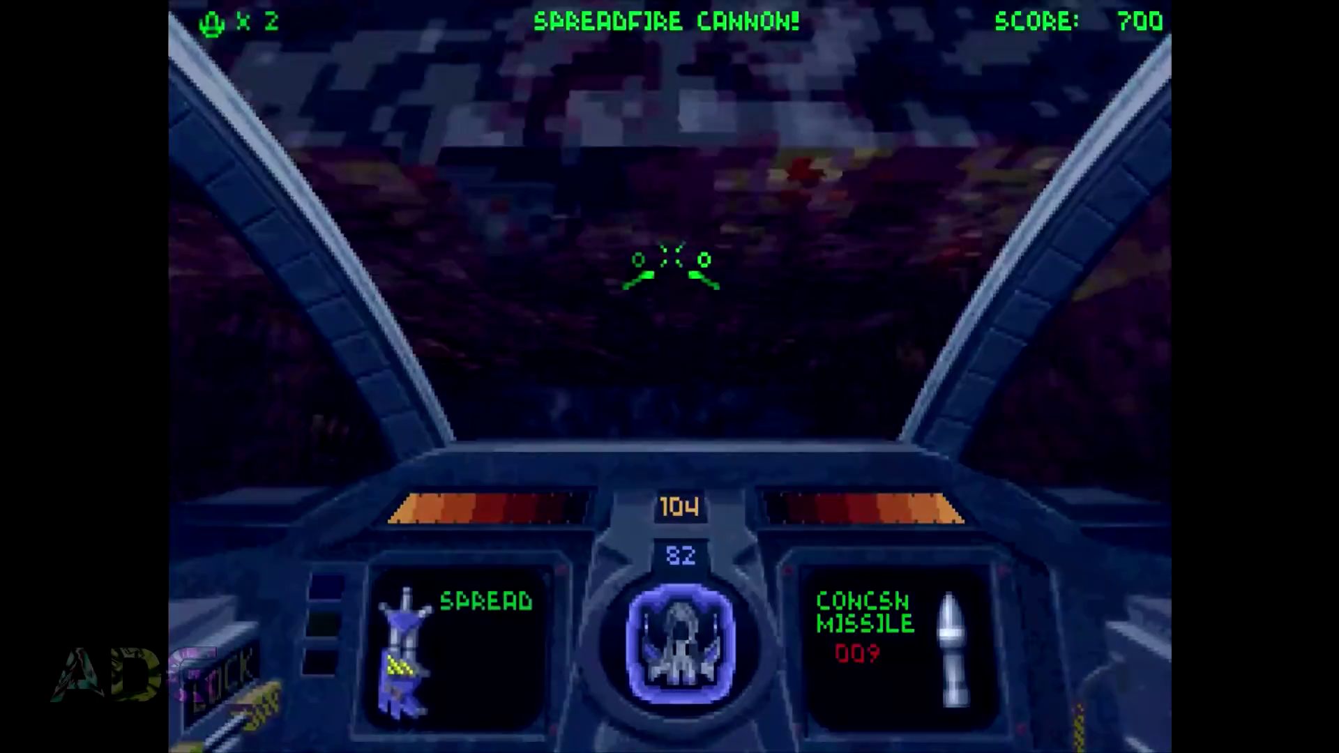
{"action": "key", "text": "a"}
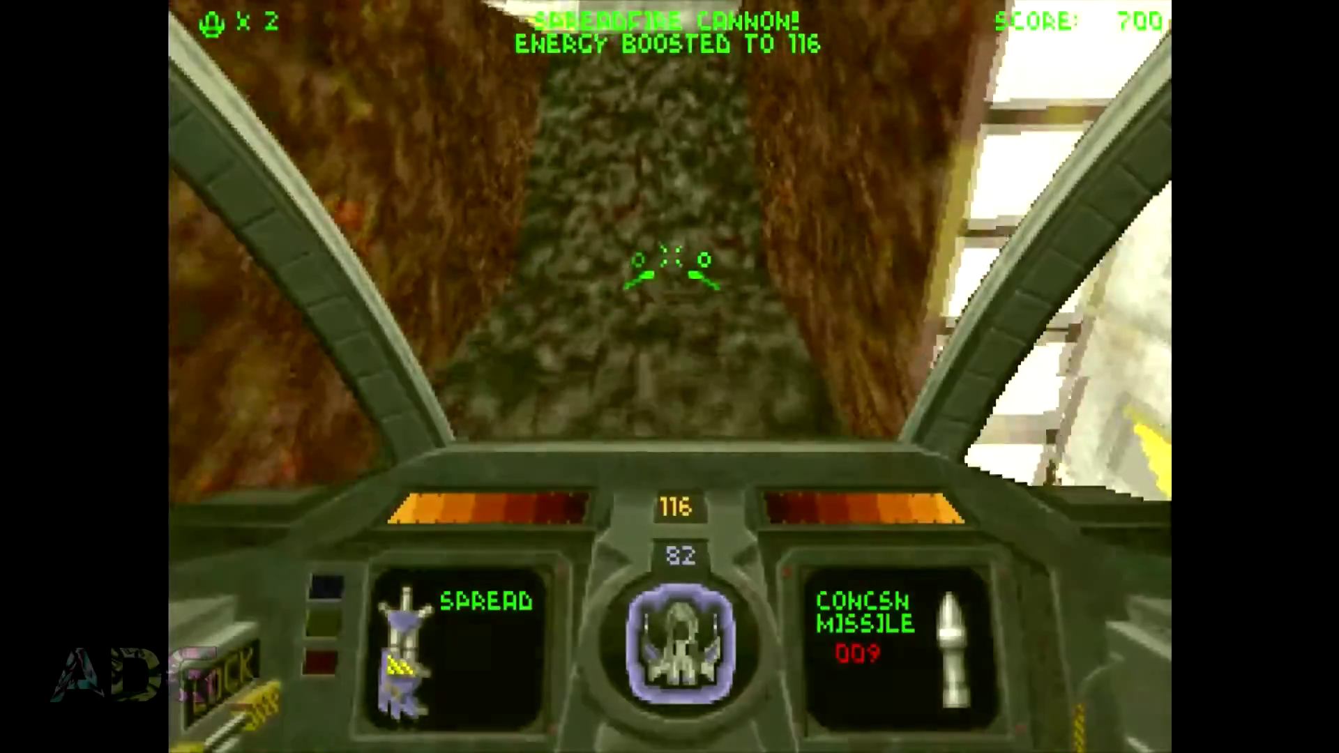
{"action": "key", "text": "Down"}
{"action": "key", "text": "a"}
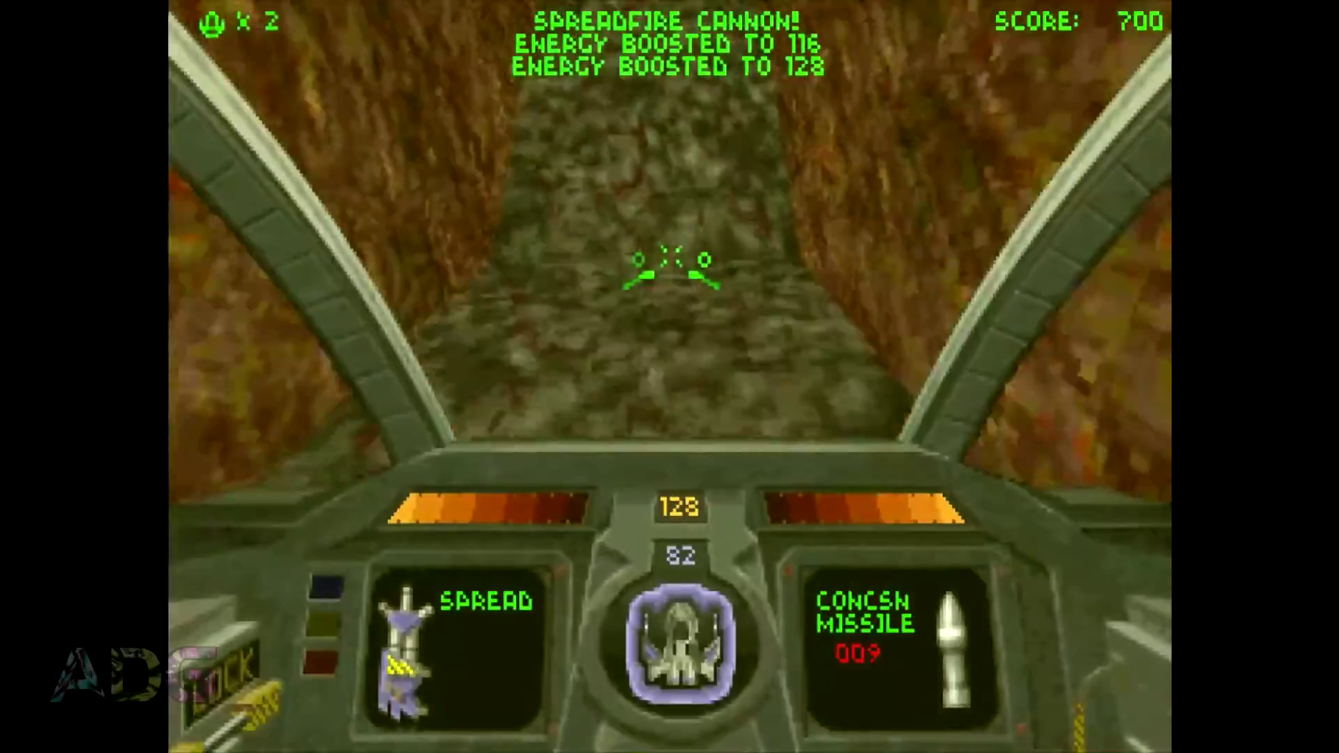
{"action": "key", "text": "Down"}
{"action": "key", "text": "Left"}
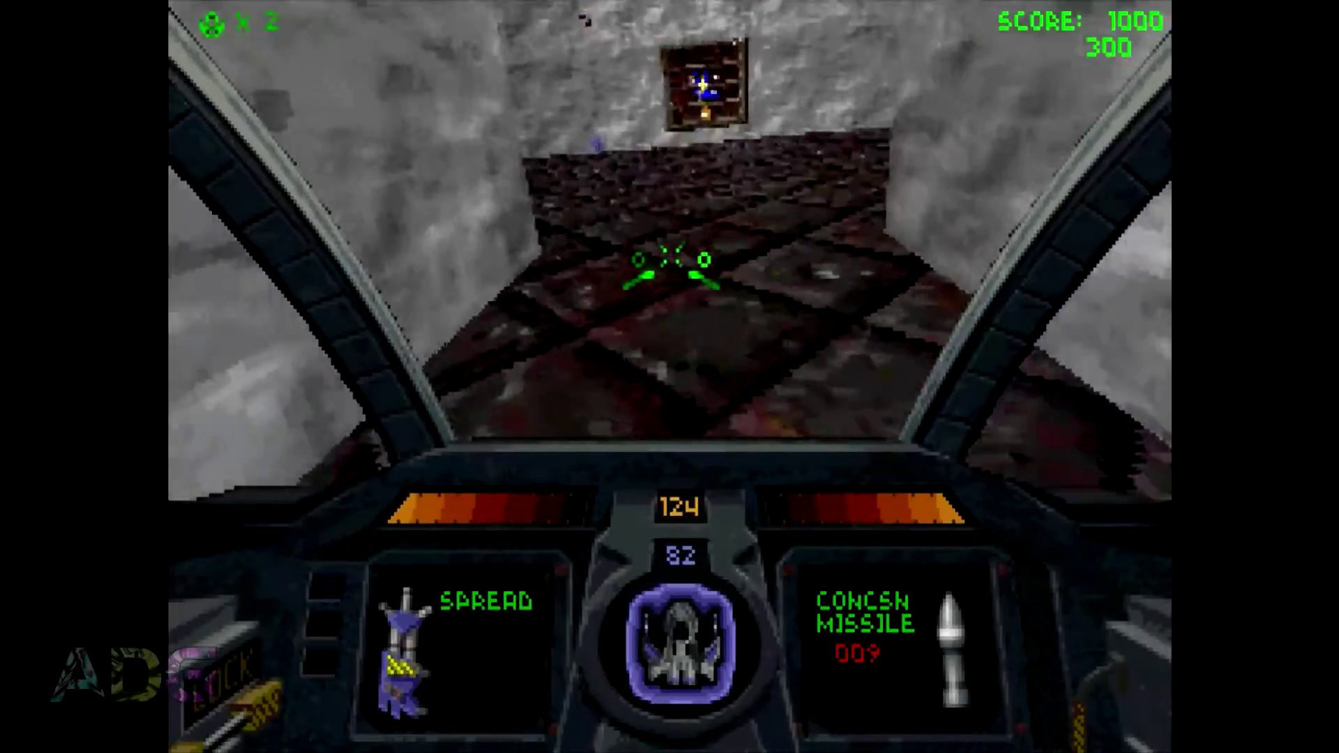
{"action": "key", "text": "Right"}
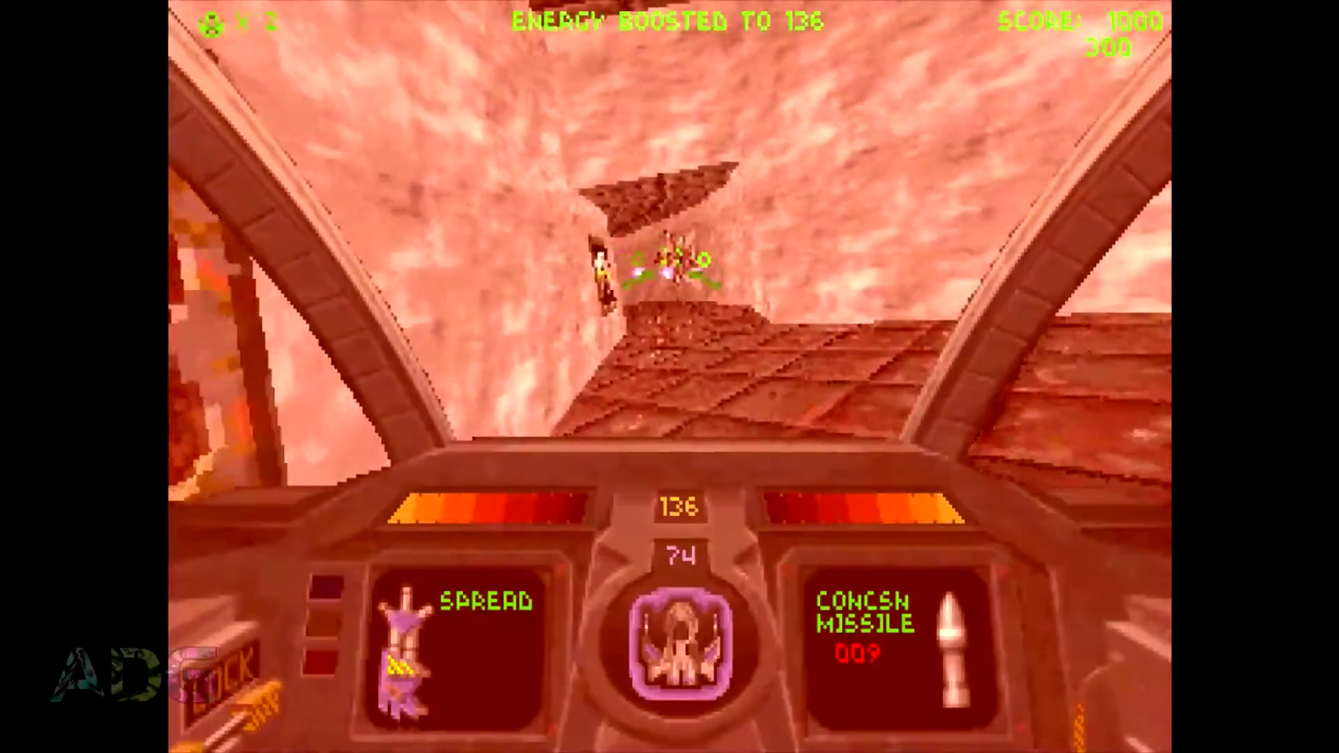
{"action": "key", "text": "ctrl"}
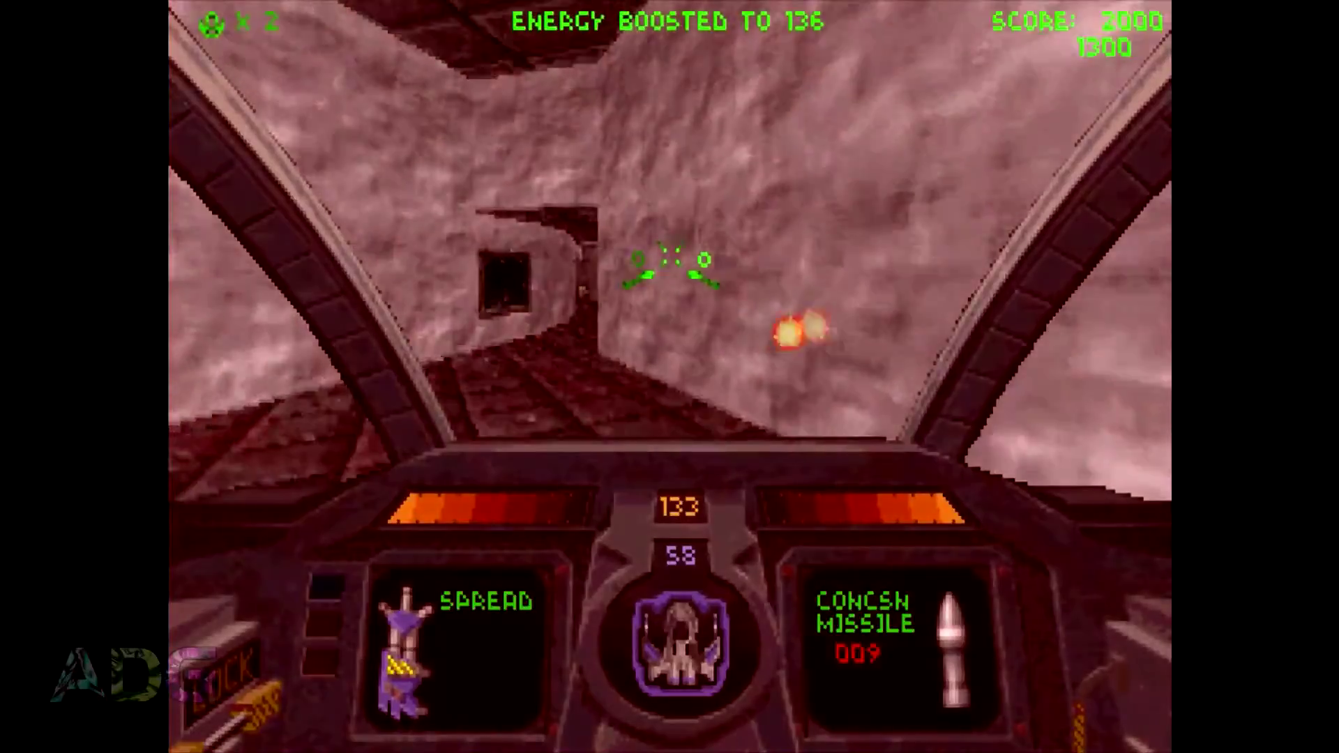
{"action": "key", "text": "Left"}
{"action": "key", "text": "Up"}
{"action": "key", "text": "a"}
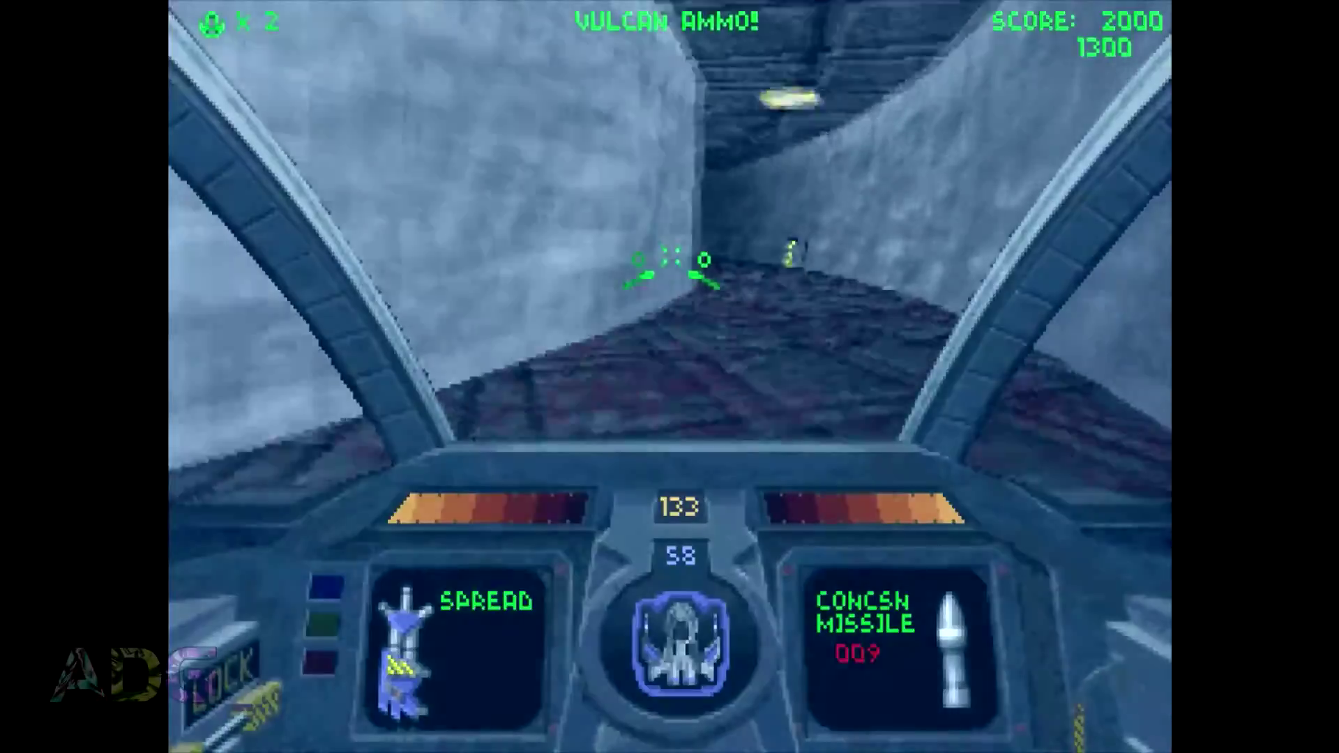
{"action": "key", "text": "Right"}
{"action": "key", "text": "Left"}
{"action": "key", "text": "ctrl"}
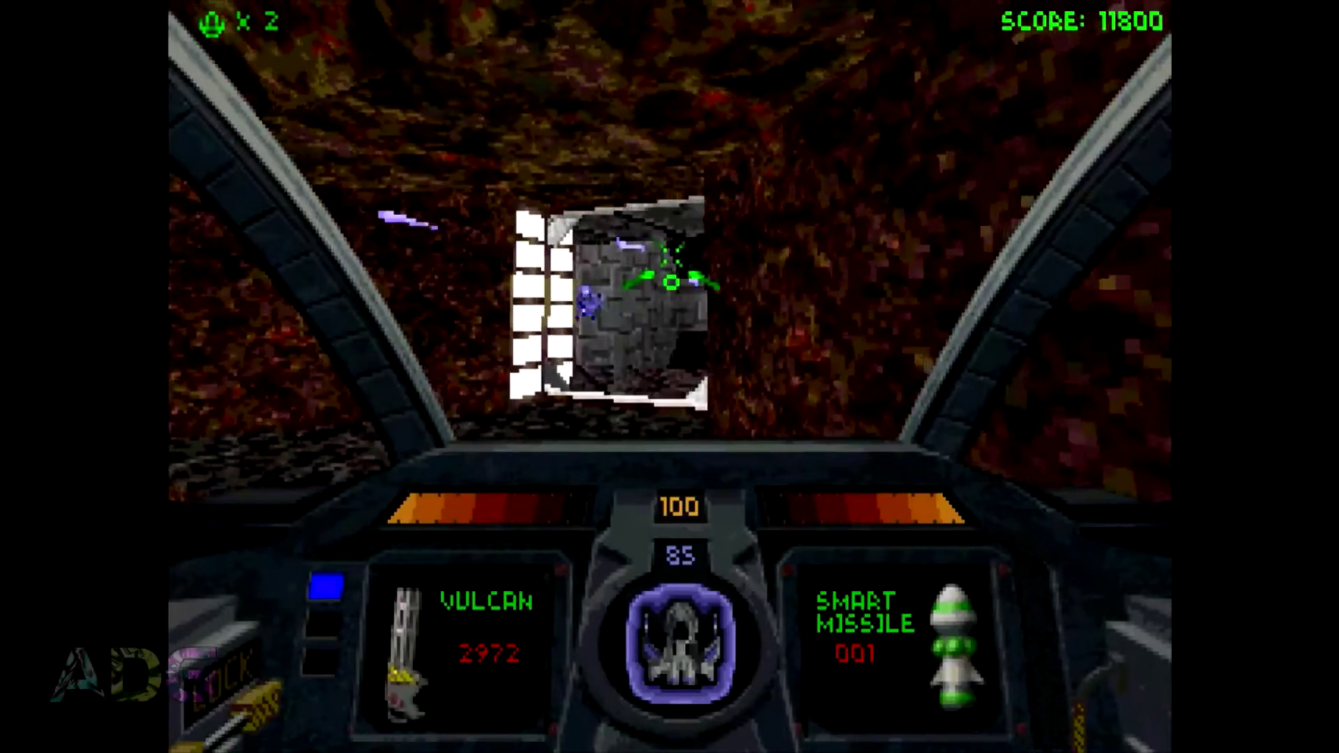
{"action": "key", "text": "ctrl"}
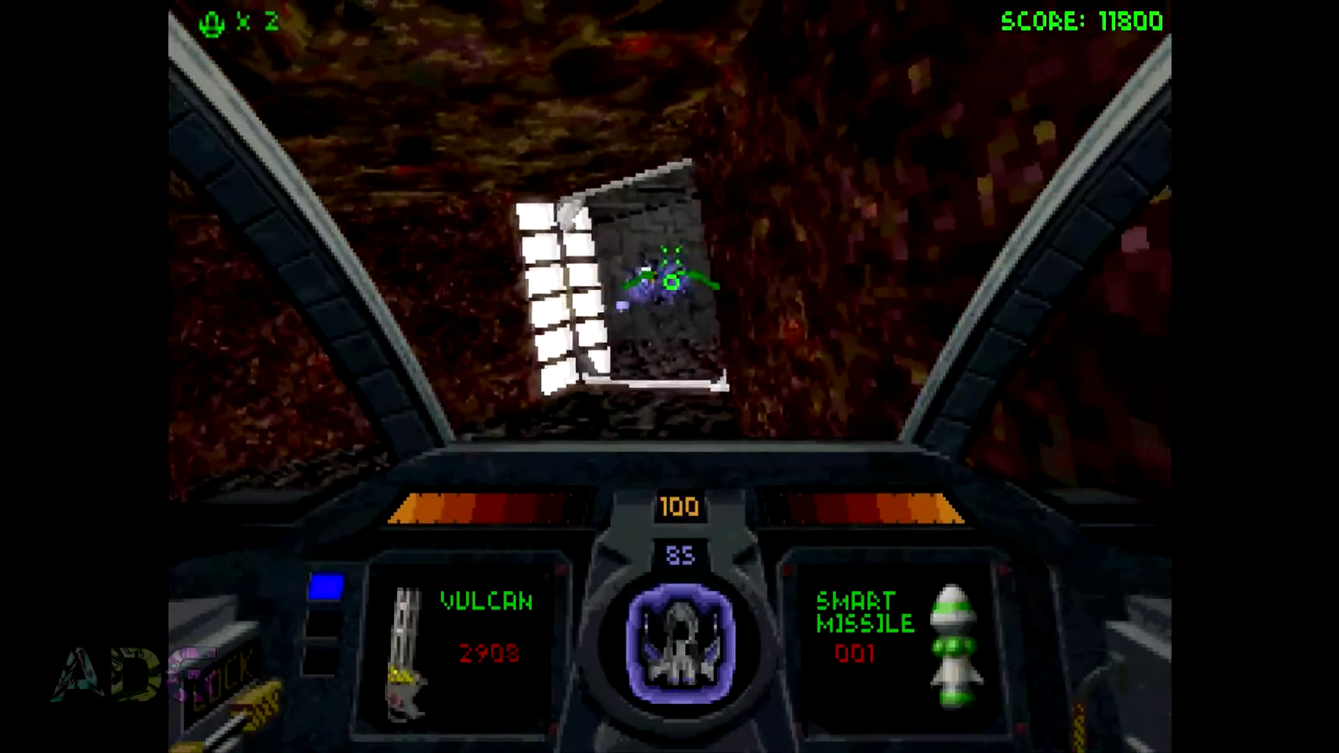
{"action": "key", "text": "ctrl"}
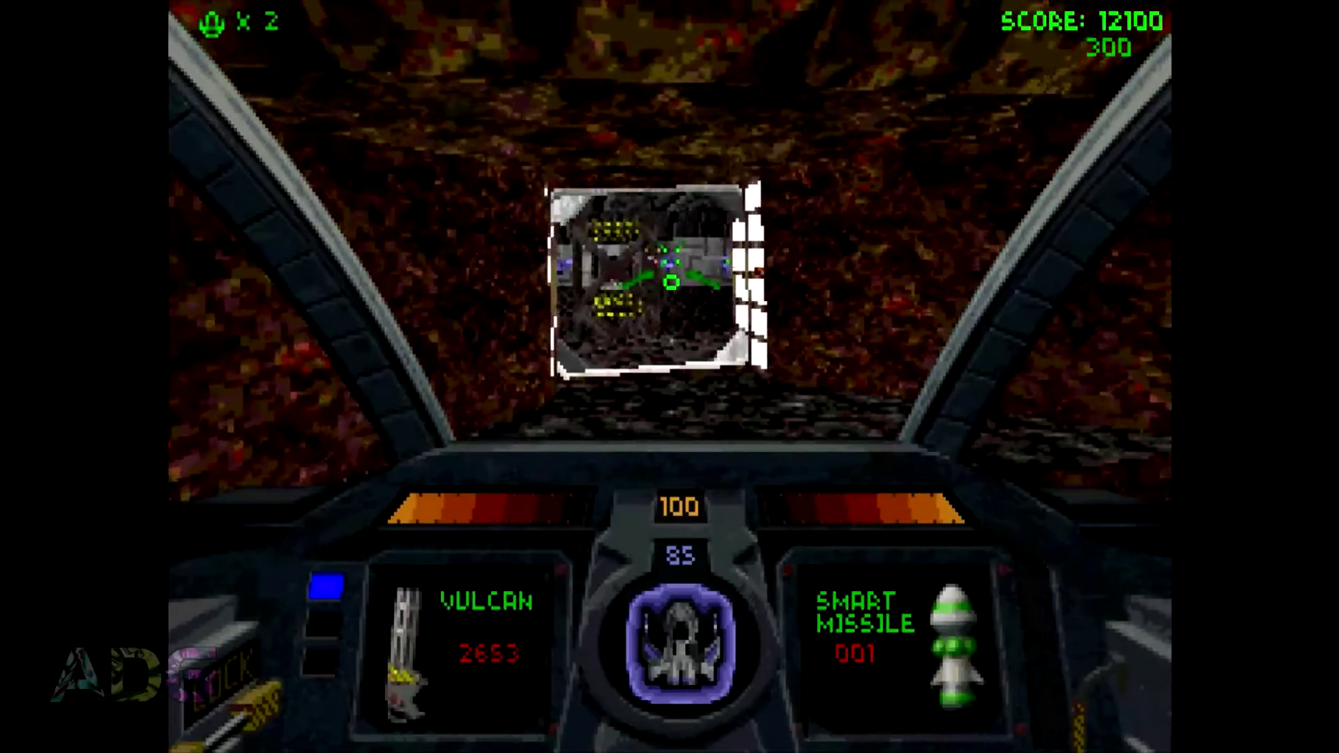
{"action": "key", "text": "ctrl"}
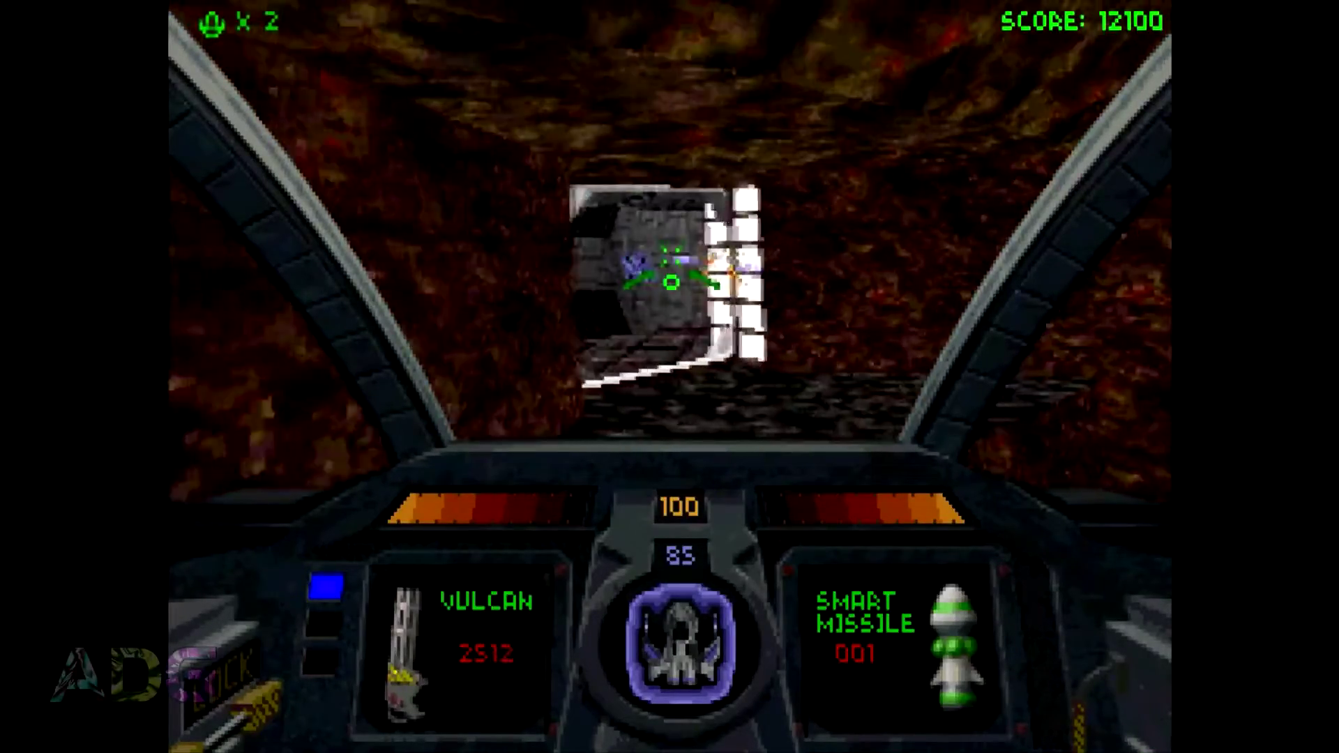
{"action": "key", "text": "a"}
{"action": "key", "text": "Left"}
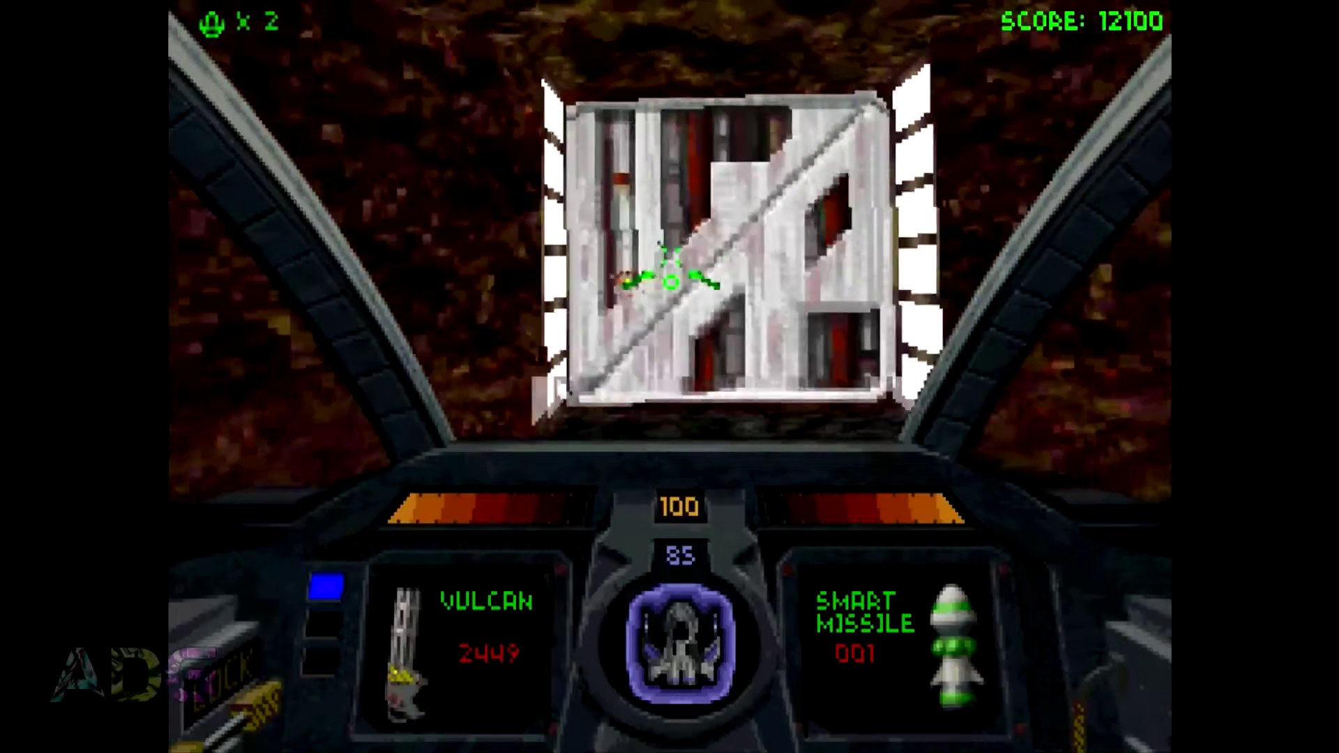
{"action": "key", "text": "ctrl"}
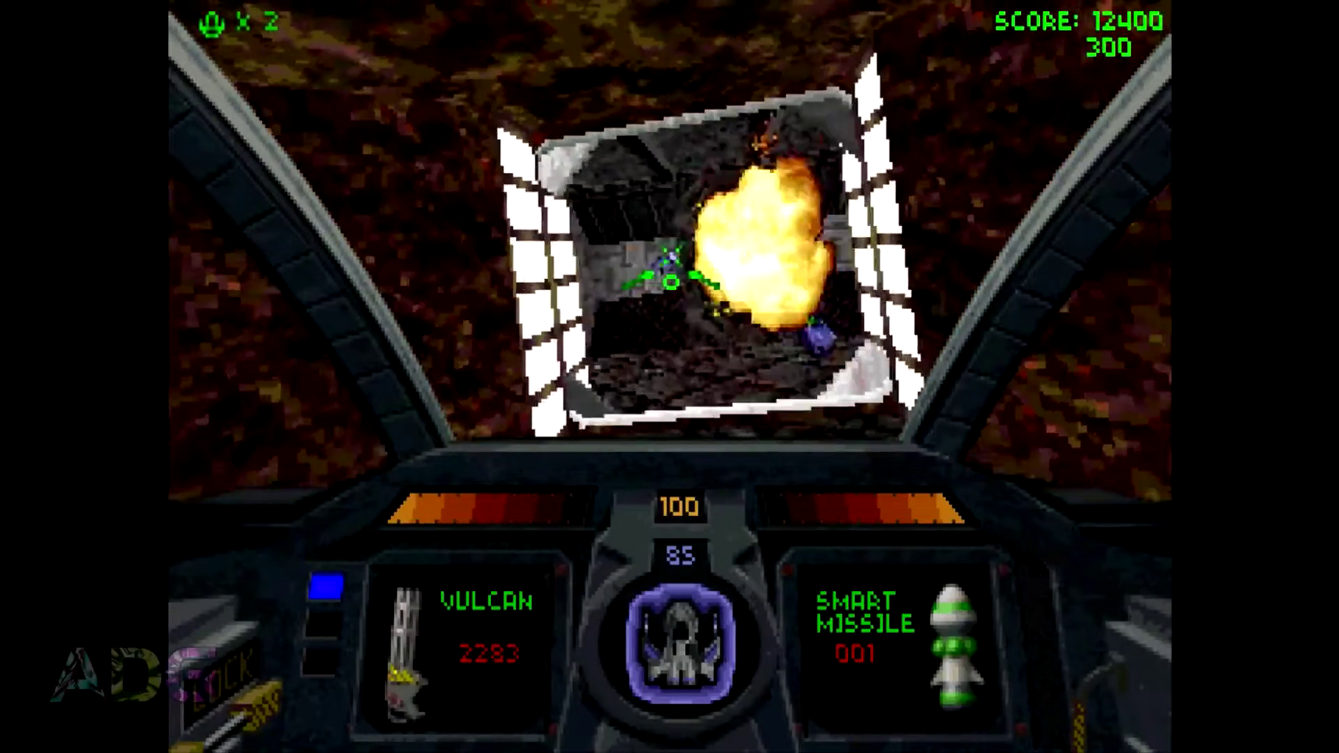
{"action": "key", "text": "ctrl"}
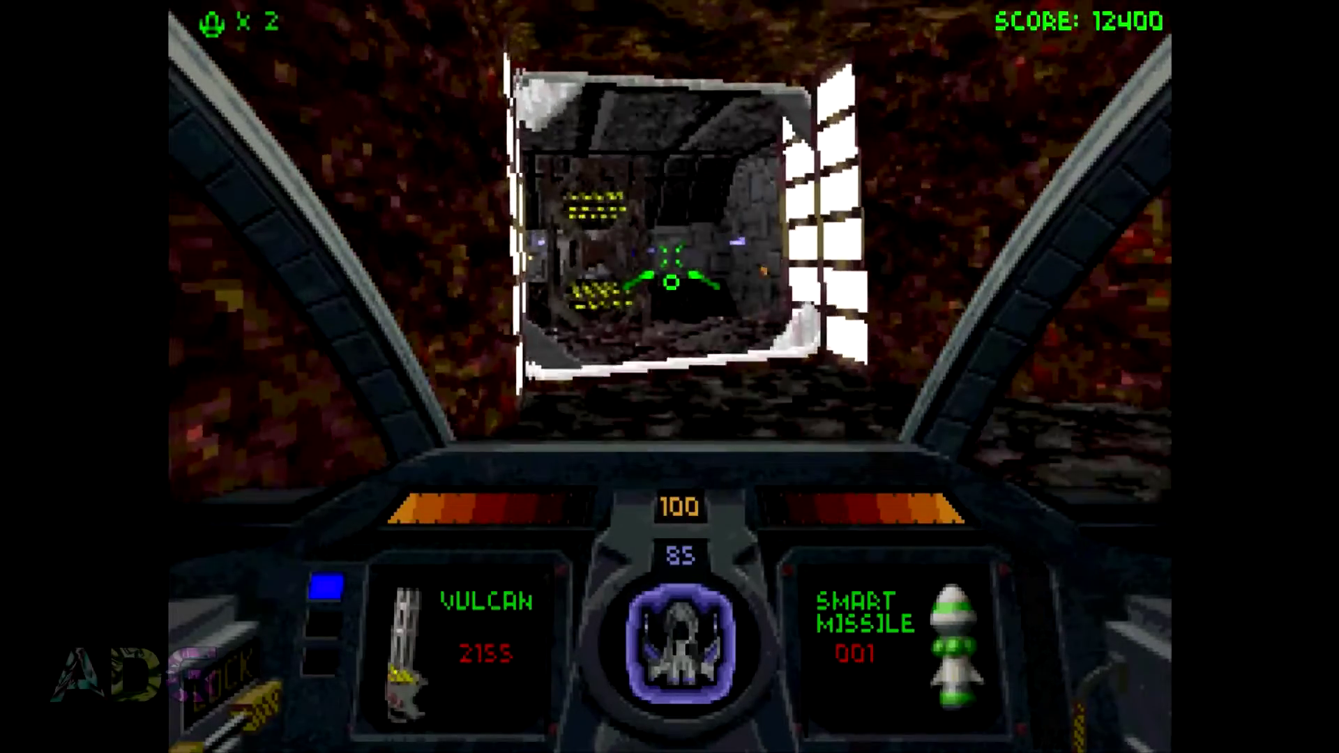
{"action": "key", "text": "Left"}
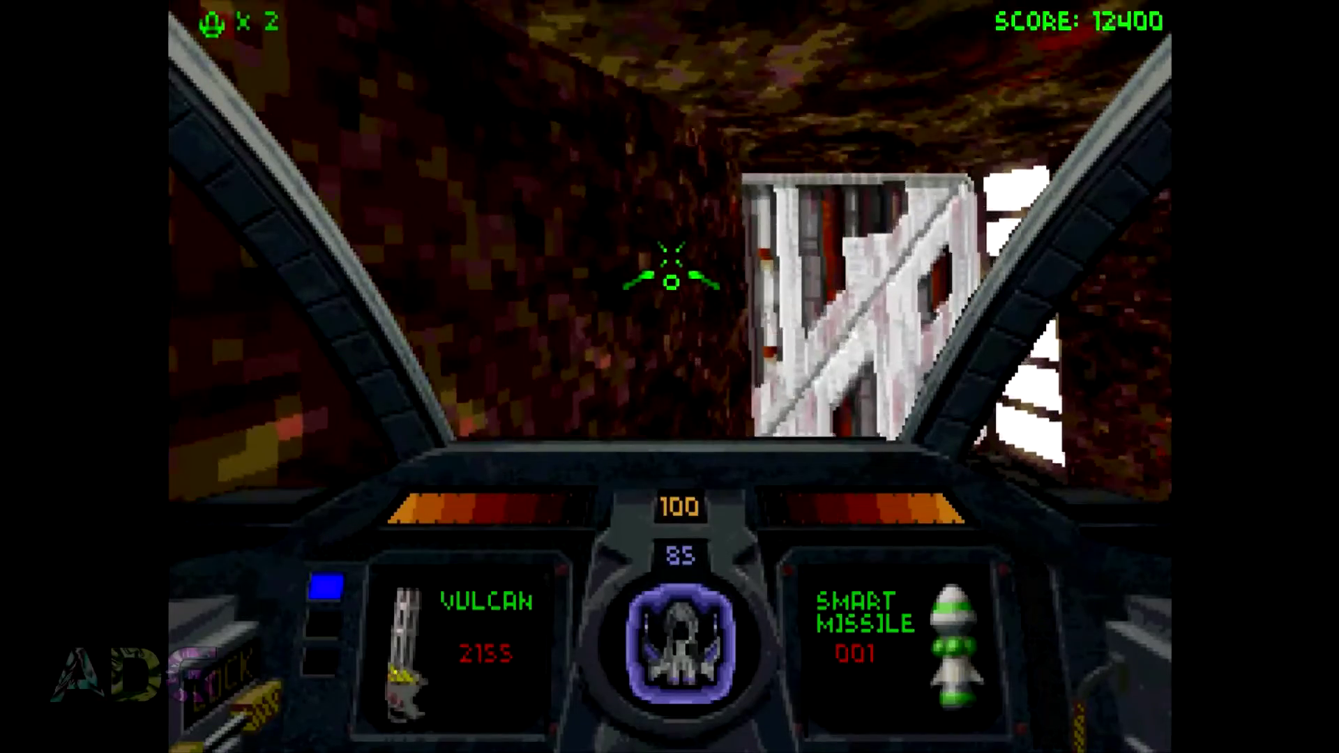
{"action": "key", "text": "1"}
{"action": "key", "text": "Right"}
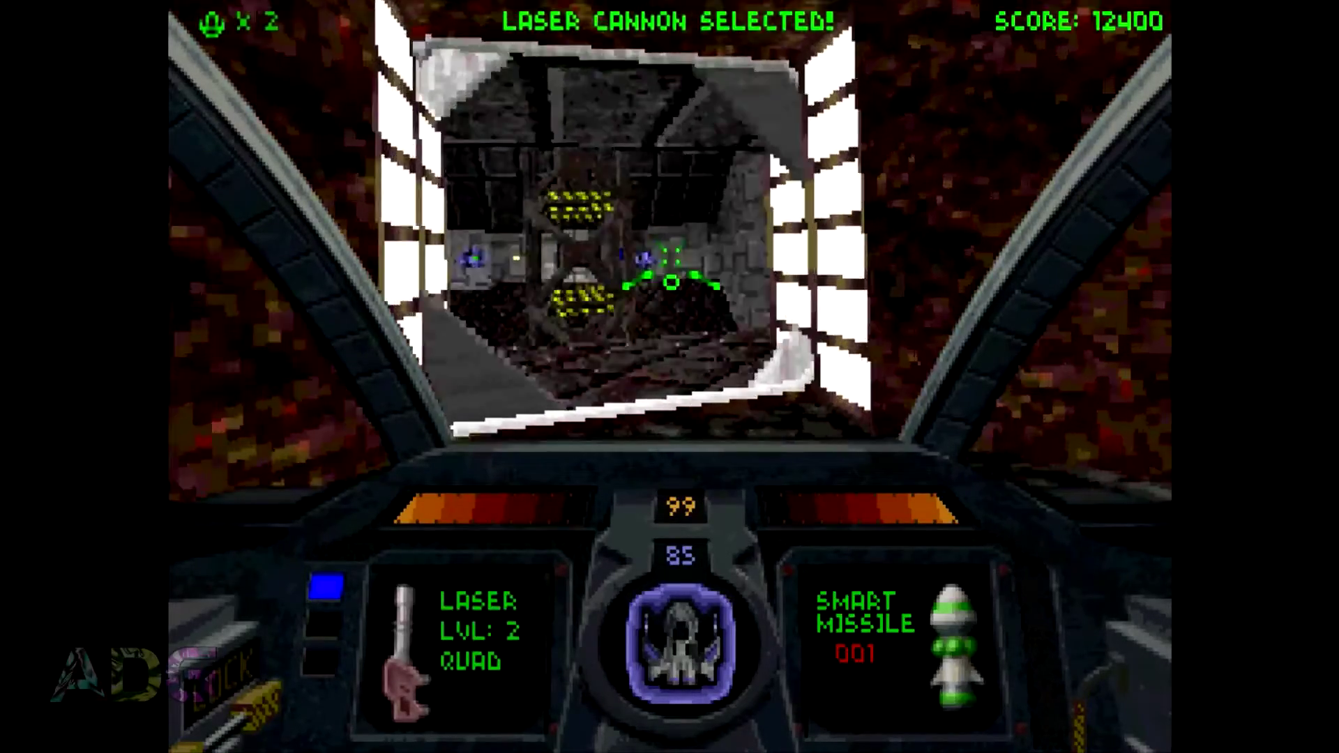
{"action": "key", "text": "a"}
{"action": "key", "text": "ctrl"}
{"action": "key", "text": "Left"}
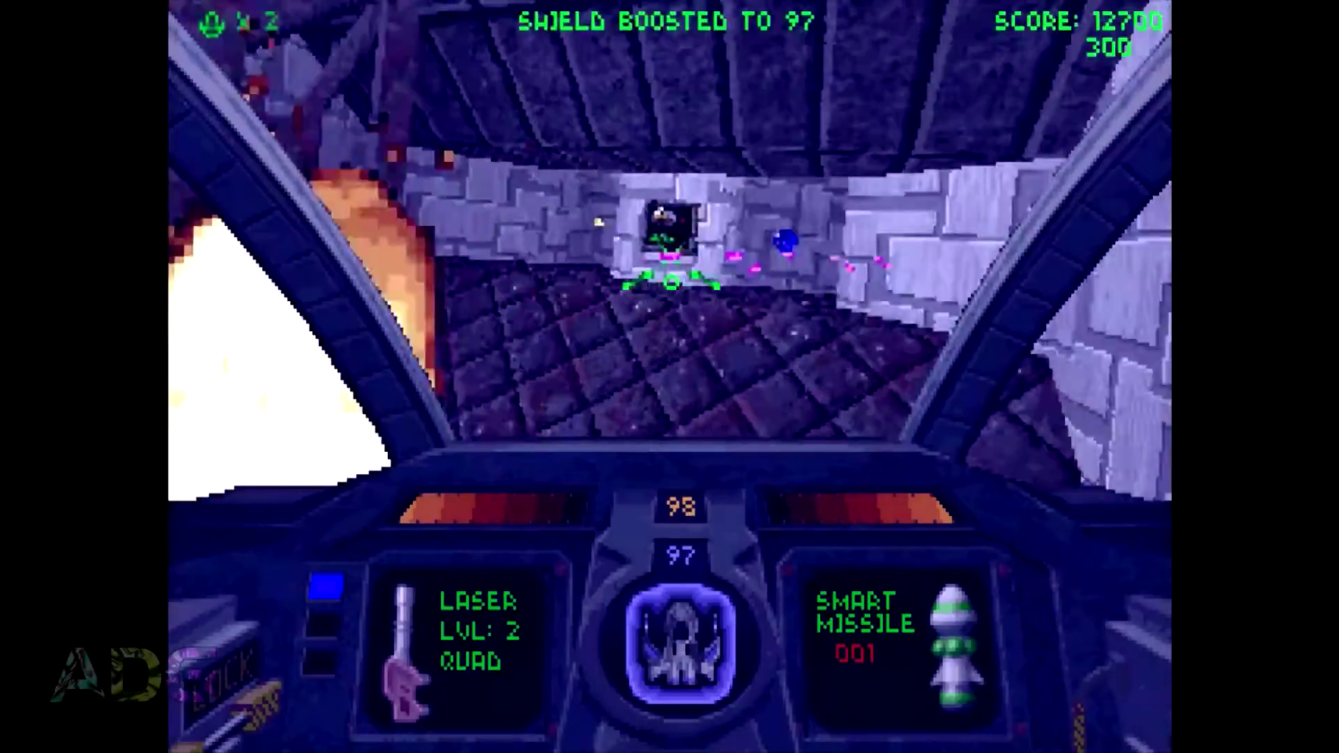
{"action": "key", "text": "Left"}
{"action": "key", "text": "a"}
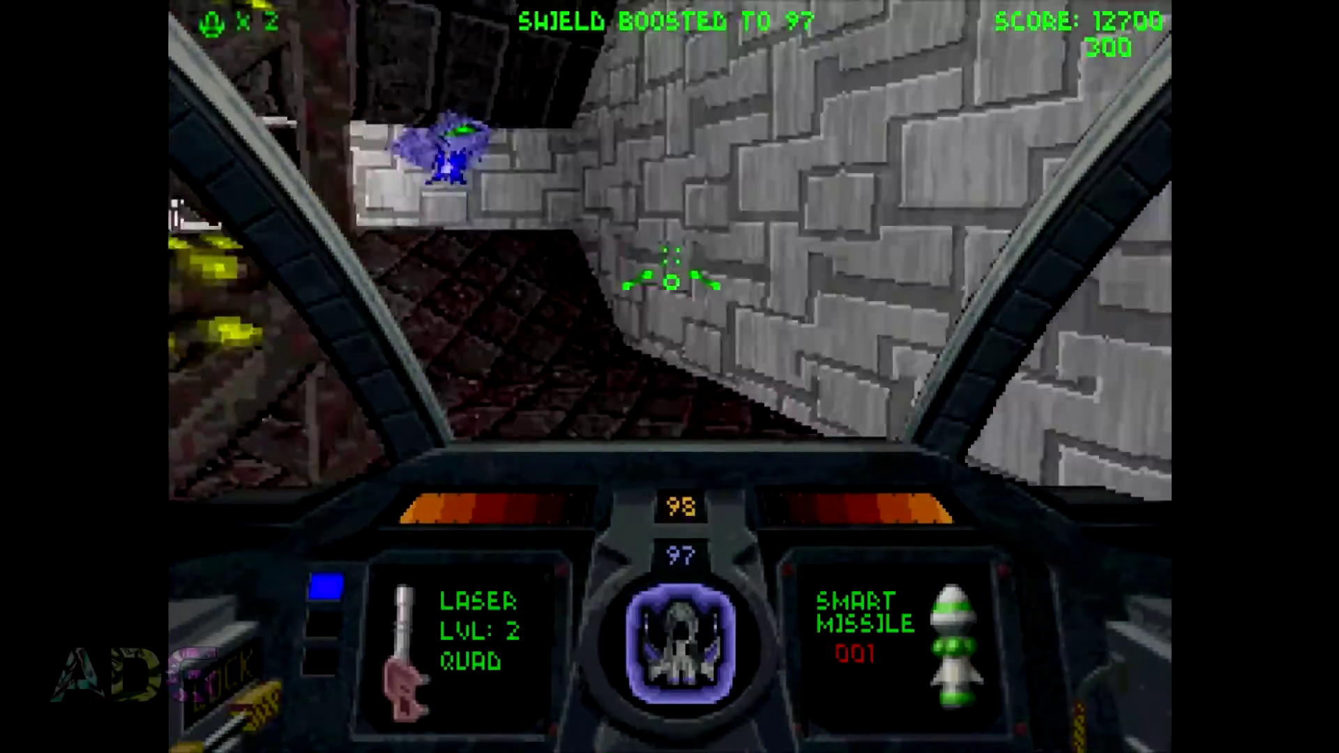
{"action": "key", "text": "Left"}
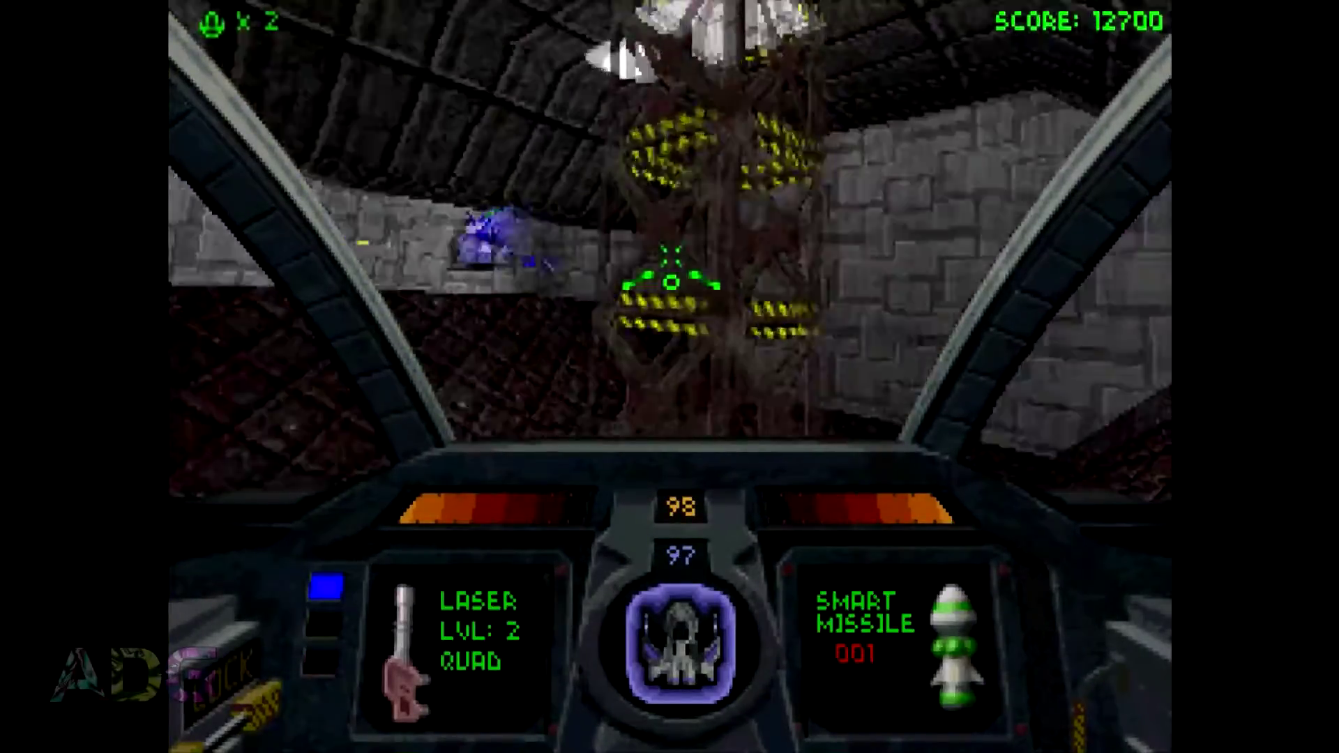
{"action": "key", "text": "Left"}
{"action": "key", "text": "ctrl"}
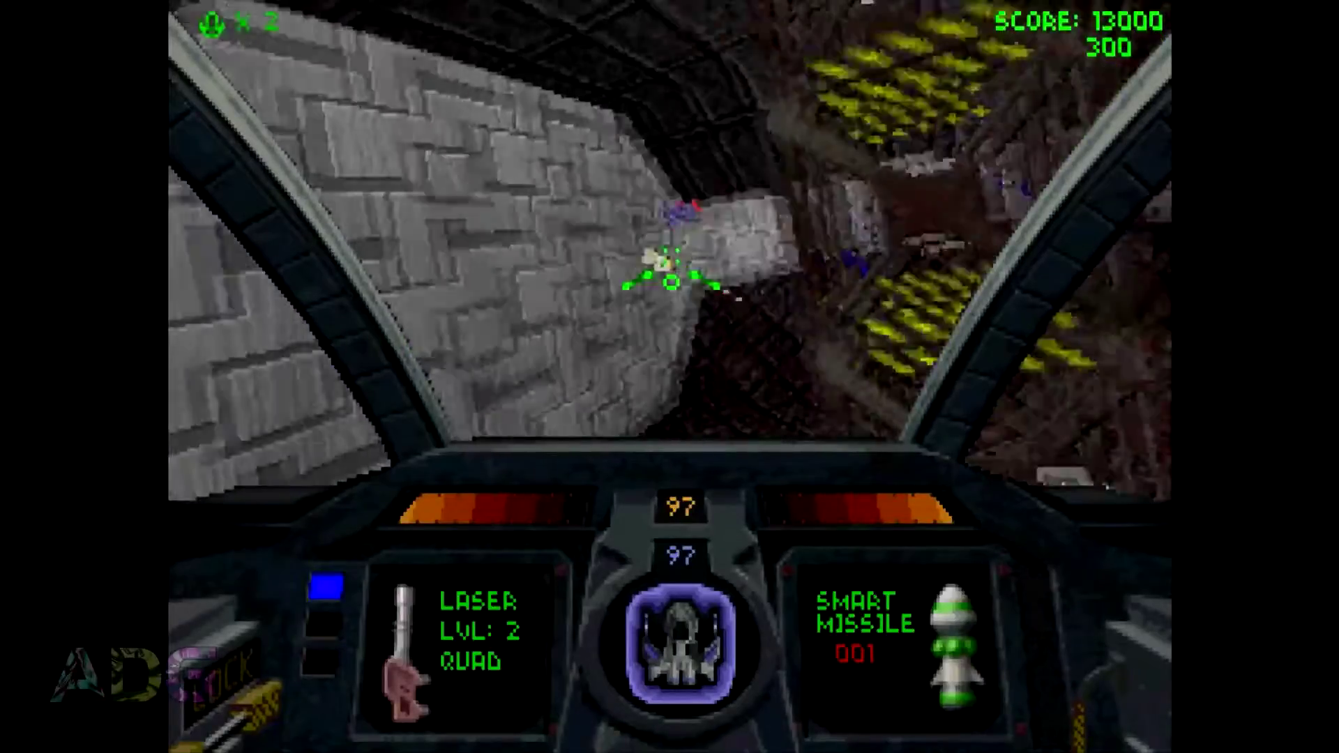
{"action": "key", "text": "Right"}
{"action": "key", "text": "Up"}
{"action": "key", "text": "a"}
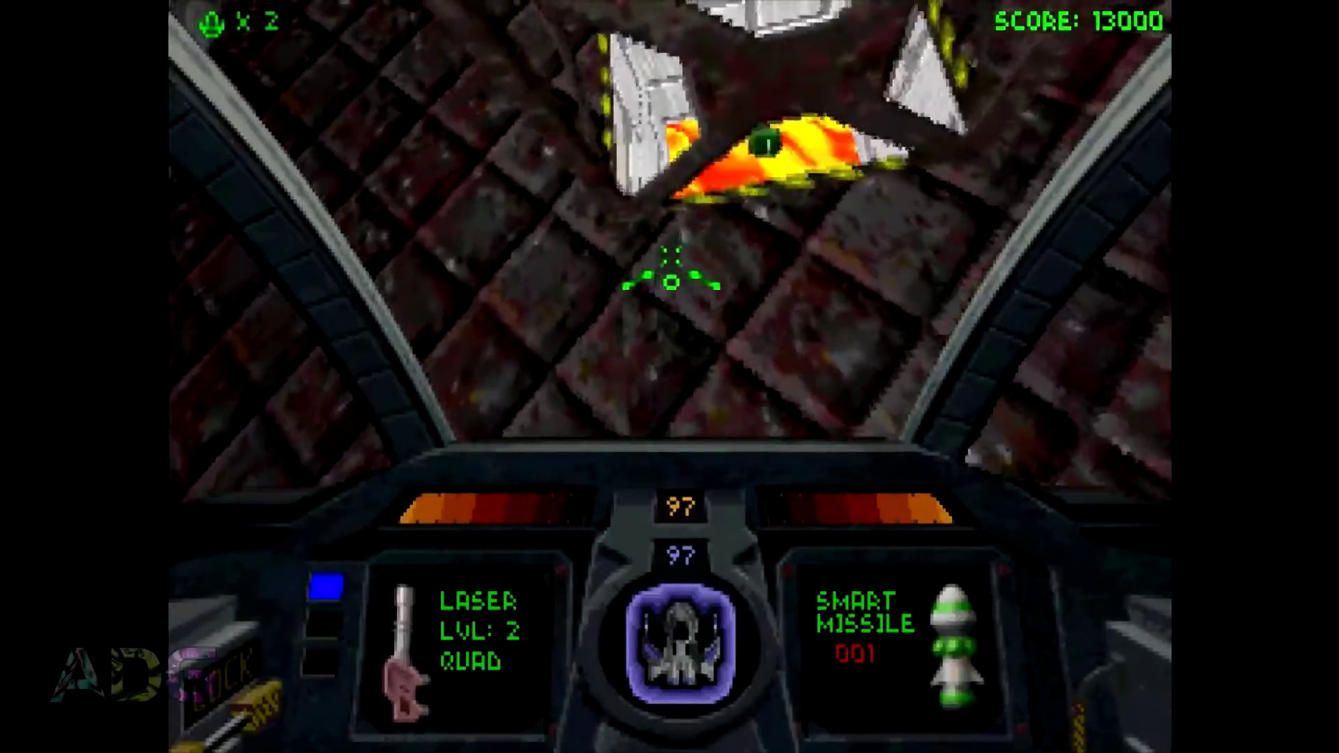
{"action": "key", "text": "Down"}
{"action": "key", "text": "a"}
{"action": "key", "text": "Left"}
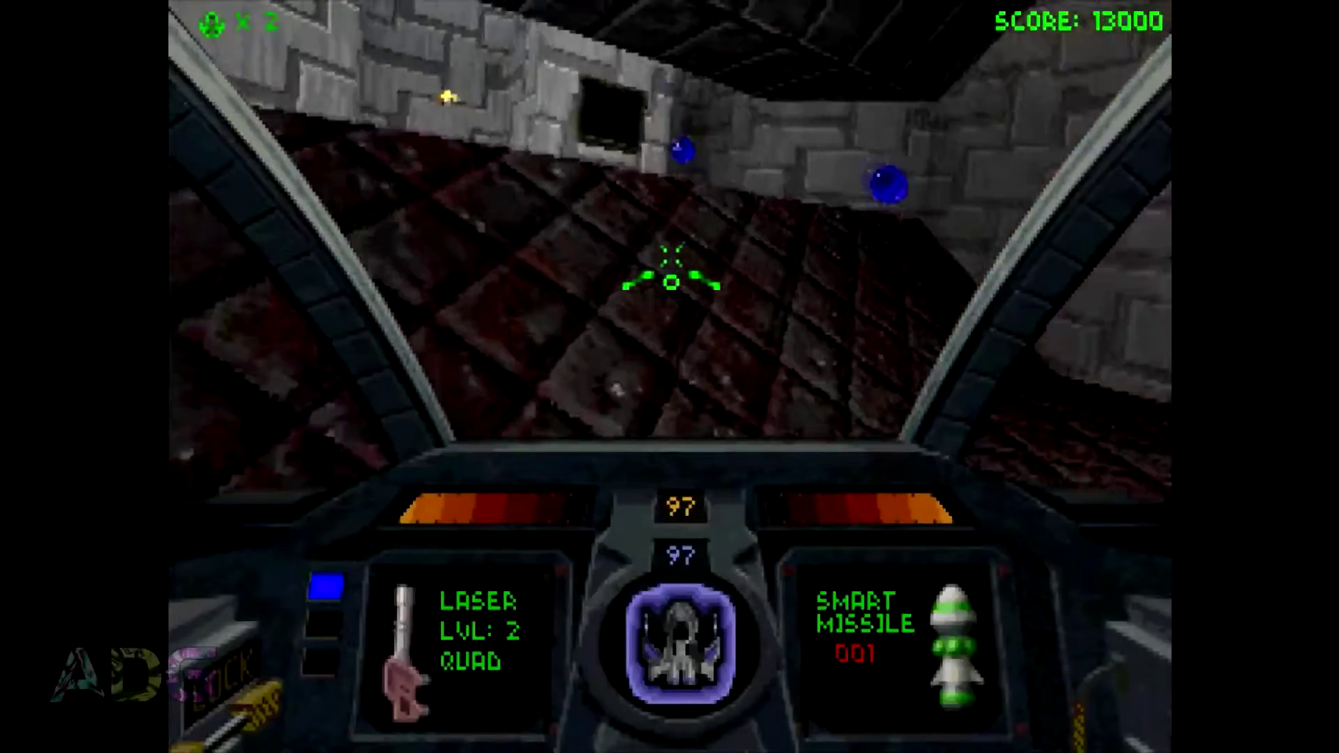
{"action": "key", "text": "a"}
{"action": "key", "text": "Right"}
{"action": "key", "text": "Down"}
{"action": "key", "text": "Left"}
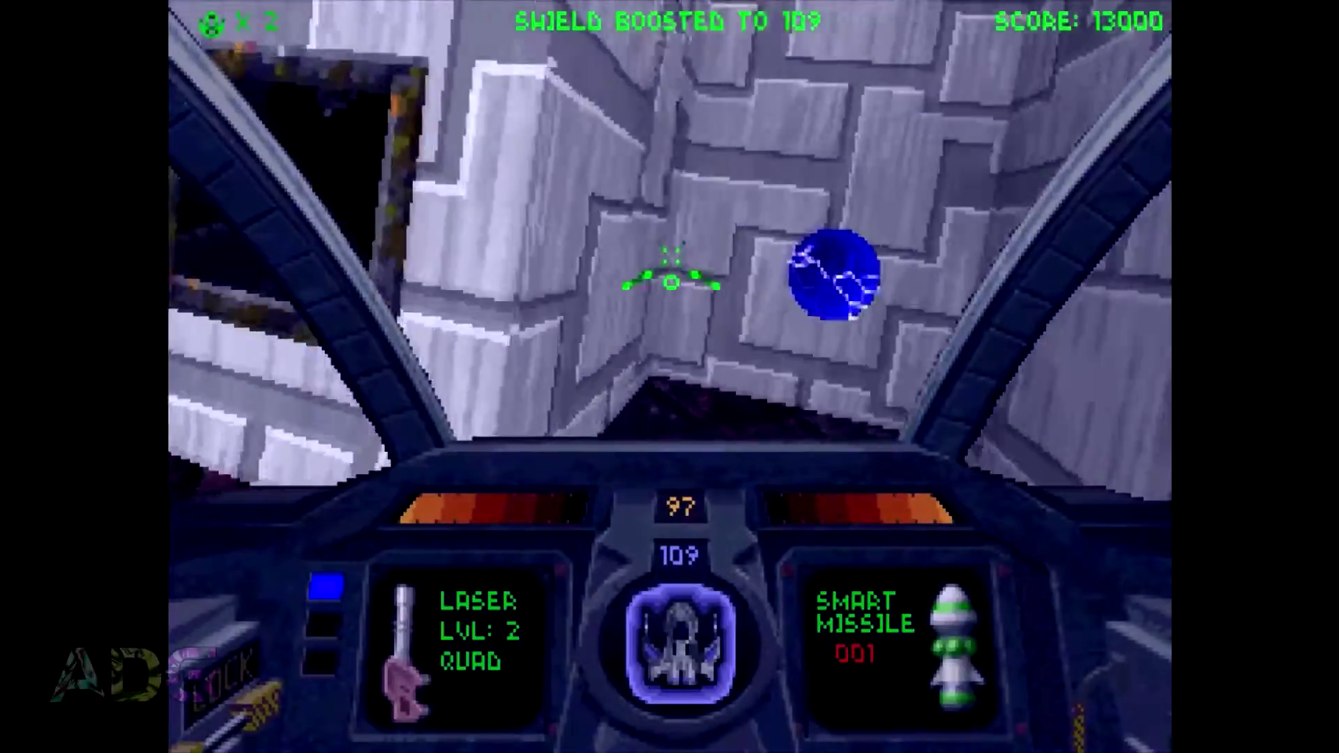
{"action": "key", "text": "a"}
{"action": "key", "text": "Right"}
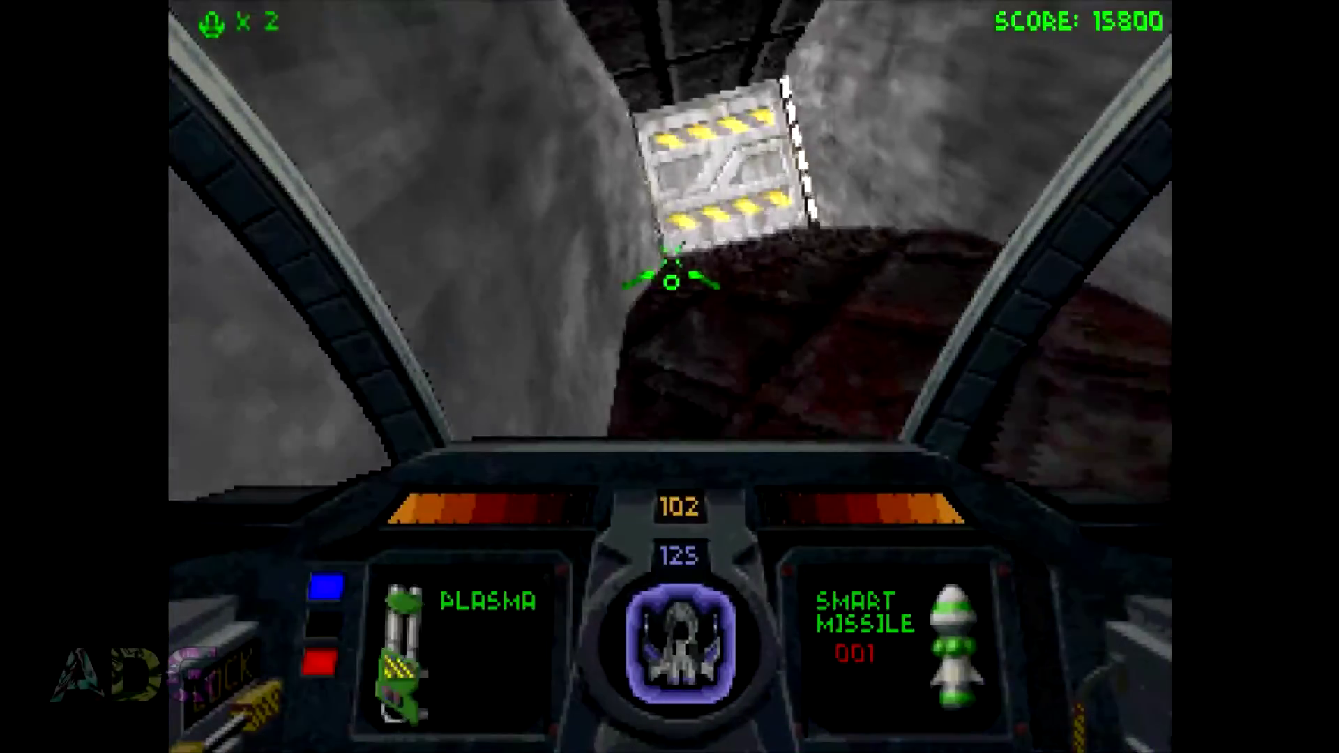
{"action": "key", "text": "a"}
{"action": "key", "text": "f"}
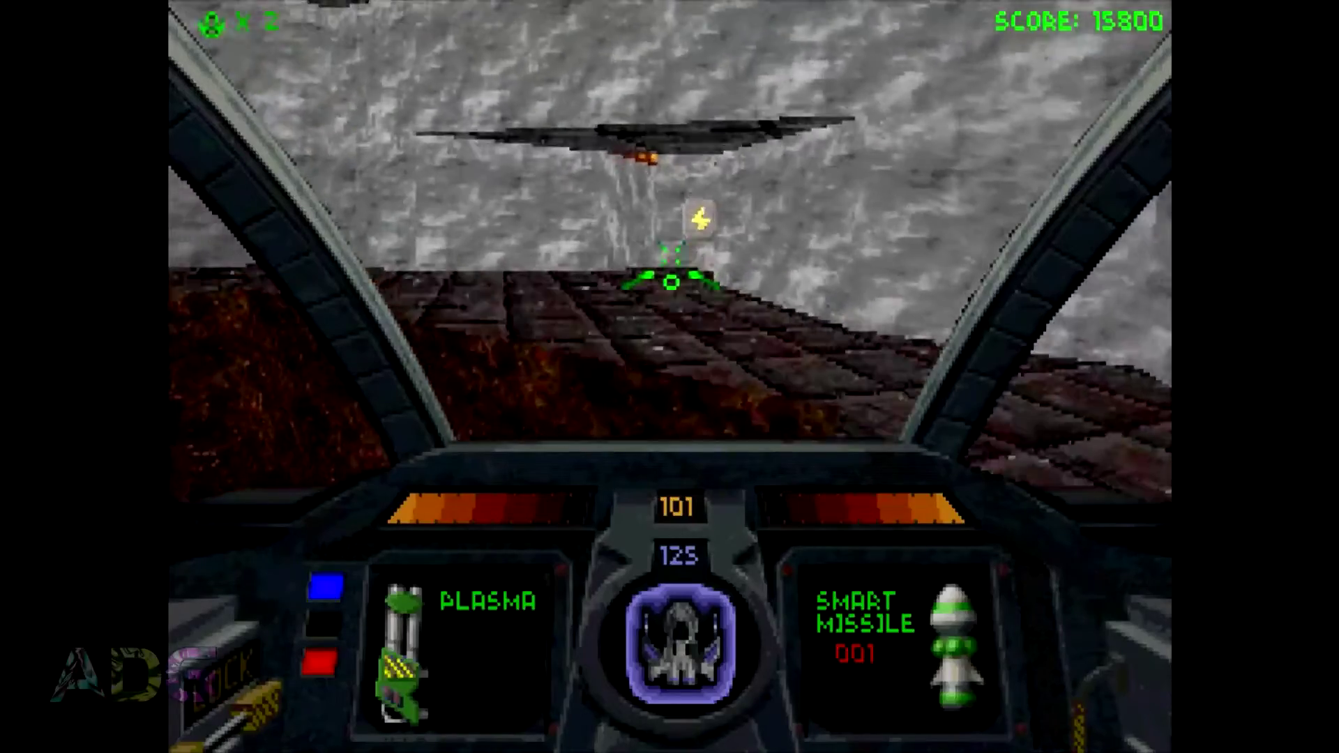
{"action": "key", "text": "Right"}
{"action": "key", "text": "f"}
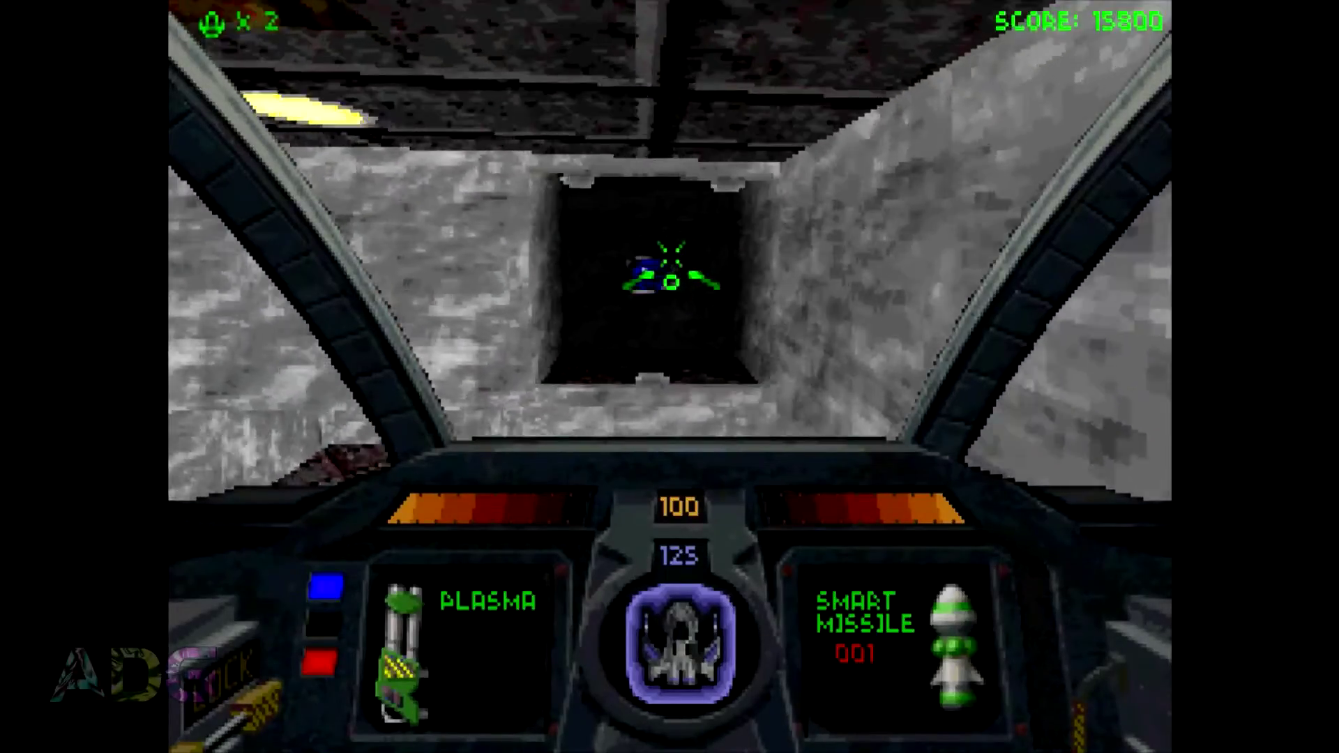
{"action": "key", "text": "a"}
{"action": "key", "text": "Right"}
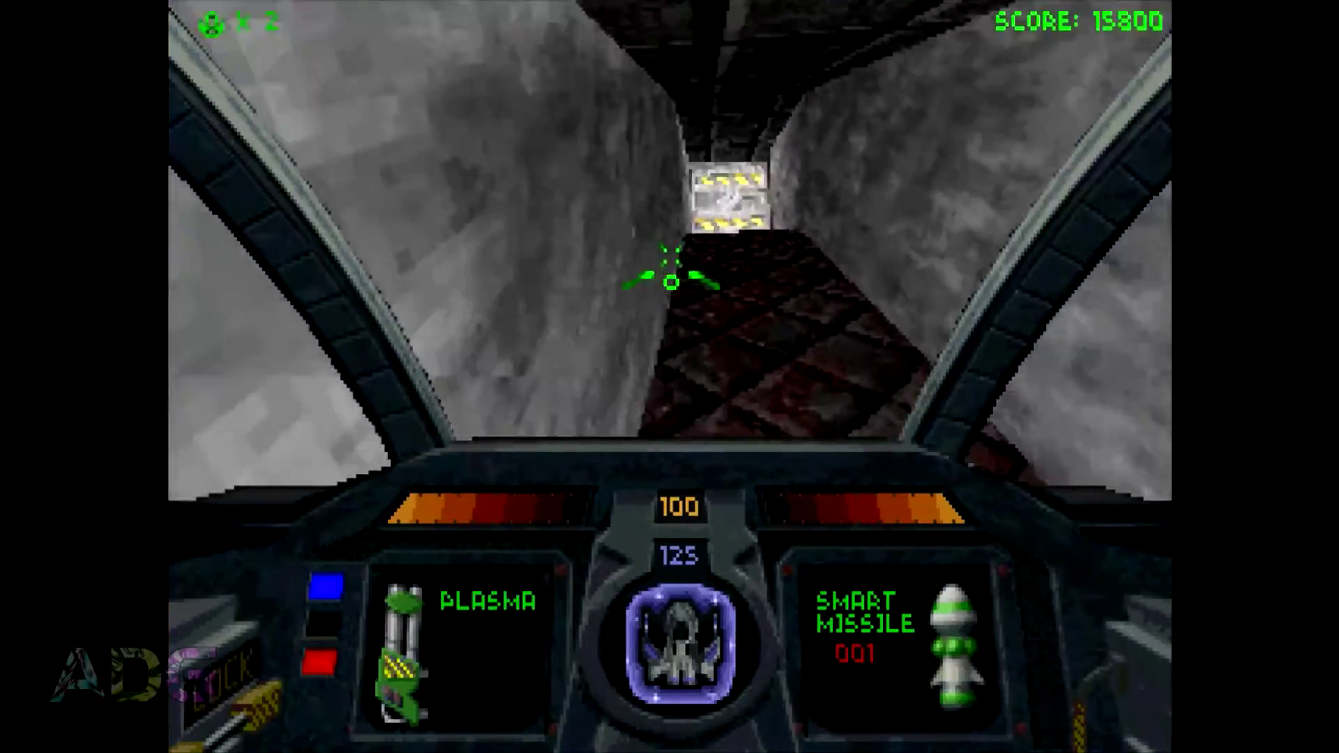
{"action": "key", "text": "a"}
{"action": "key", "text": "ctrl"}
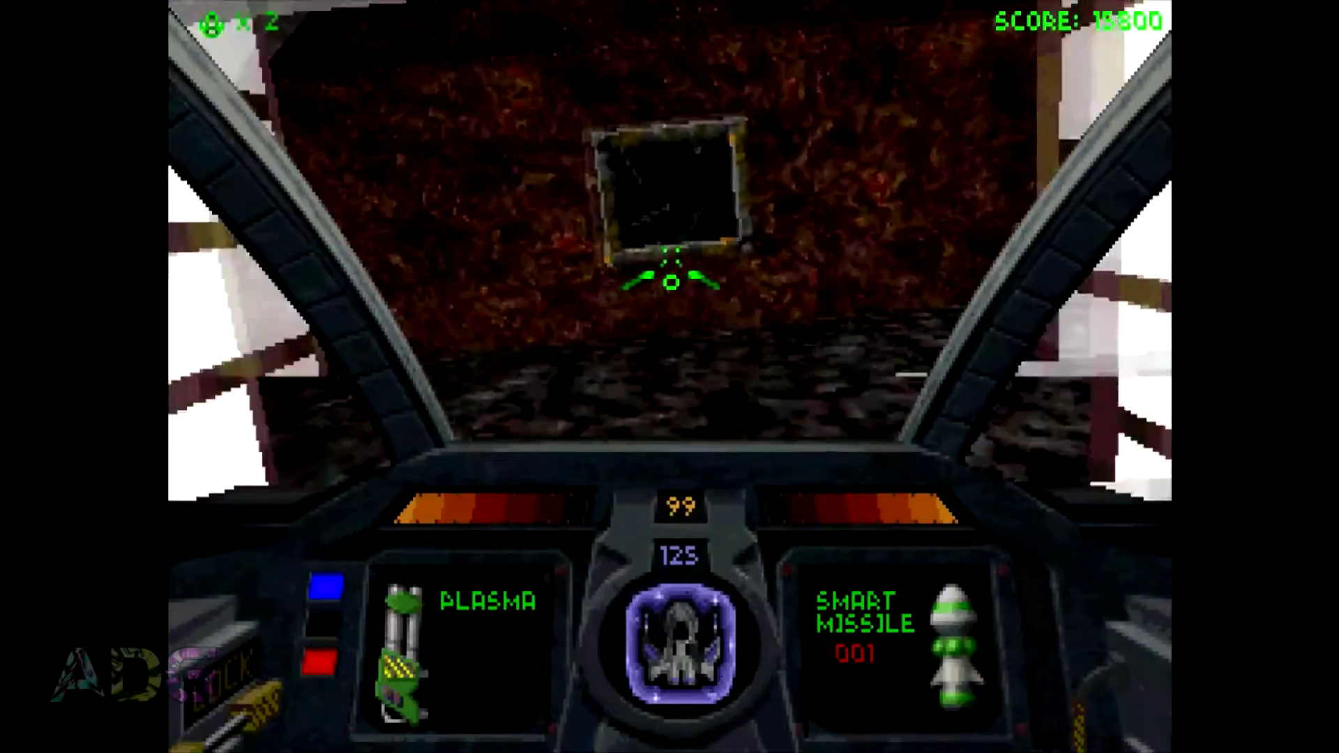
{"action": "key", "text": "a"}
{"action": "key", "text": "Right"}
{"action": "key", "text": "ctrl"}
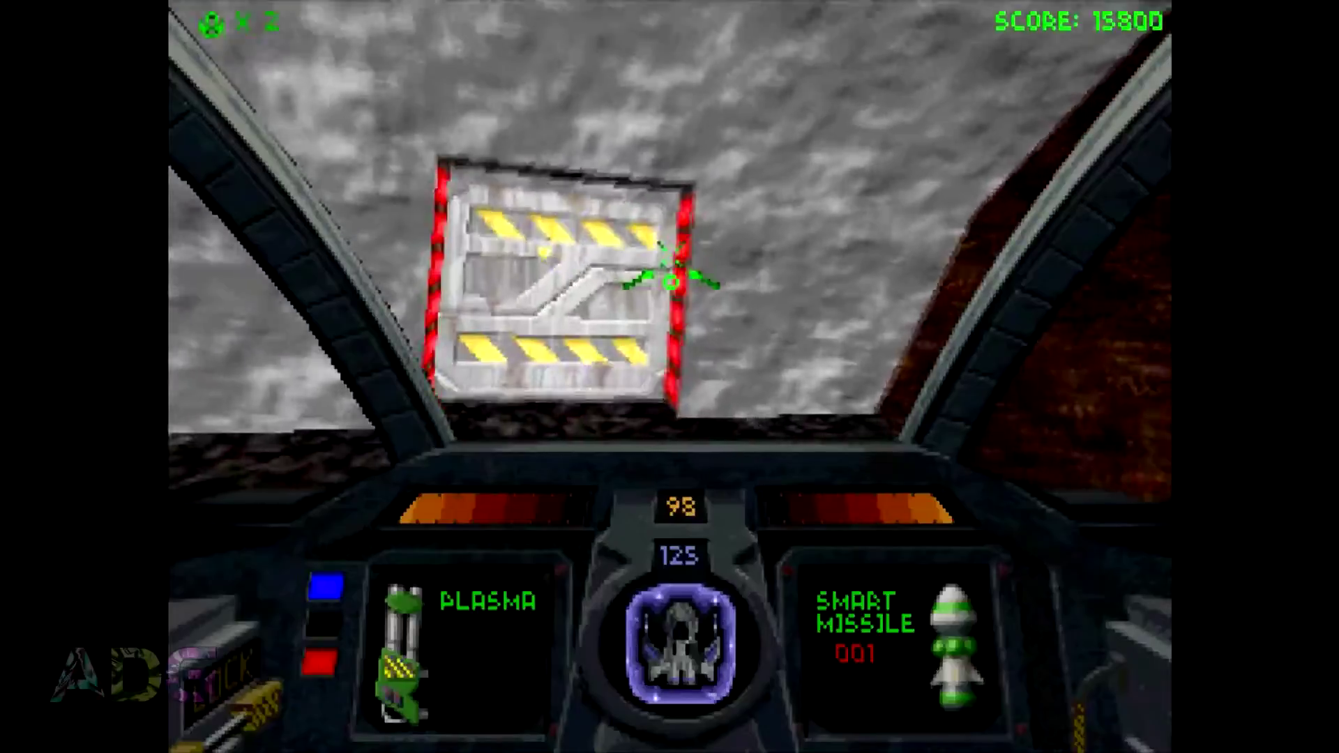
{"action": "key", "text": "a"}
{"action": "key", "text": "Right"}
{"action": "key", "text": "ctrl"}
{"action": "key", "text": "ctrl"}
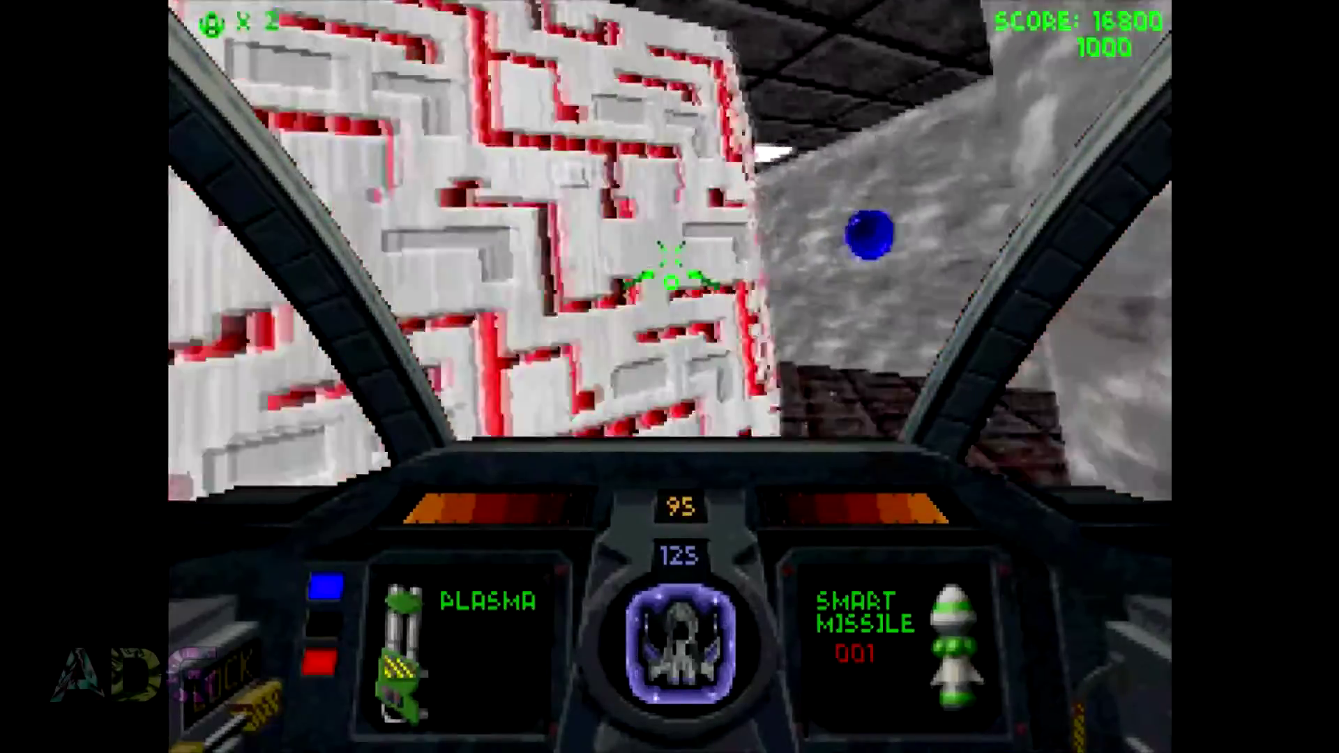
{"action": "key", "text": "a"}
{"action": "key", "text": "ctrl"}
{"action": "key", "text": "a"}
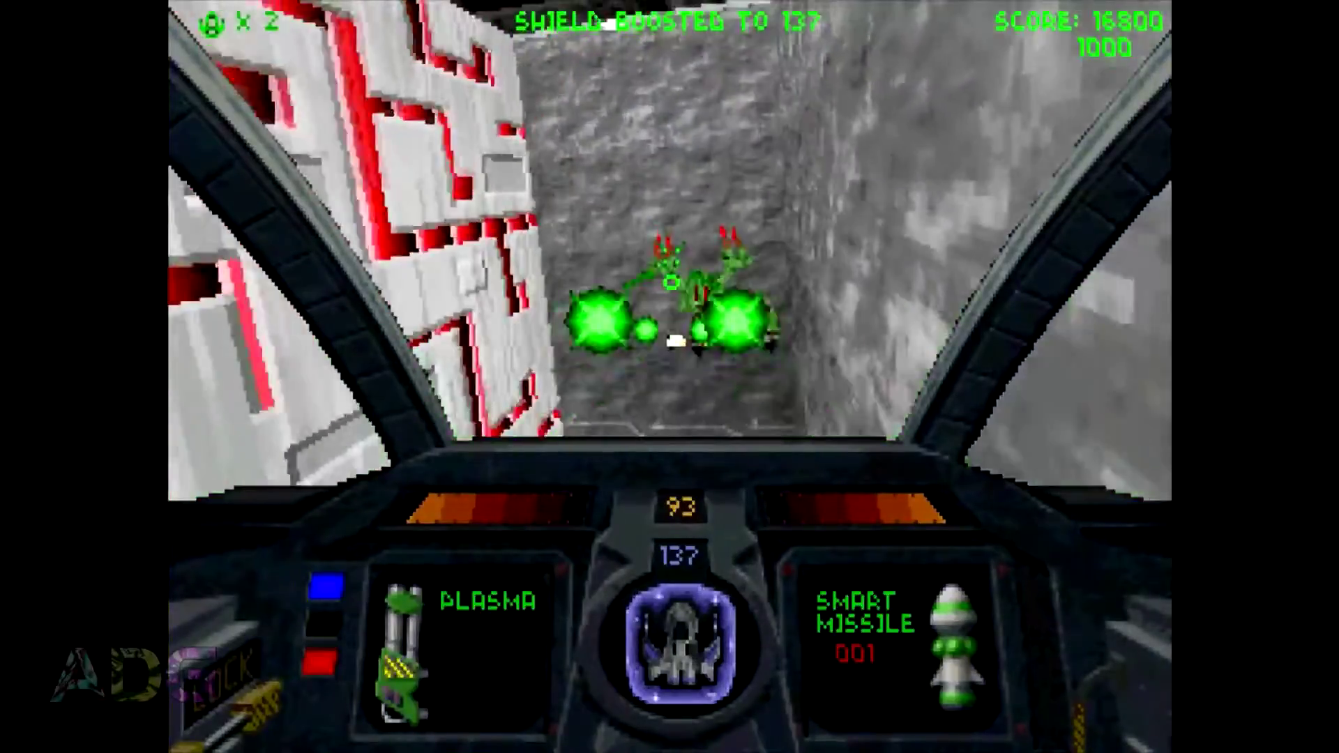
{"action": "key", "text": "ctrl"}
{"action": "key", "text": "a"}
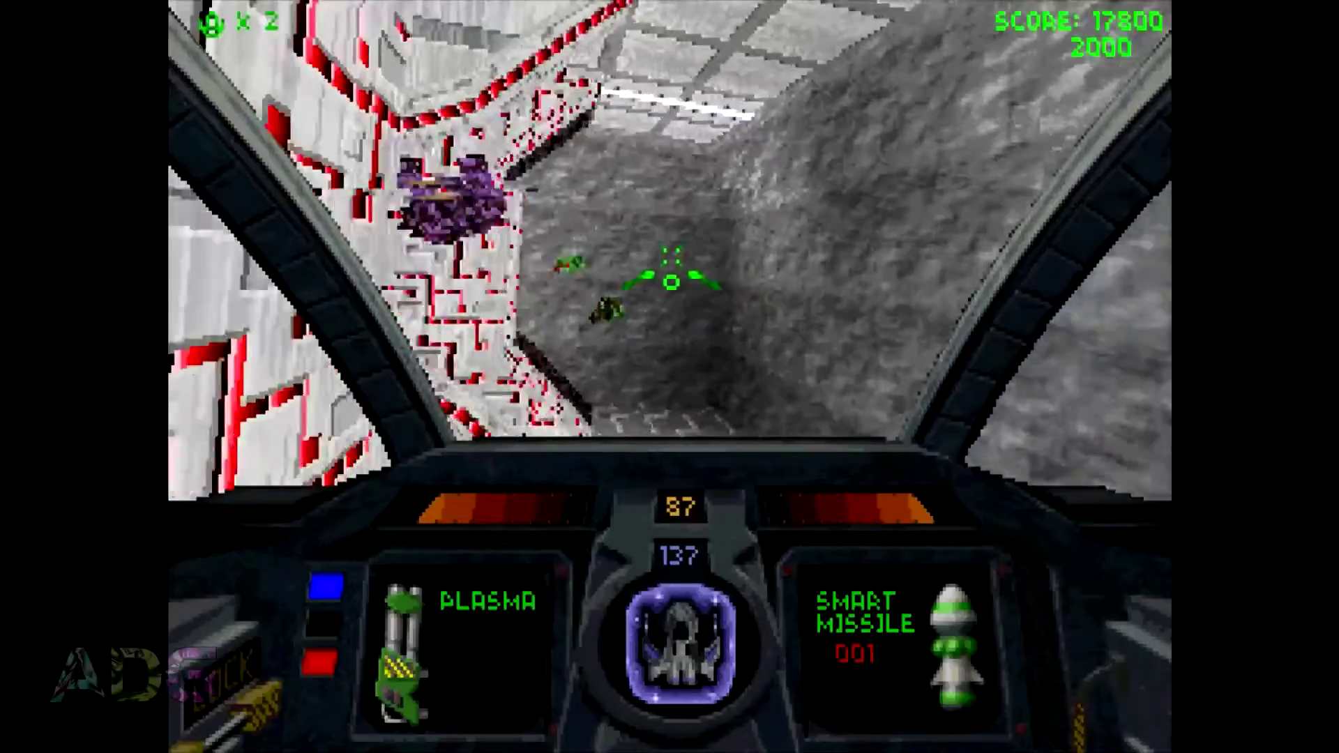
{"action": "key", "text": "ctrl"}
{"action": "key", "text": "a"}
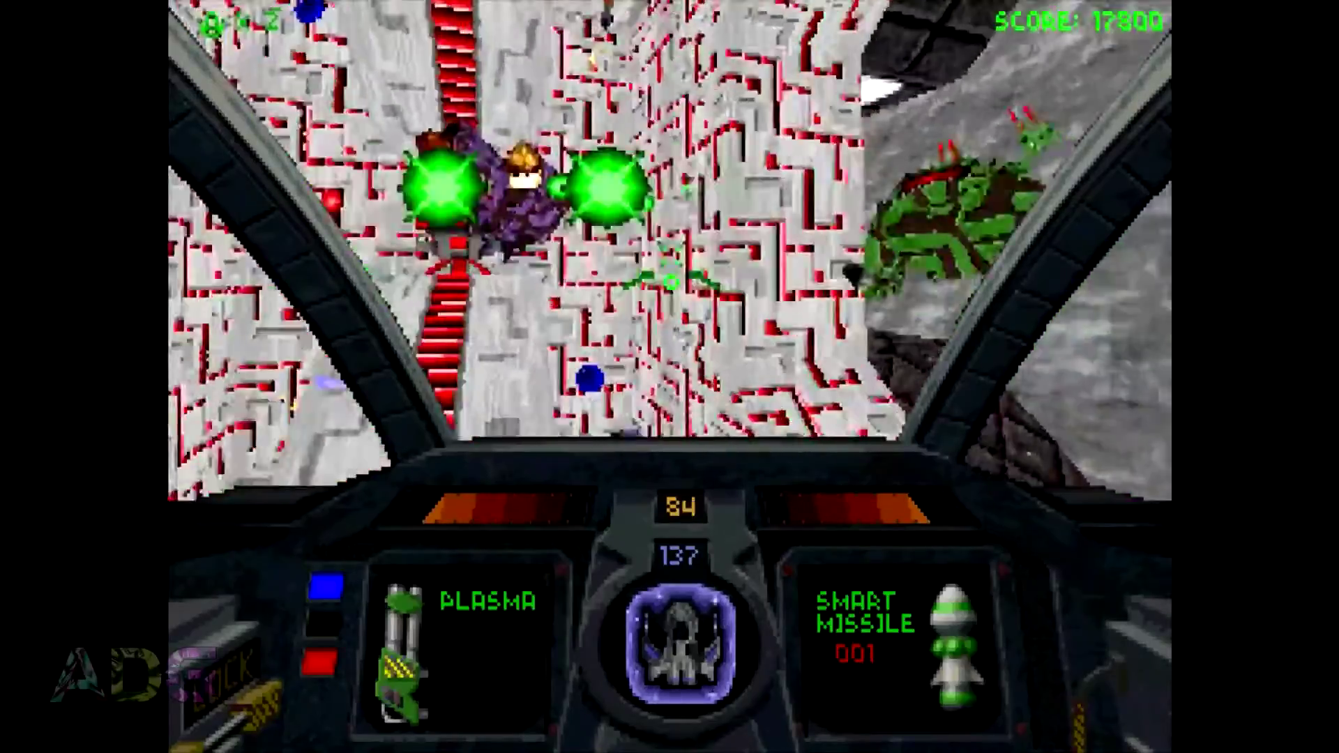
{"action": "key", "text": "ctrl"}
{"action": "key", "text": "a"}
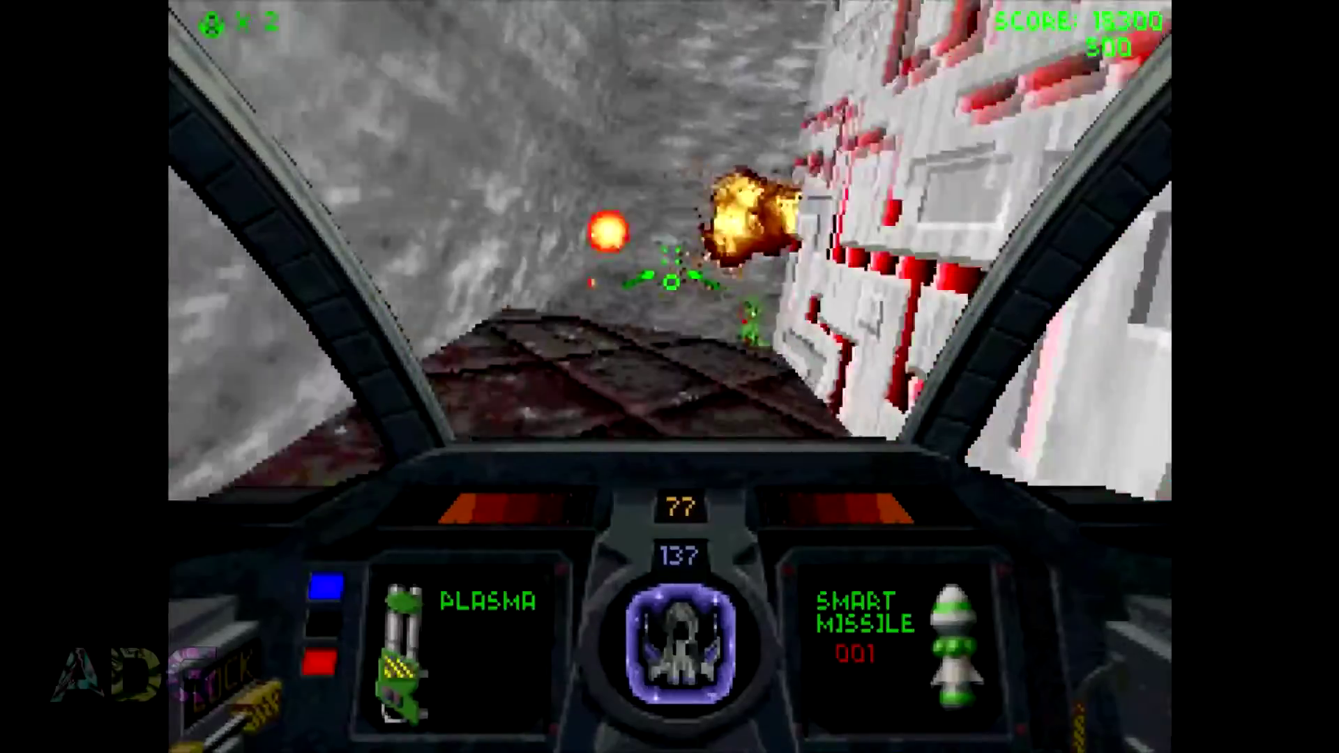
{"action": "key", "text": "7"}
{"action": "key", "text": "a"}
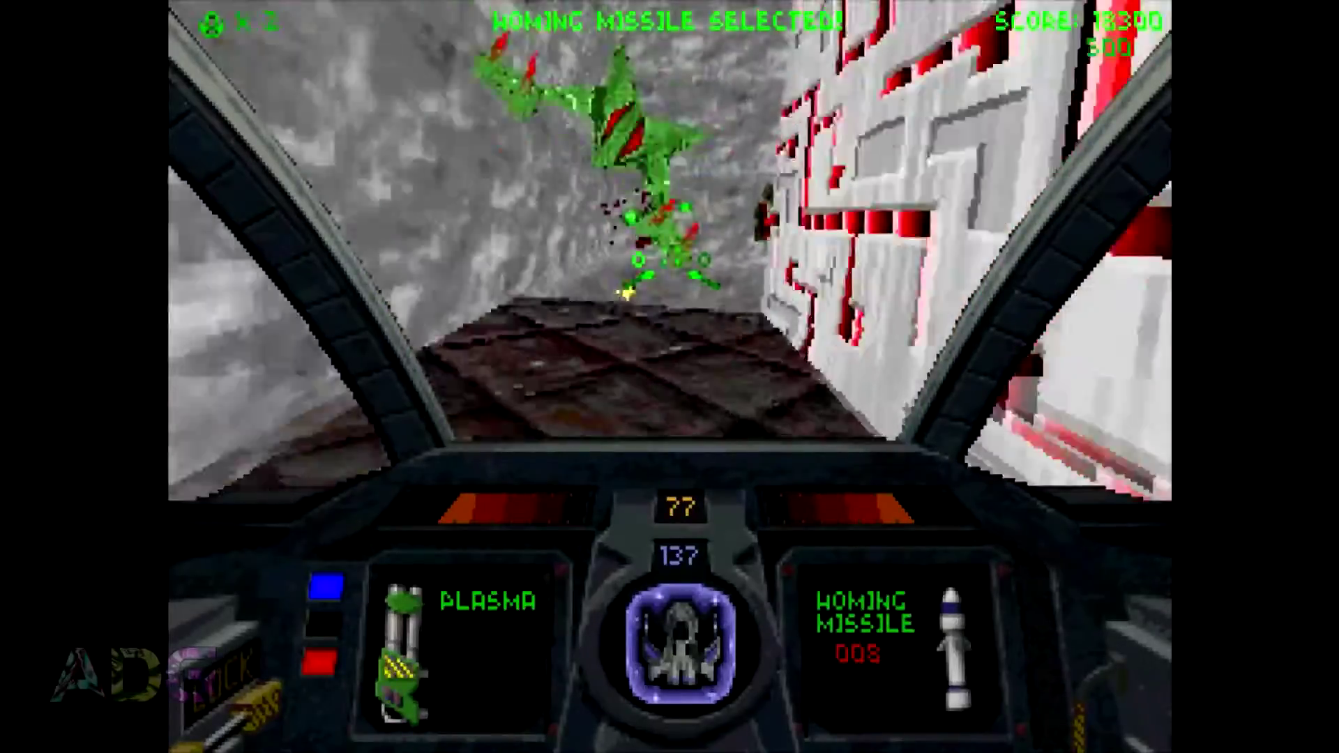
{"action": "key", "text": "ctrl"}
{"action": "key", "text": "a"}
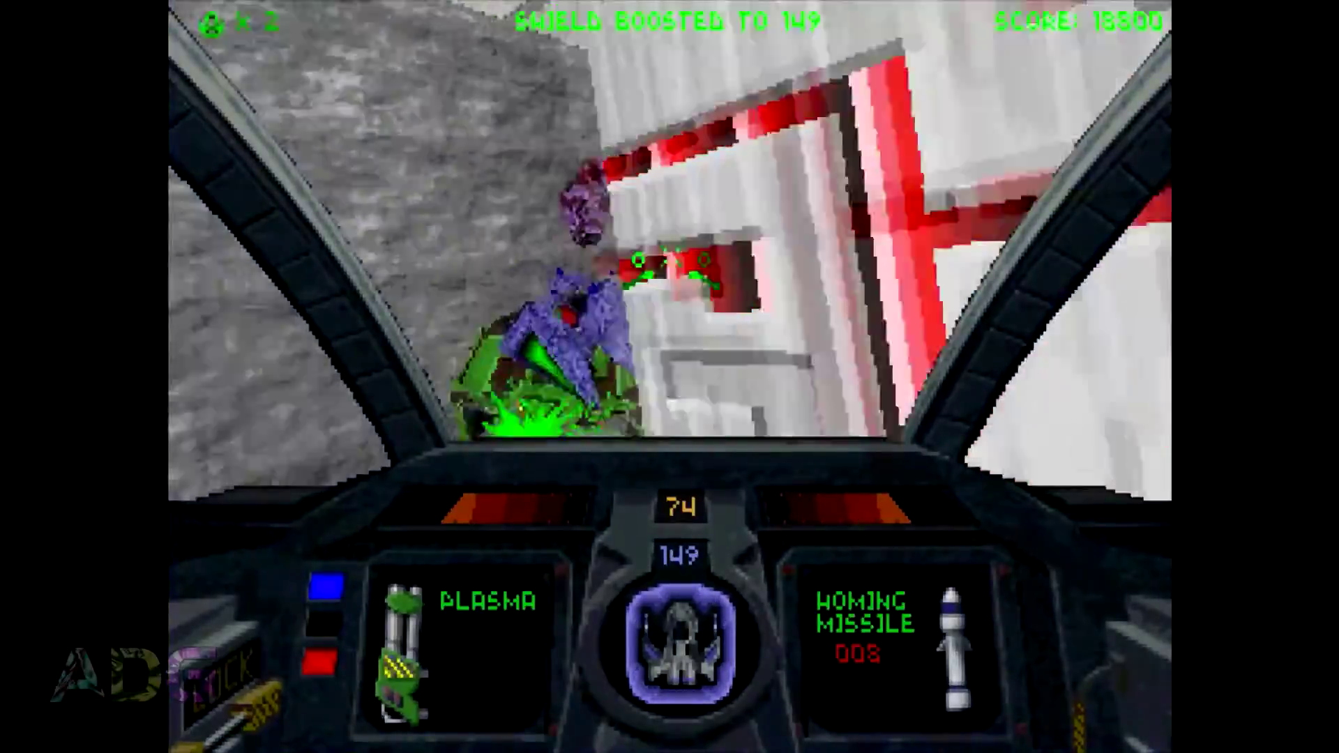
{"action": "key", "text": "ctrl"}
{"action": "key", "text": "a"}
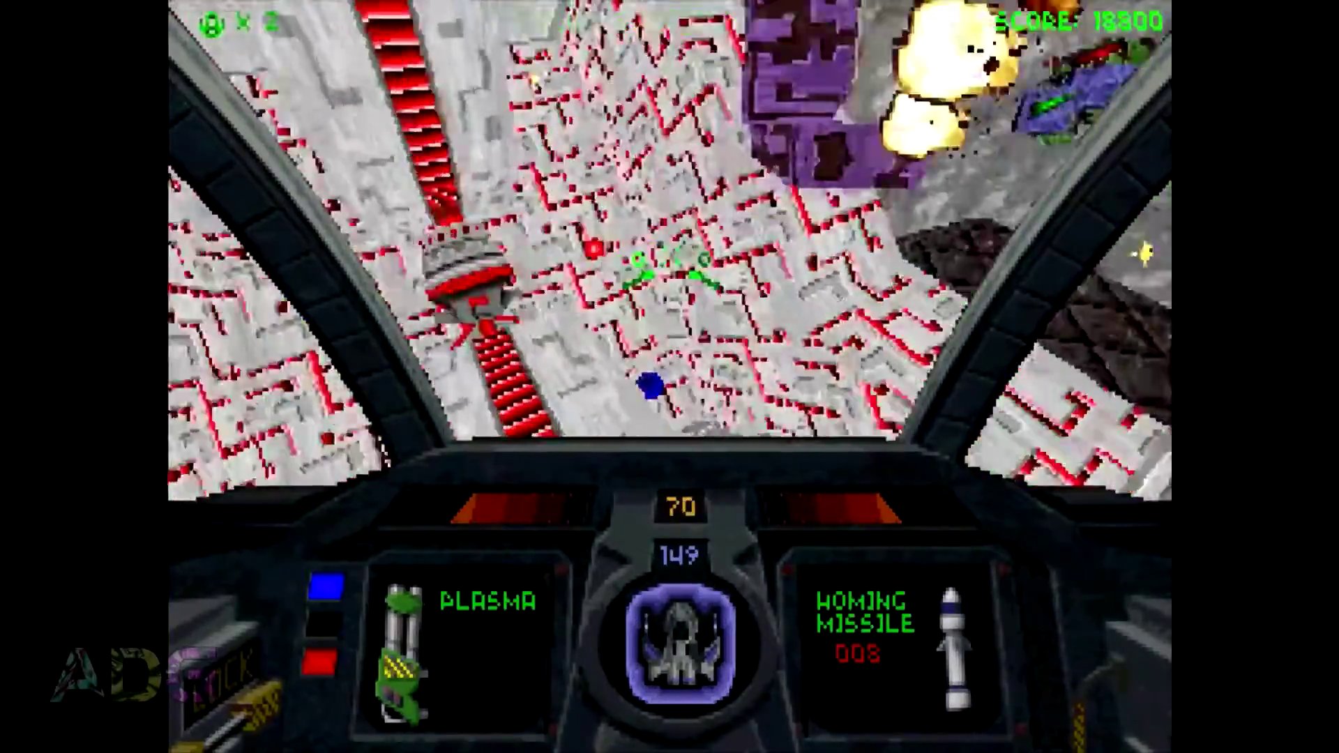
{"action": "key", "text": "ctrl"}
{"action": "key", "text": "Right"}
{"action": "key", "text": "Left"}
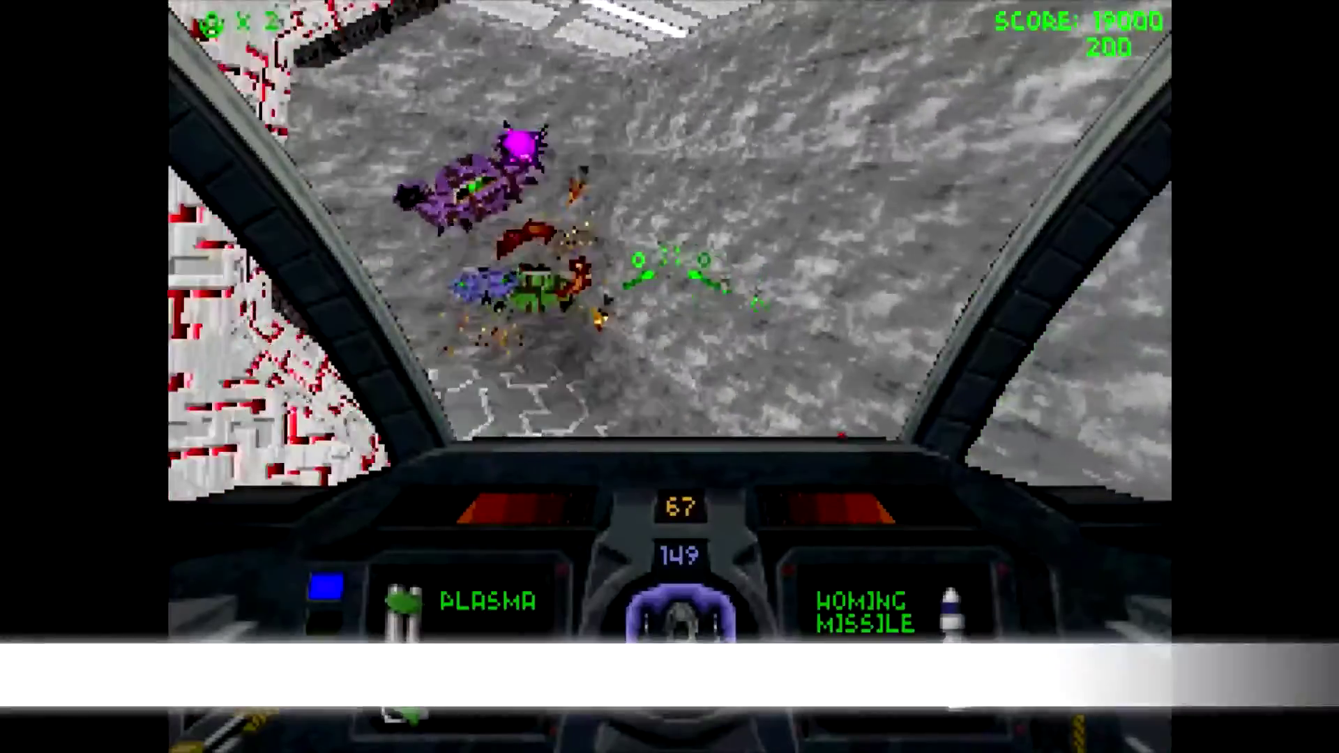
{"action": "key", "text": "ctrl"}
{"action": "key", "text": "Left"}
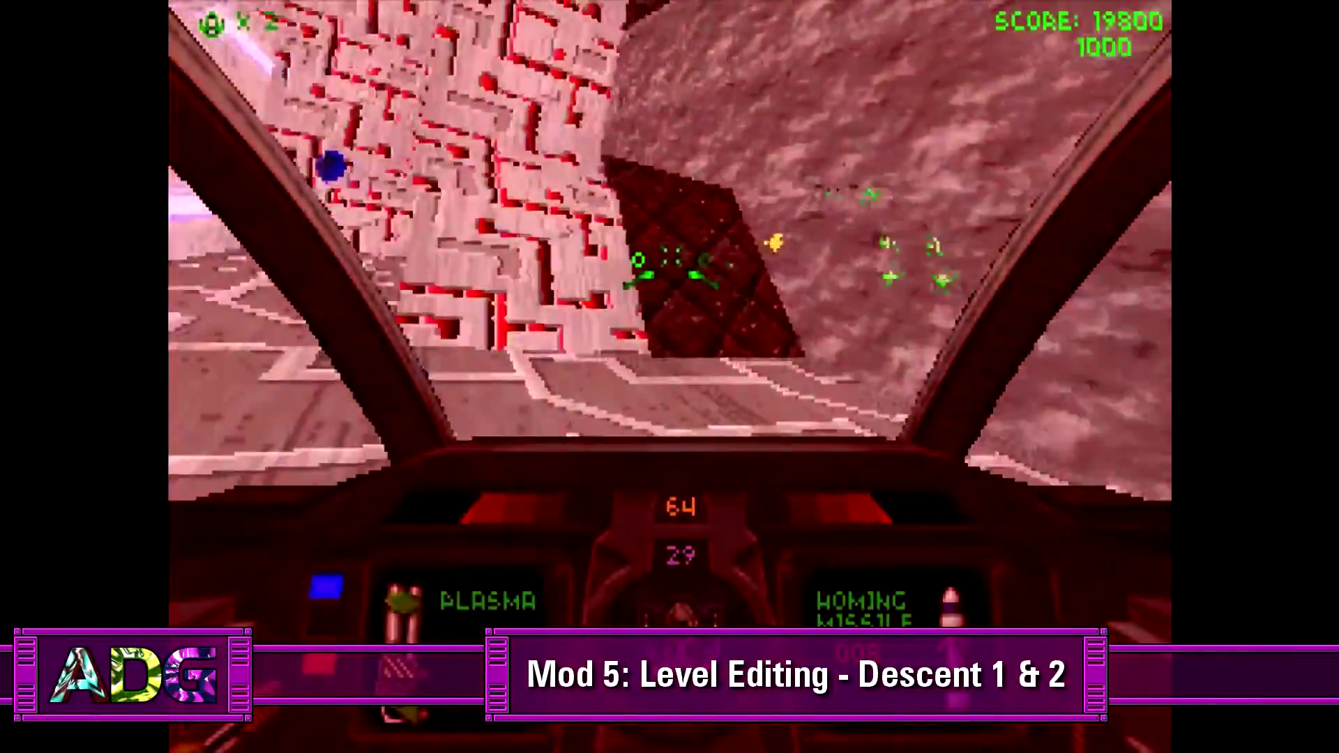
{"action": "key", "text": "ctrl"}
{"action": "key", "text": "ctrl"}
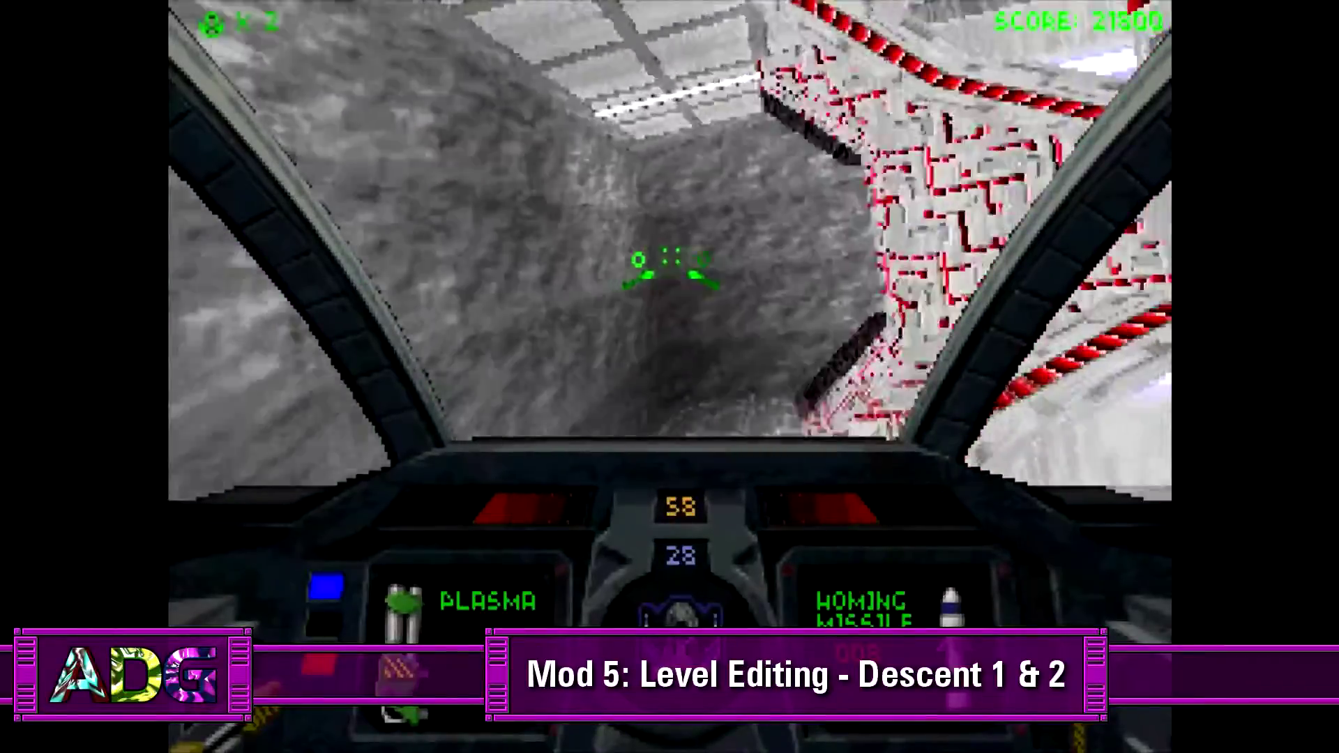
{"action": "key", "text": "a"}
{"action": "key", "text": "Right"}
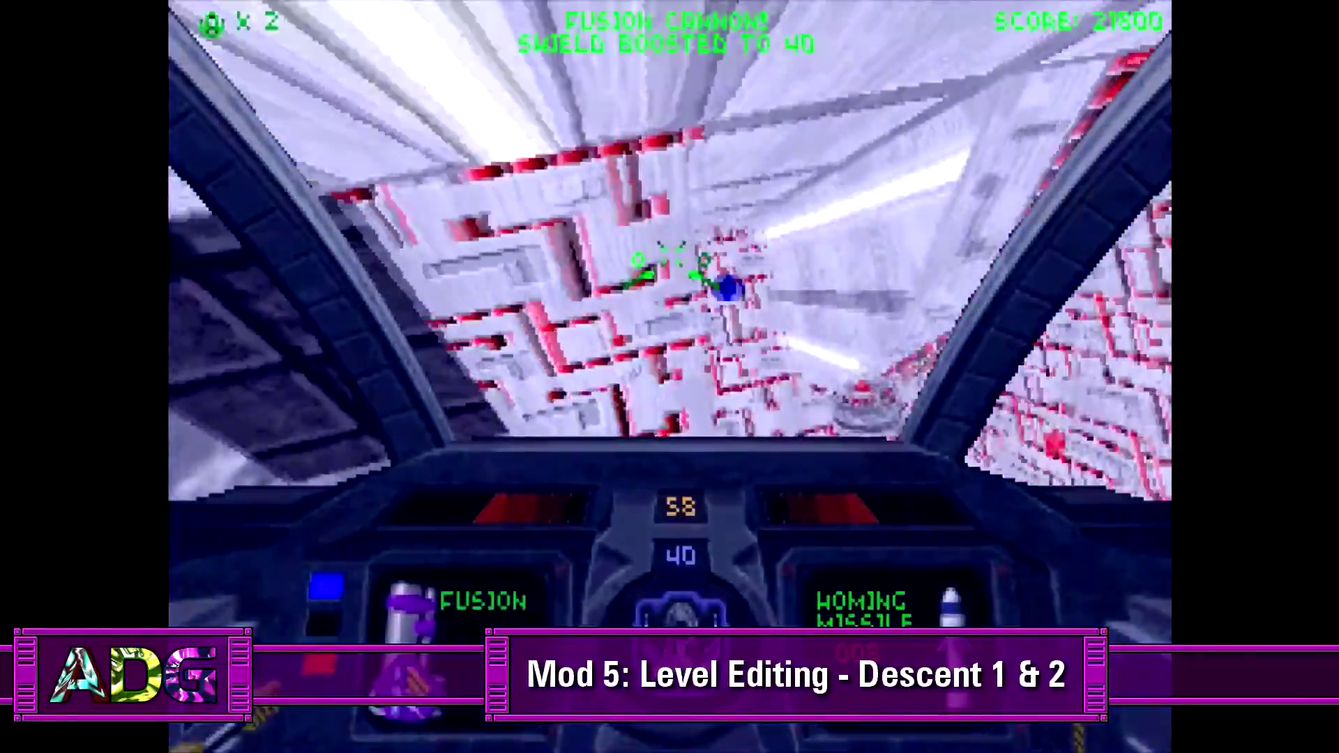
- Fly around the reactor chamber and the adjoining rock passage, collecting energy power-ups
{"action": "key", "text": "Right"}
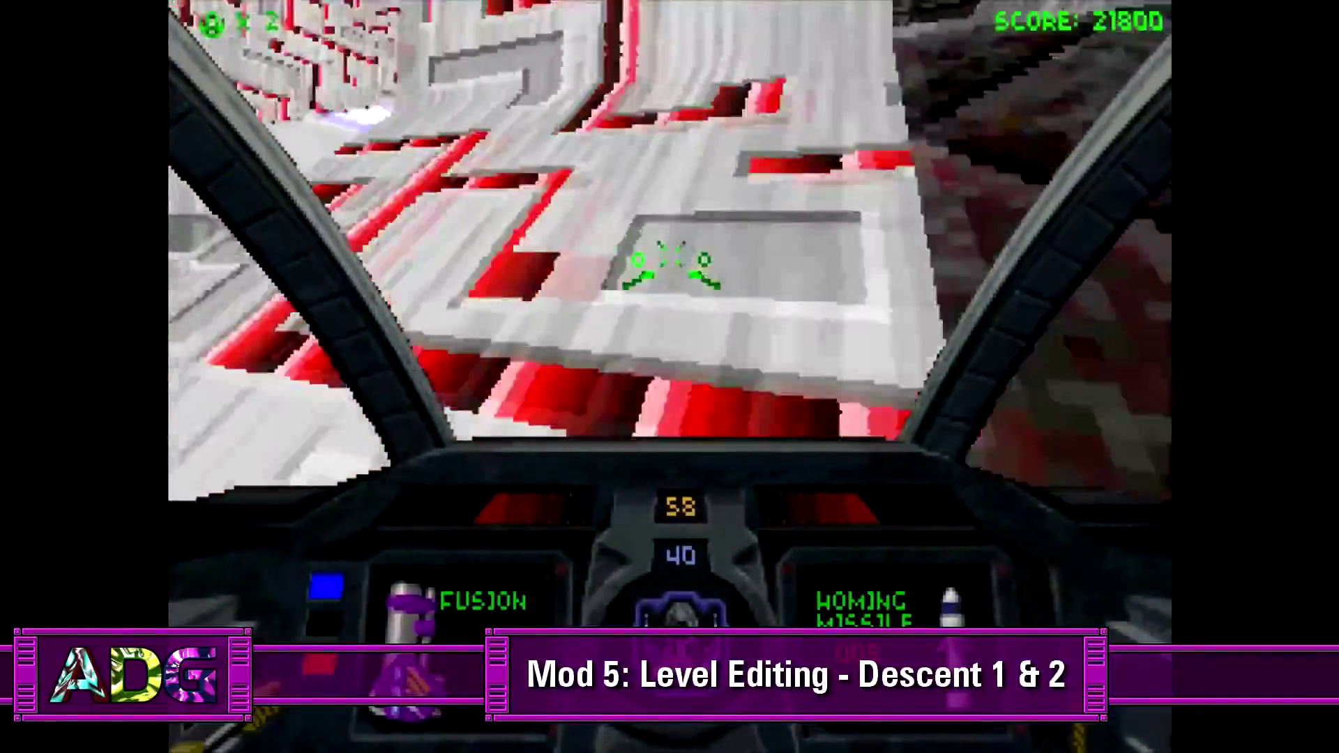
{"action": "key", "text": "a"}
{"action": "key", "text": "Left"}
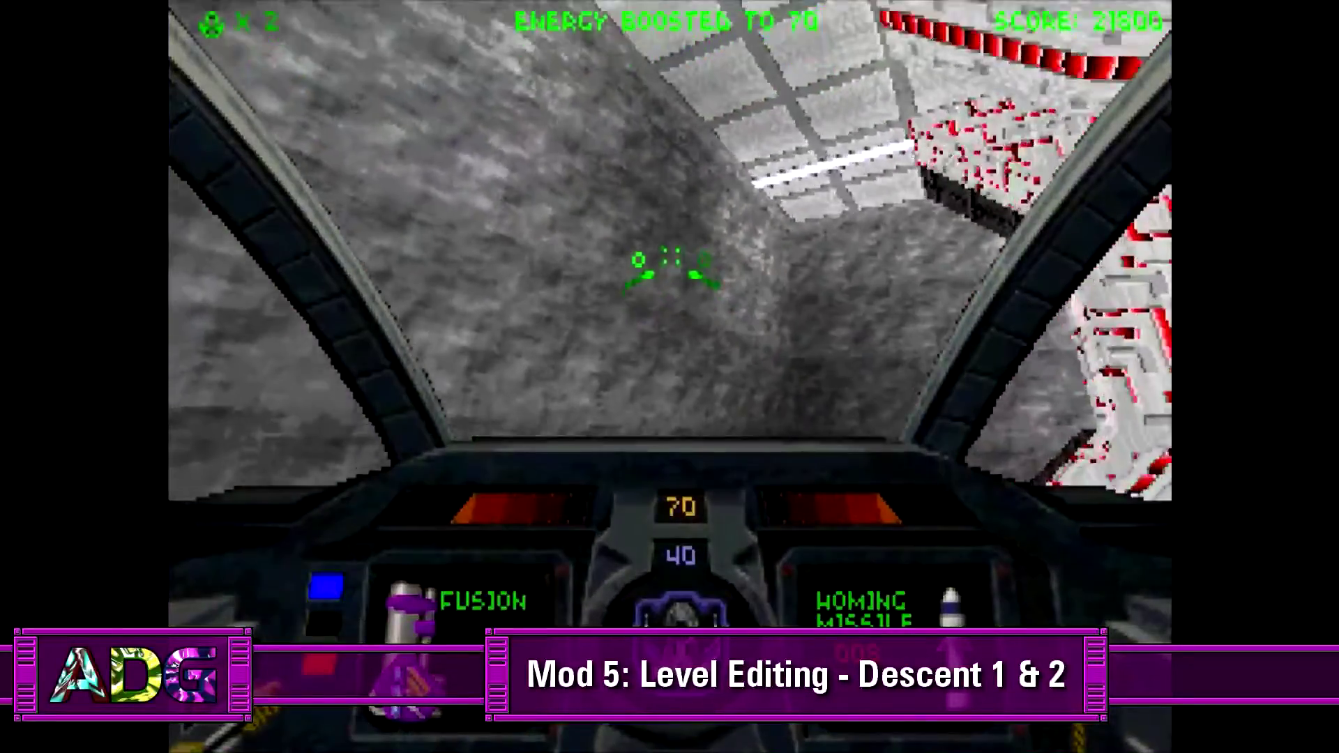
{"action": "key", "text": "Down"}
{"action": "key", "text": "f"}
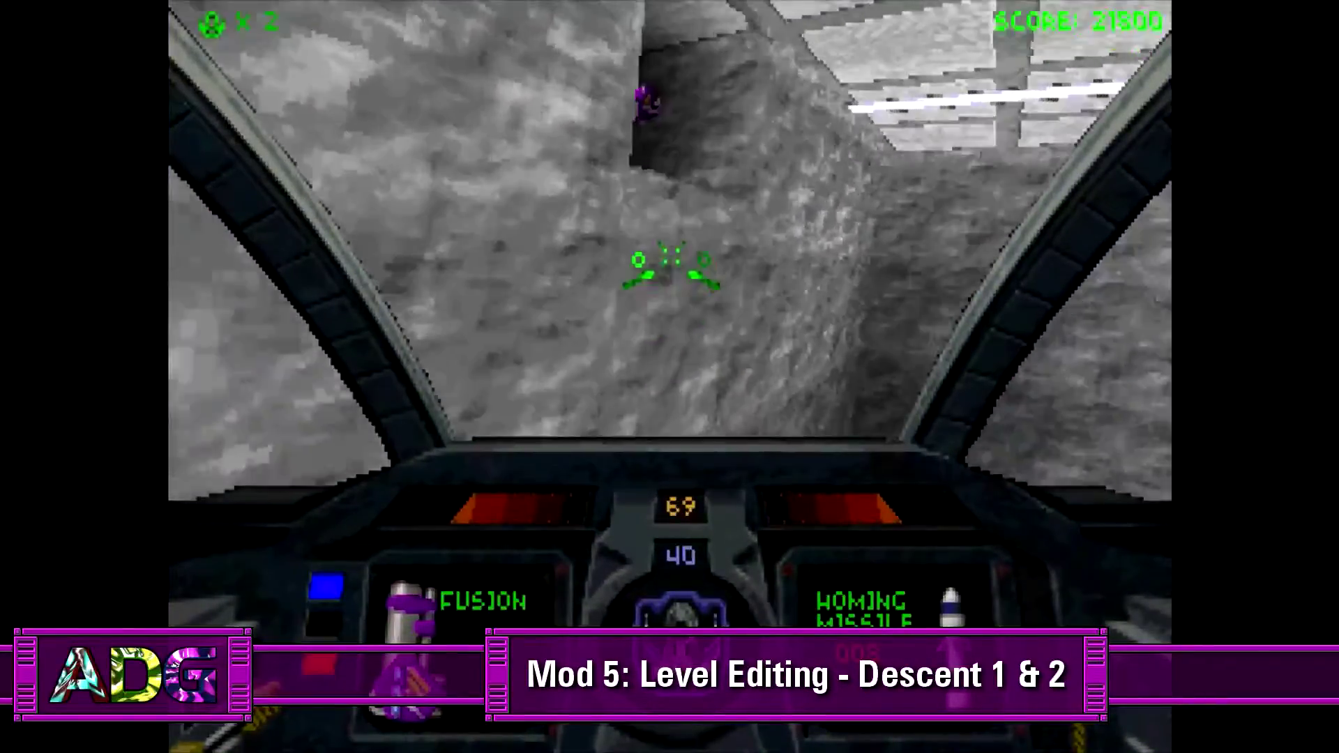
{"action": "key", "text": "a"}
{"action": "key", "text": "Right"}
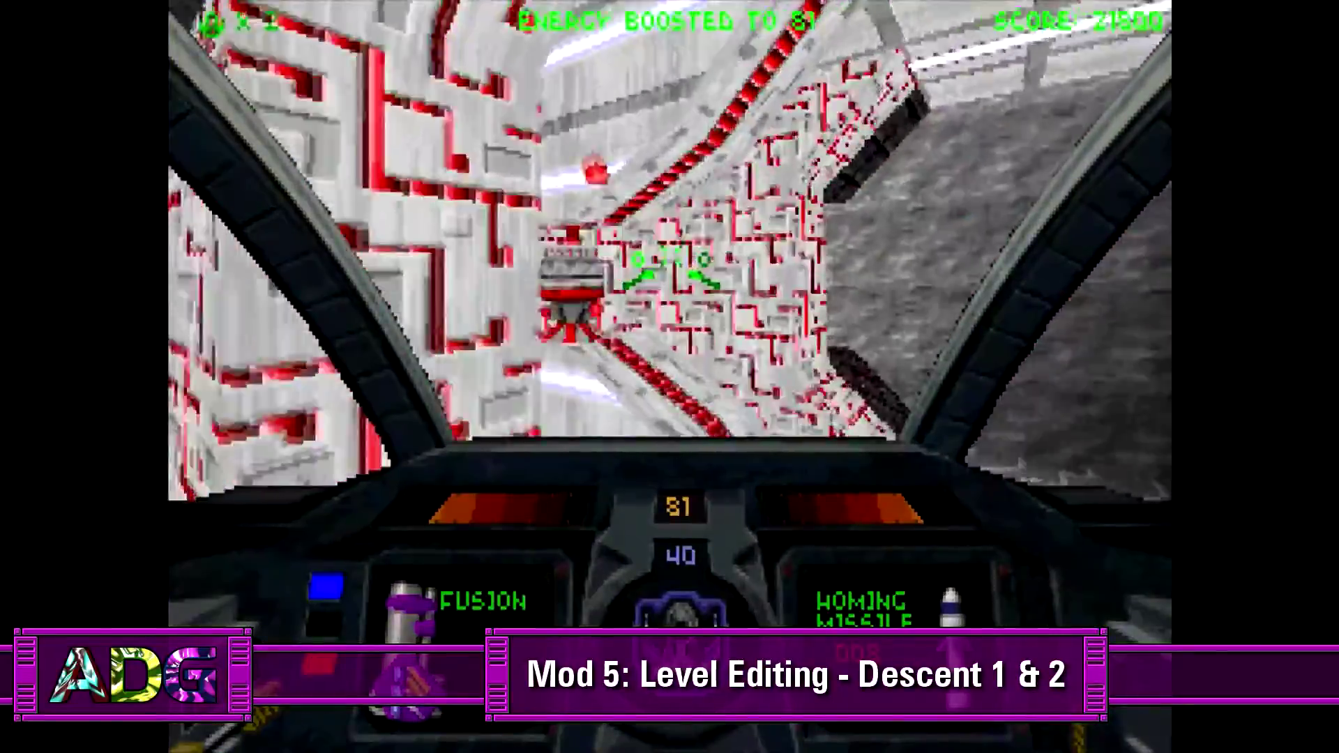
- Destroy the reactor with the fusion cannon and collect a shield power-up while leaving the chamber
{"action": "key", "text": "ctrl"}
{"action": "key", "text": "Left"}
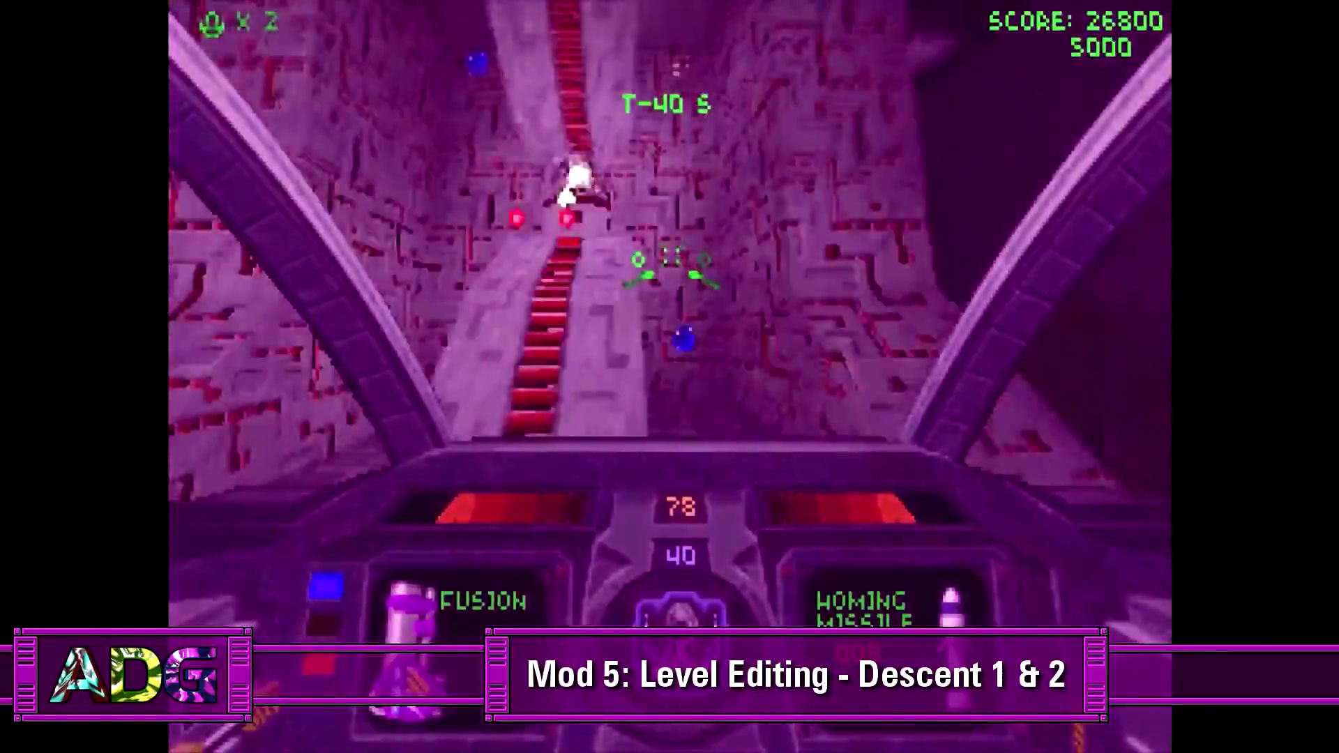
{"action": "key", "text": "Down"}
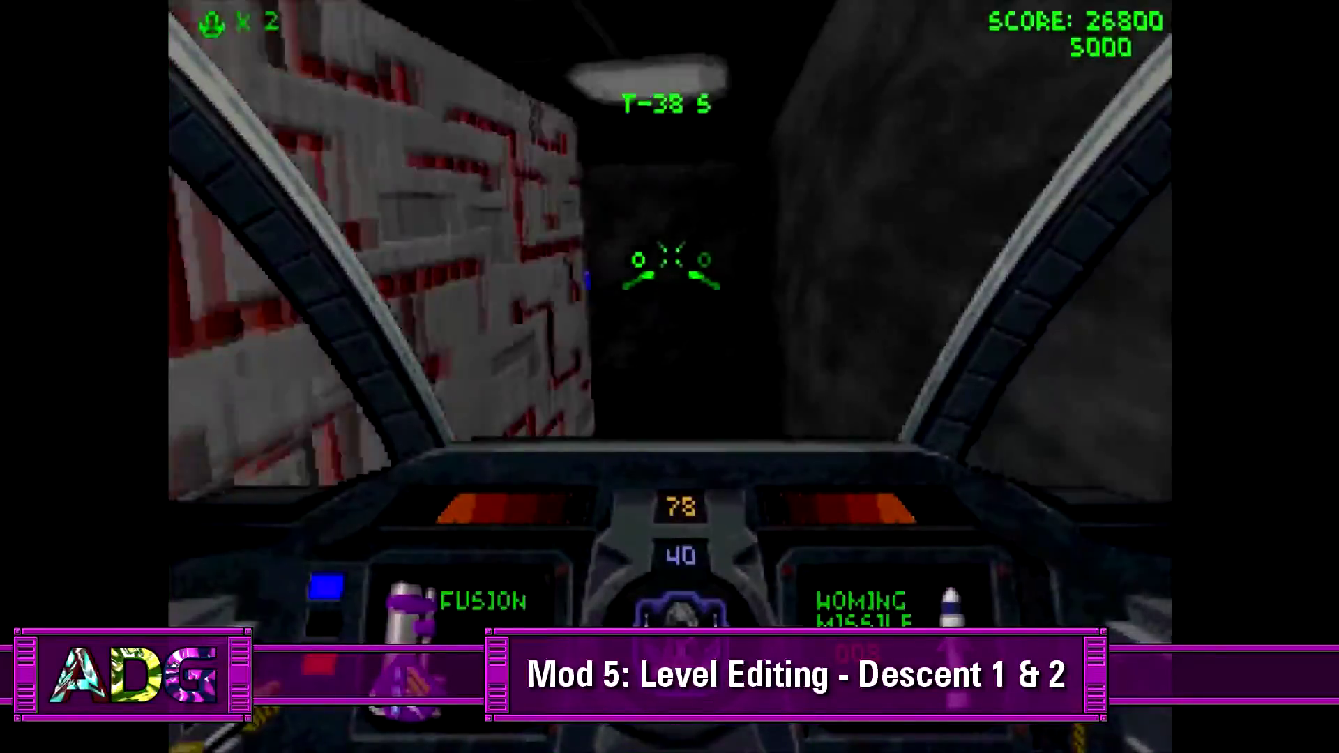
{"action": "key", "text": "a"}
{"action": "key", "text": "Down"}
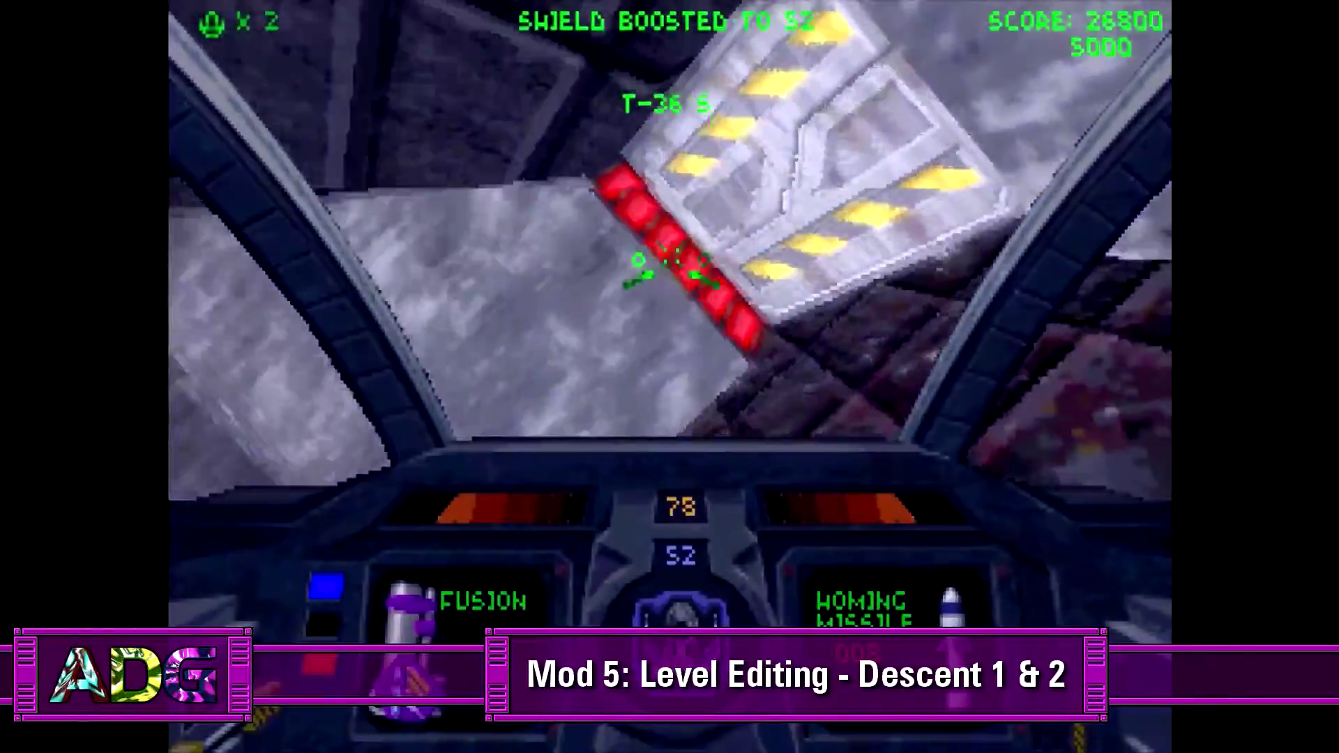
- Fly from the reactor area through the doors and dark rock passages in search of the mine's exit
{"action": "key", "text": "f"}
{"action": "key", "text": "a"}
{"action": "key", "text": "q"}
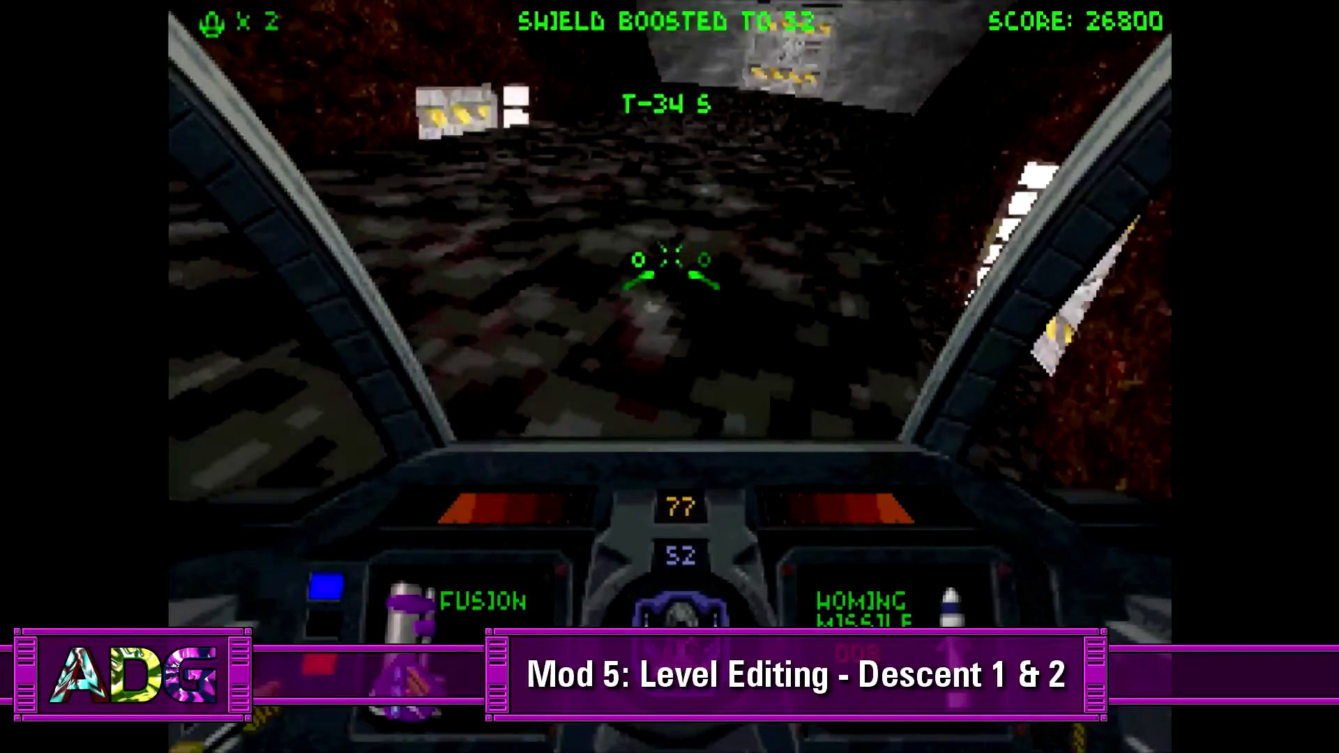
{"action": "key", "text": "Right"}
{"action": "key", "text": "f"}
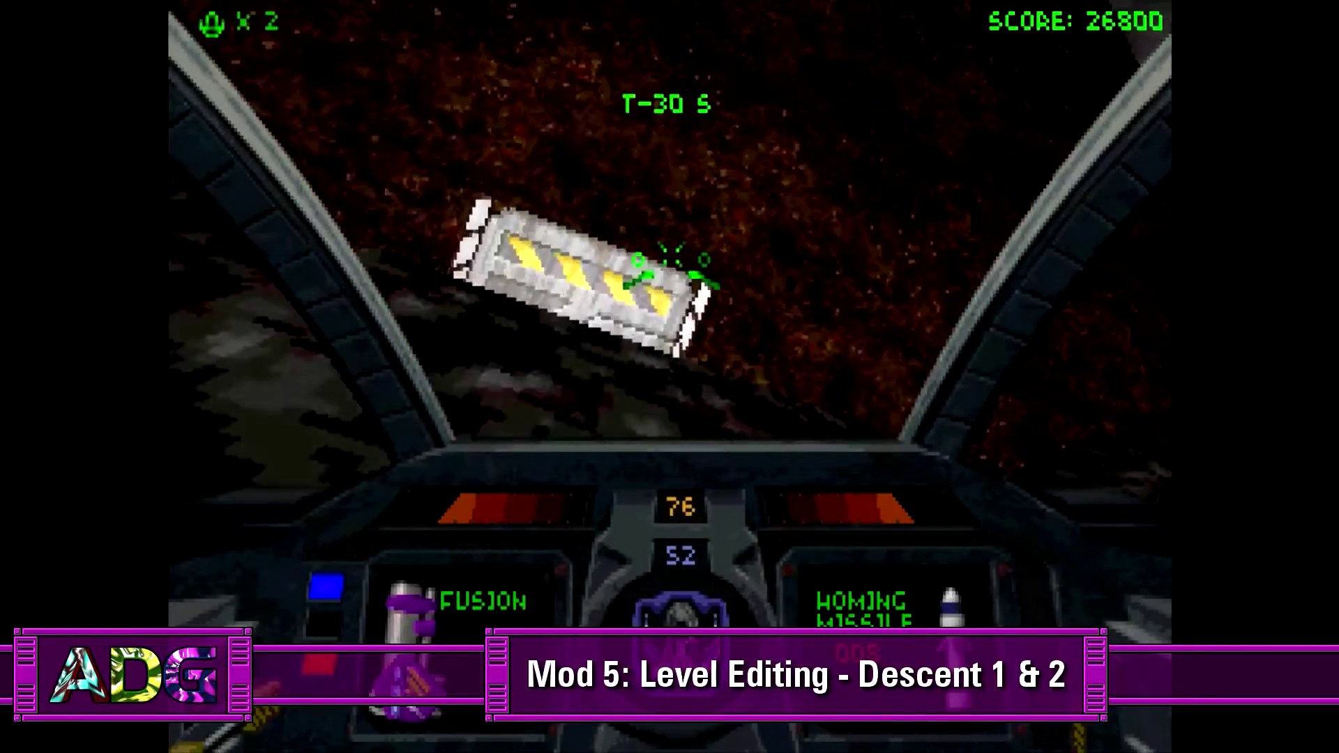
{"action": "key", "text": "f"}
{"action": "key", "text": "a"}
{"action": "key", "text": "Down"}
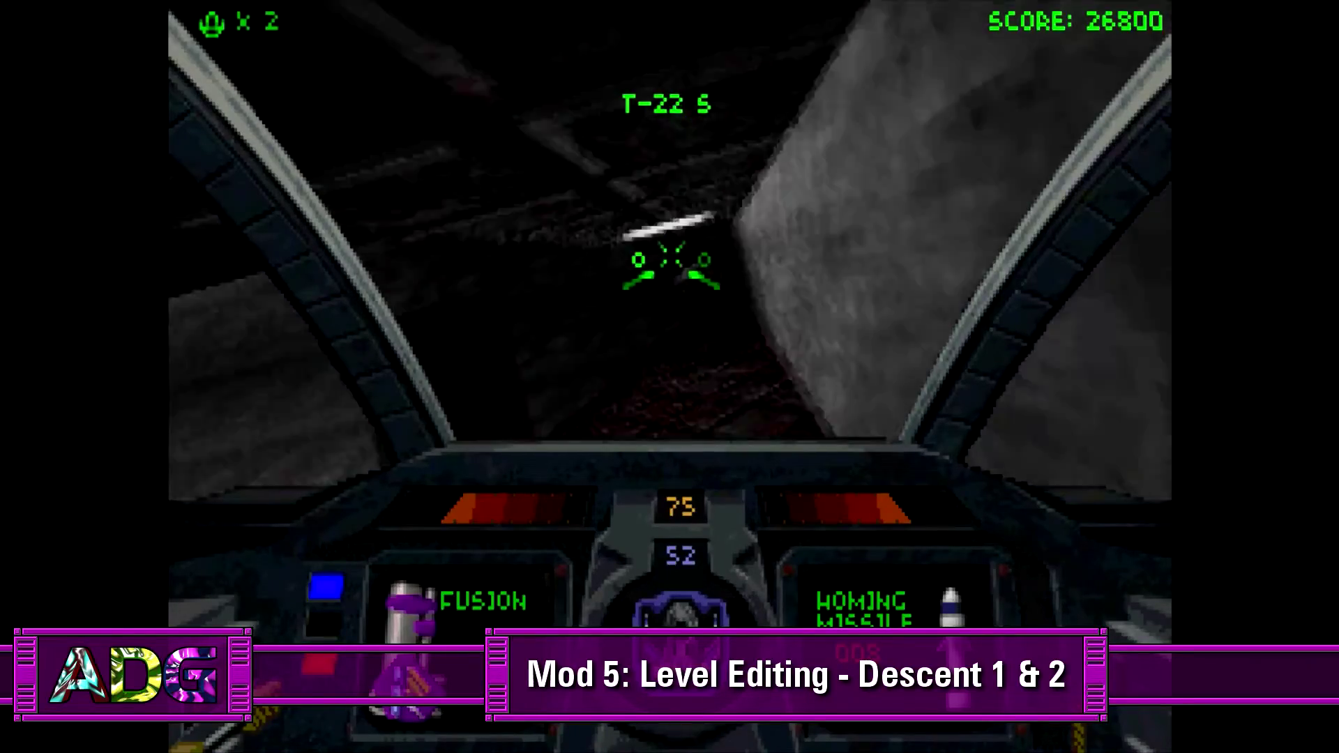
- Steer through the last passages to the exit tunnel with the yellow-striped frame to escape the mine
{"action": "key", "text": "Left"}
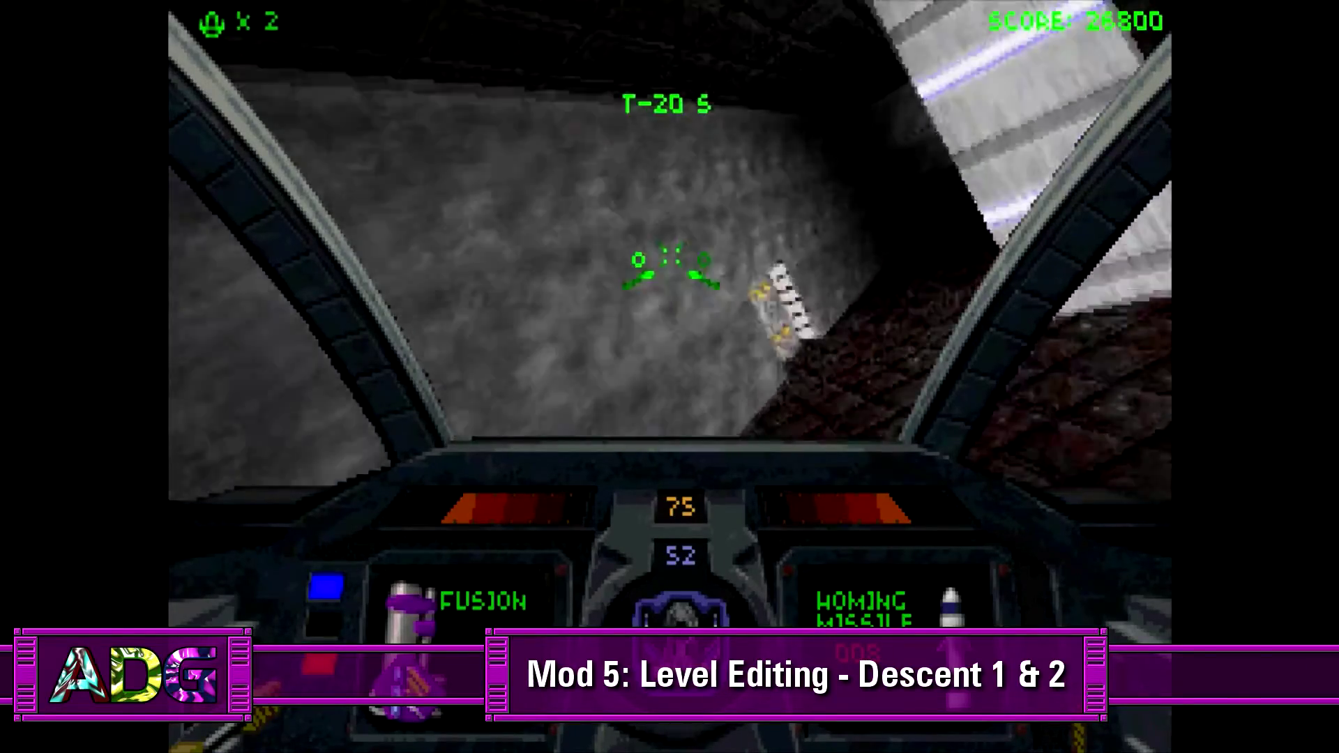
{"action": "key", "text": "a"}
{"action": "key", "text": "a"}
{"action": "key", "text": "f"}
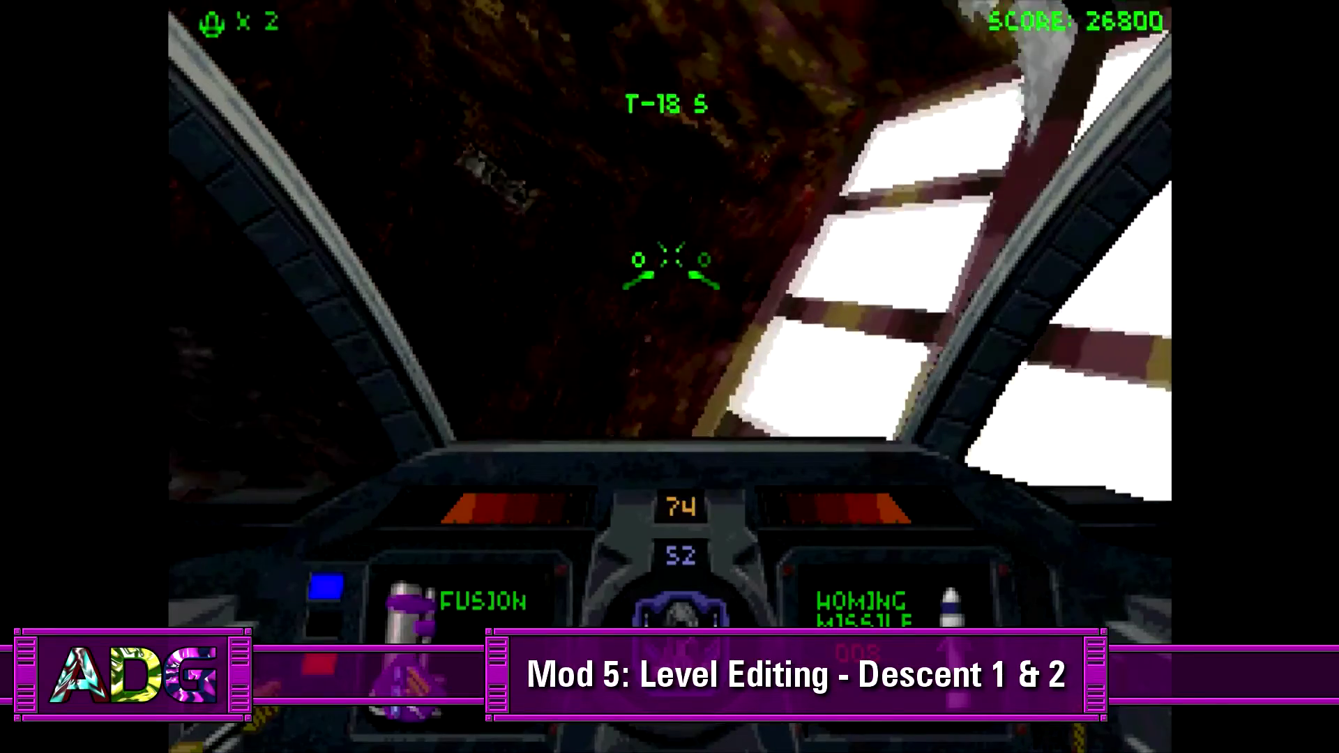
{"action": "key", "text": "a"}
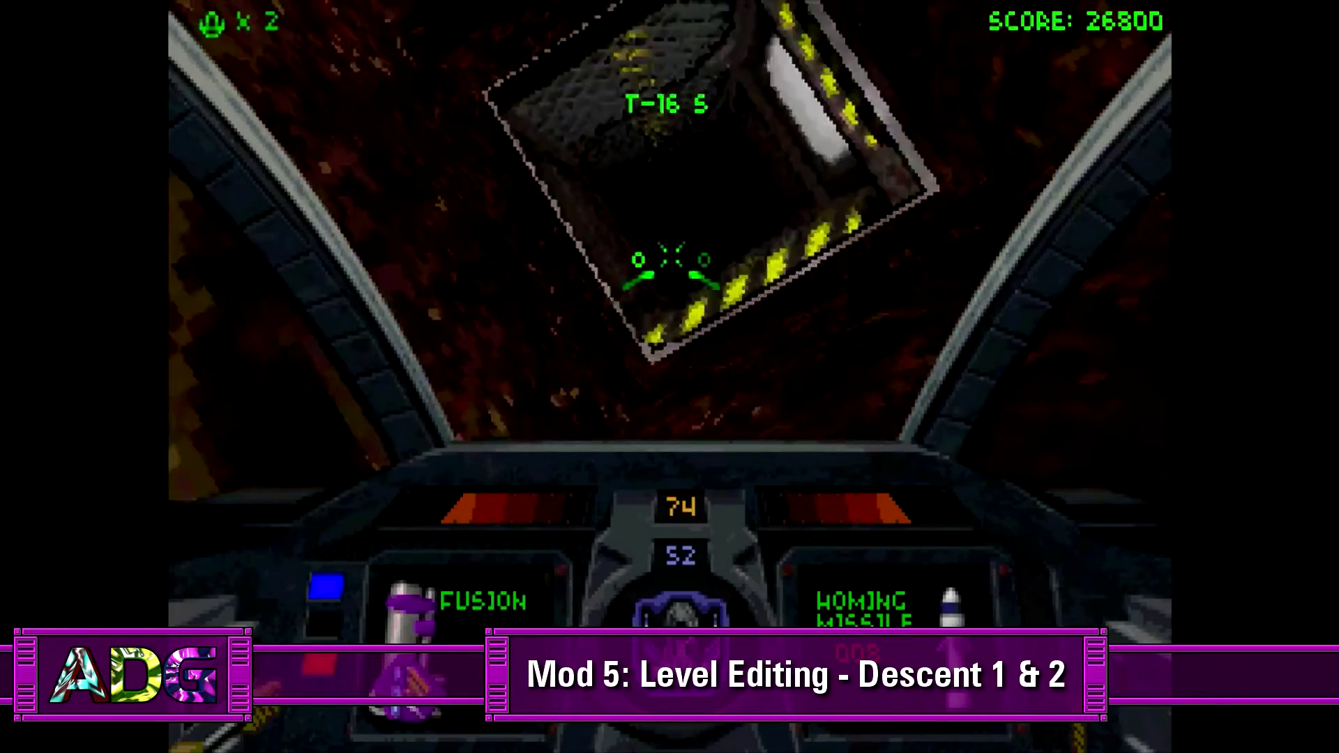